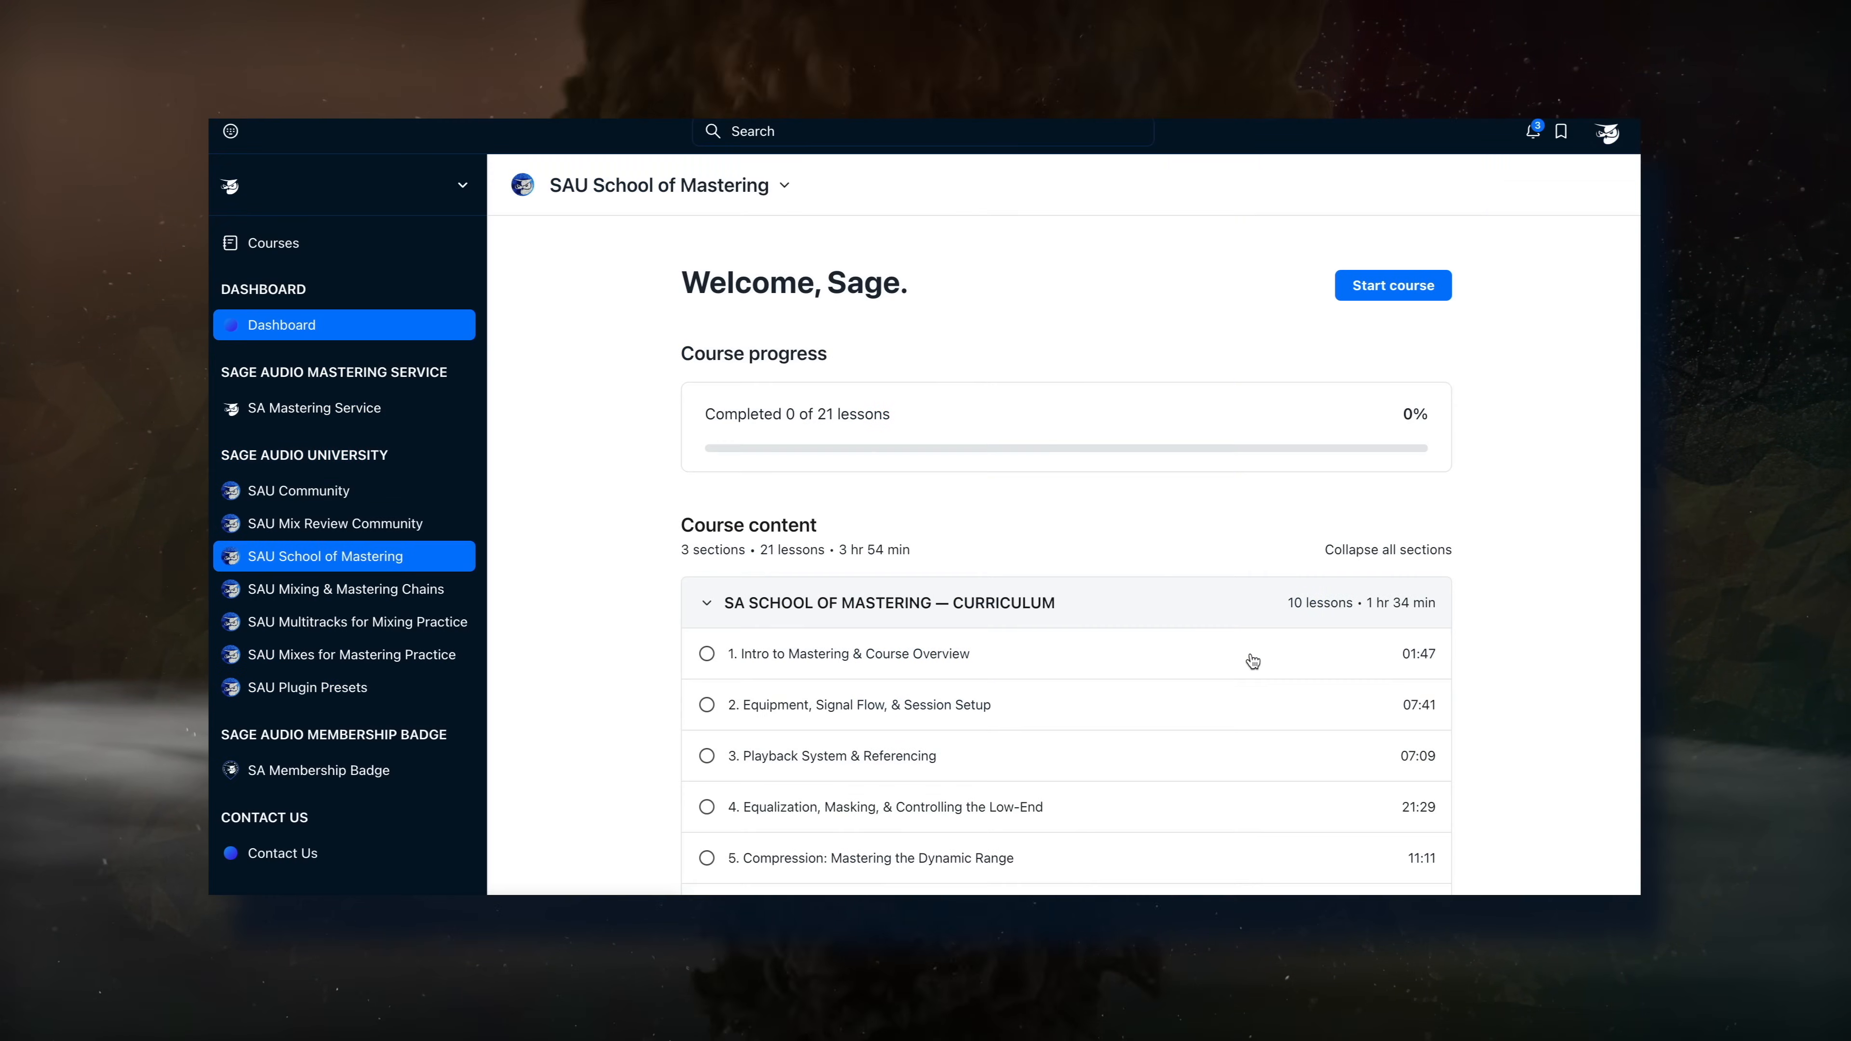
Step: Look through the course content list of the SAU School of Mastering
scroll(1248, 654, down, 5)
scroll(1247, 662, down, 3)
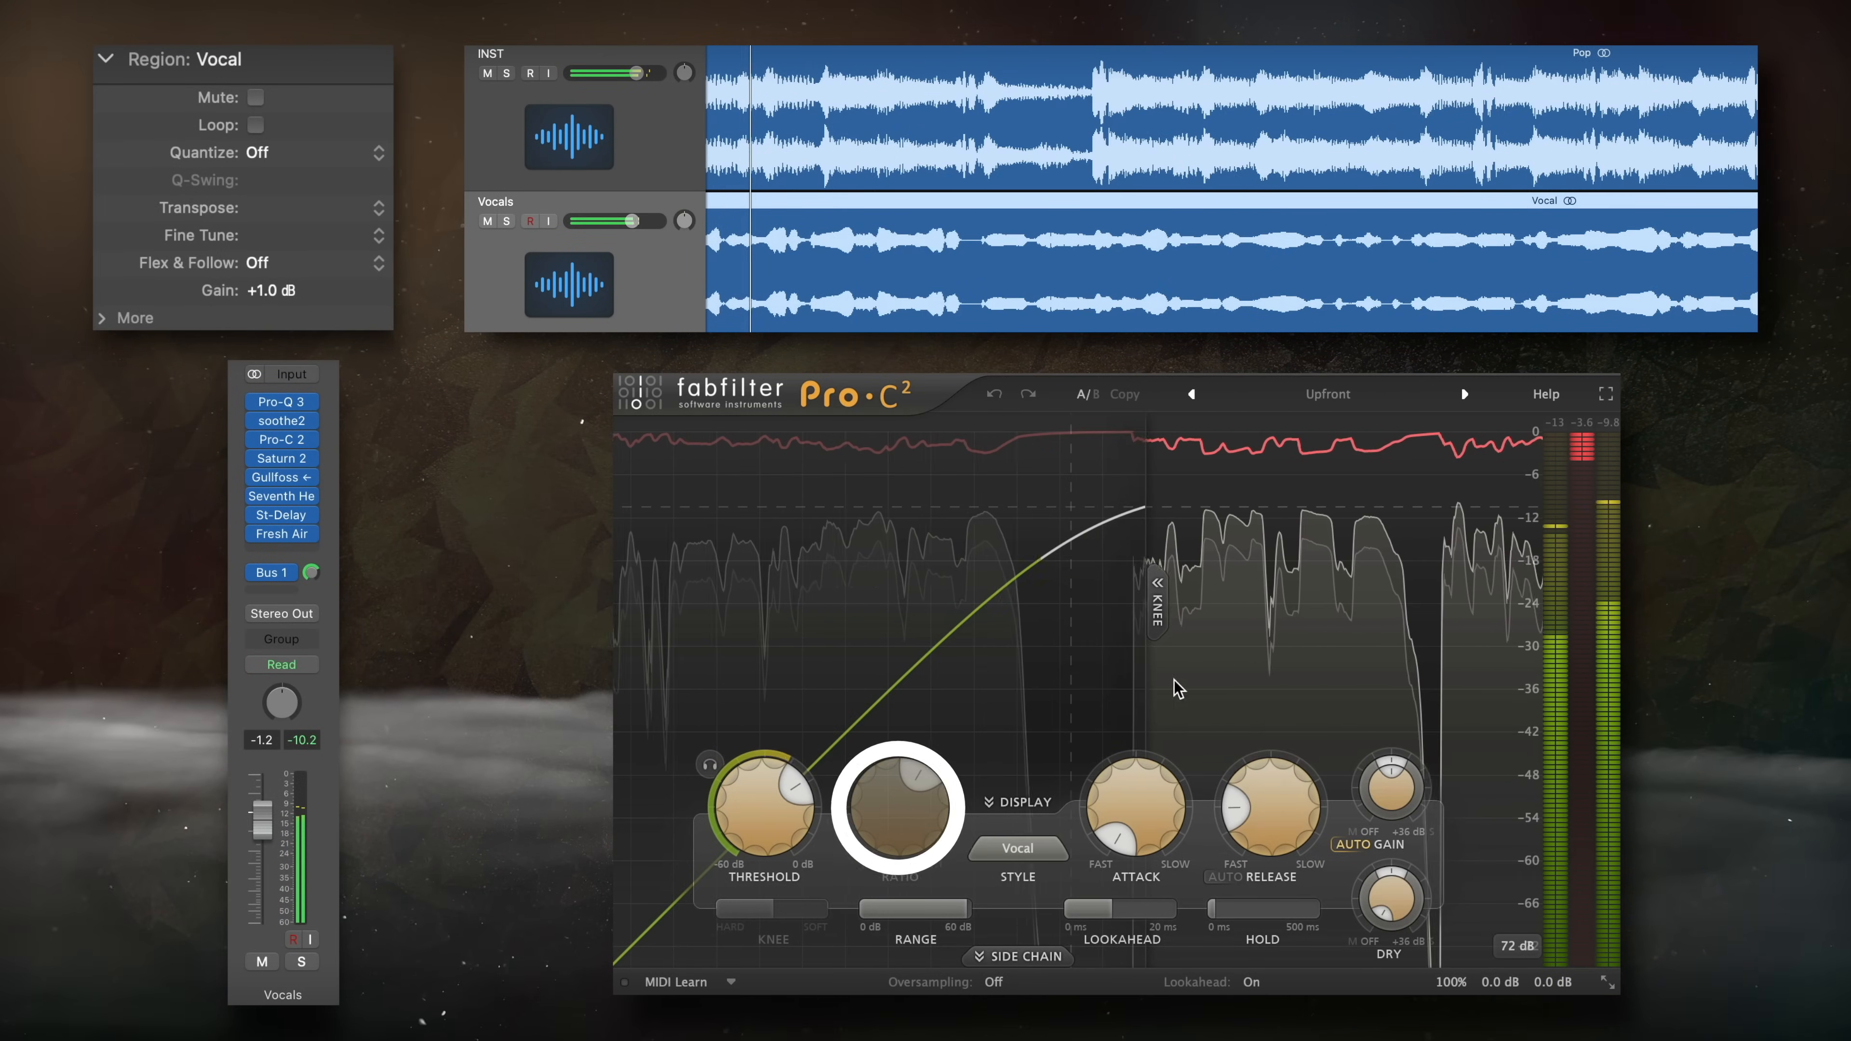
Step: Fine-tune the compression threshold in Pro-C 2 on the Vocals track
mouse_move(764, 817)
drag(765, 816, 759, 824)
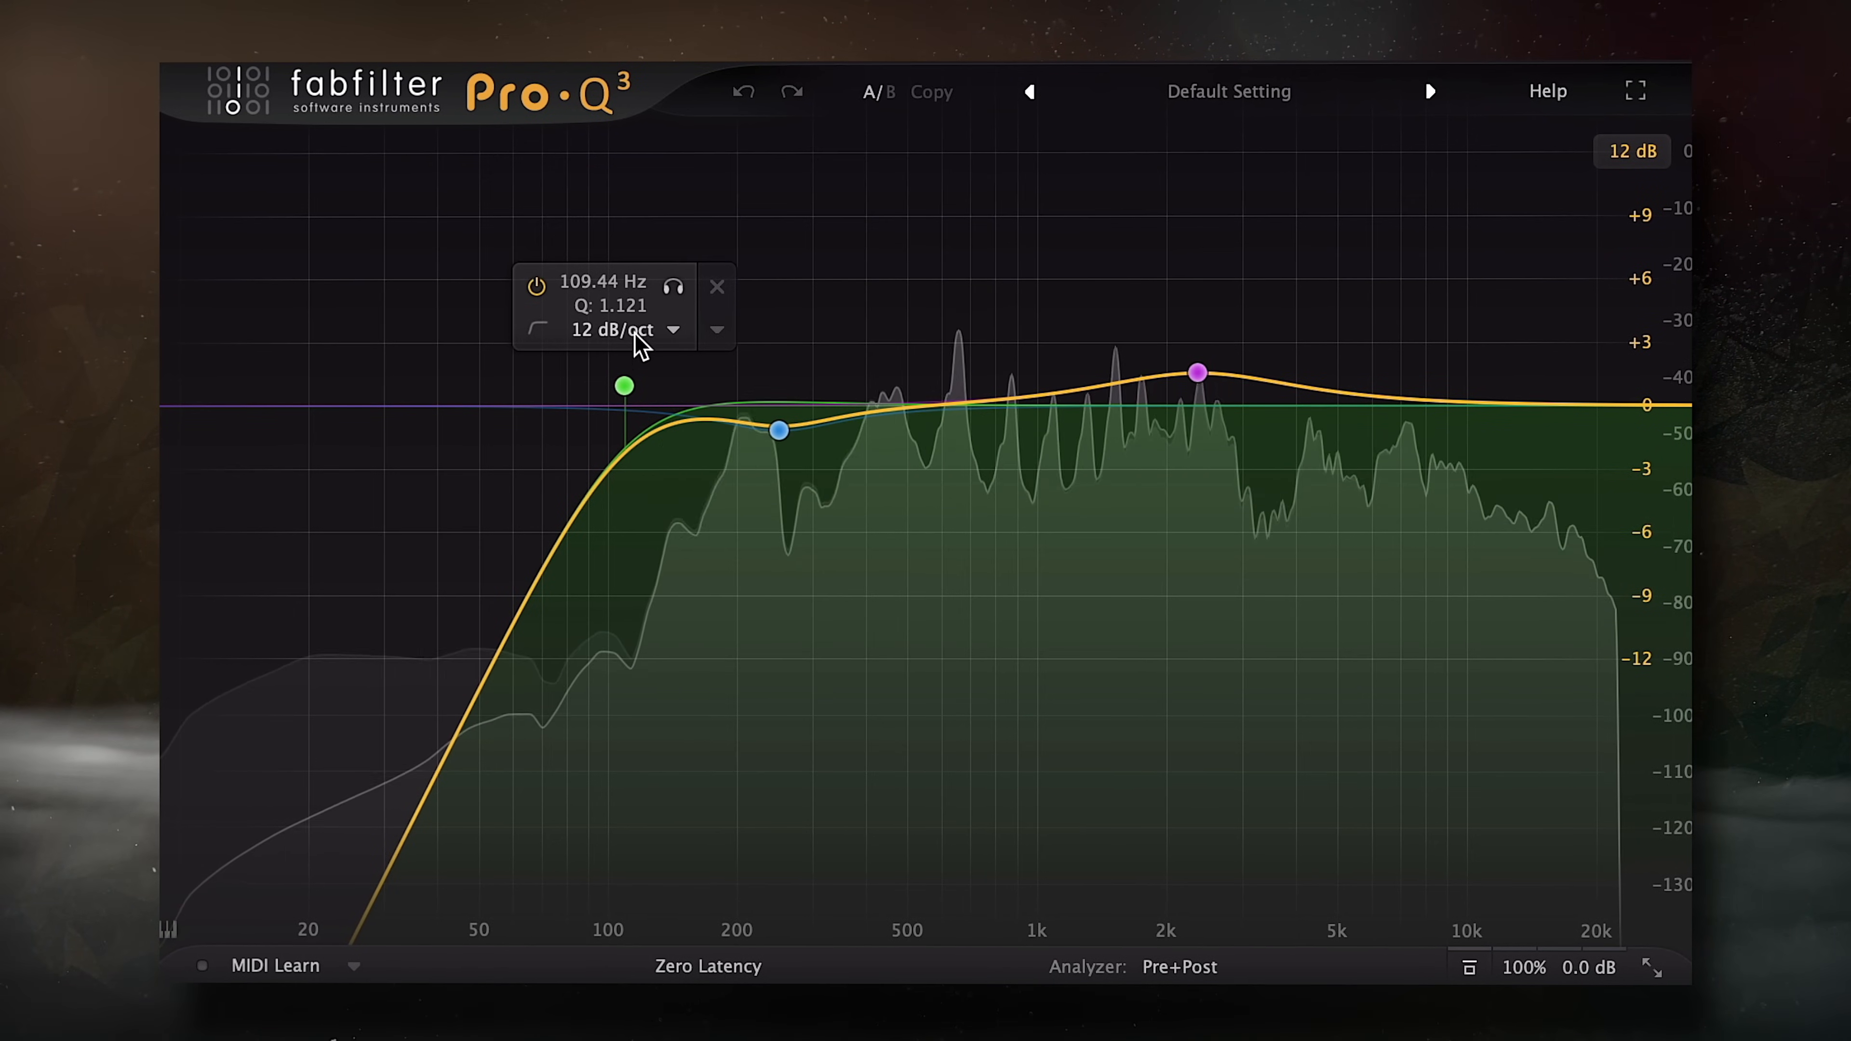
Step: In Pro-Q 3, raise the low cut's frequency slightly and set the low-mid bell to 251.90 Hz at -1.33 dB
click(625, 386)
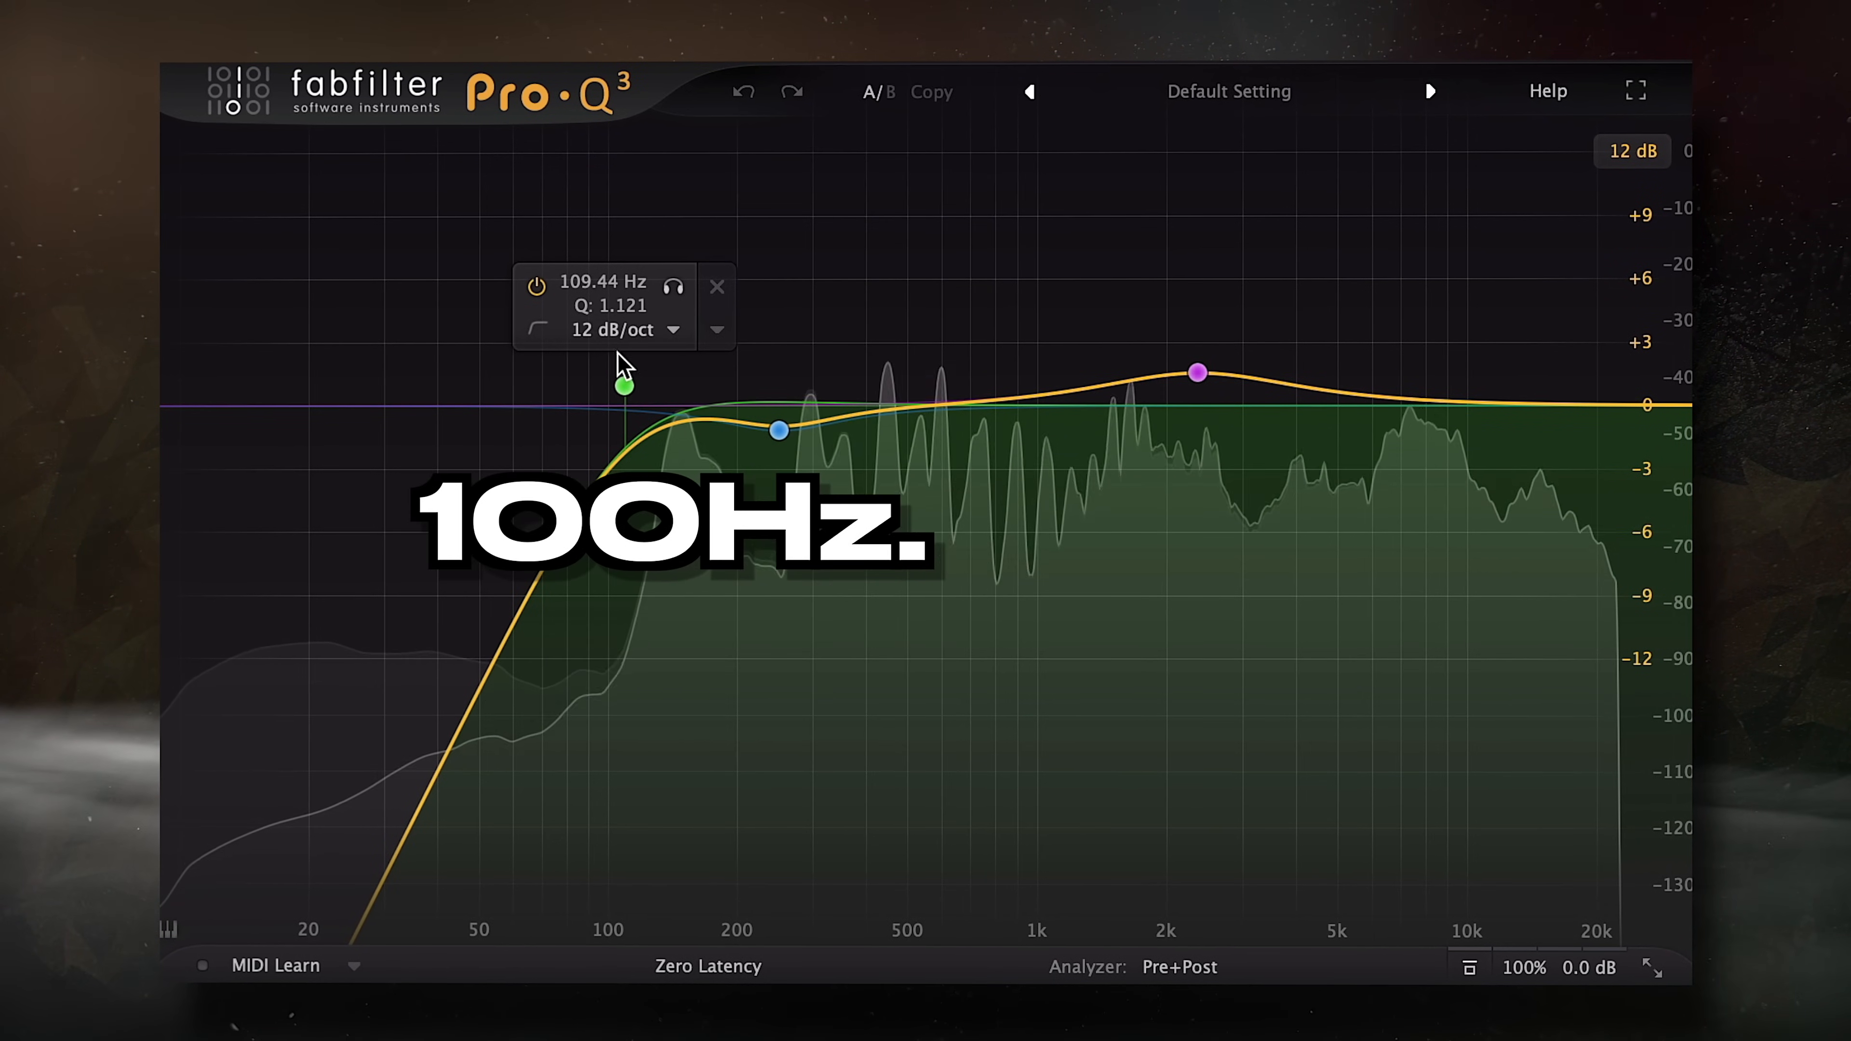
mouse_move(625, 386)
mouse_down()
mouse_move(583, 392)
mouse_move(633, 381)
mouse_up()
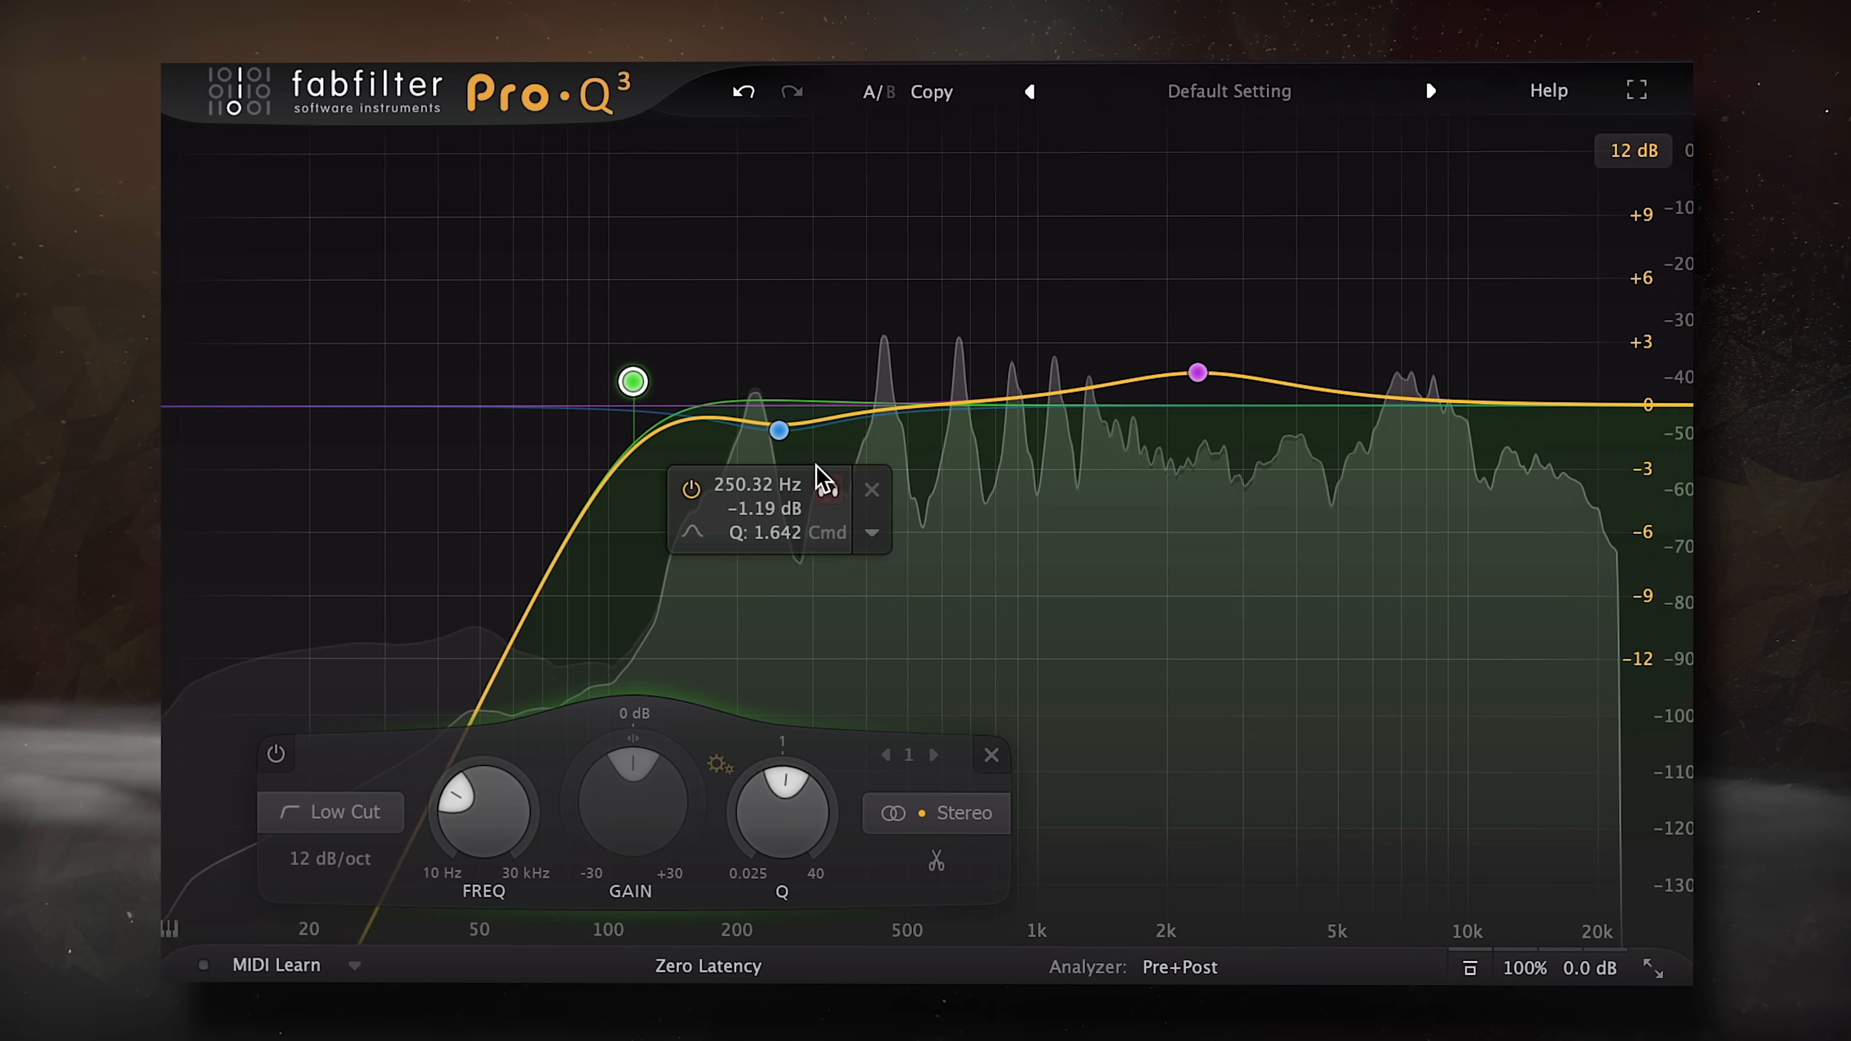
click(782, 433)
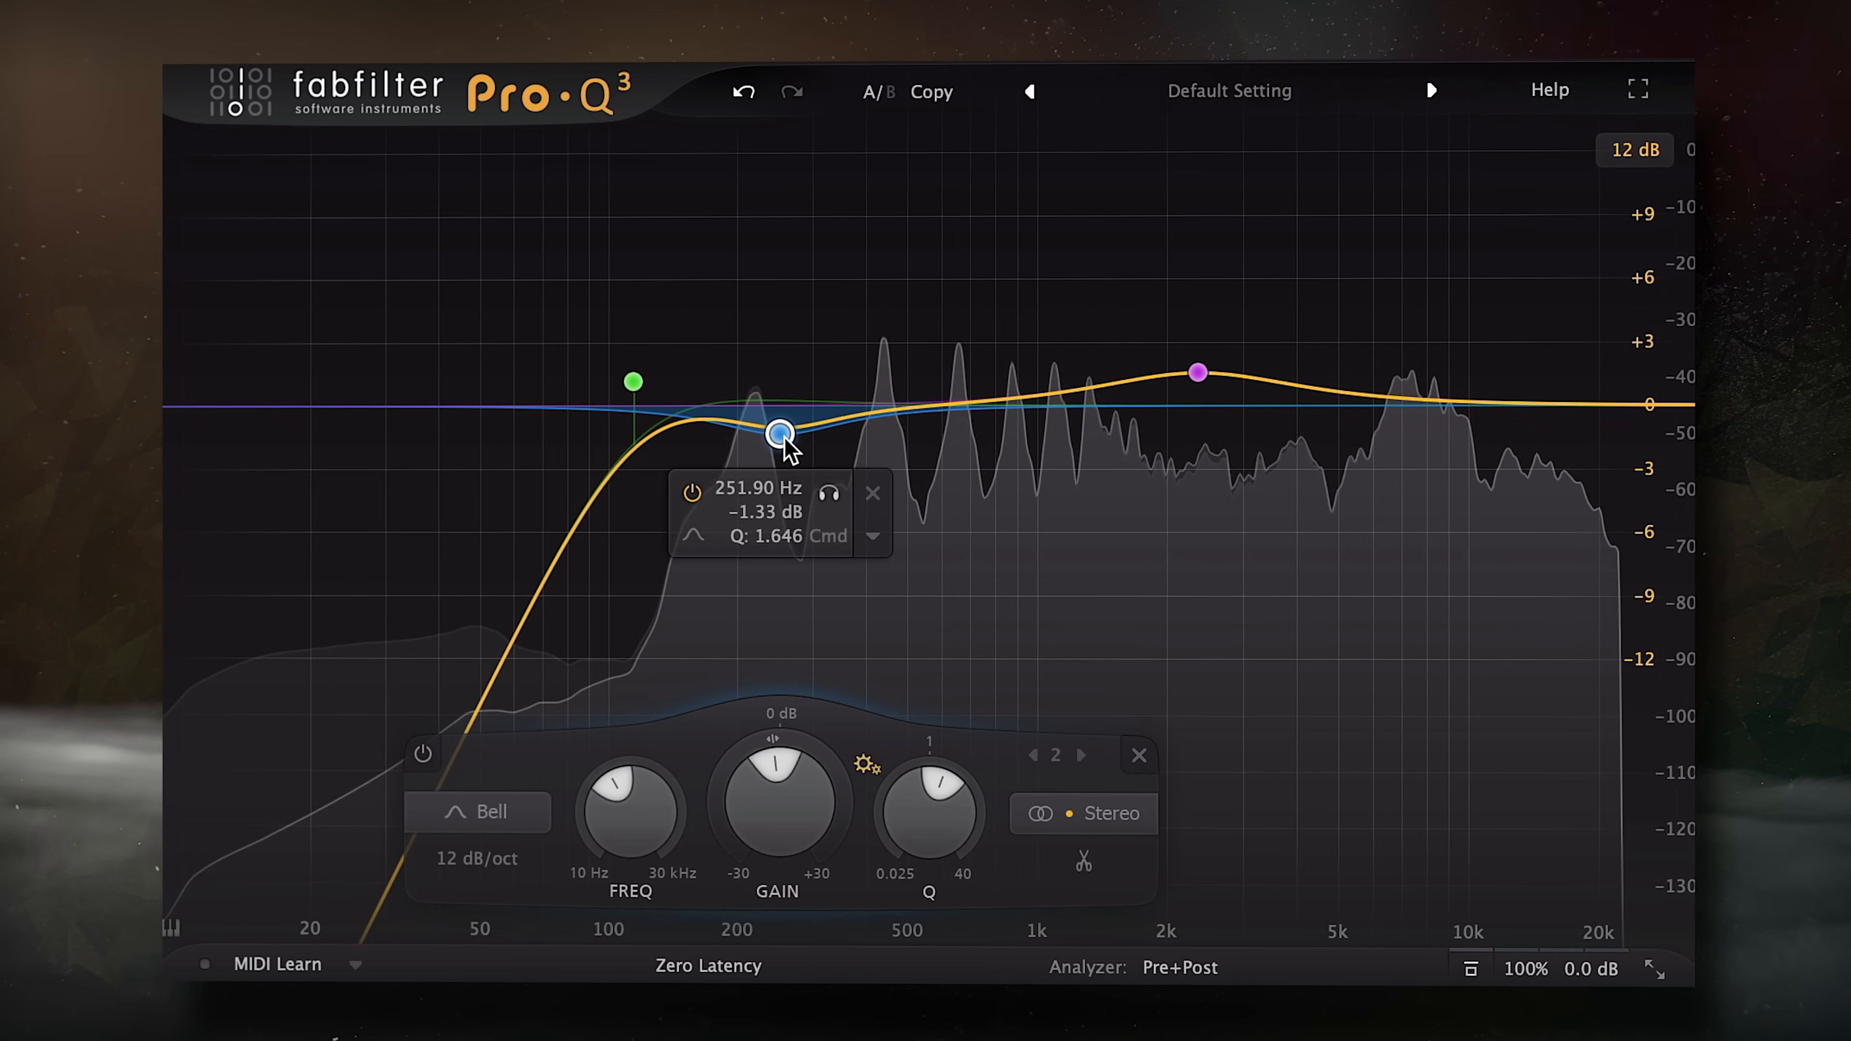
Step: Examine the settings of the 2366.4 Hz boost and the low-mid dip, selecting the two bells individually and together
click(1198, 373)
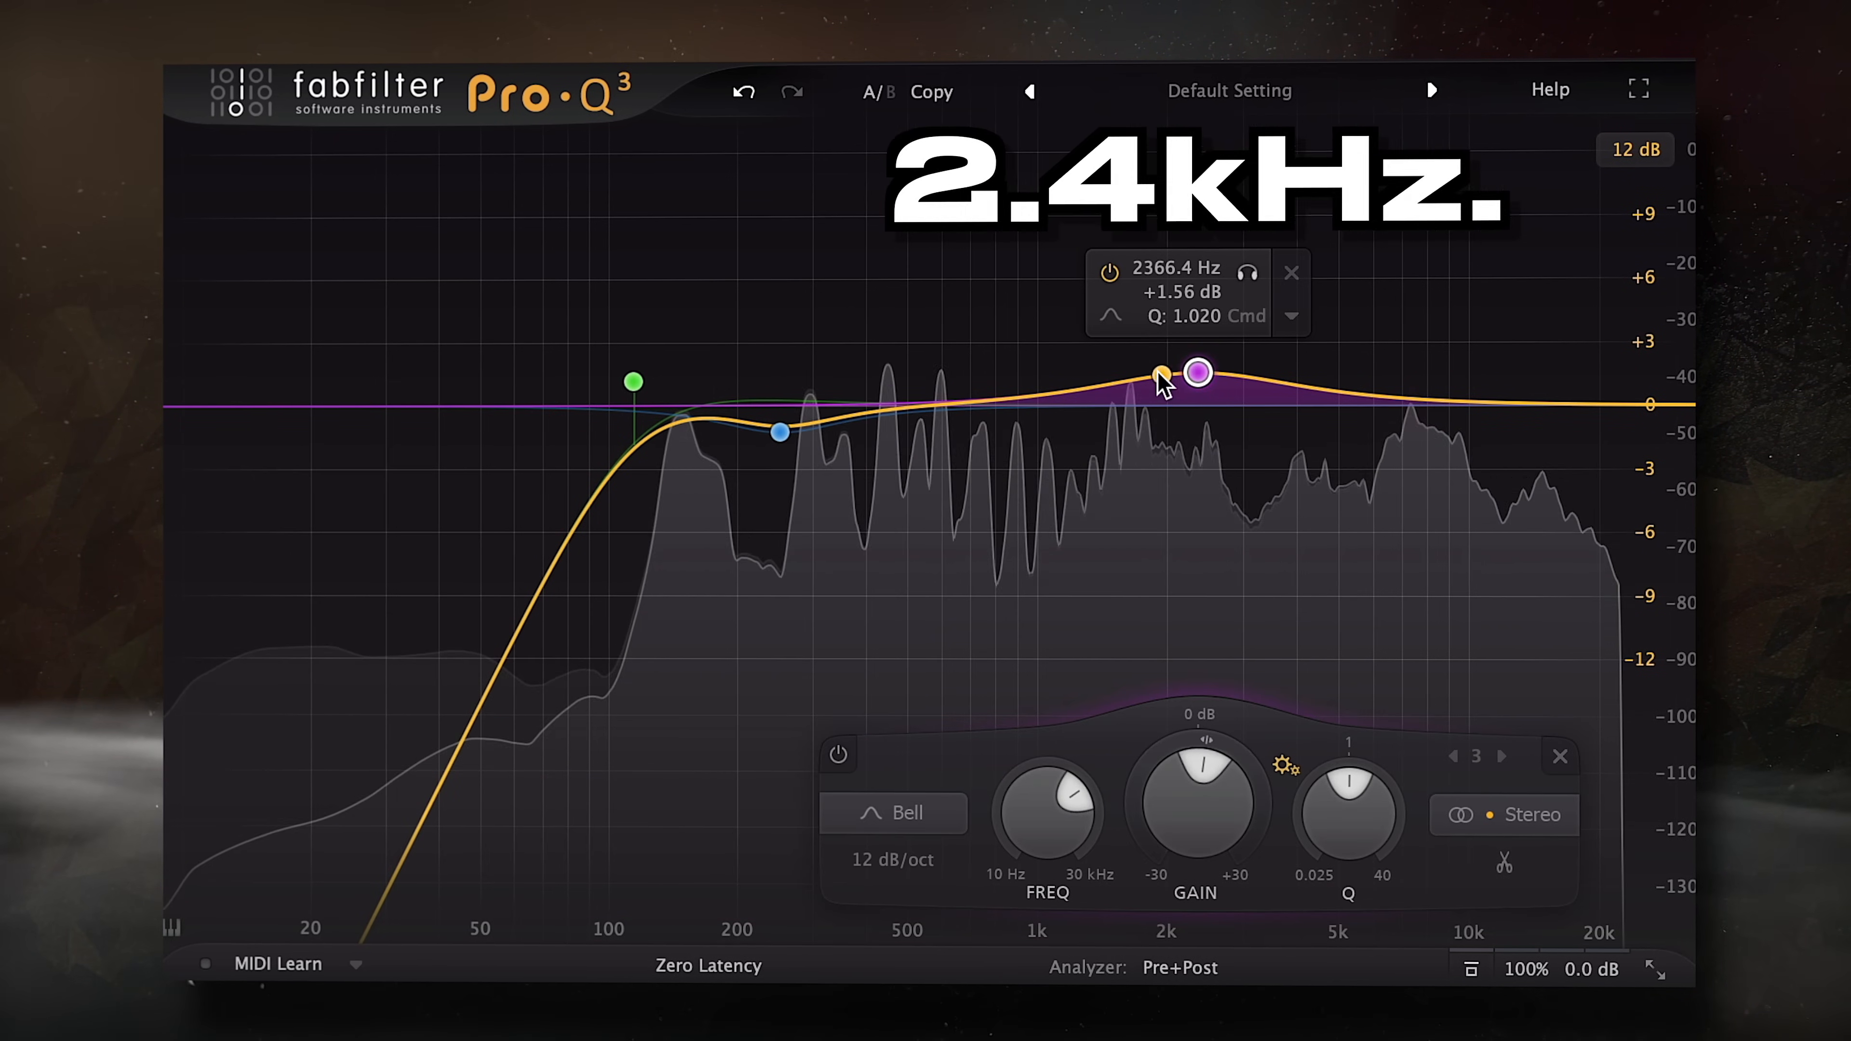
mouse_move(1192, 809)
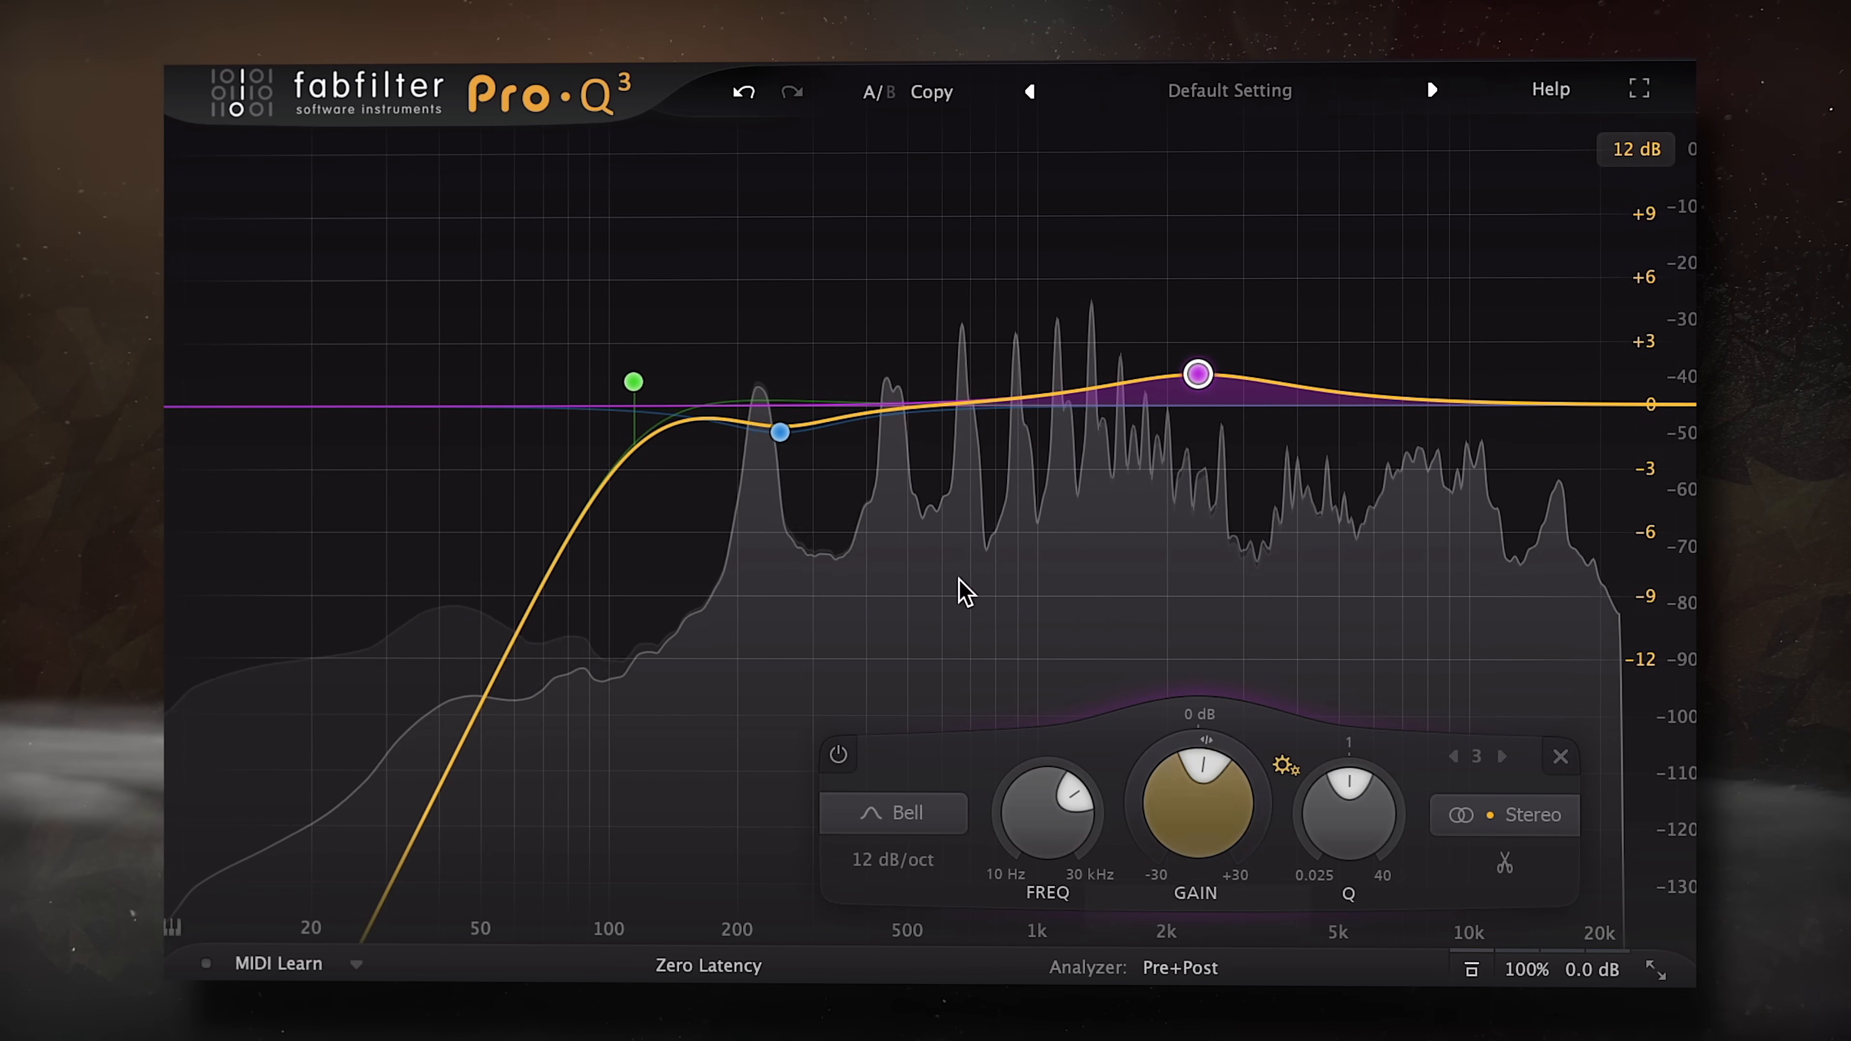
drag(701, 172, 1249, 583)
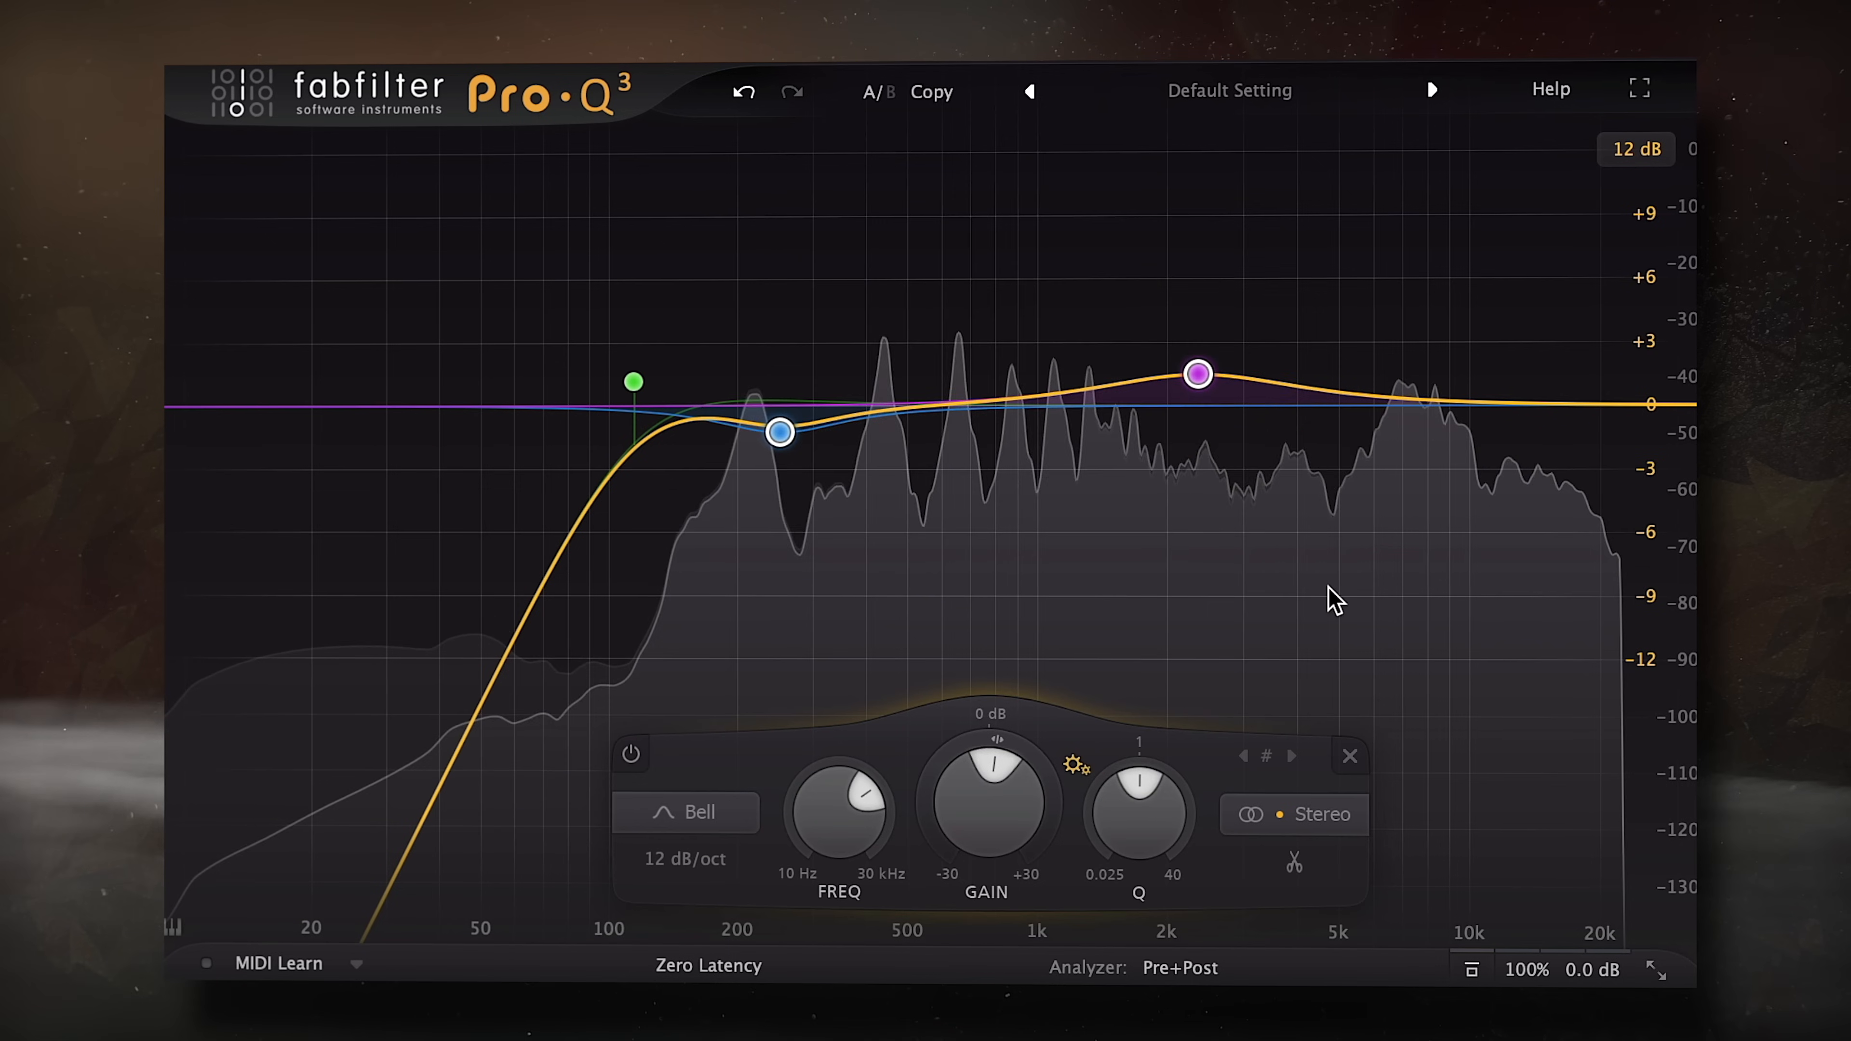
mouse_move(980, 828)
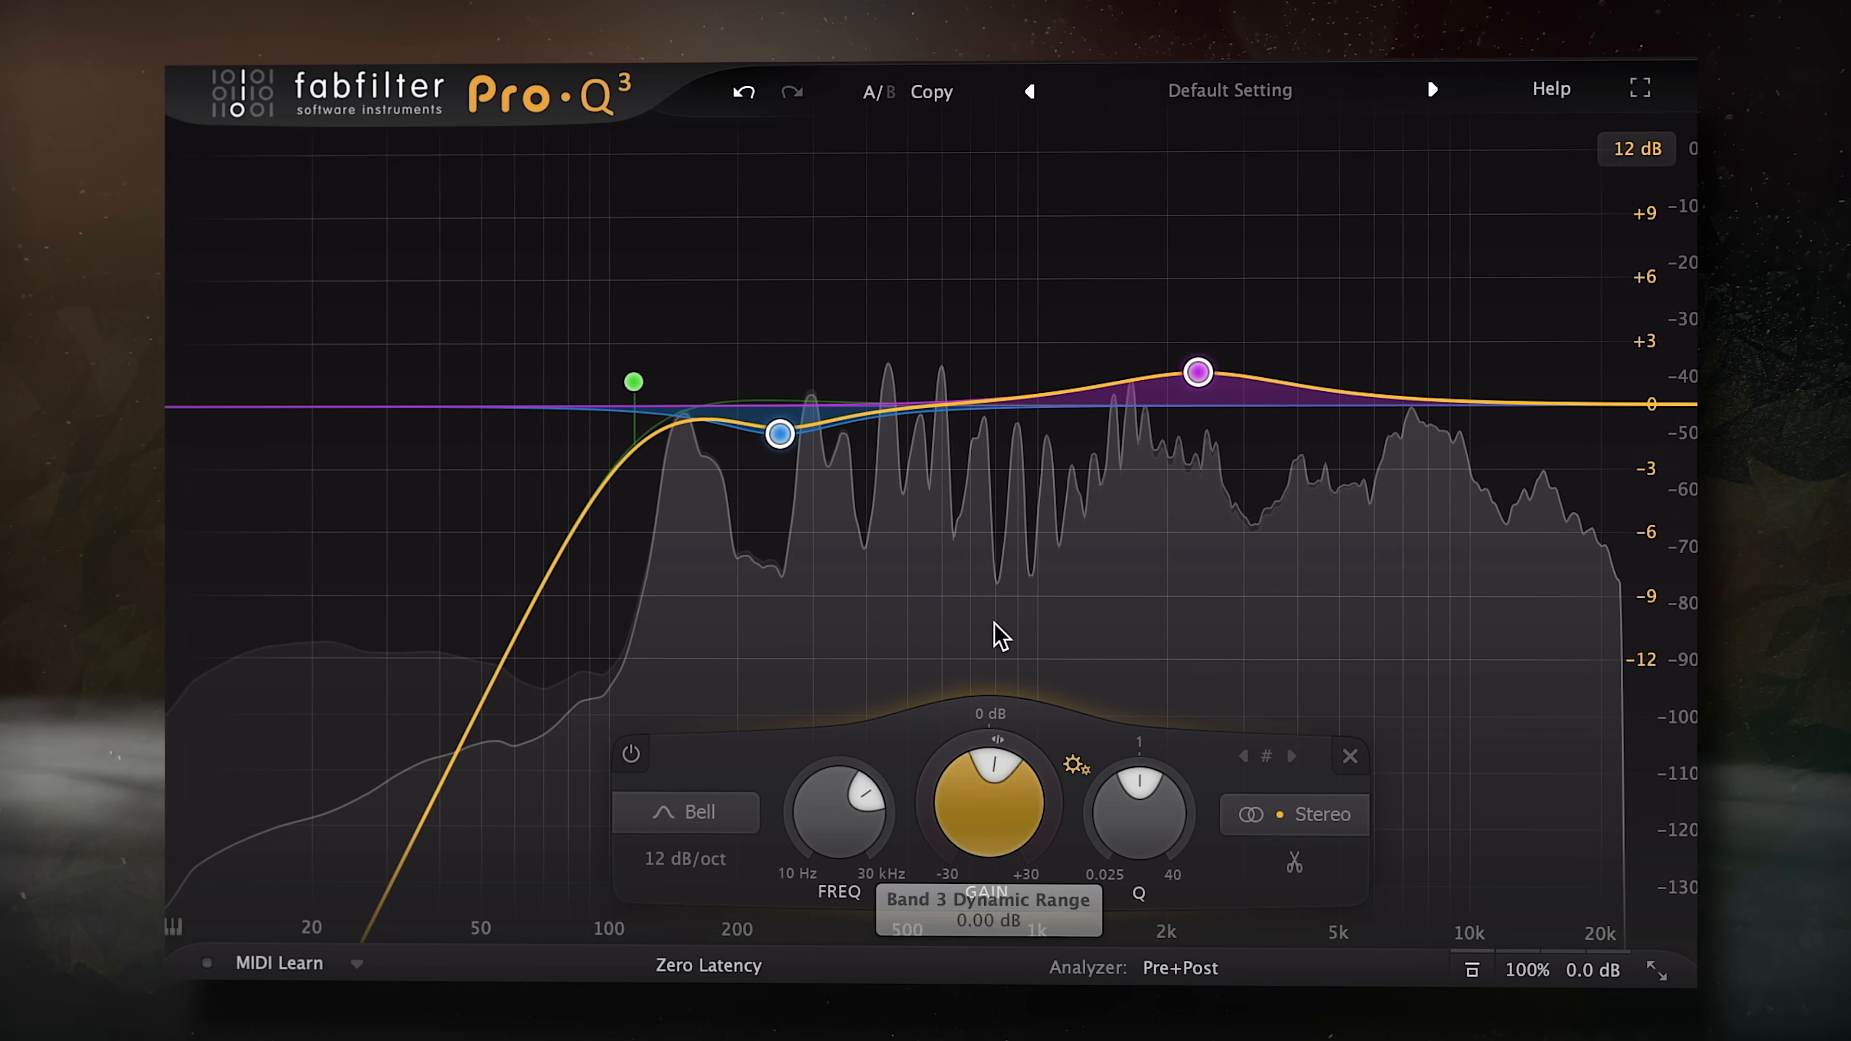
click(703, 602)
click(779, 438)
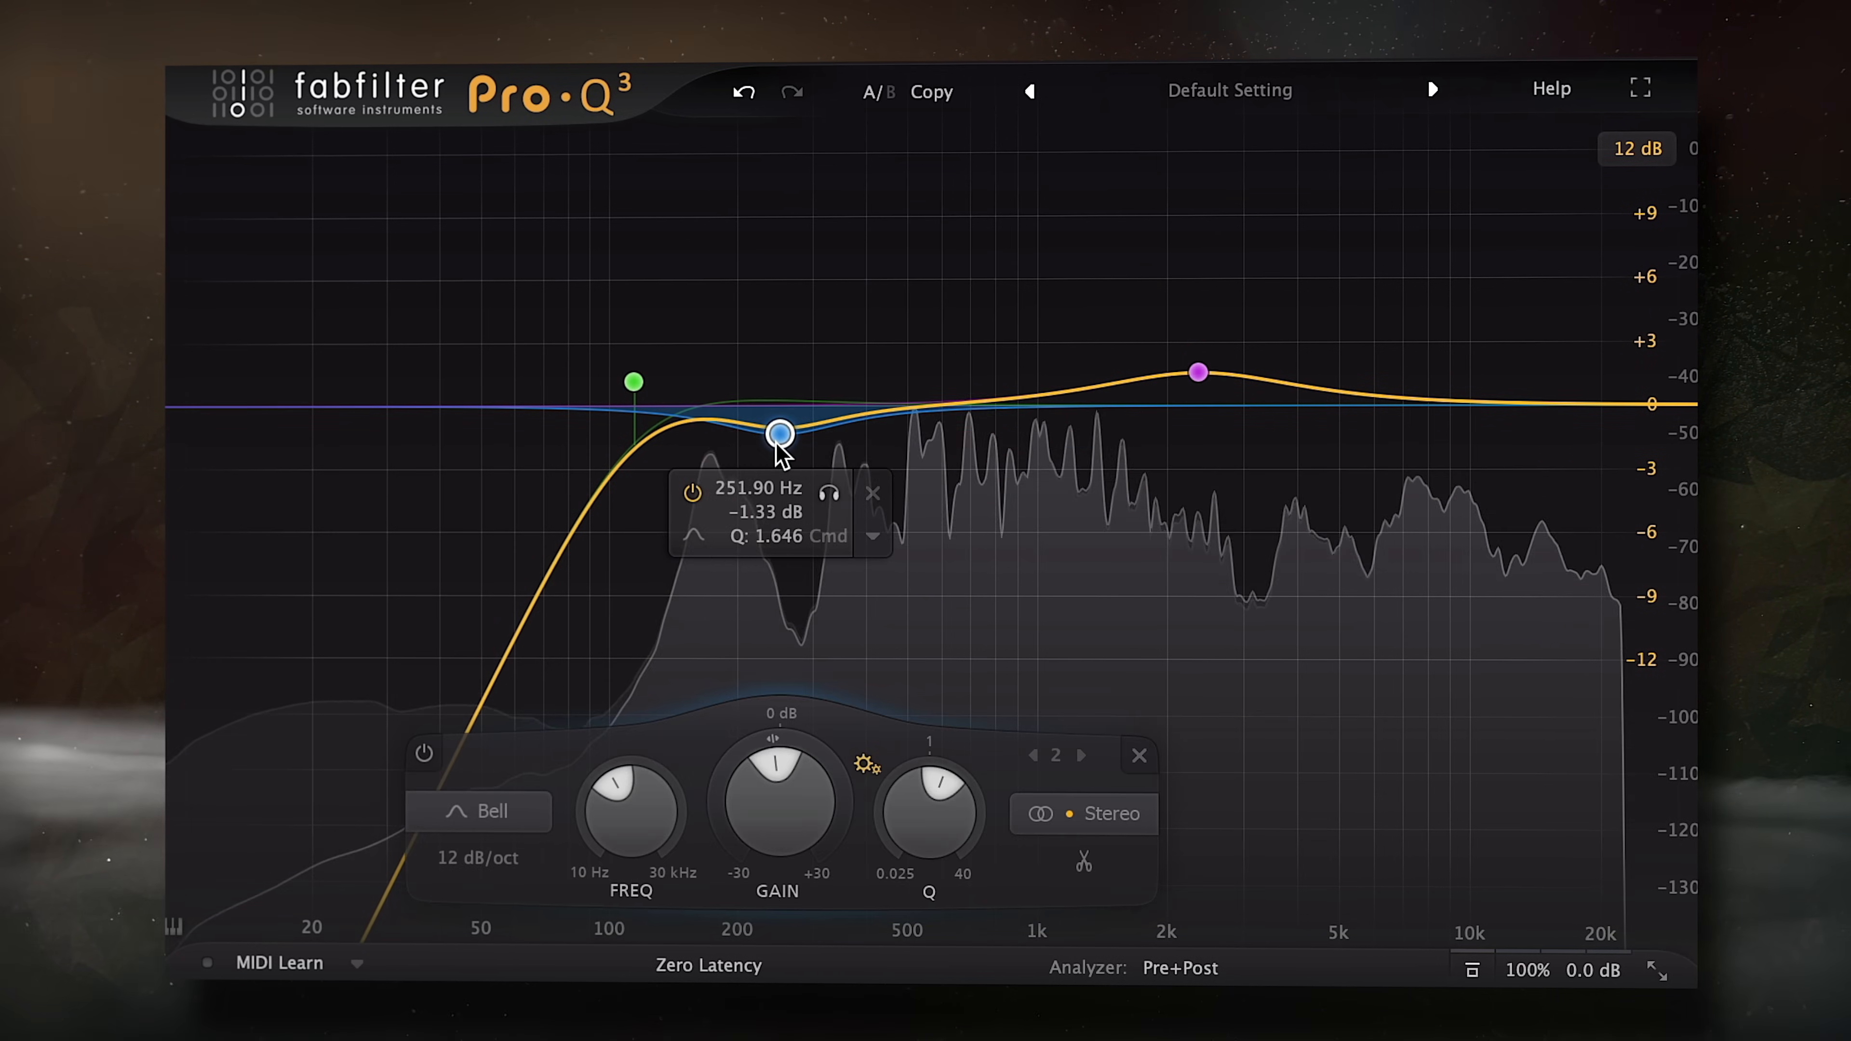
click(1199, 374)
drag(1201, 381, 1199, 381)
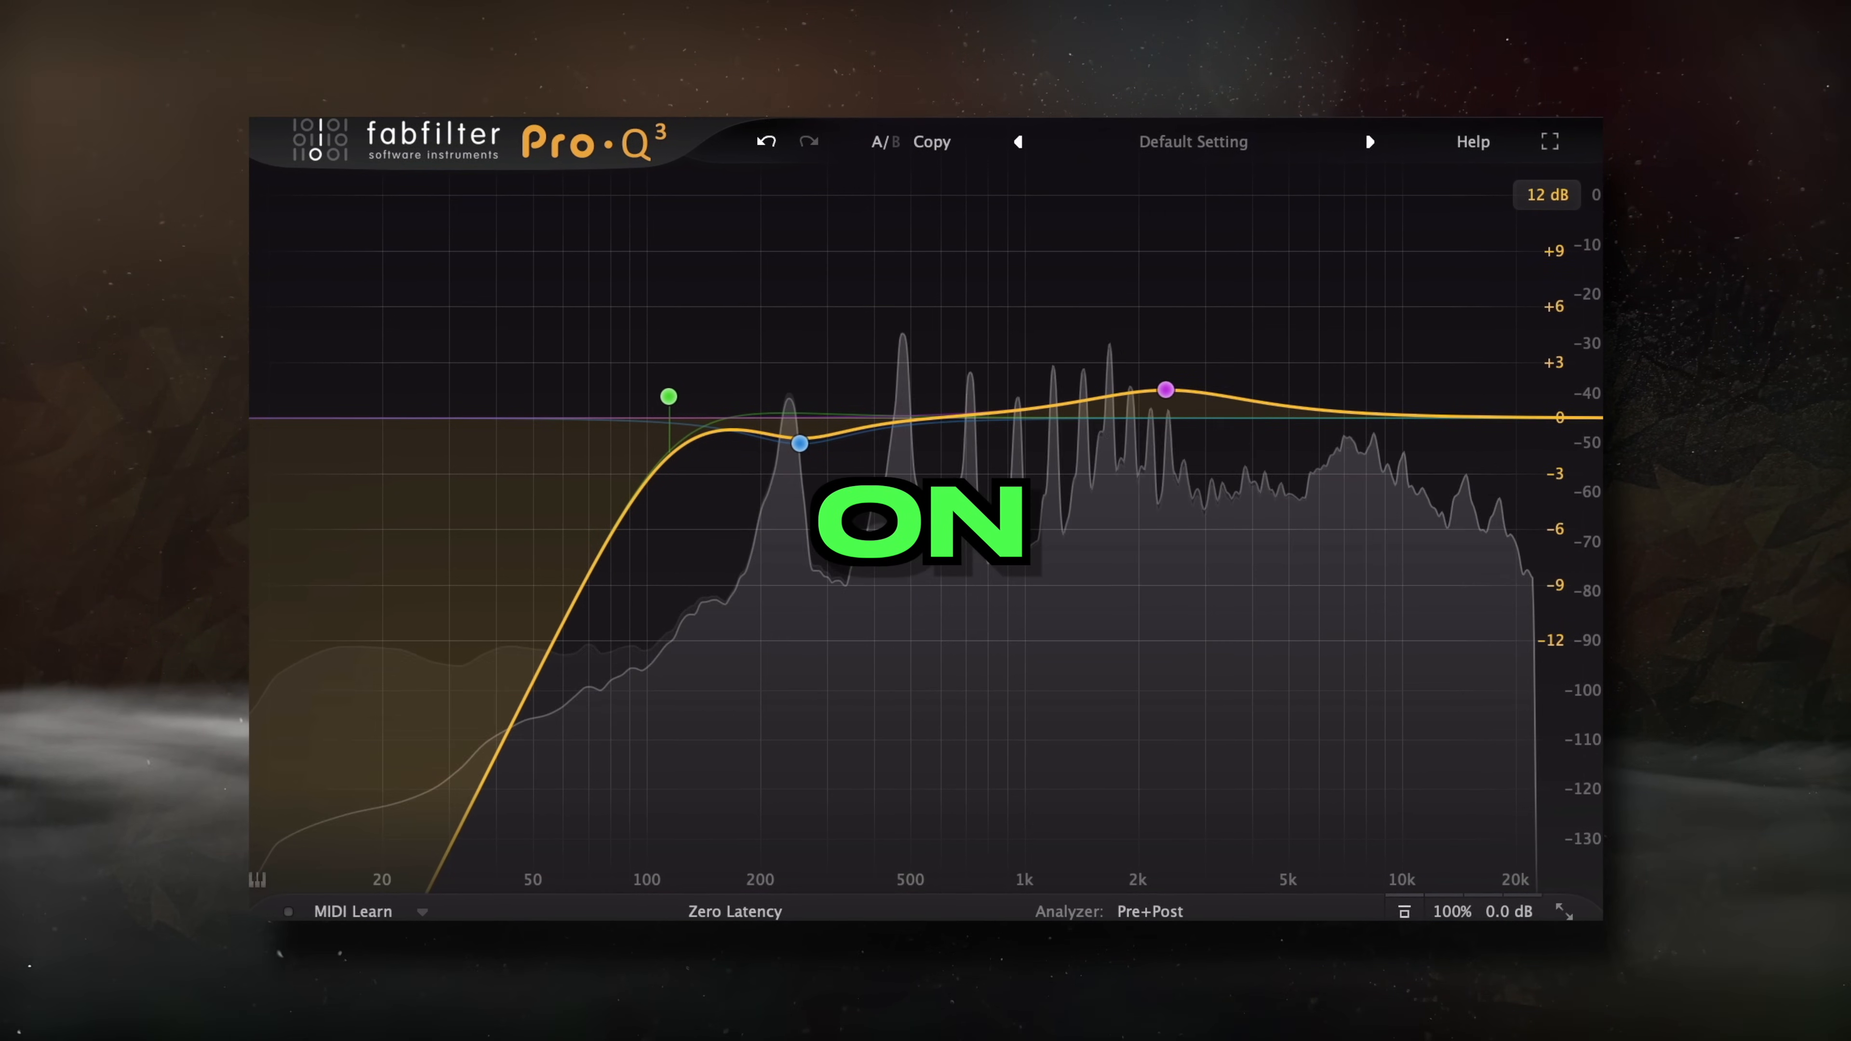
Step: Bypass the equalizer and re-enable it to compare the vocal with and without it
click(1410, 915)
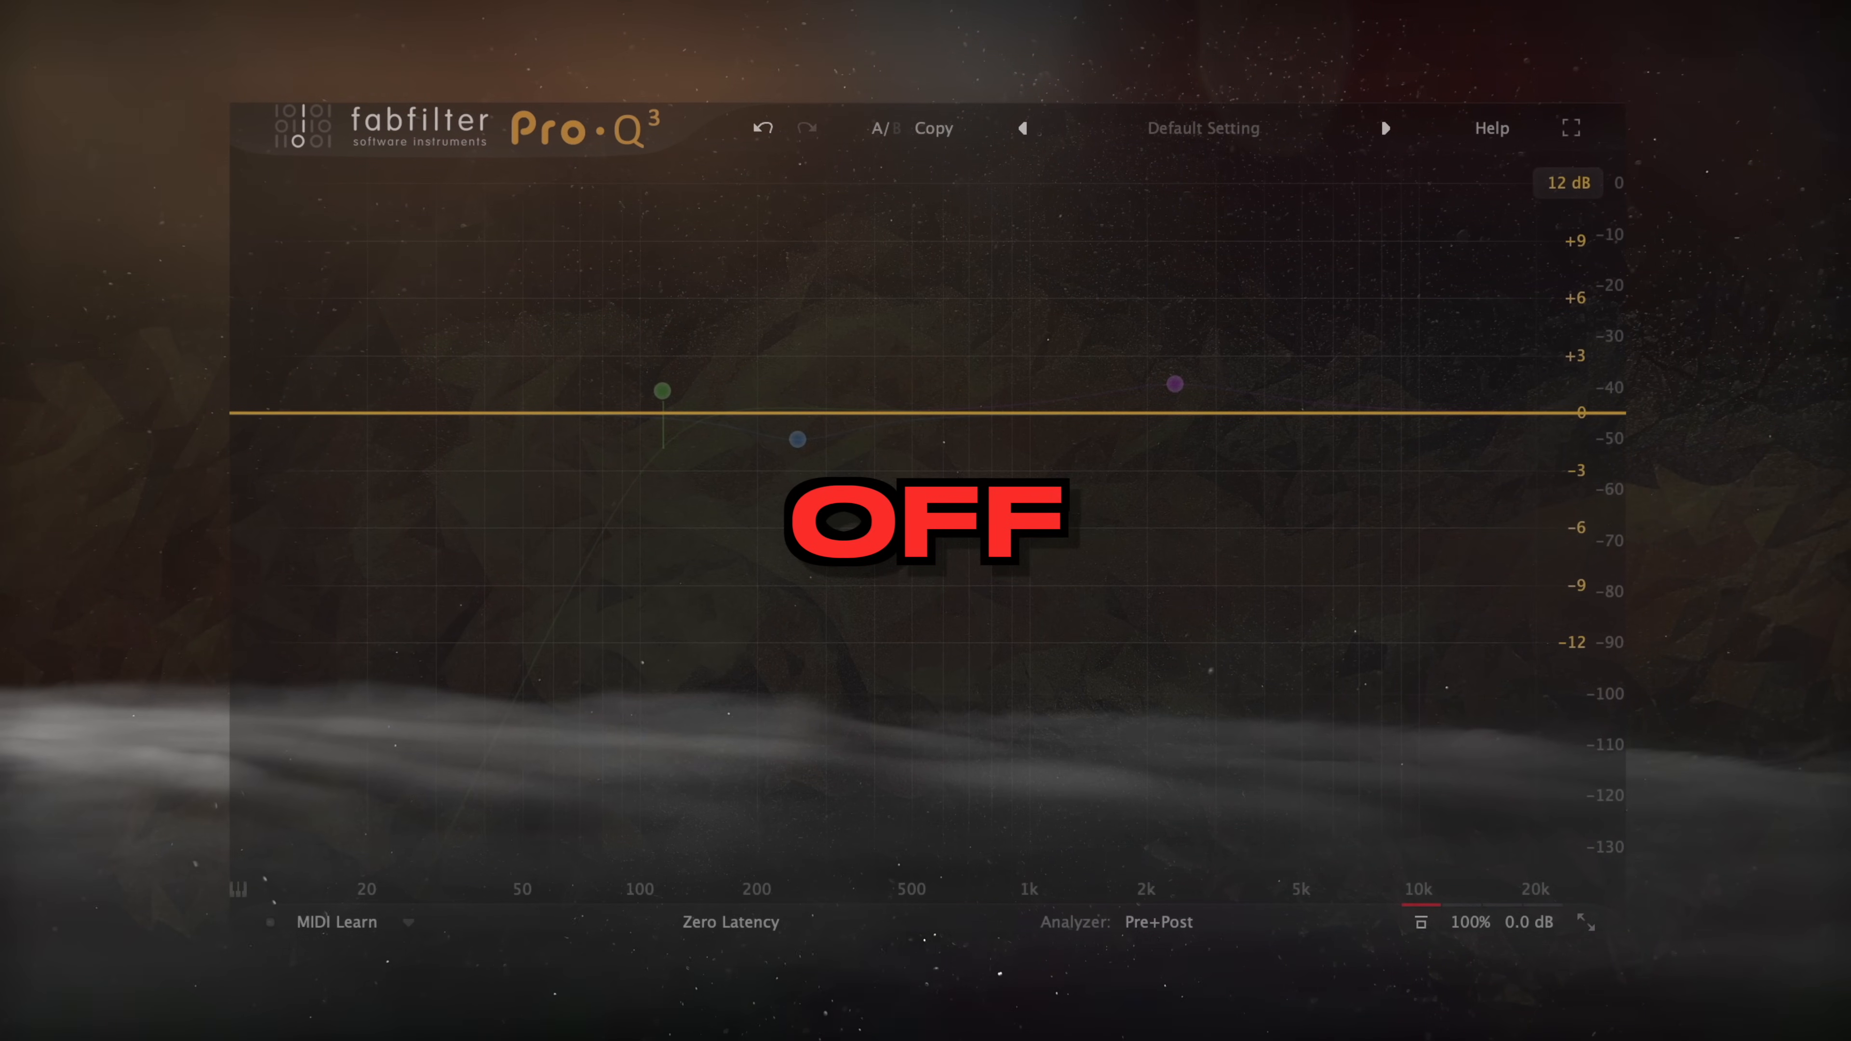
click(1427, 928)
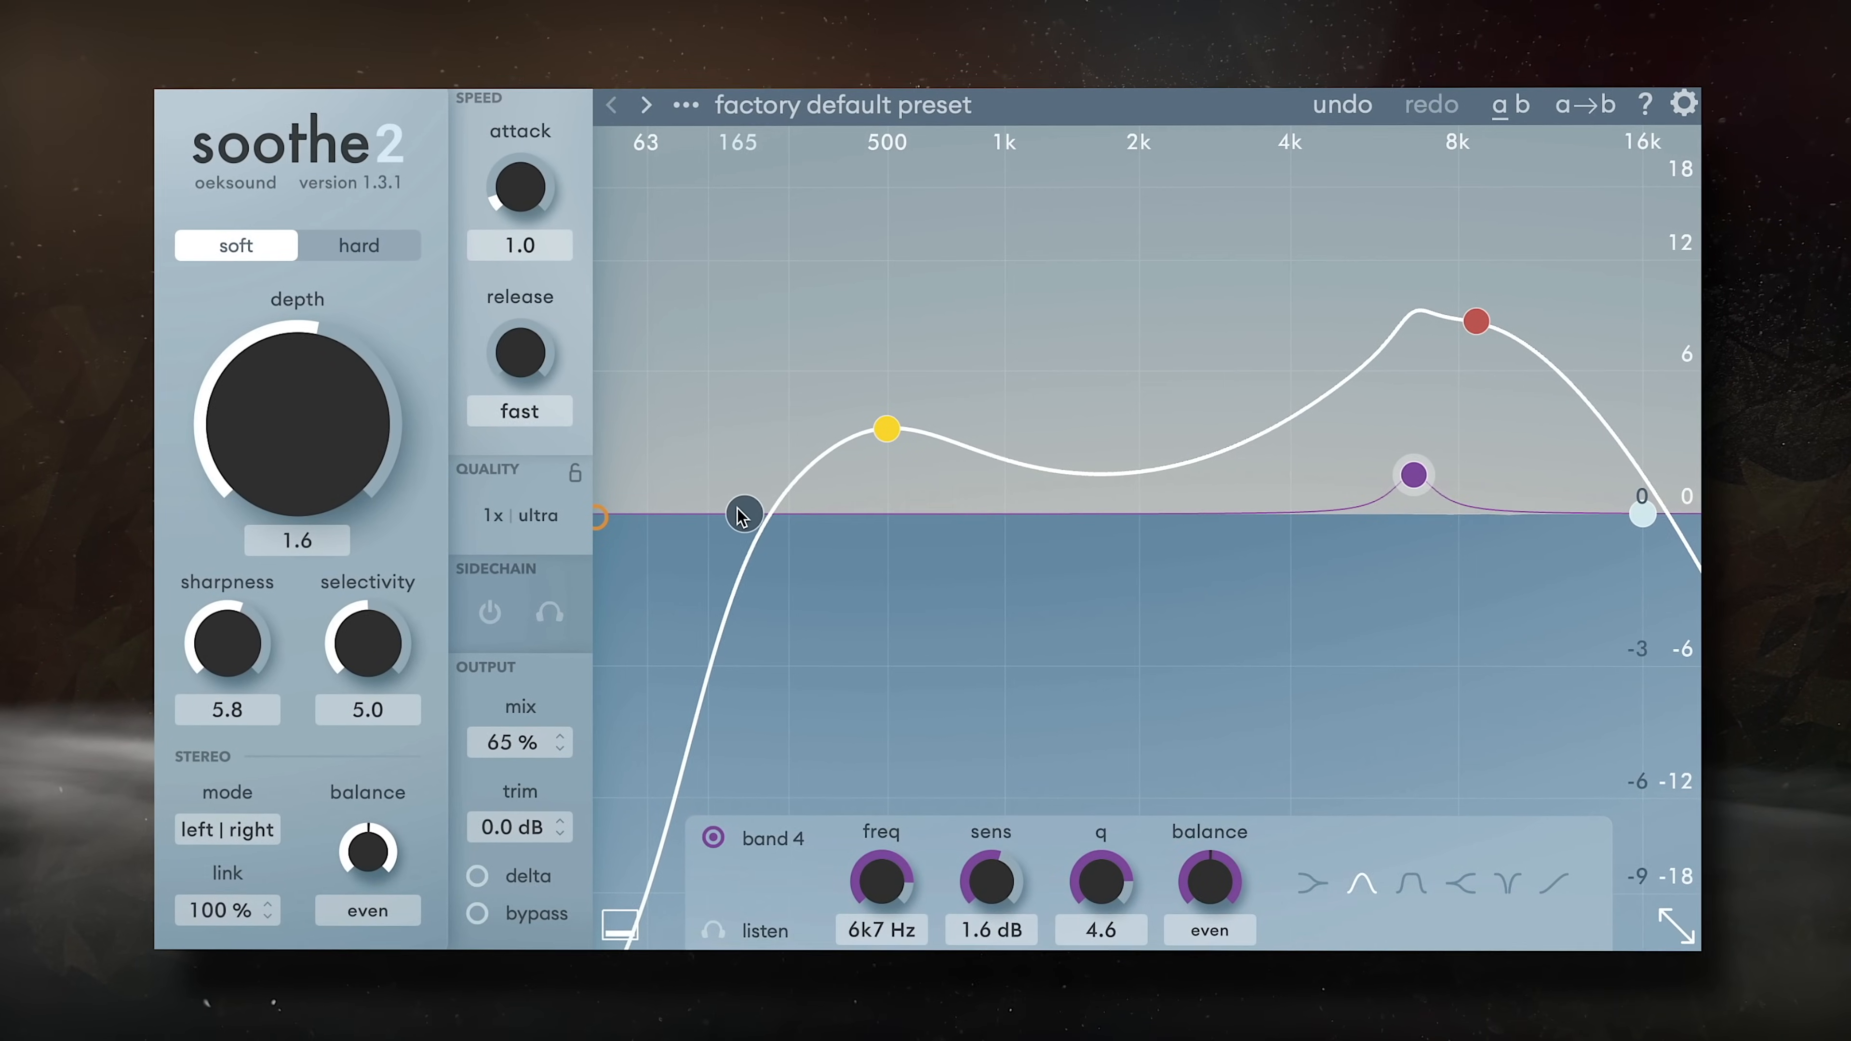
Step: In soothe2, move the low cut to 177 Hz and band 1 to 490 Hz, and select band 4
drag(742, 515, 733, 515)
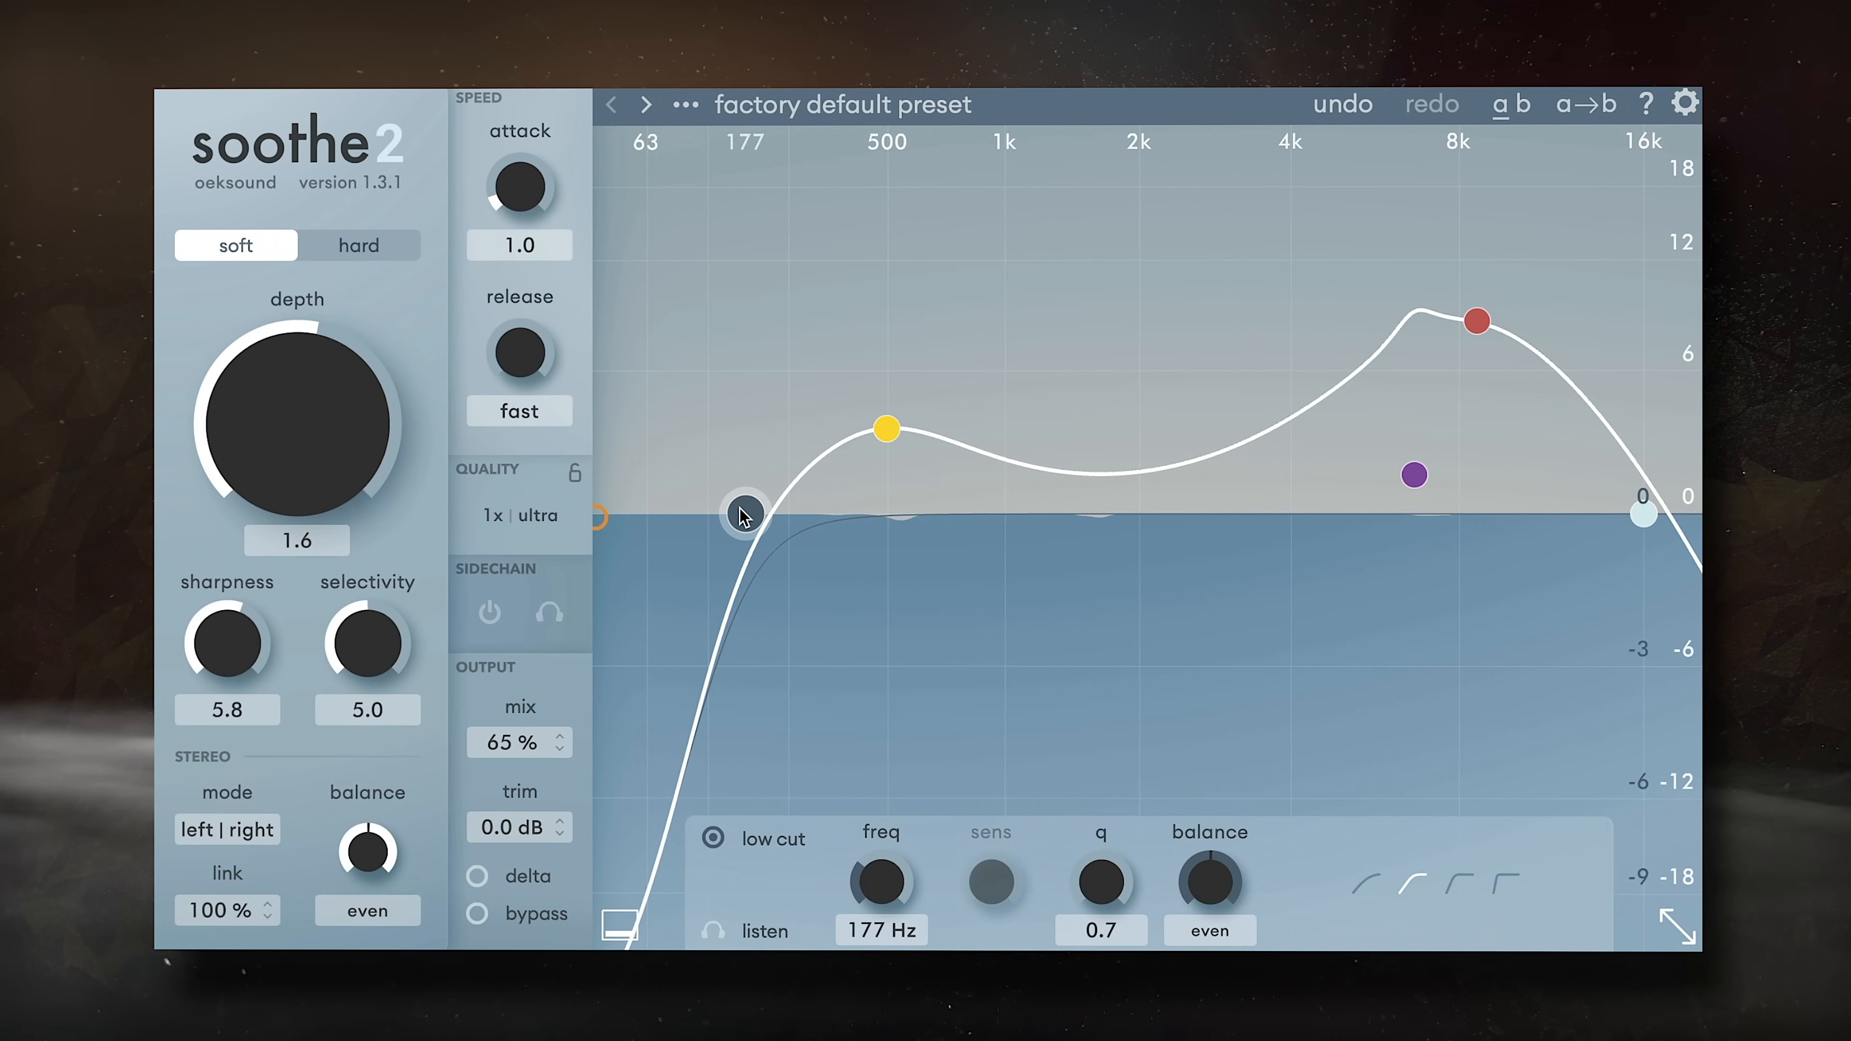
drag(882, 429, 883, 421)
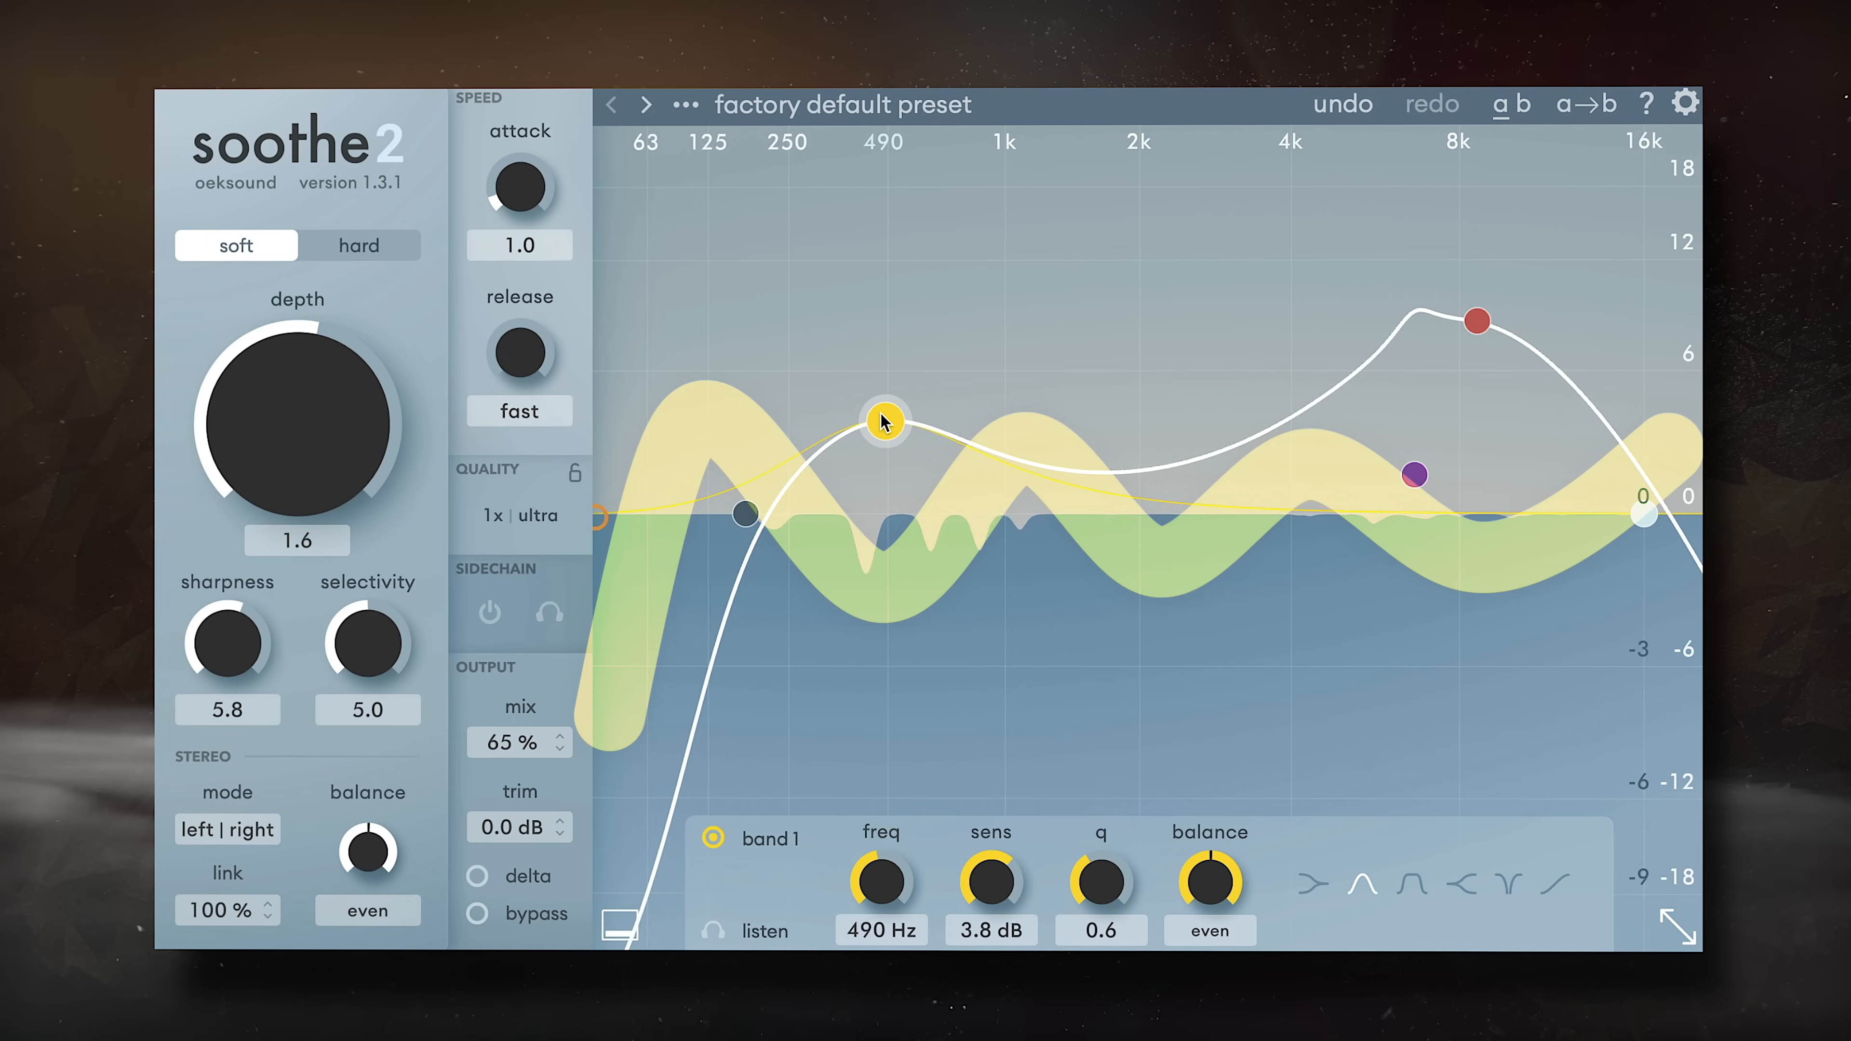
click(1416, 476)
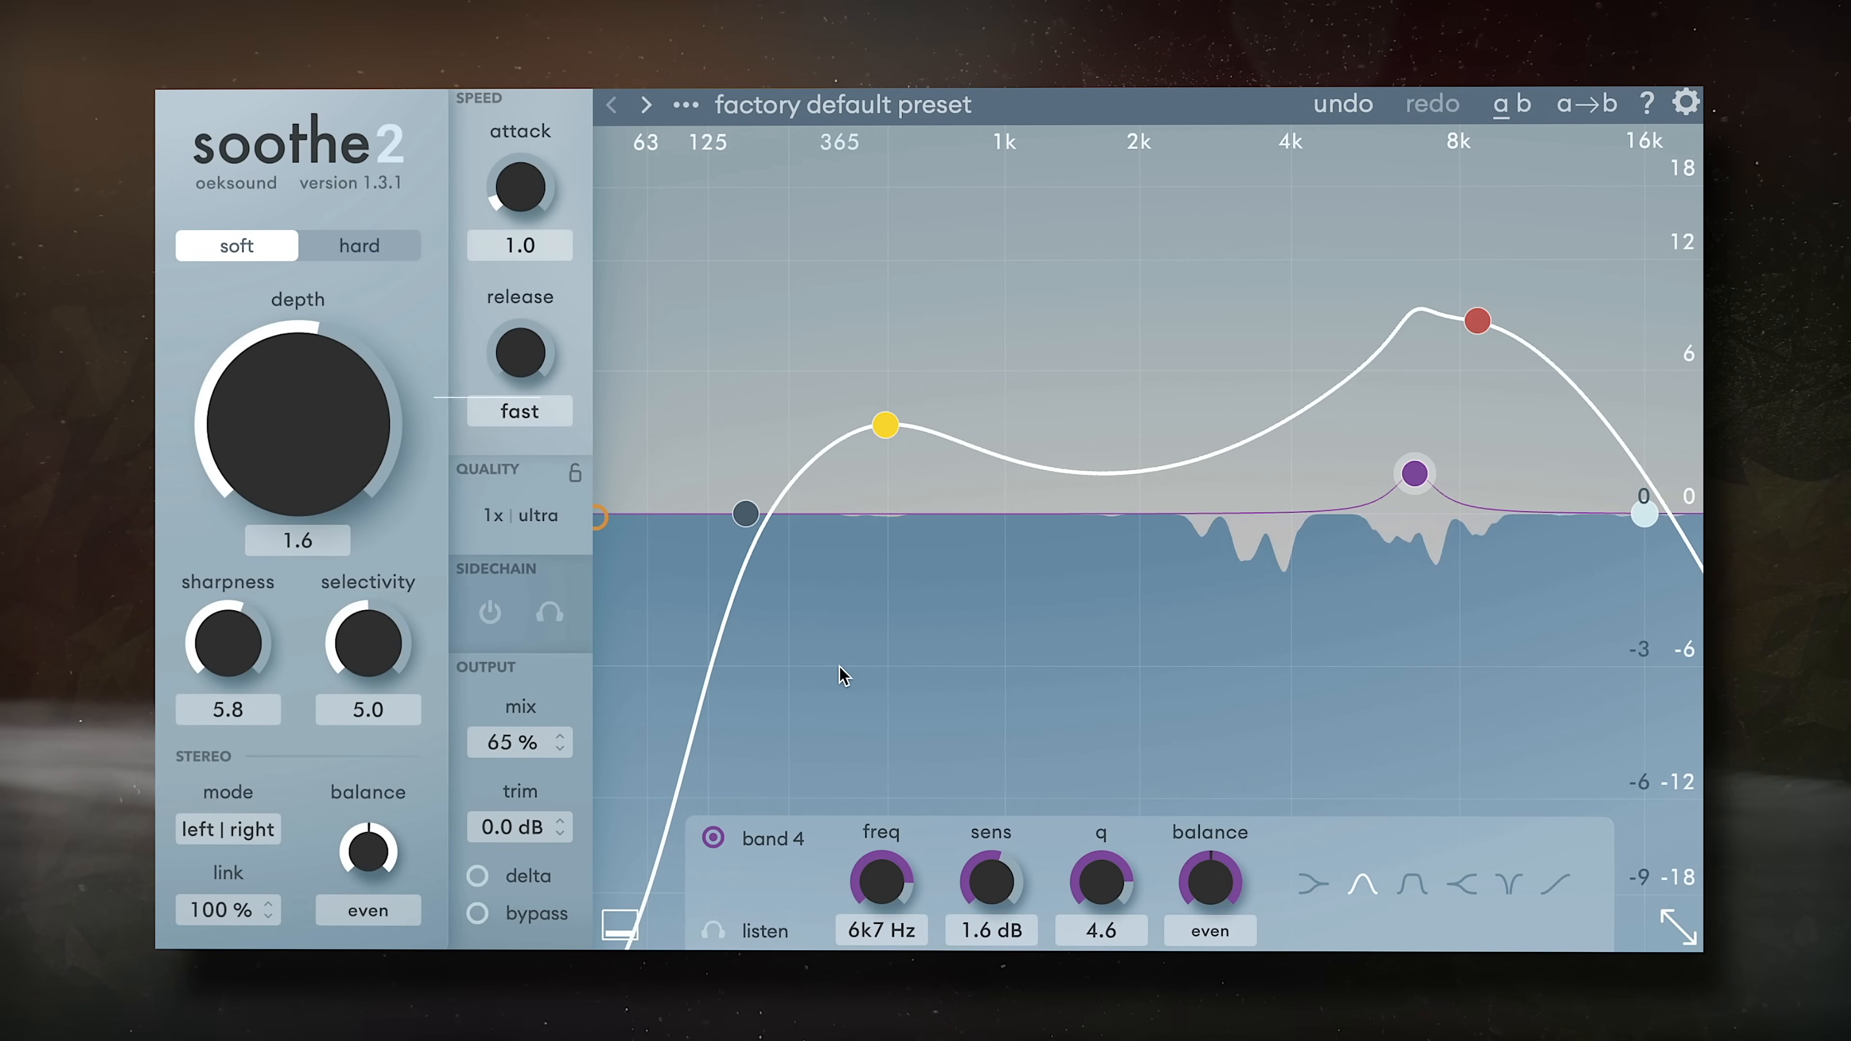
Step: Fine-tune the low cut around 175 Hz and move band 4 to 6k6 Hz, reviewing the settings of bands 1 and 3
drag(757, 520, 753, 519)
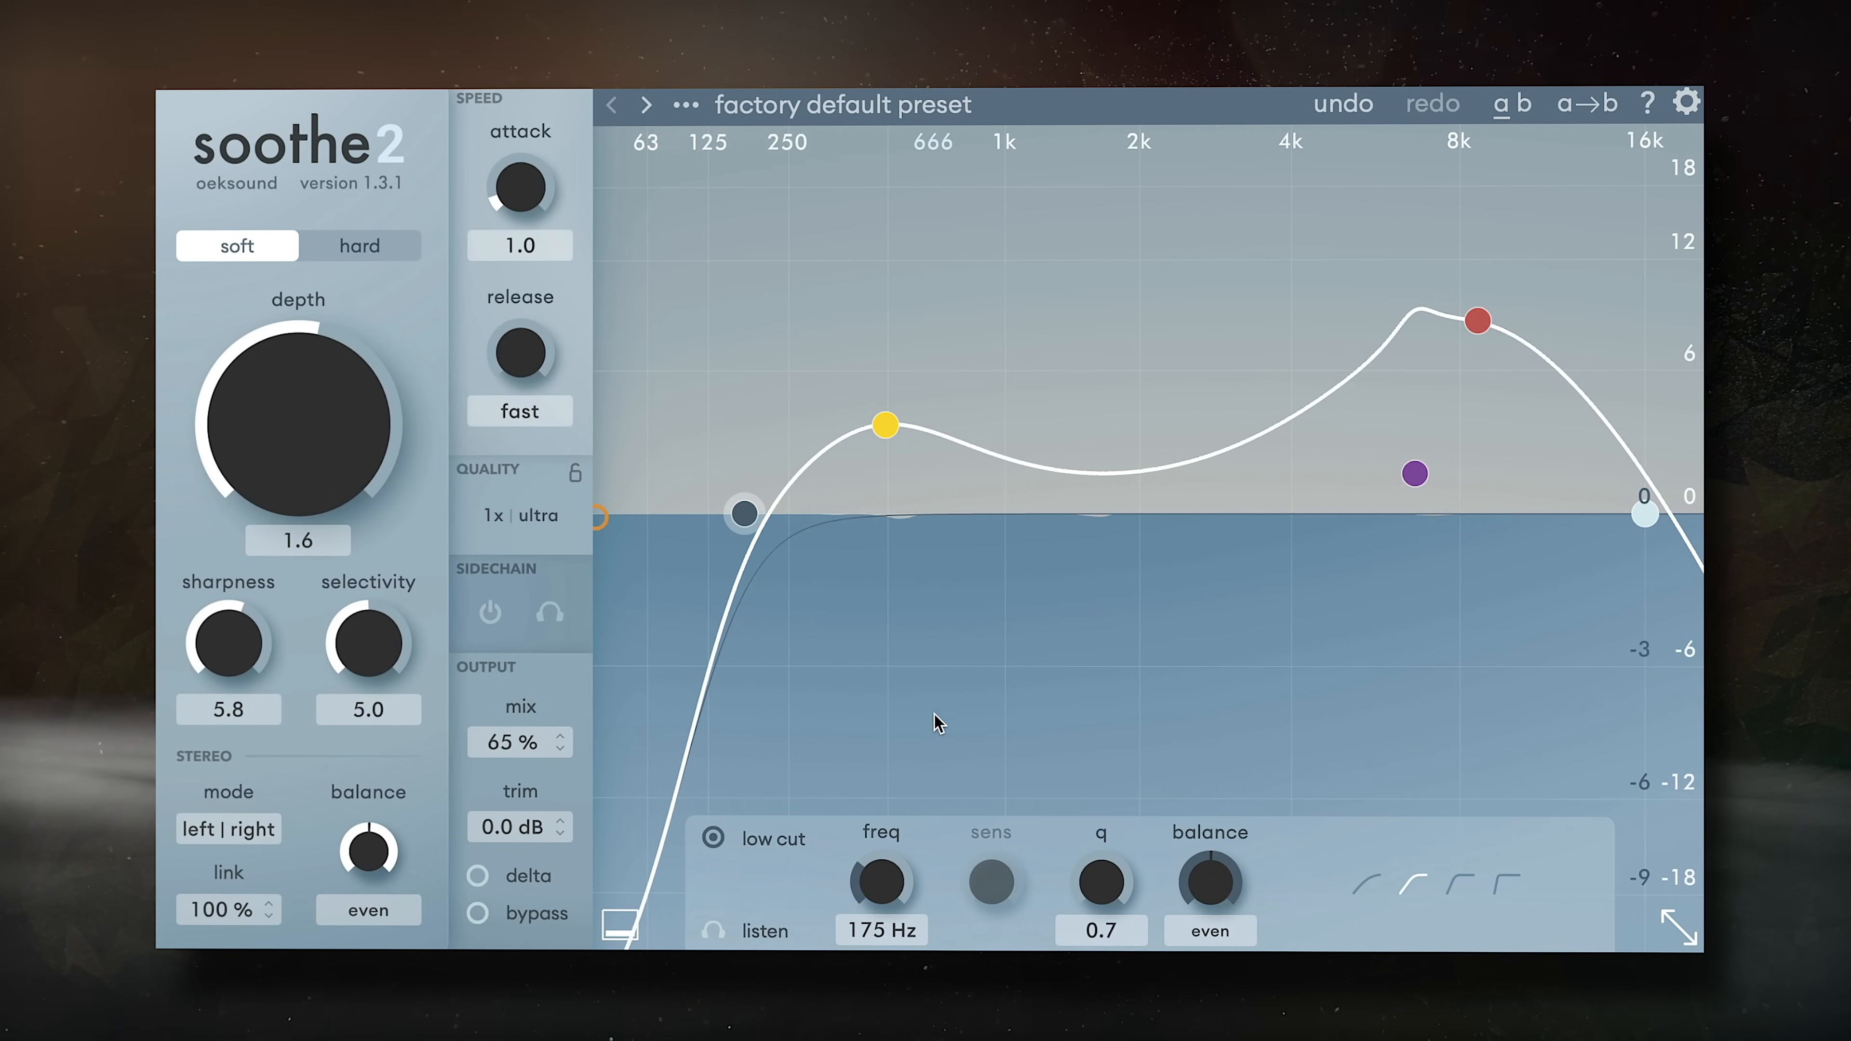
click(886, 428)
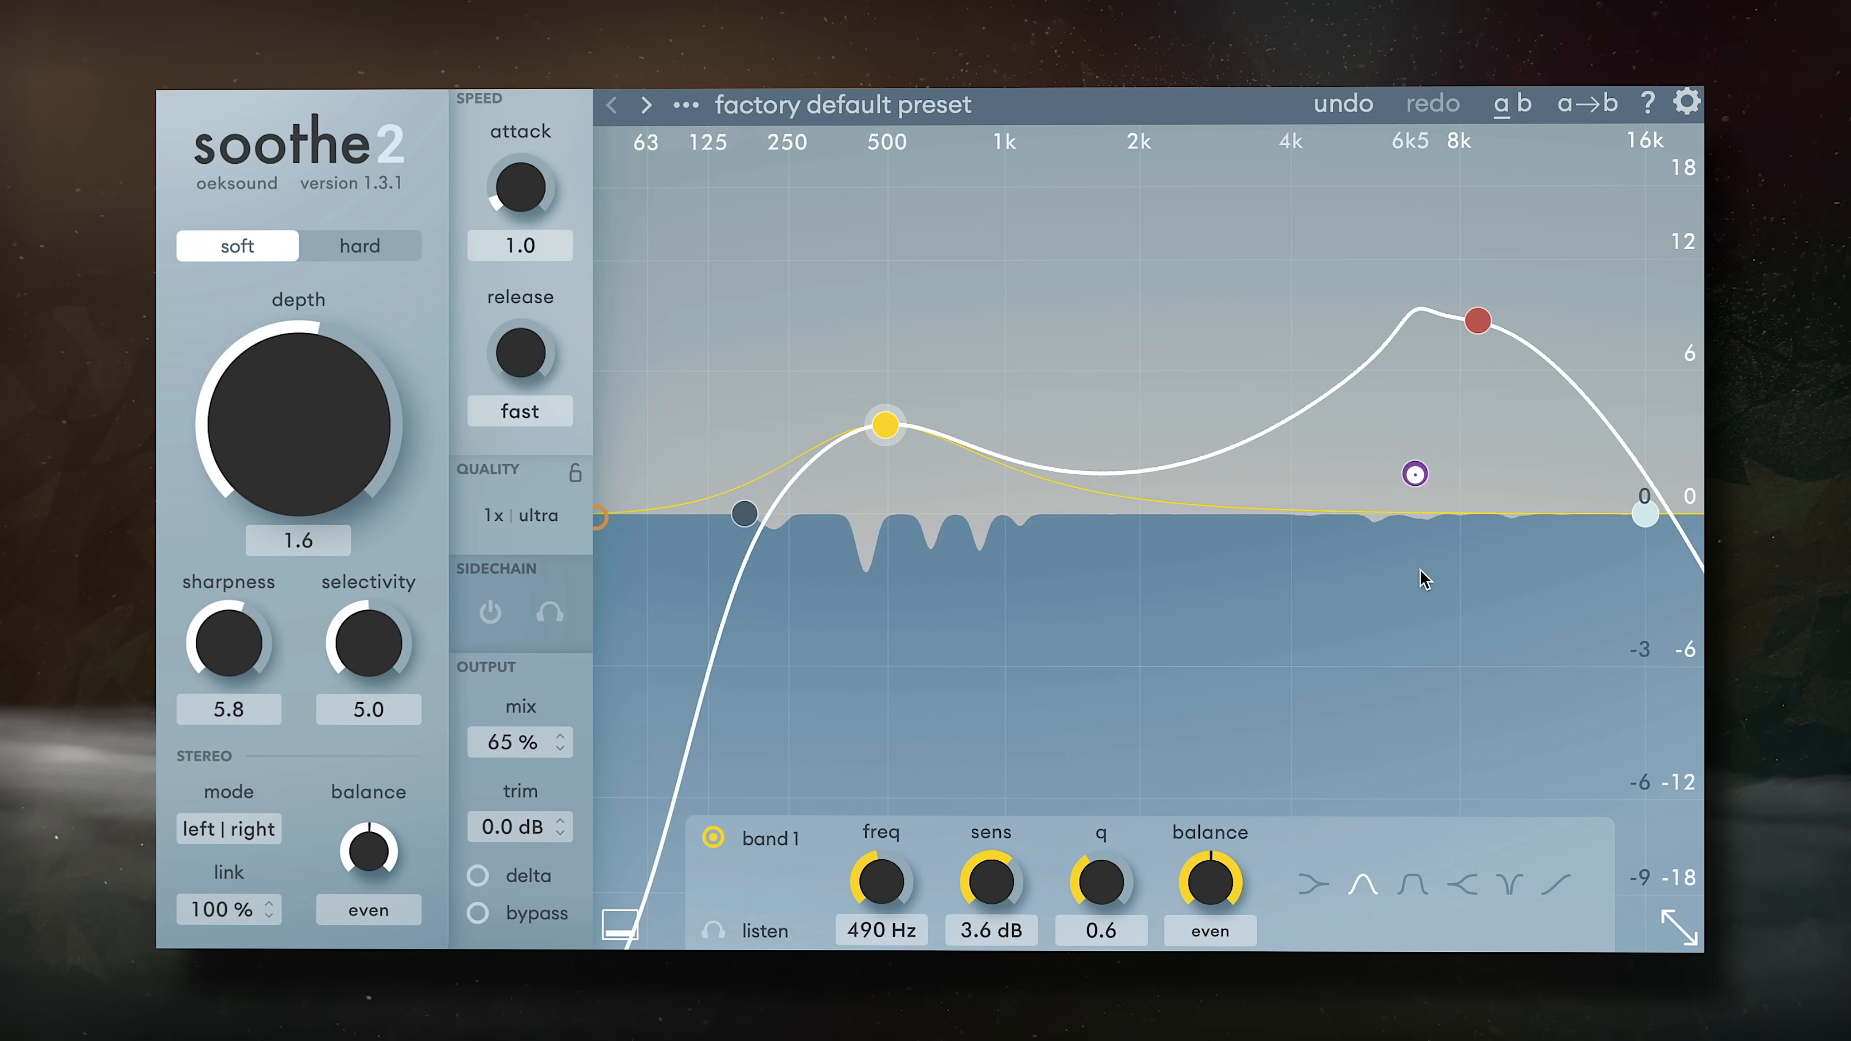
click(1416, 475)
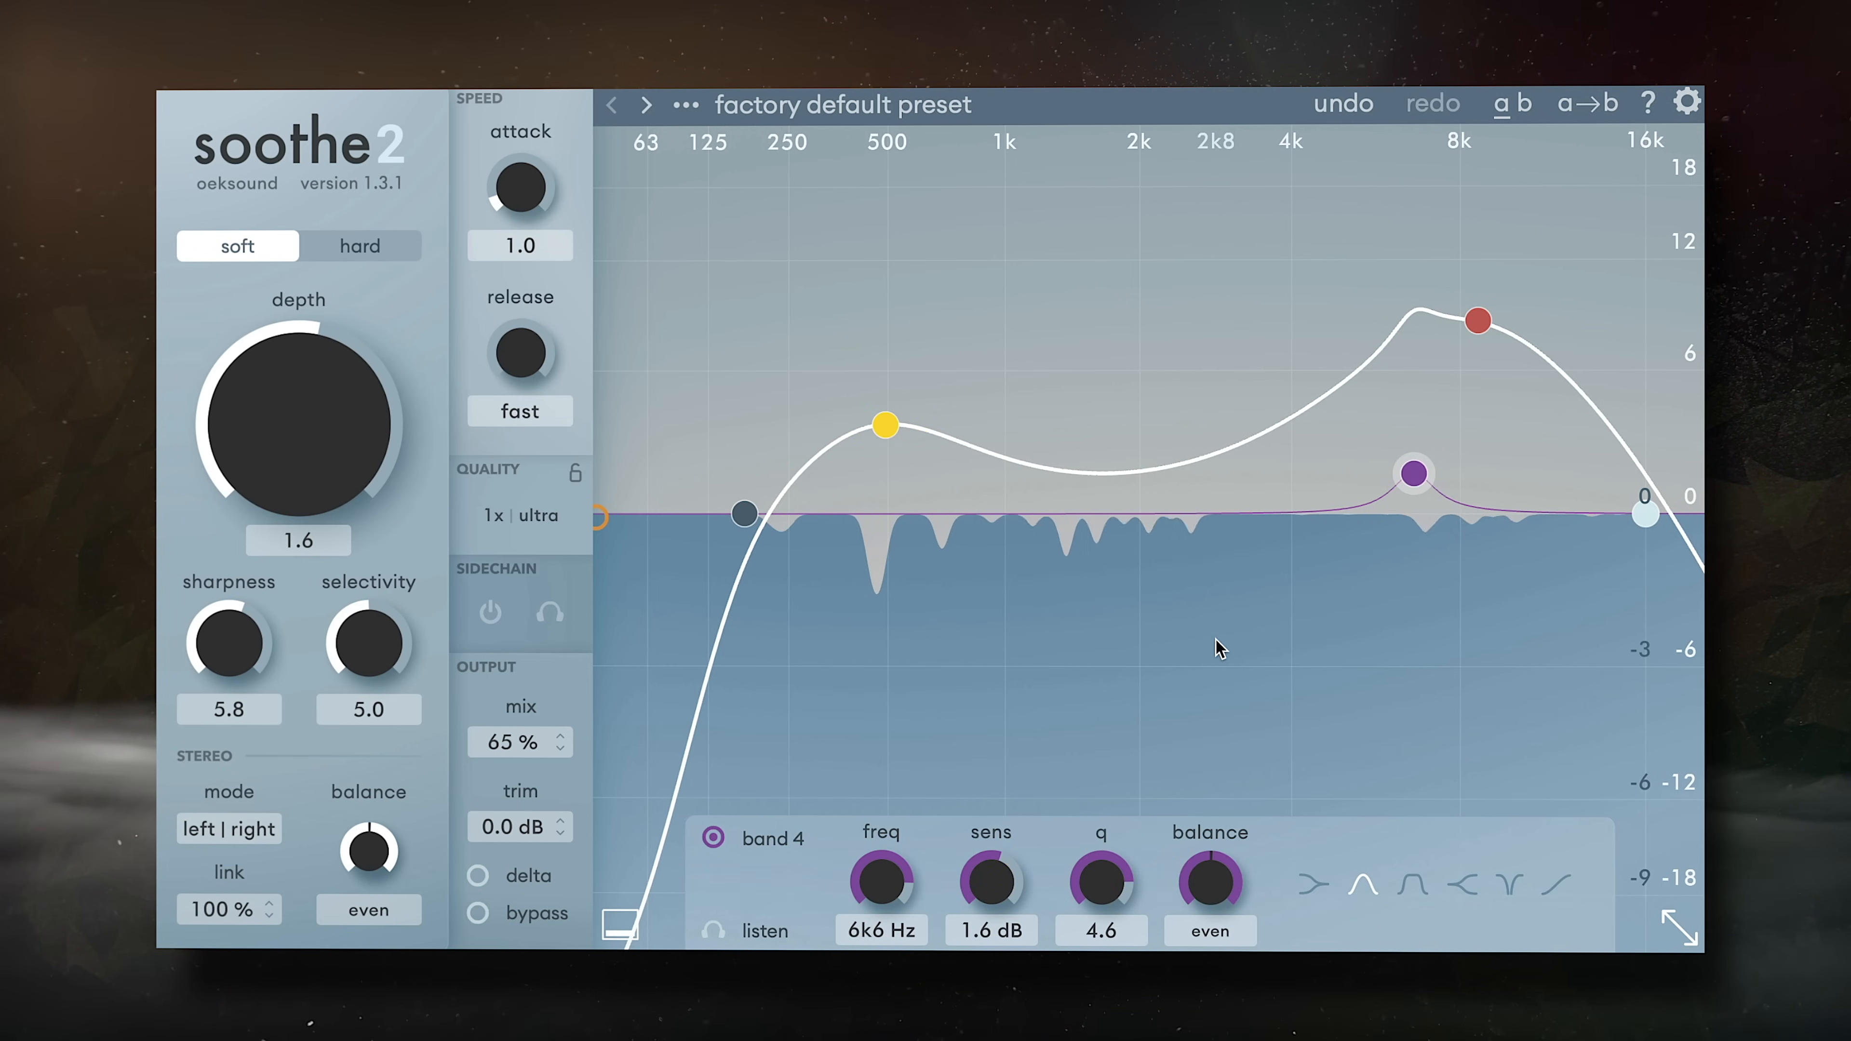
click(1476, 325)
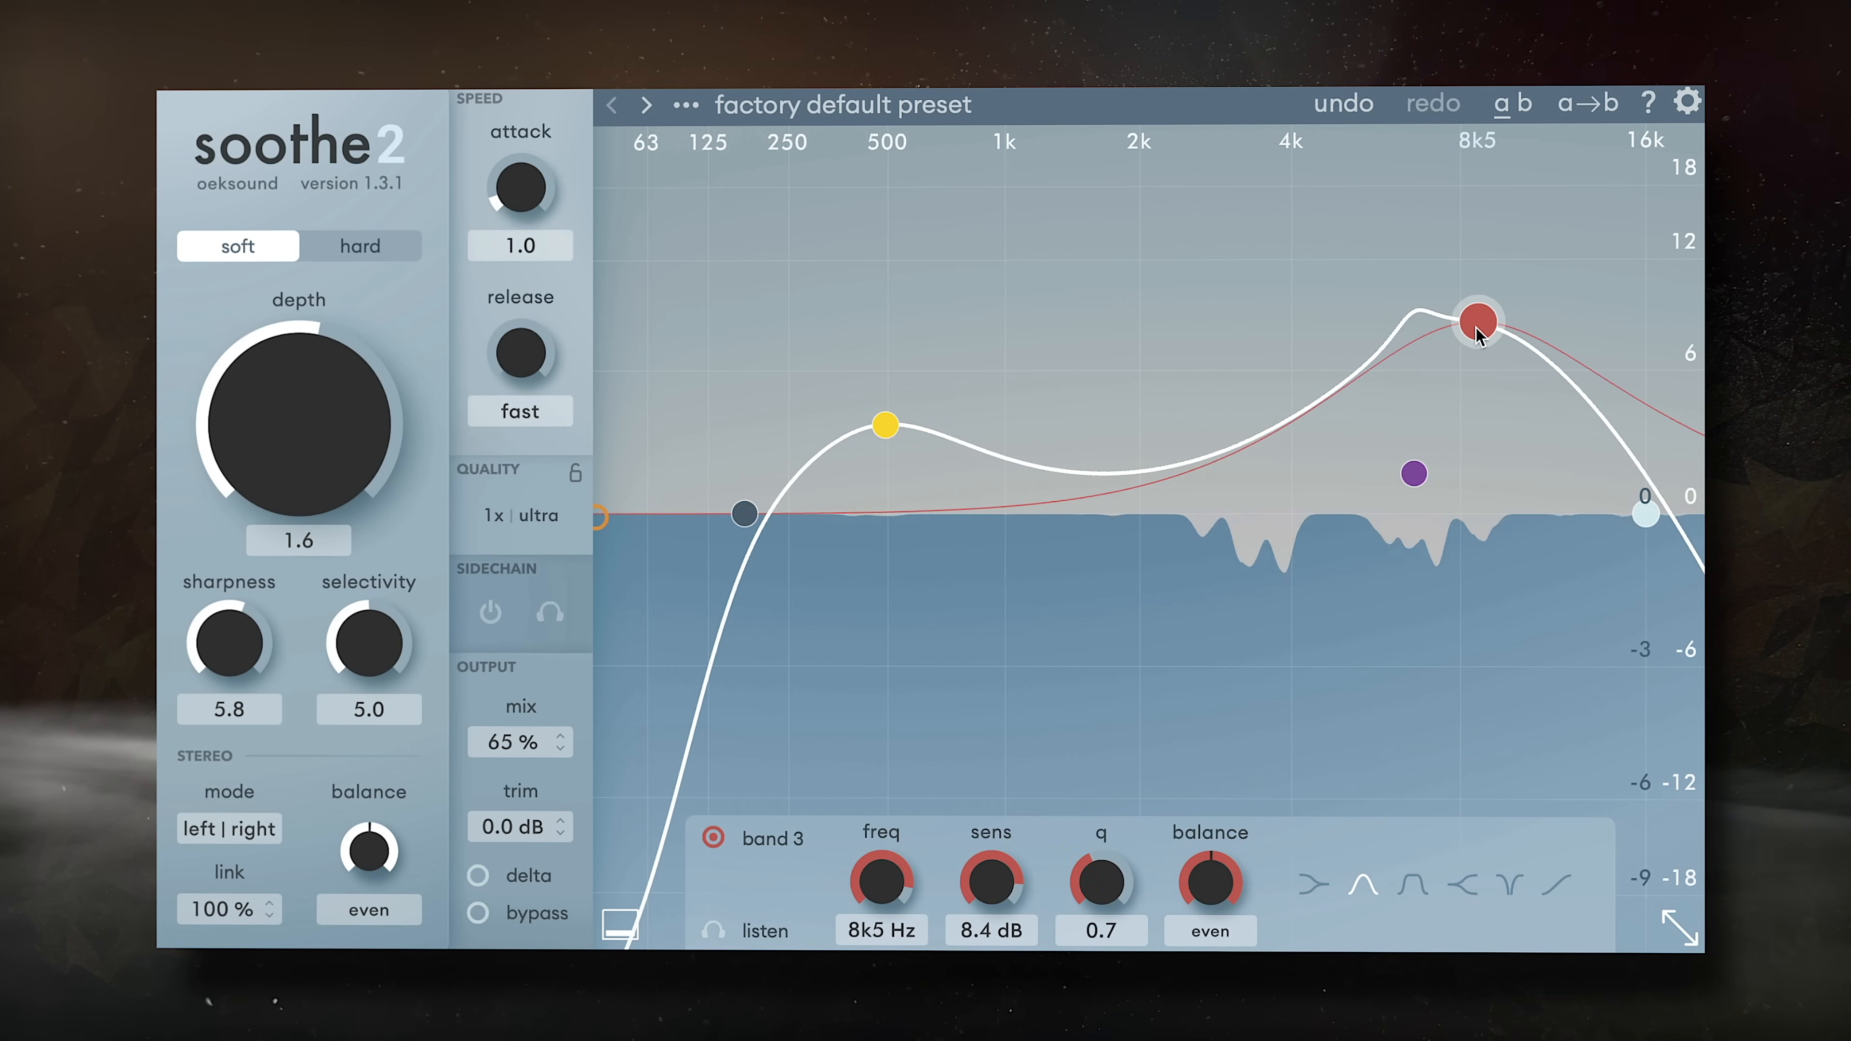
click(1414, 475)
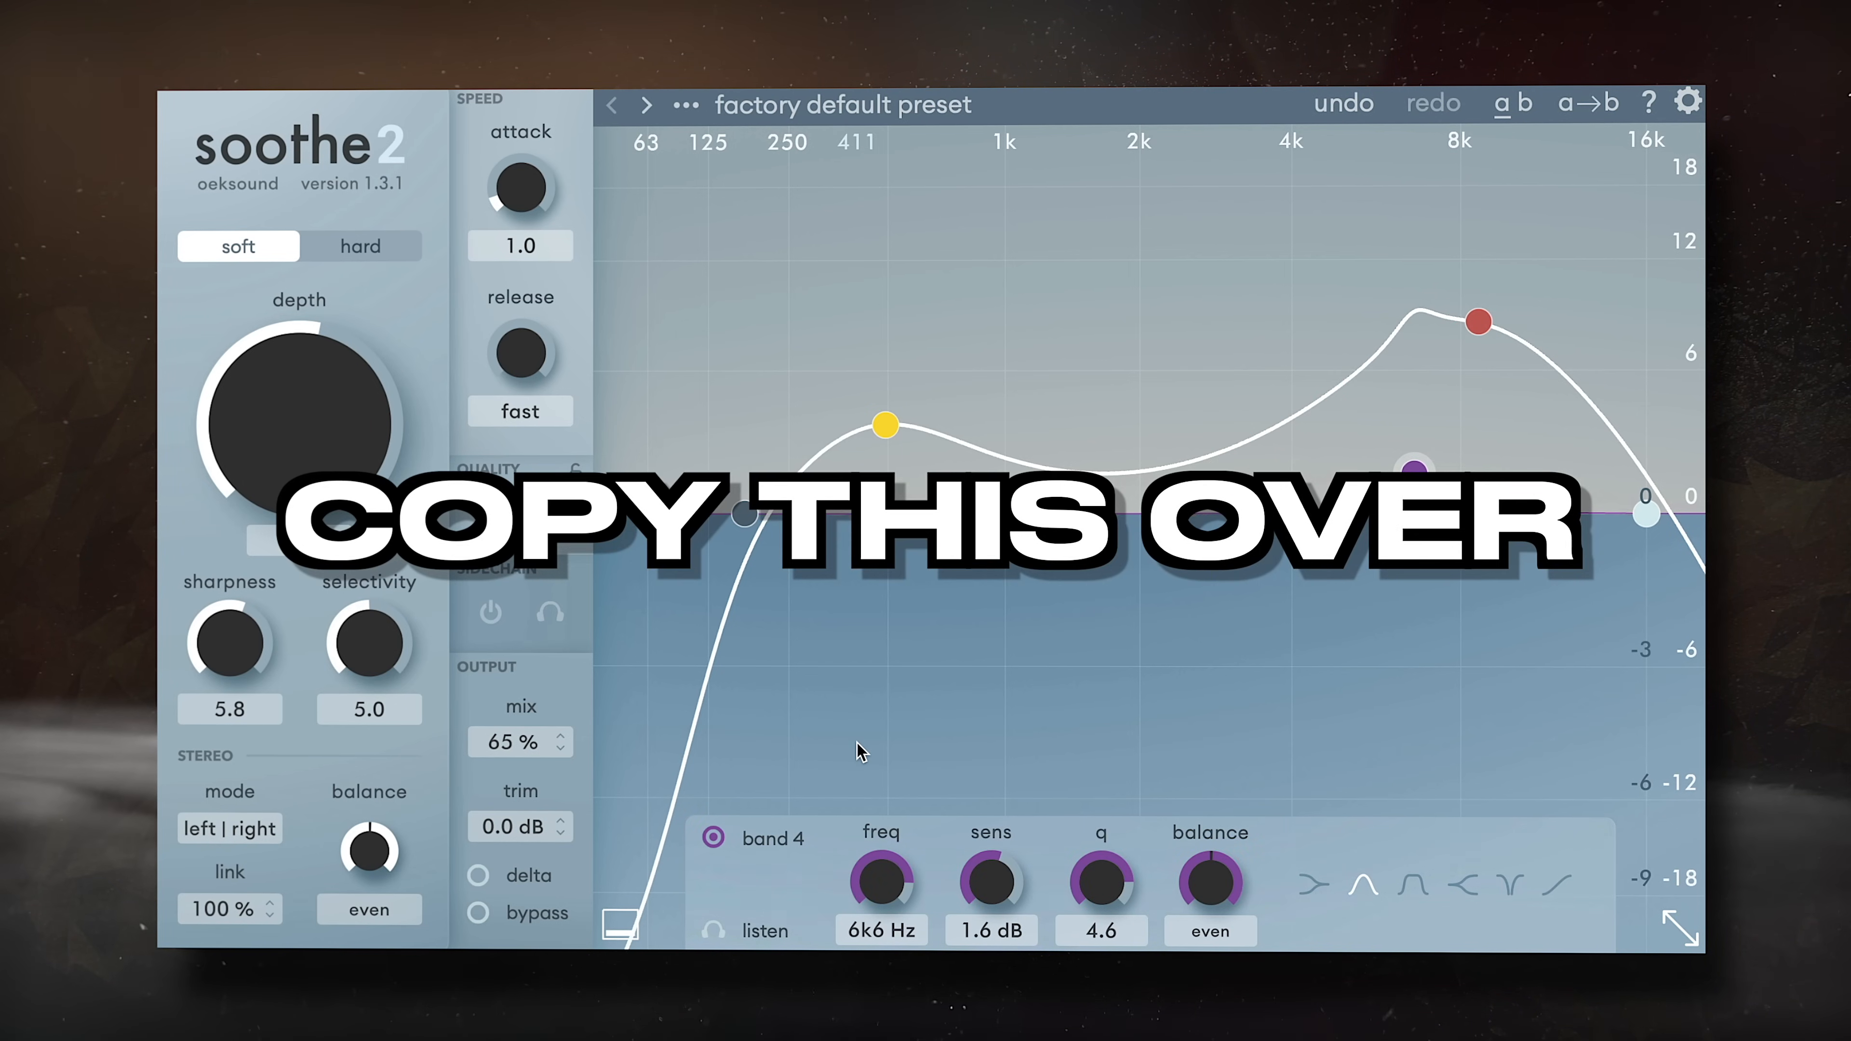
scroll(882, 891, up, 1)
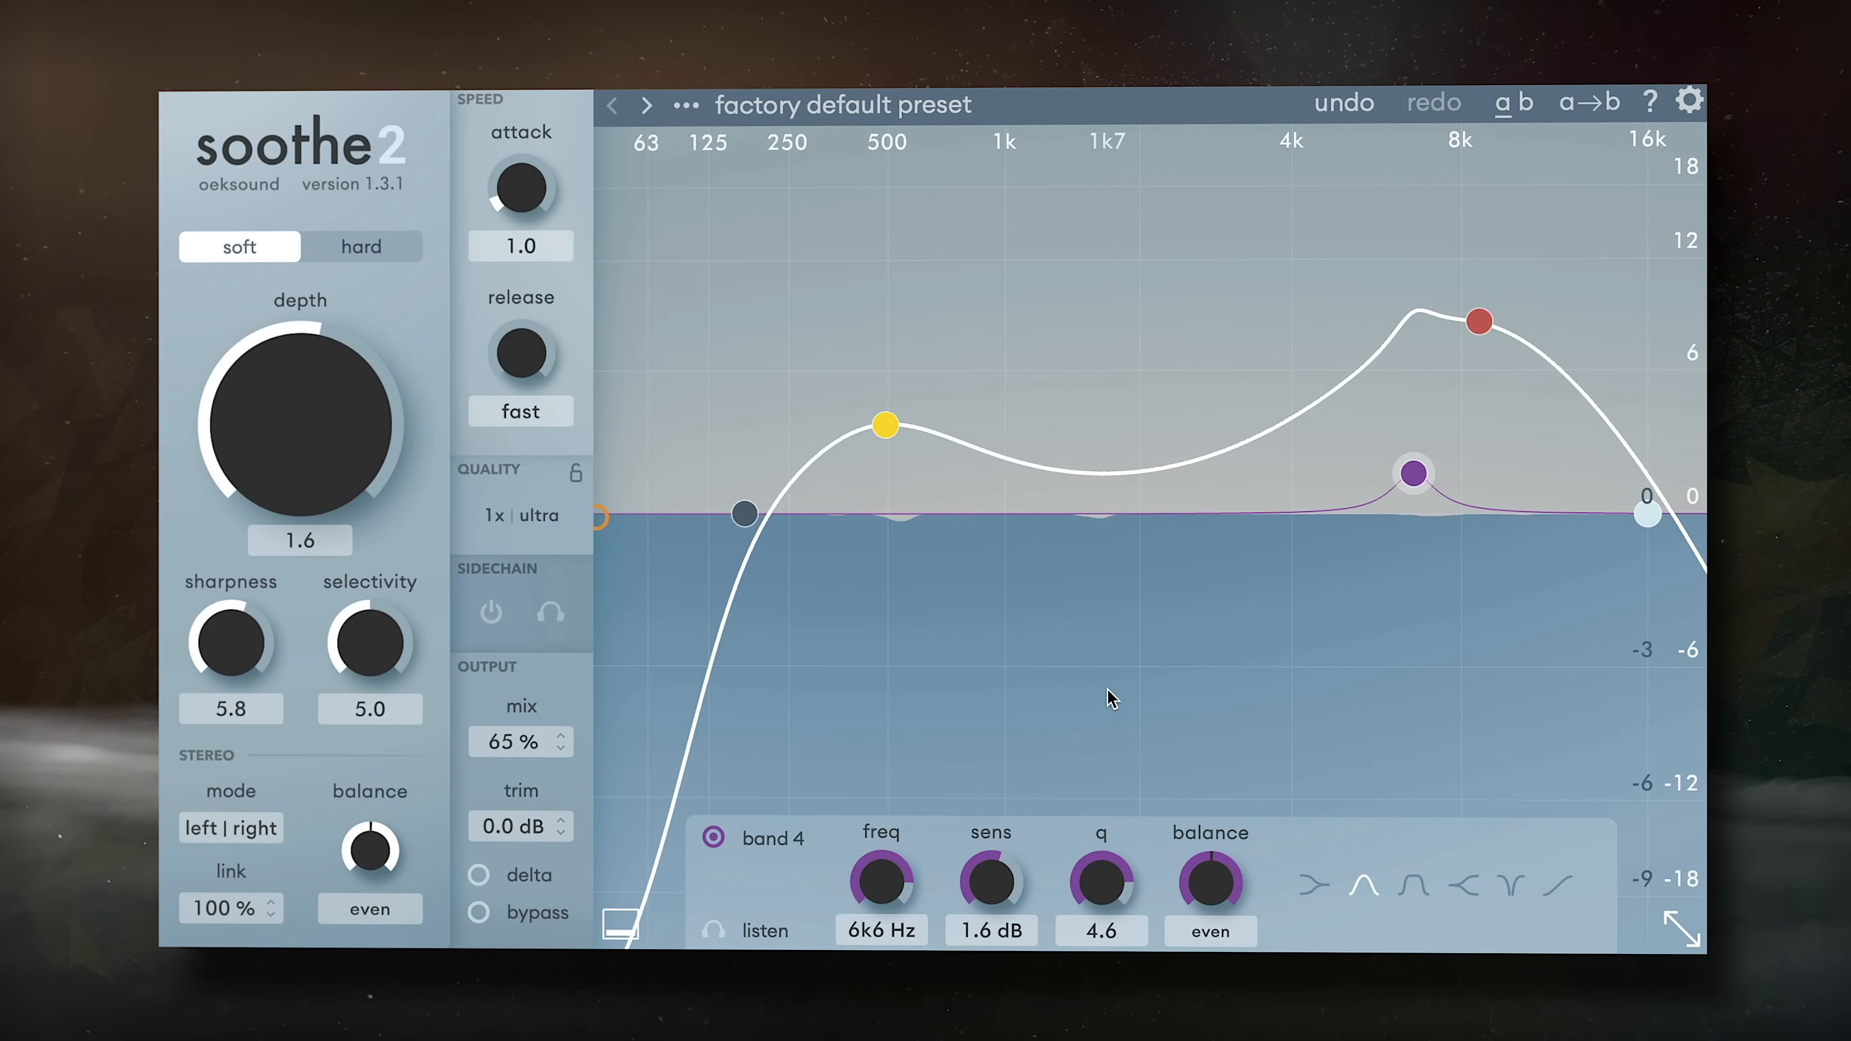
drag(746, 515, 739, 516)
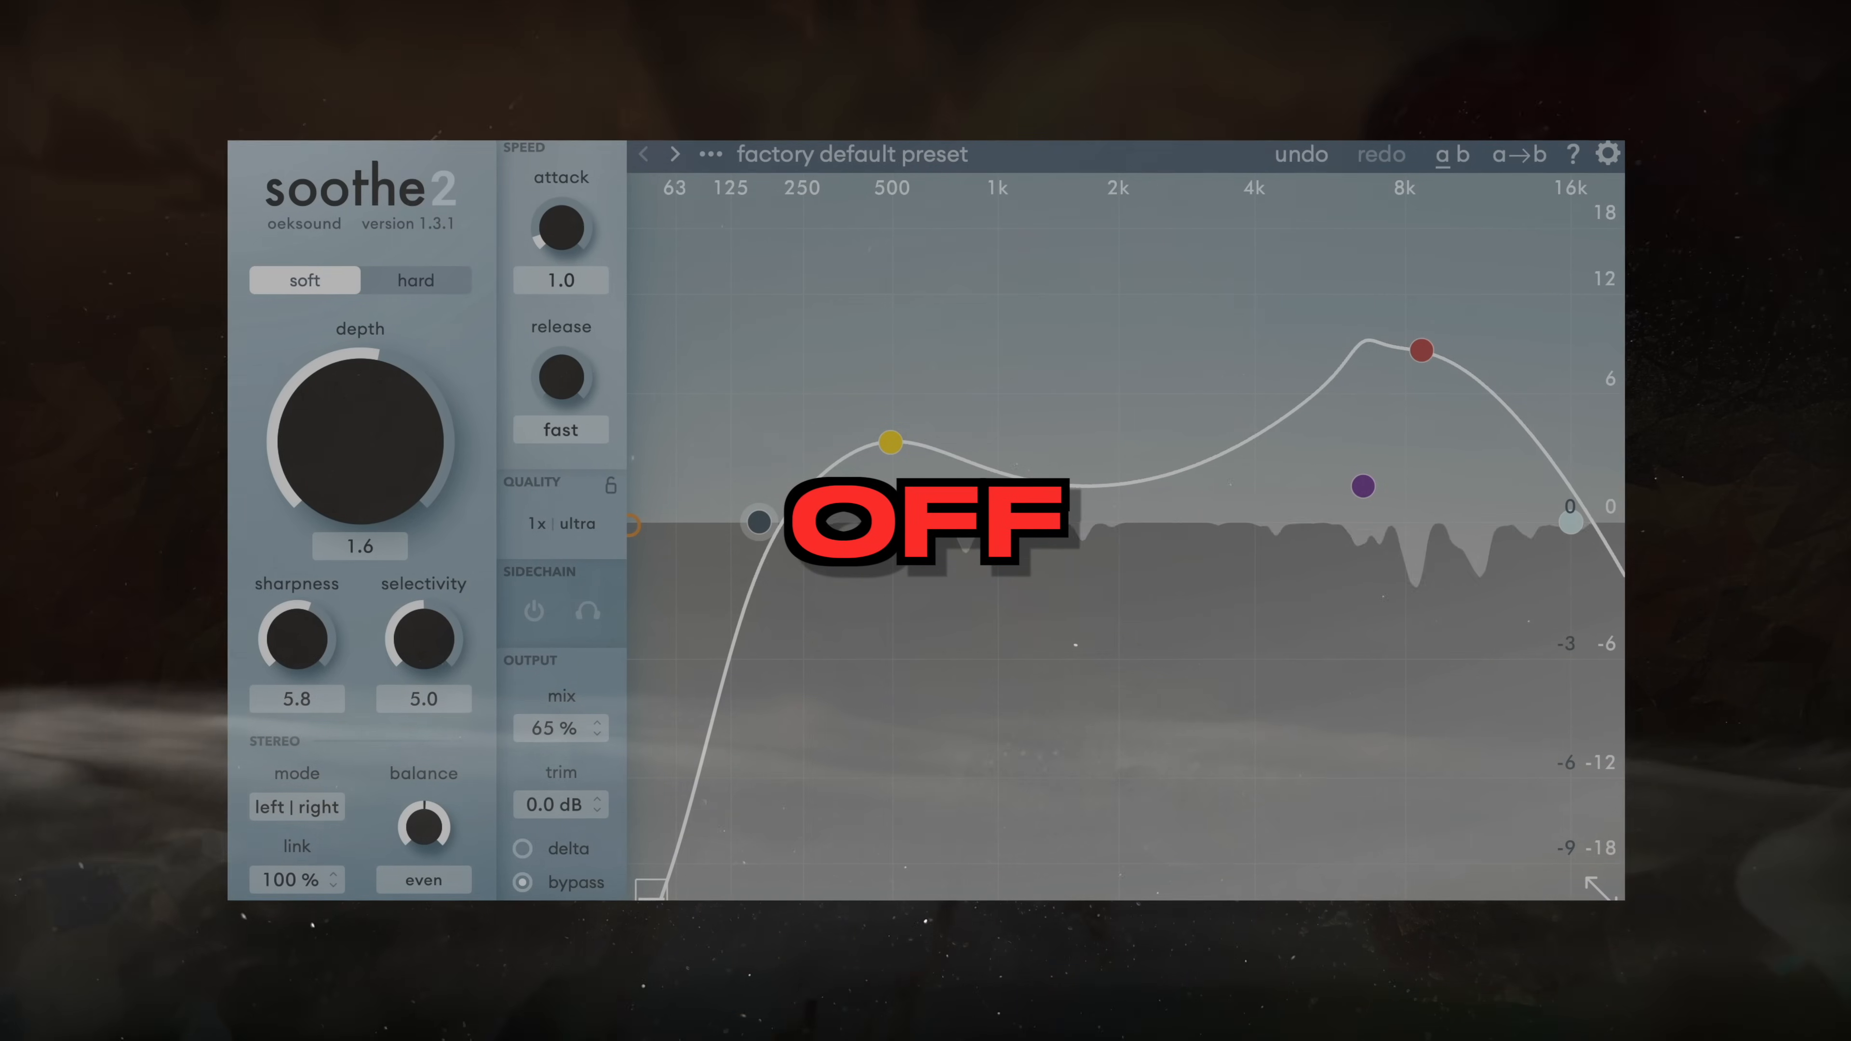
Step: Toggle soothe2's bypass repeatedly to compare the vocal with and without resonance suppression, leaving the processing active
click(517, 890)
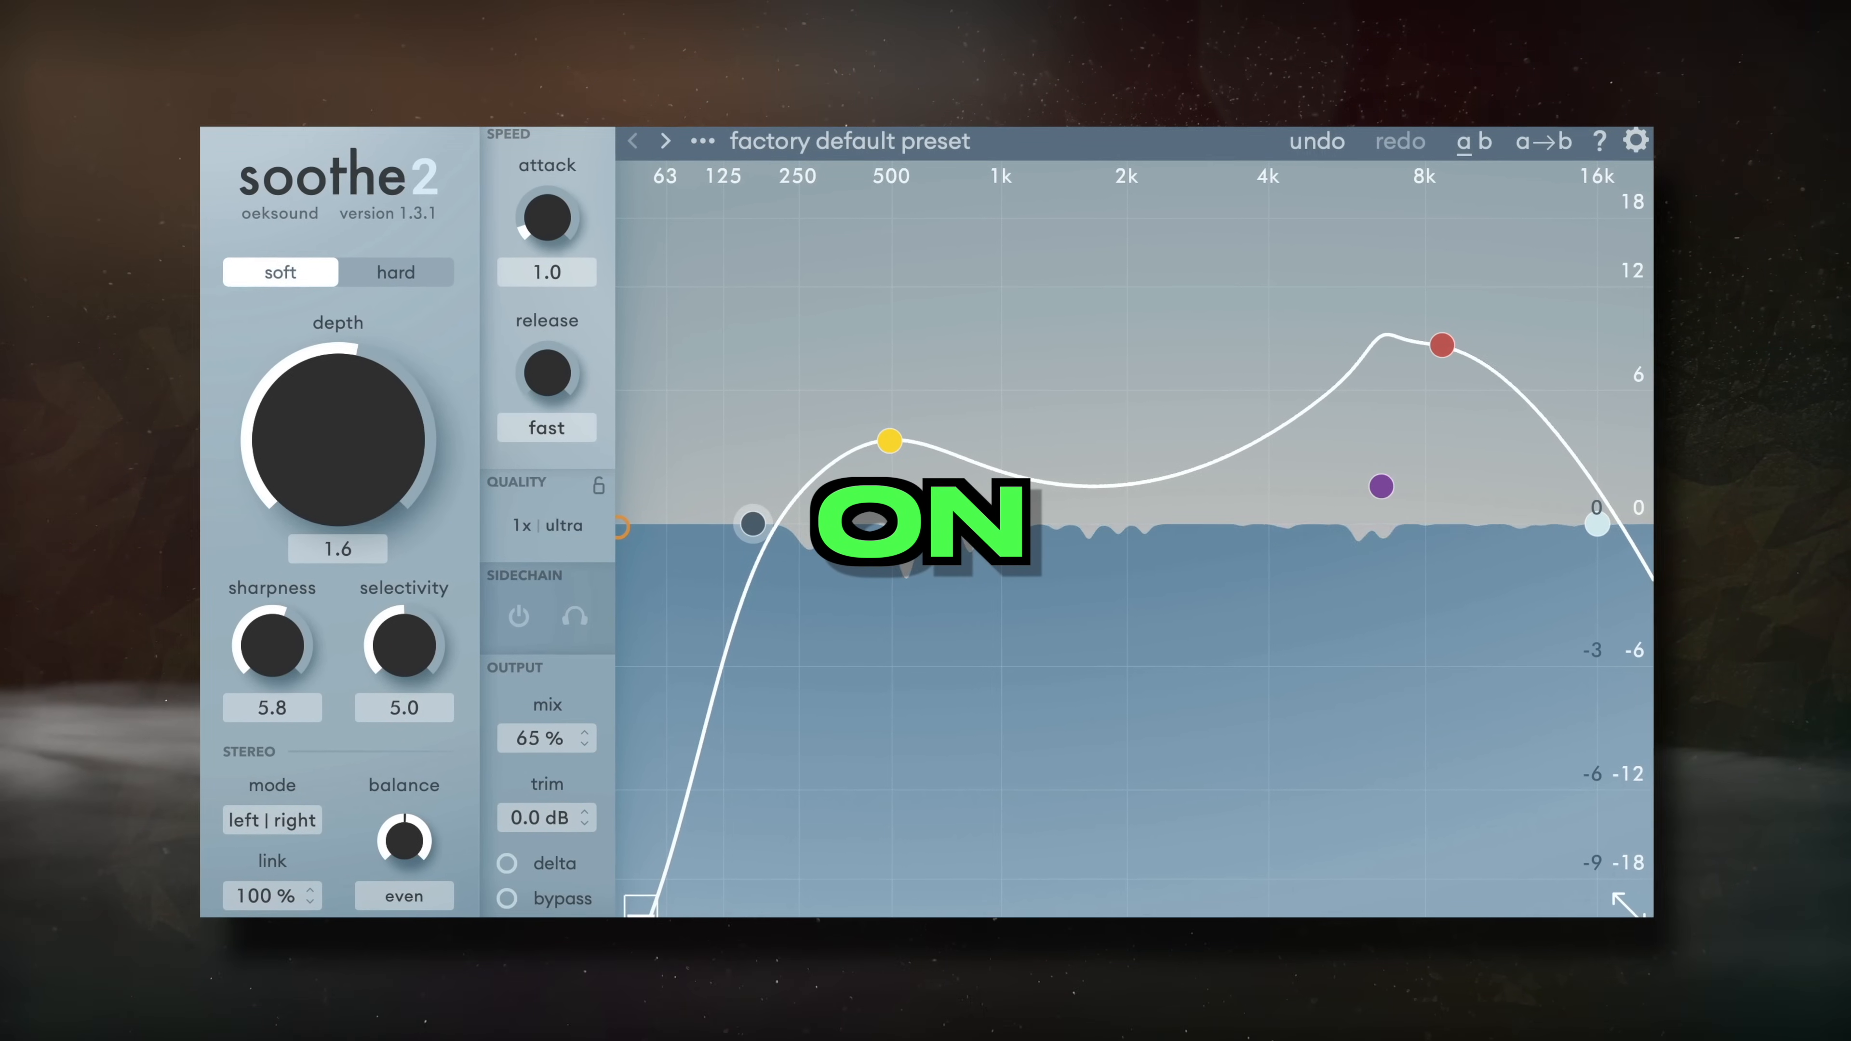
click(507, 902)
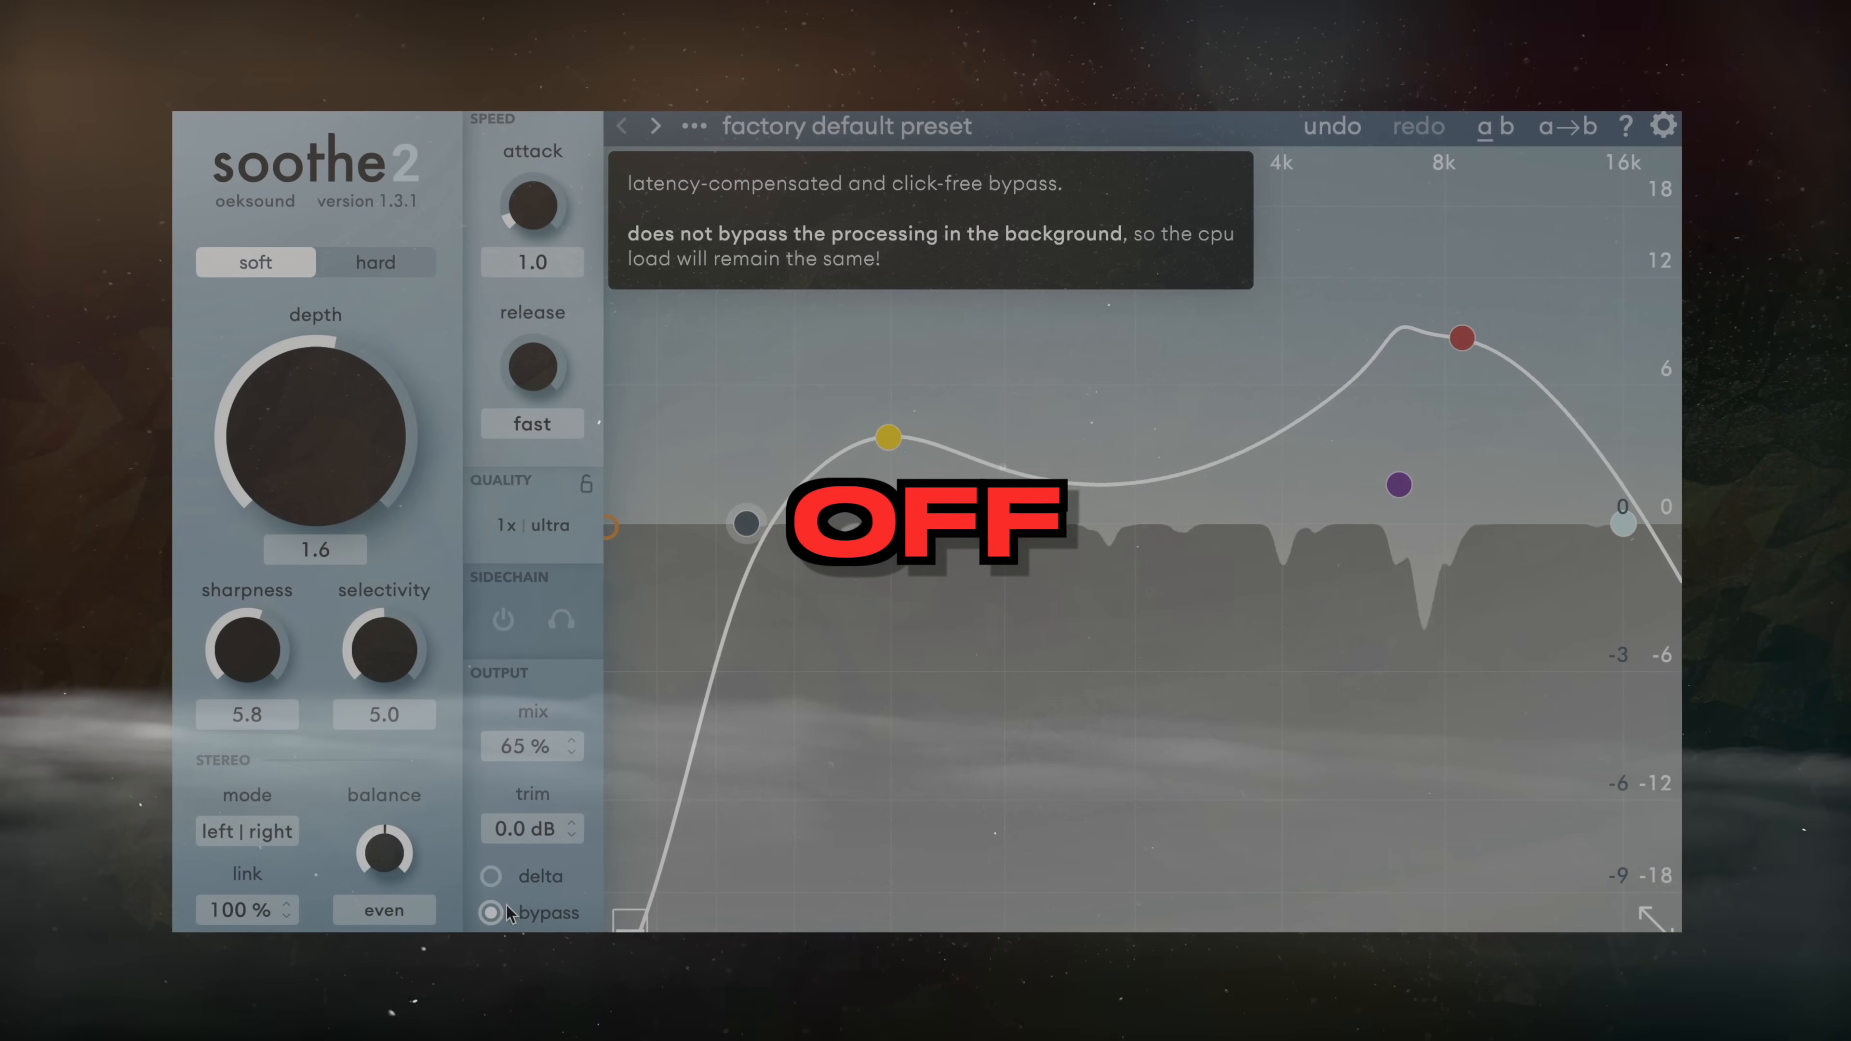
click(490, 915)
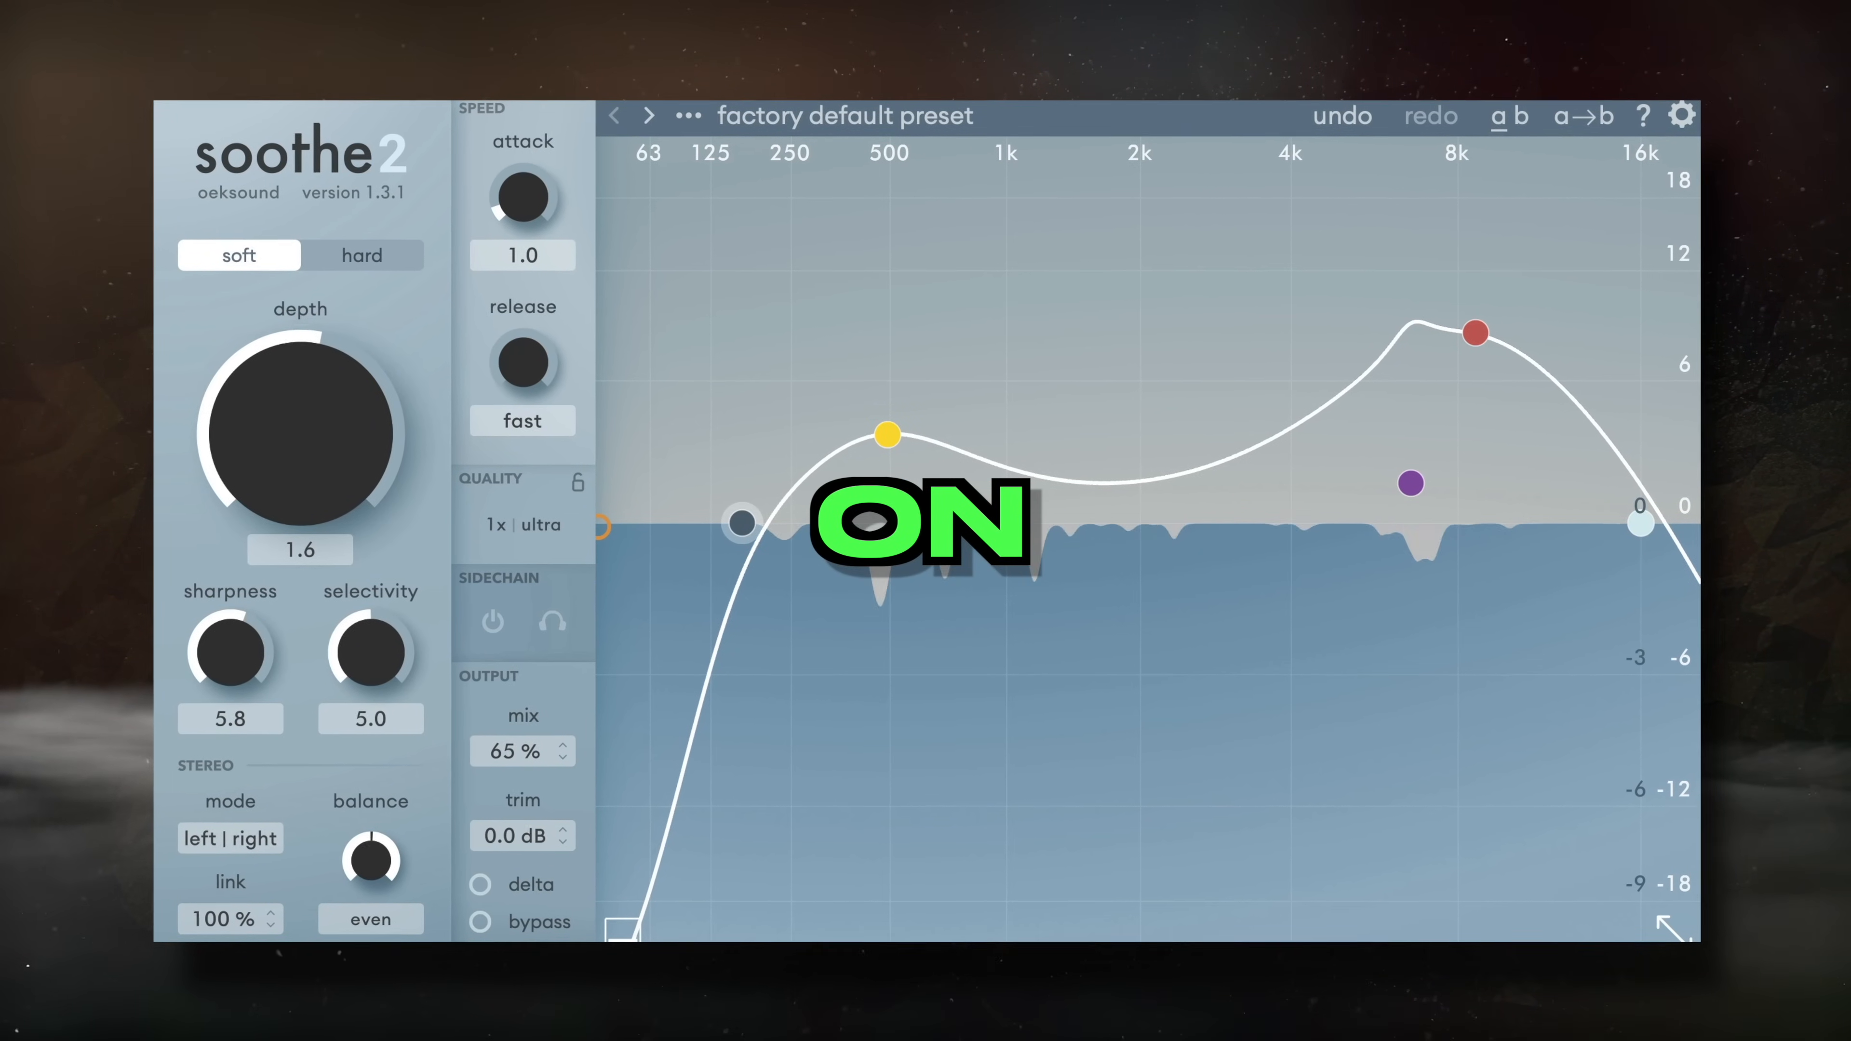
click(481, 929)
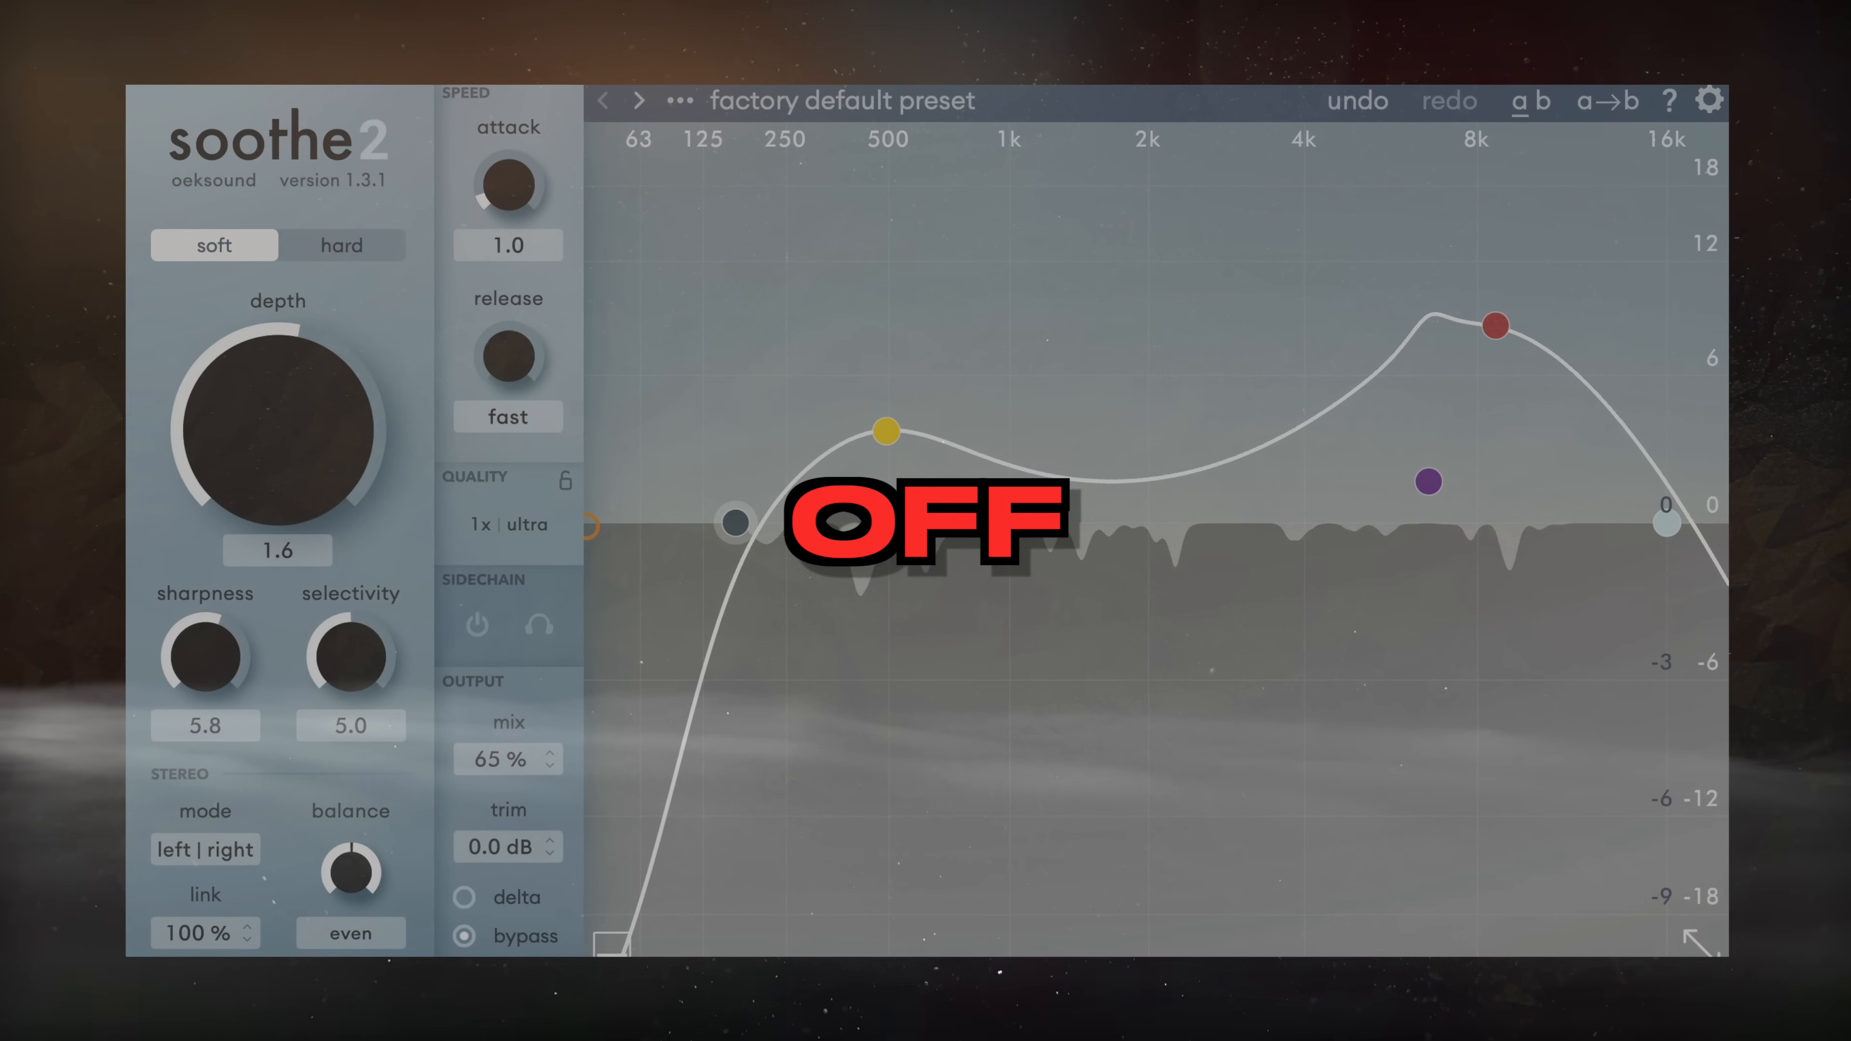
click(462, 940)
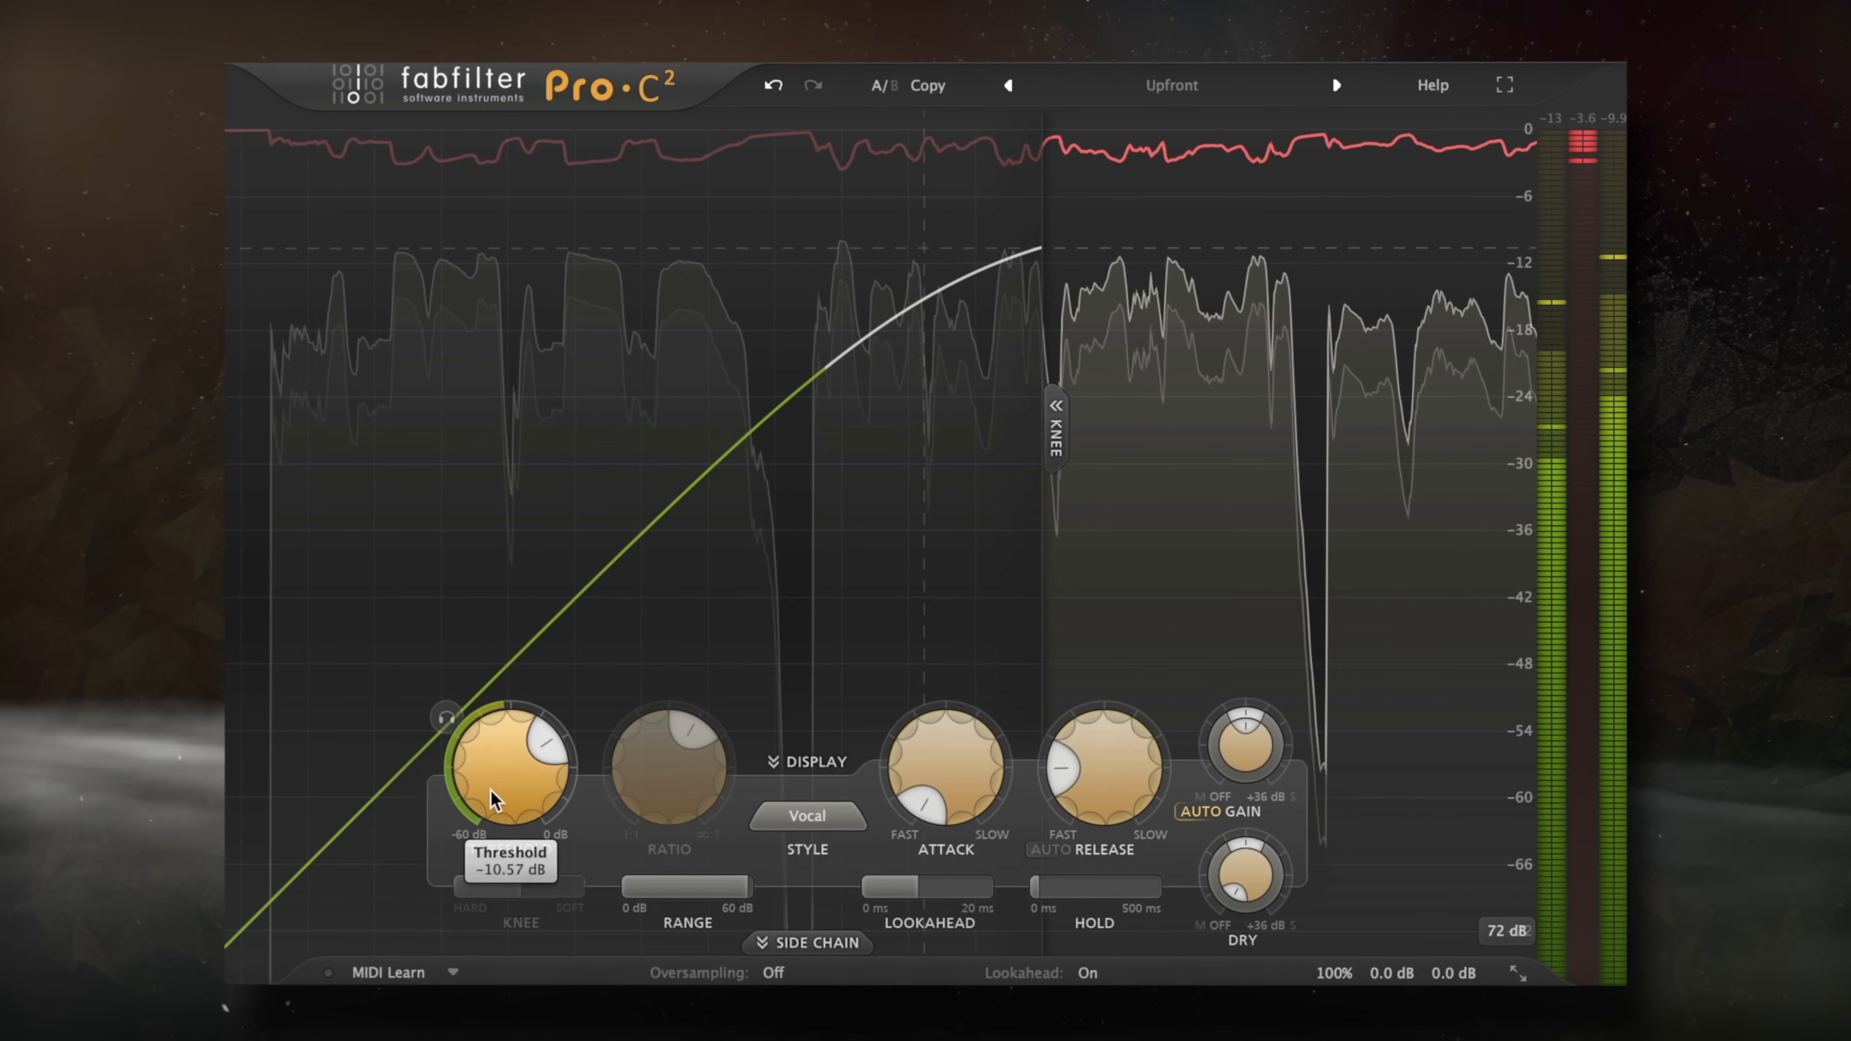
Step: Examine the attack, release, threshold, lookahead and auto gain settings of the Pro-C 2 vocal compressor
mouse_move(935, 791)
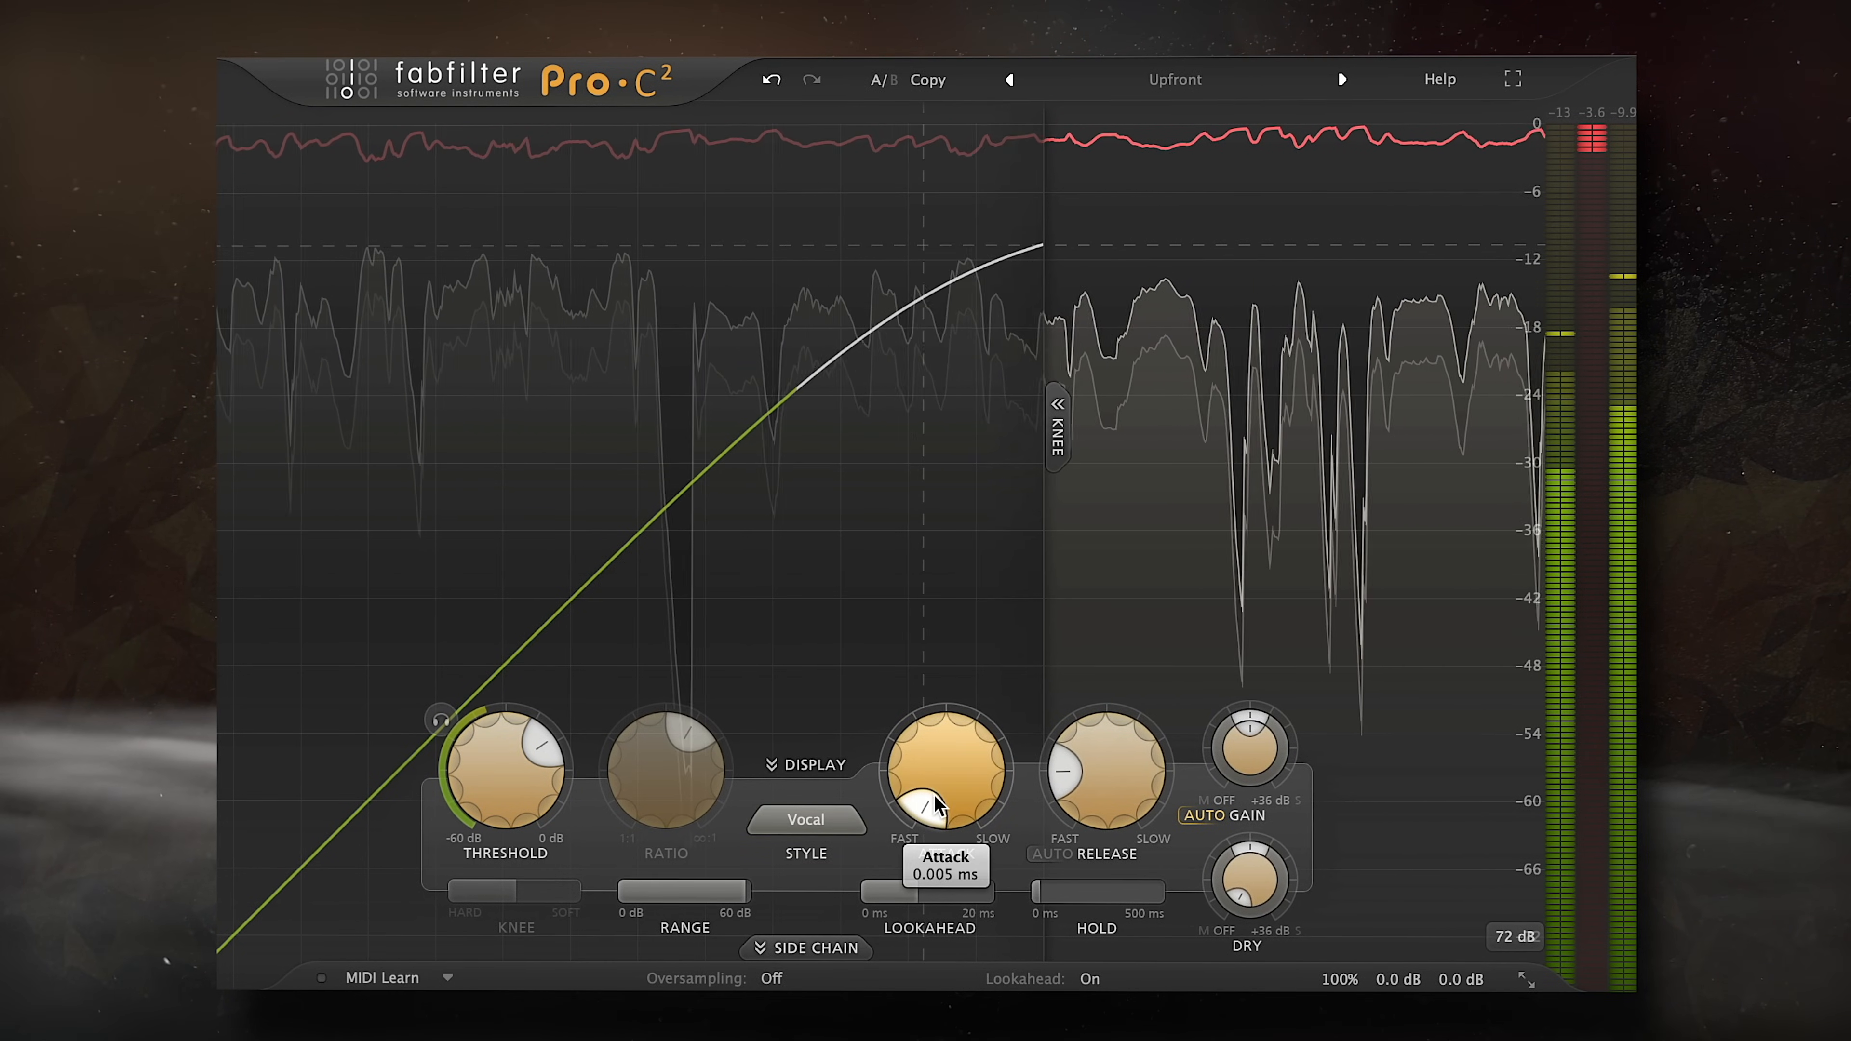
mouse_move(1091, 791)
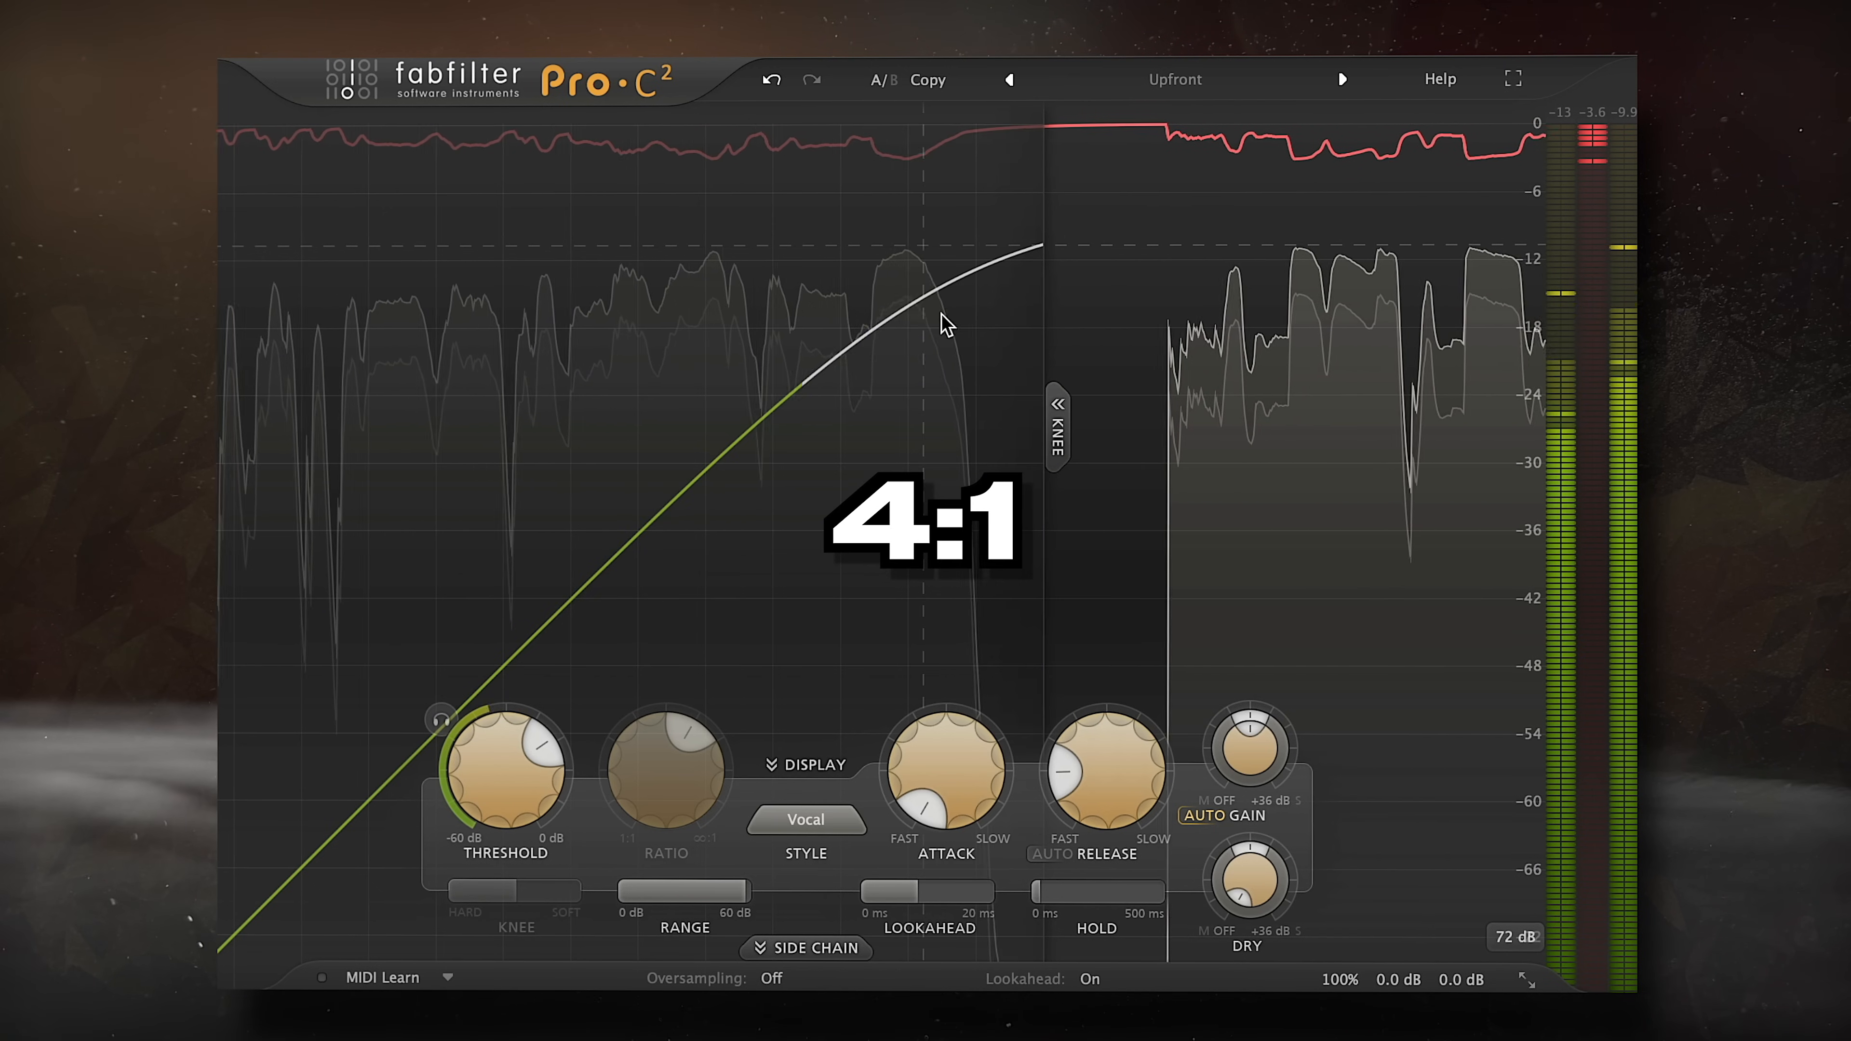
mouse_move(495, 781)
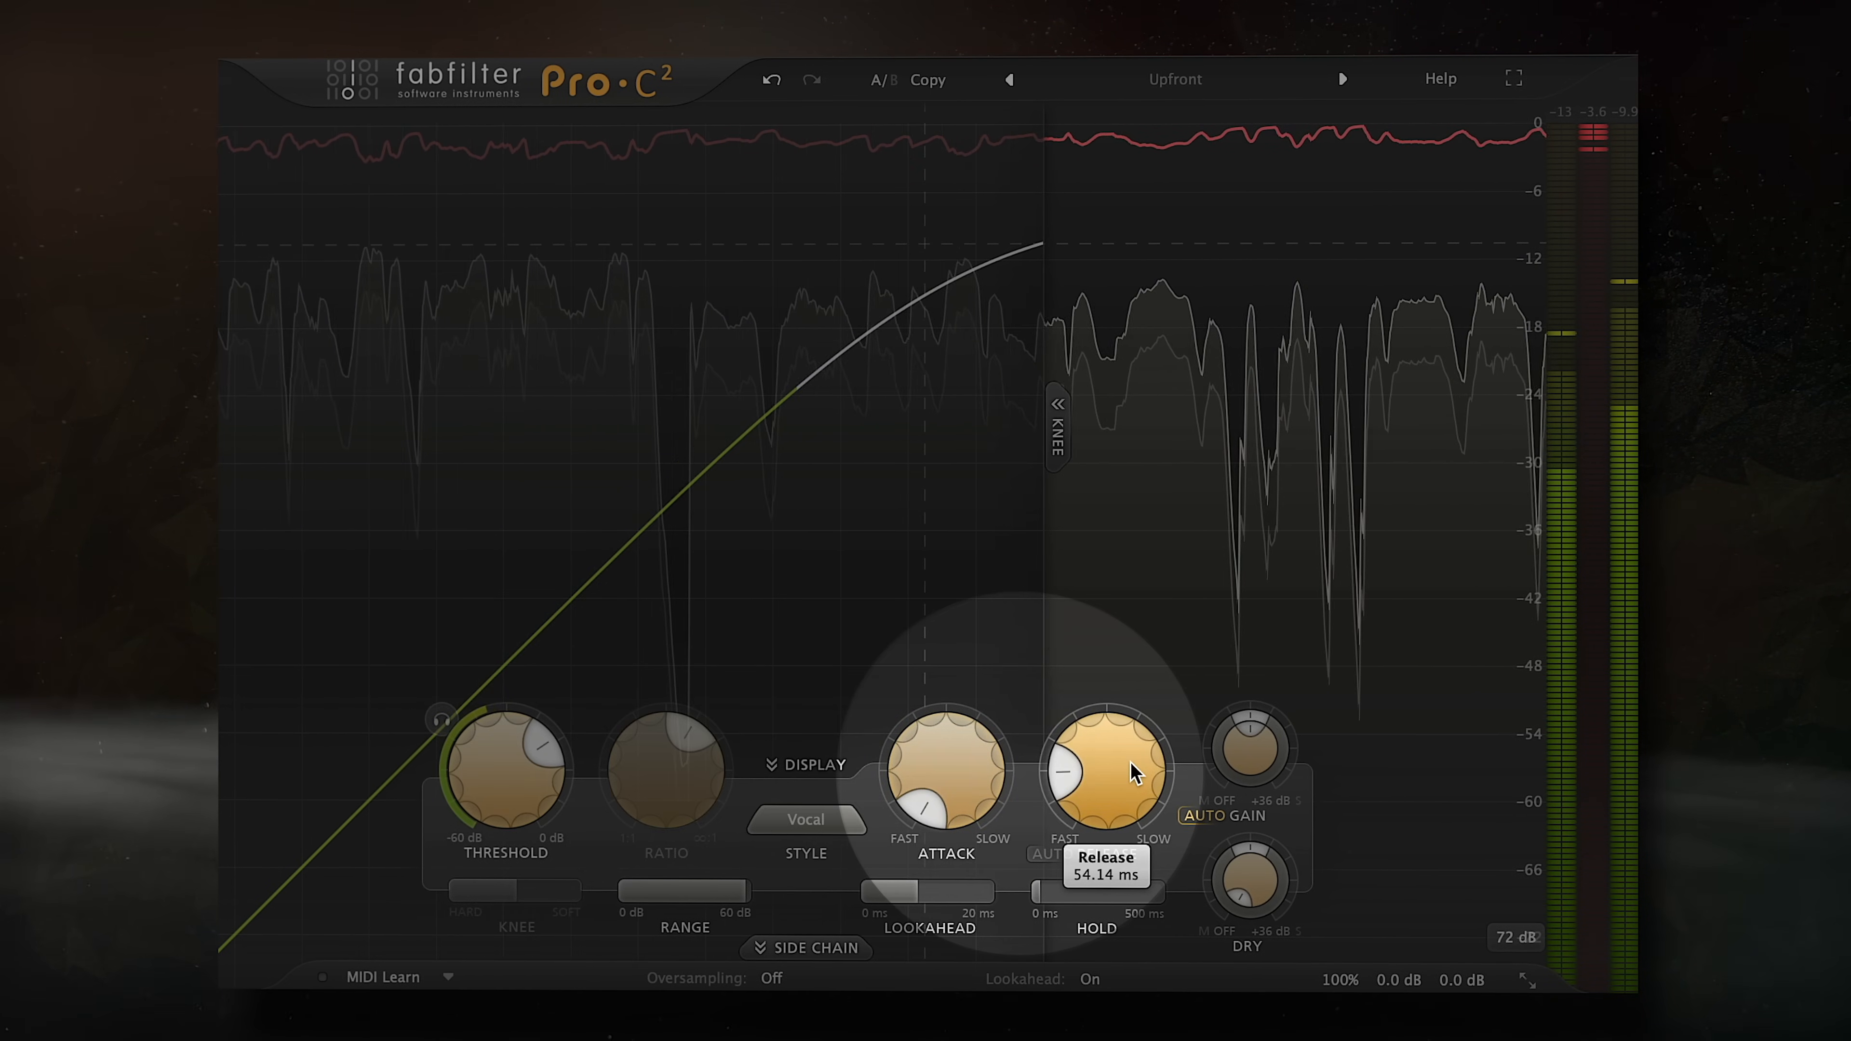
mouse_move(913, 909)
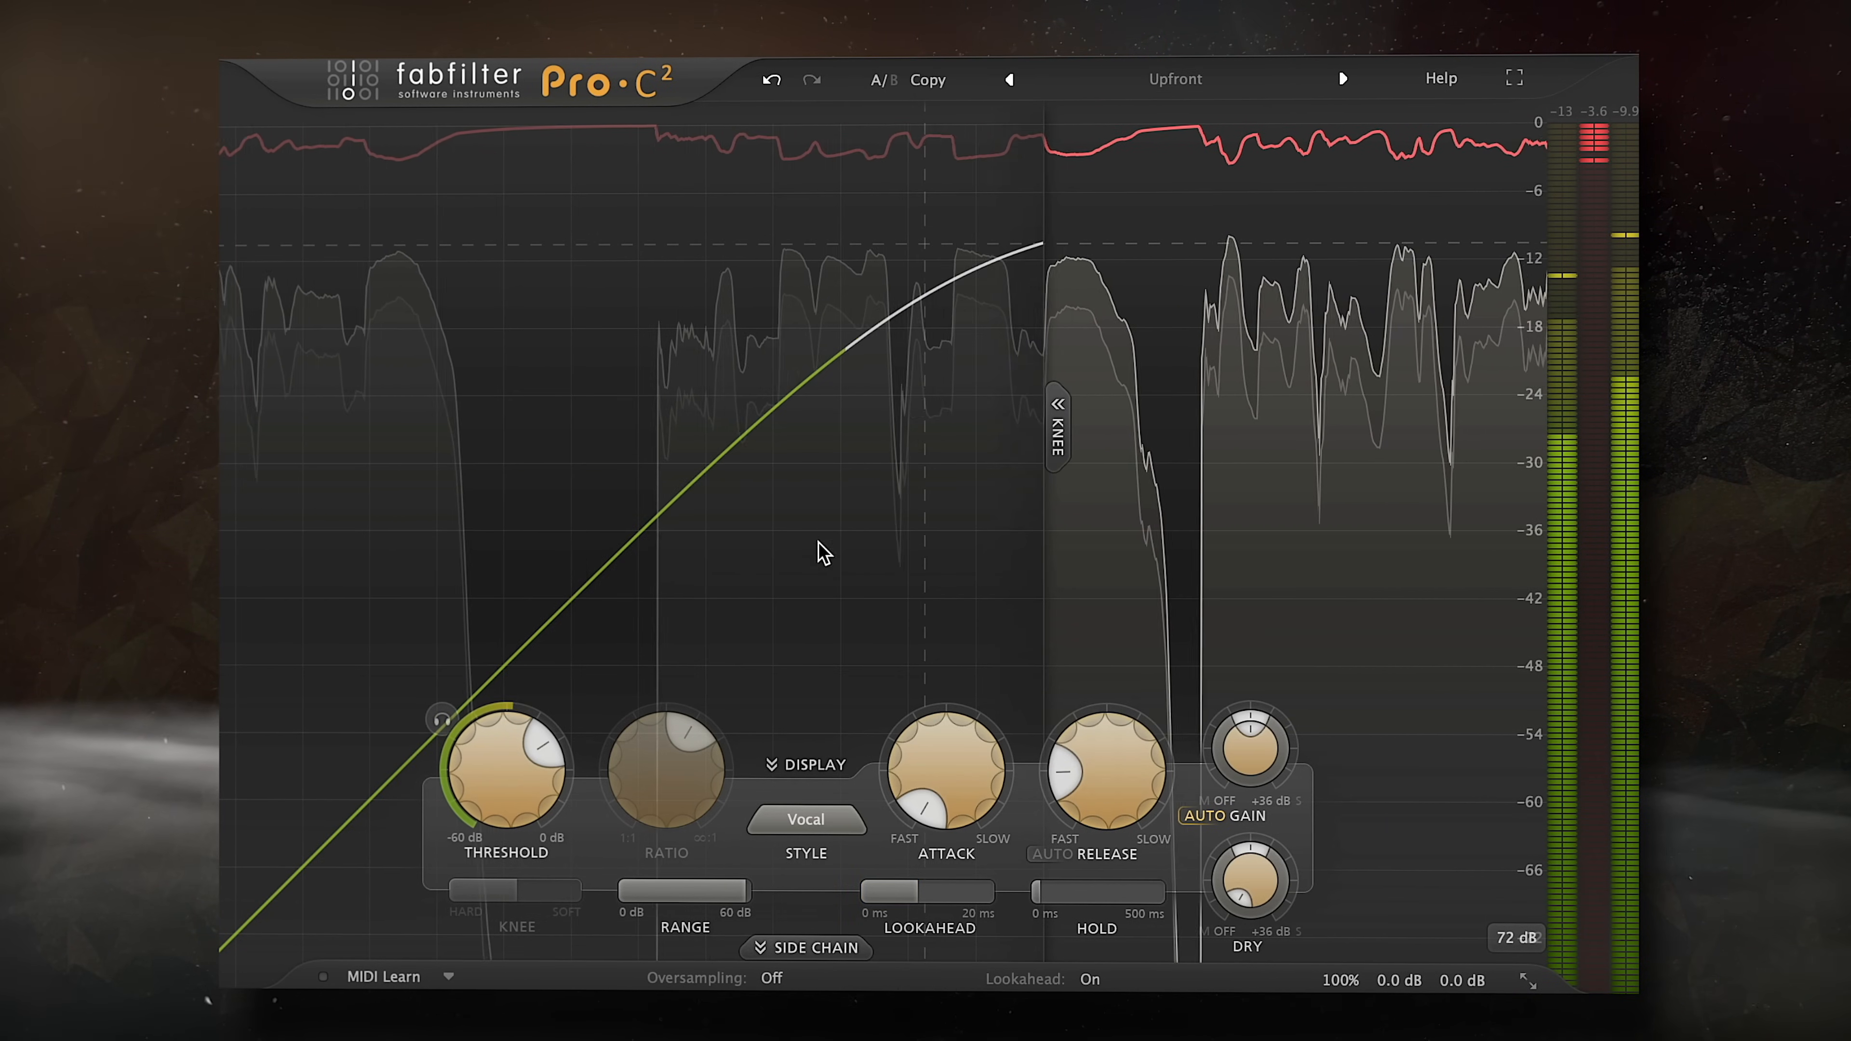
click(1219, 818)
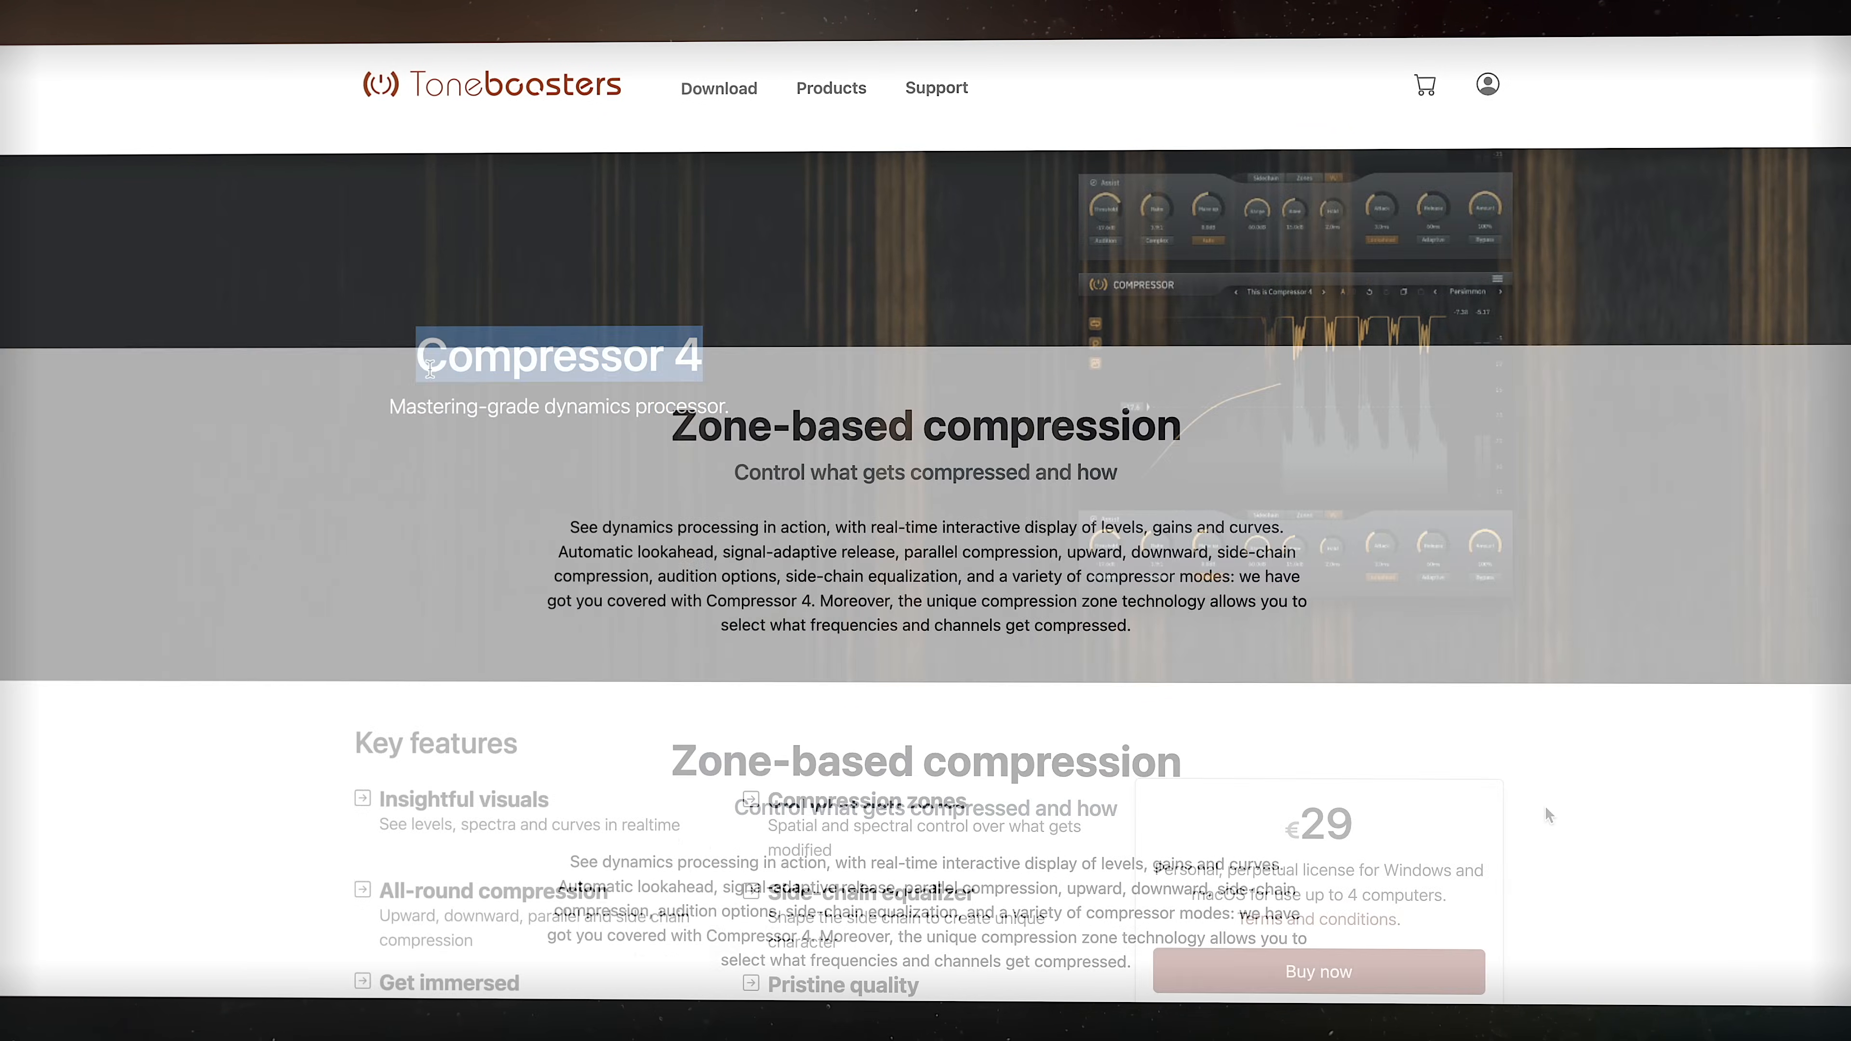
Step: Look through the Compressor 4 product page on the Toneboosters website
scroll(1545, 806, down, 5)
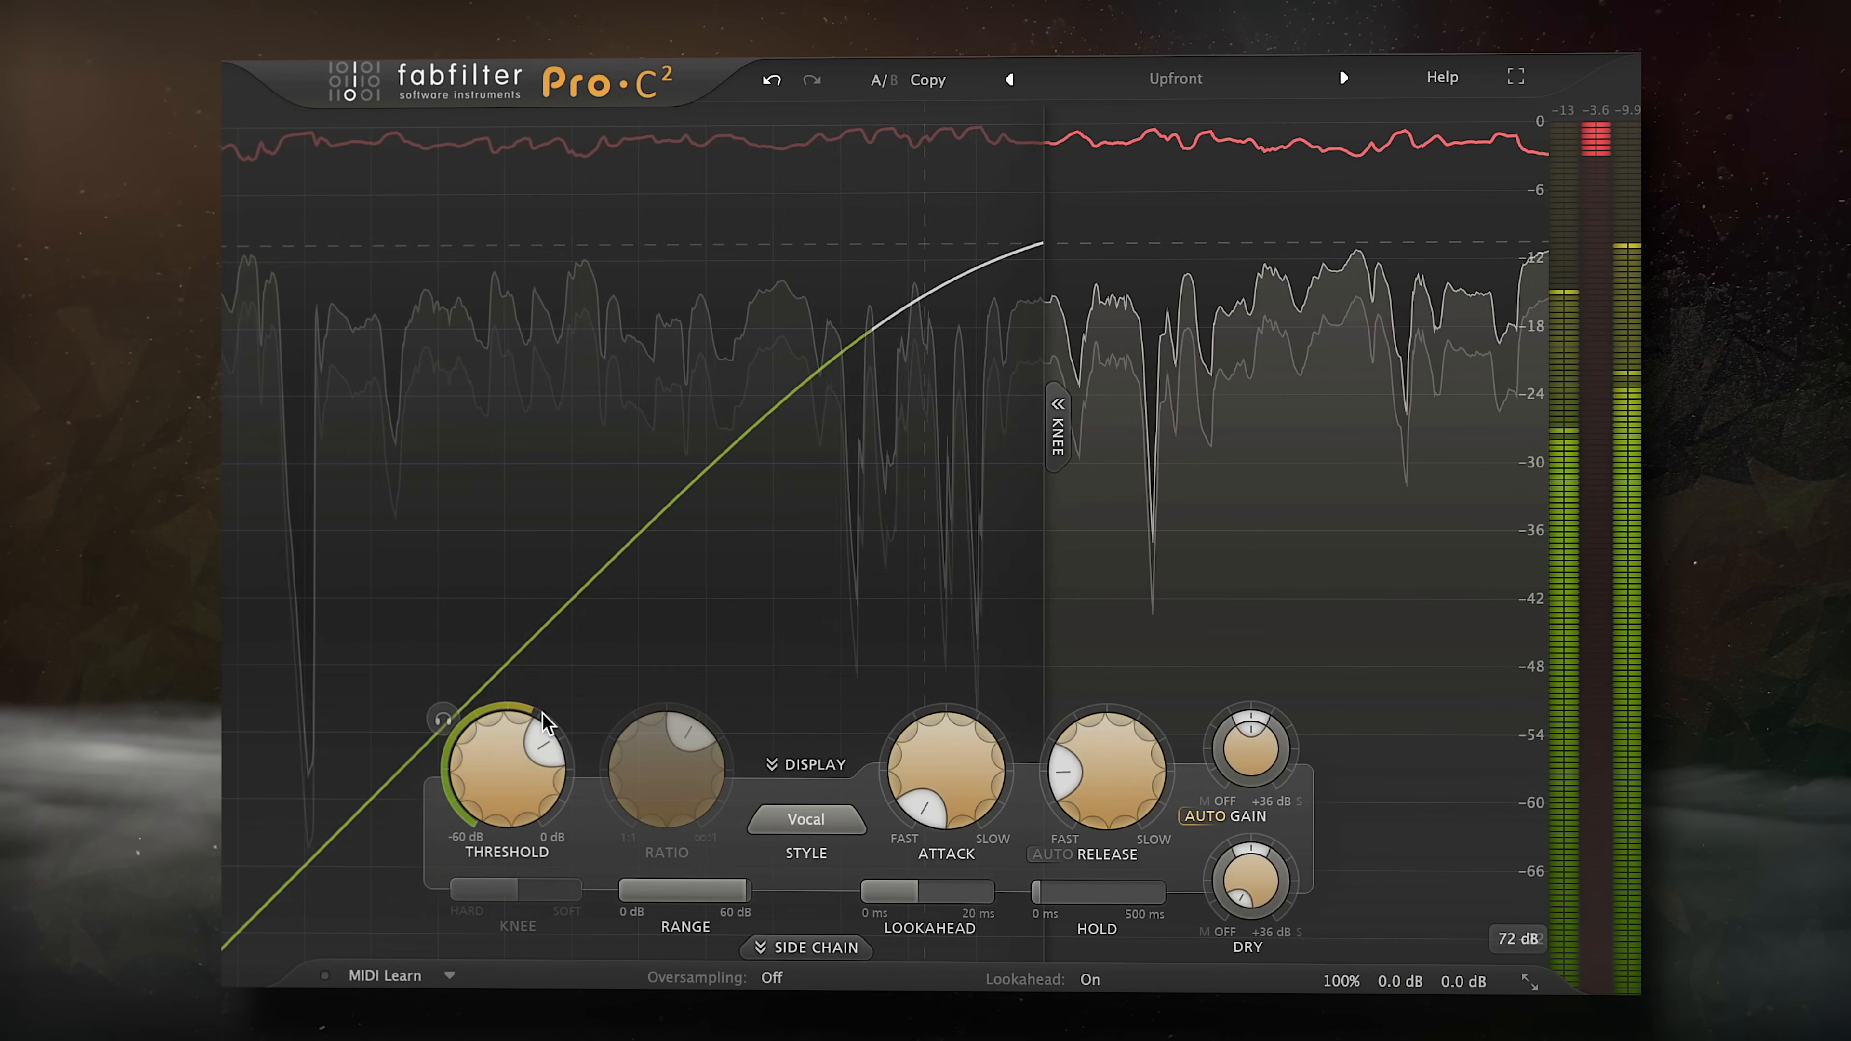
Step: Return to Pro-C 2 and nudge the threshold to refine how much the vocal is compressed
drag(510, 759, 513, 773)
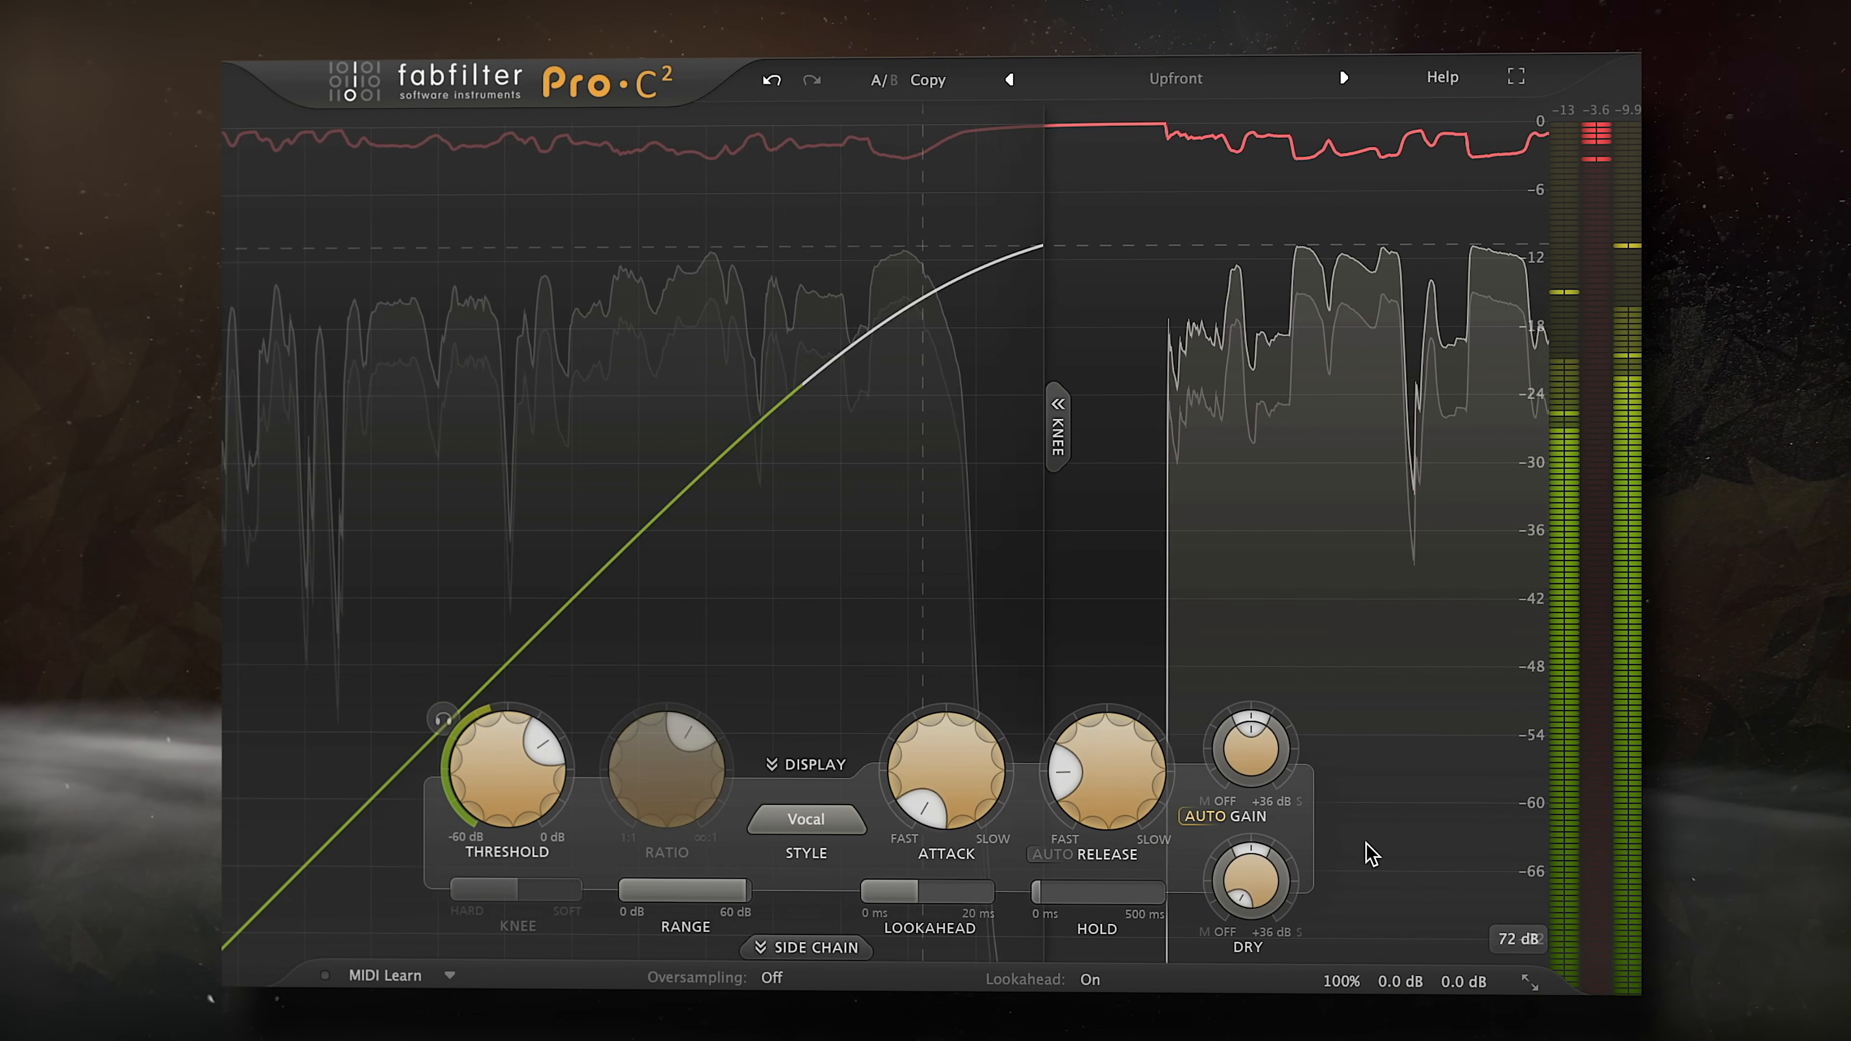
Step: Toggle Pro-C 2's bypass repeatedly to compare the vocal with and without compression
mouse_move(1338, 974)
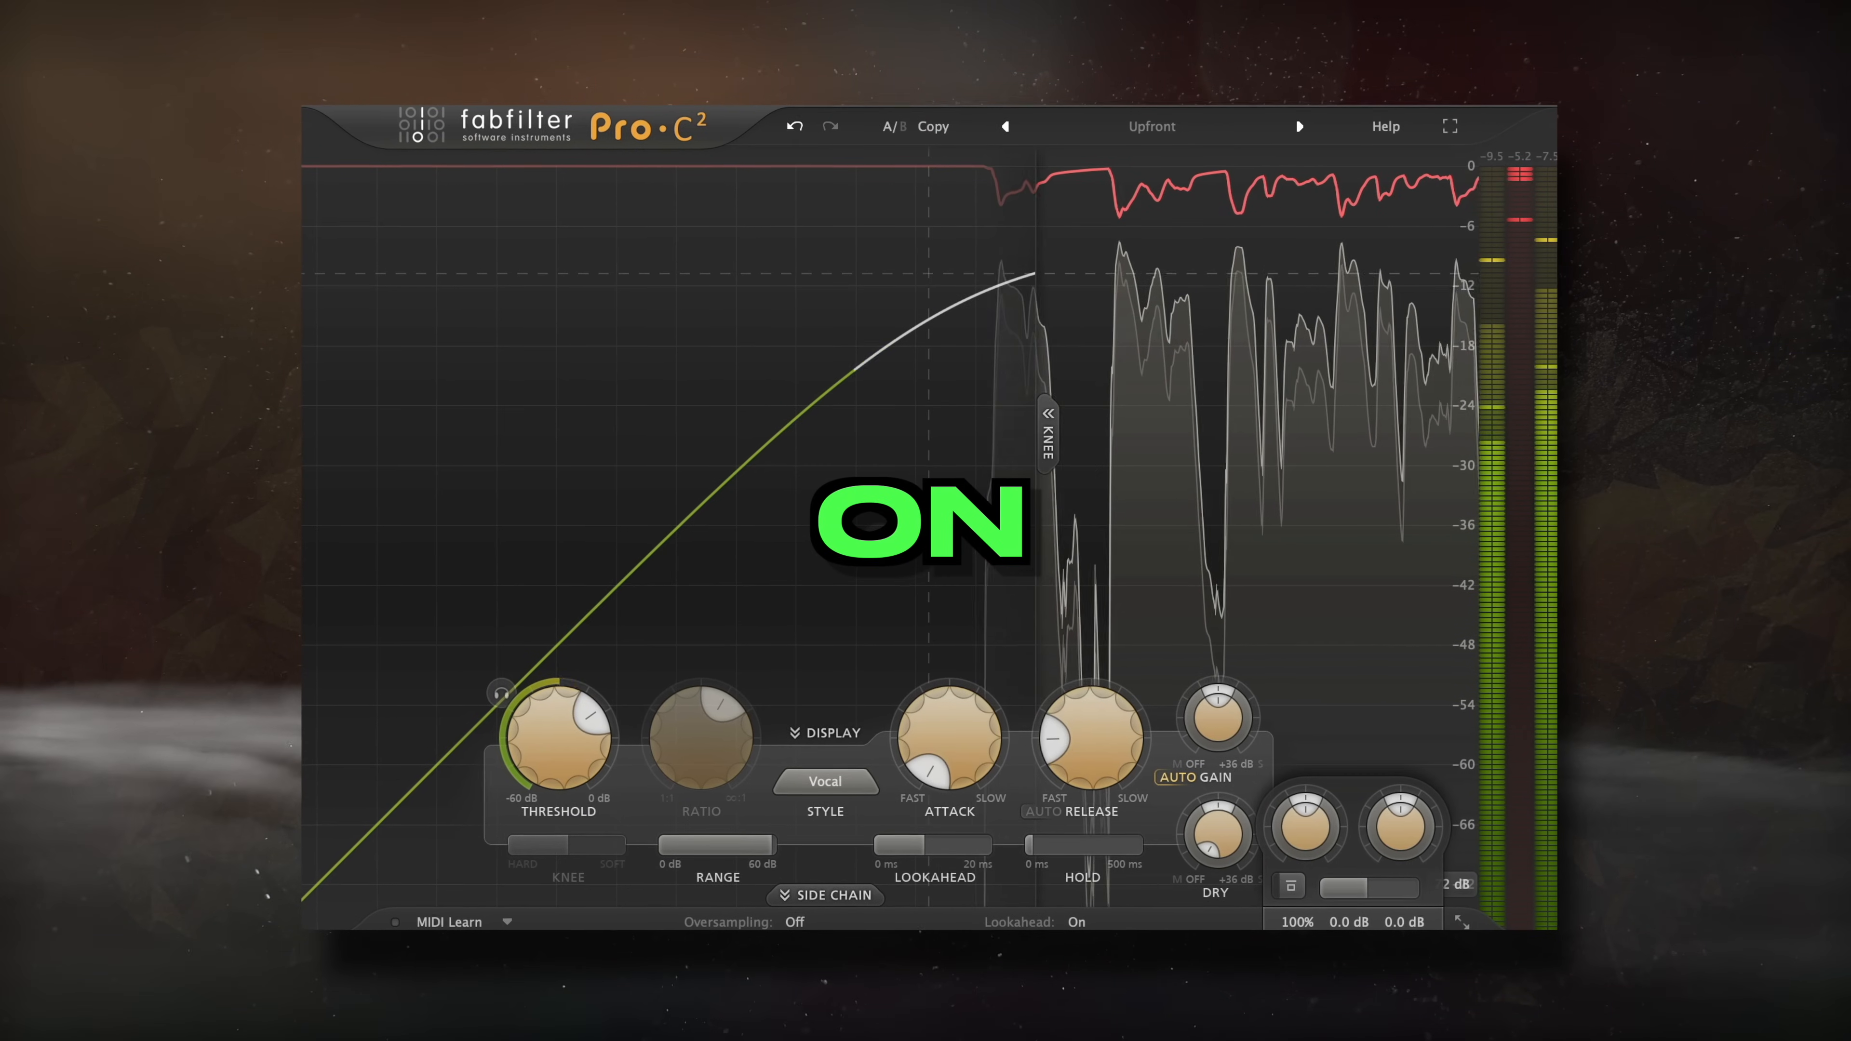
click(1292, 891)
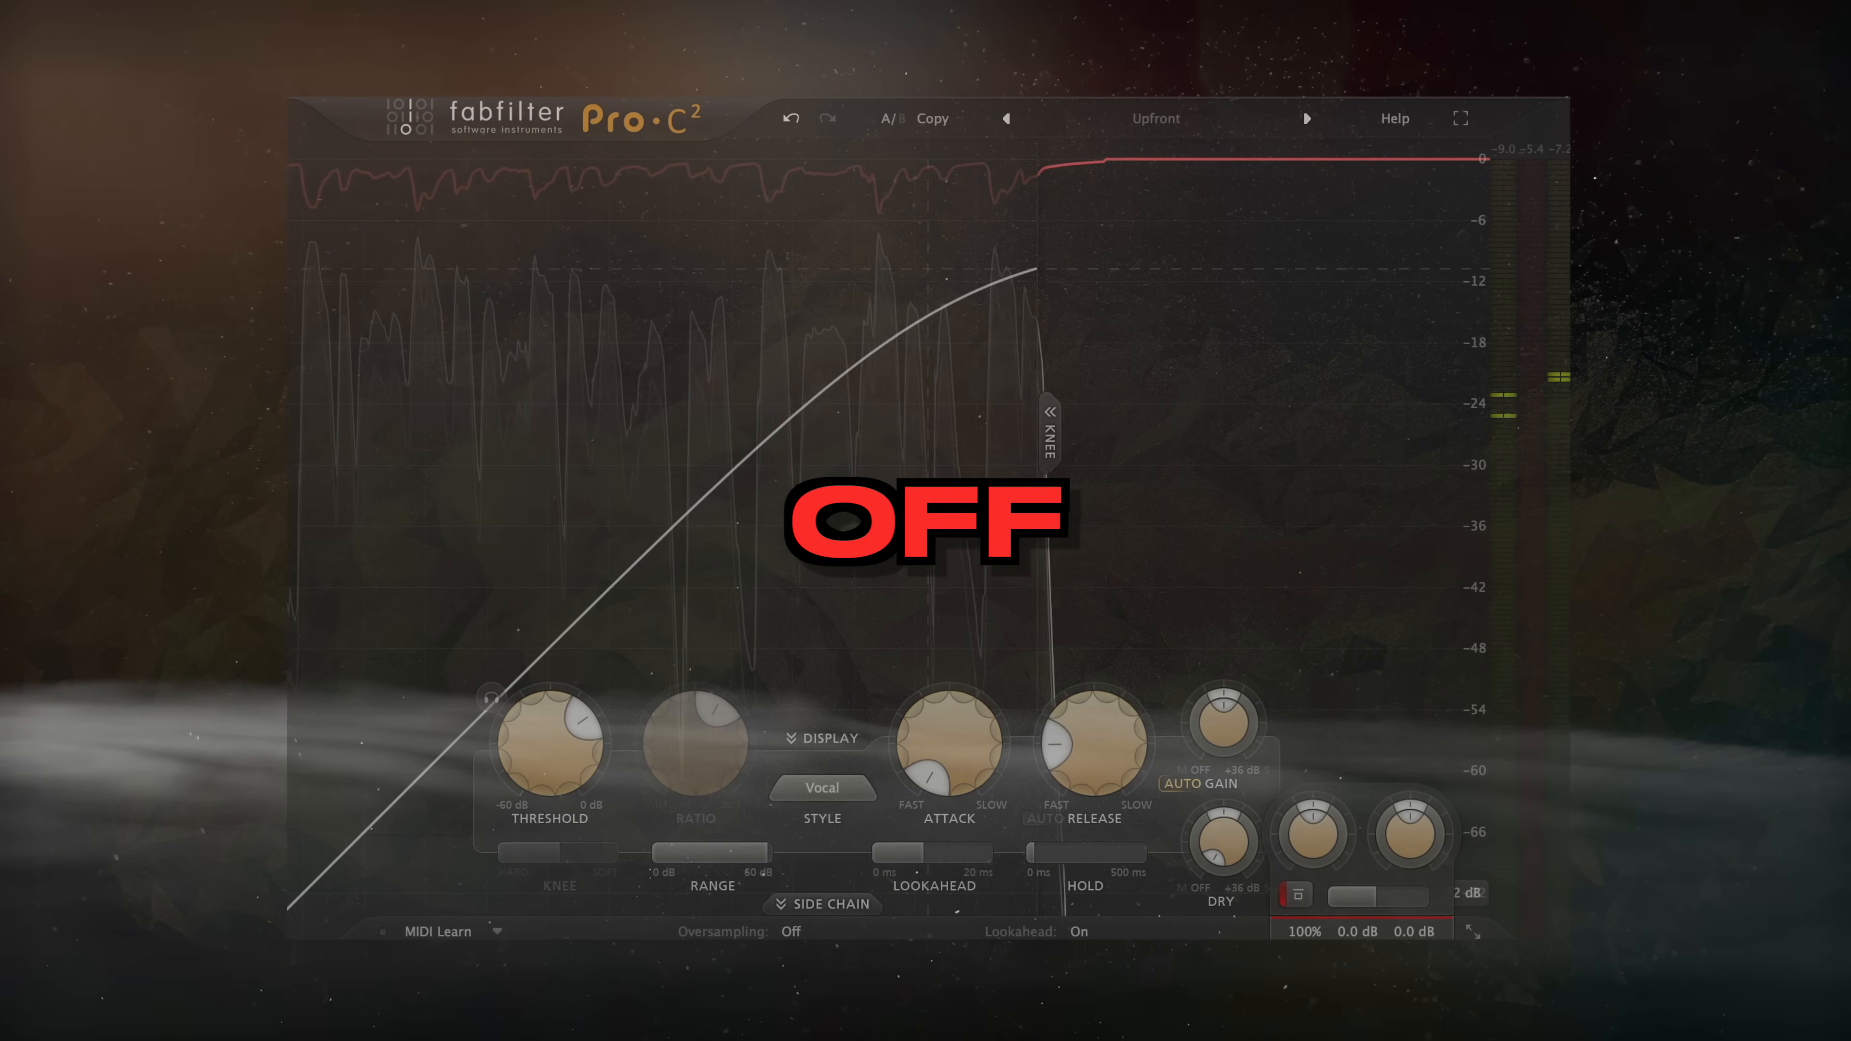
click(1300, 898)
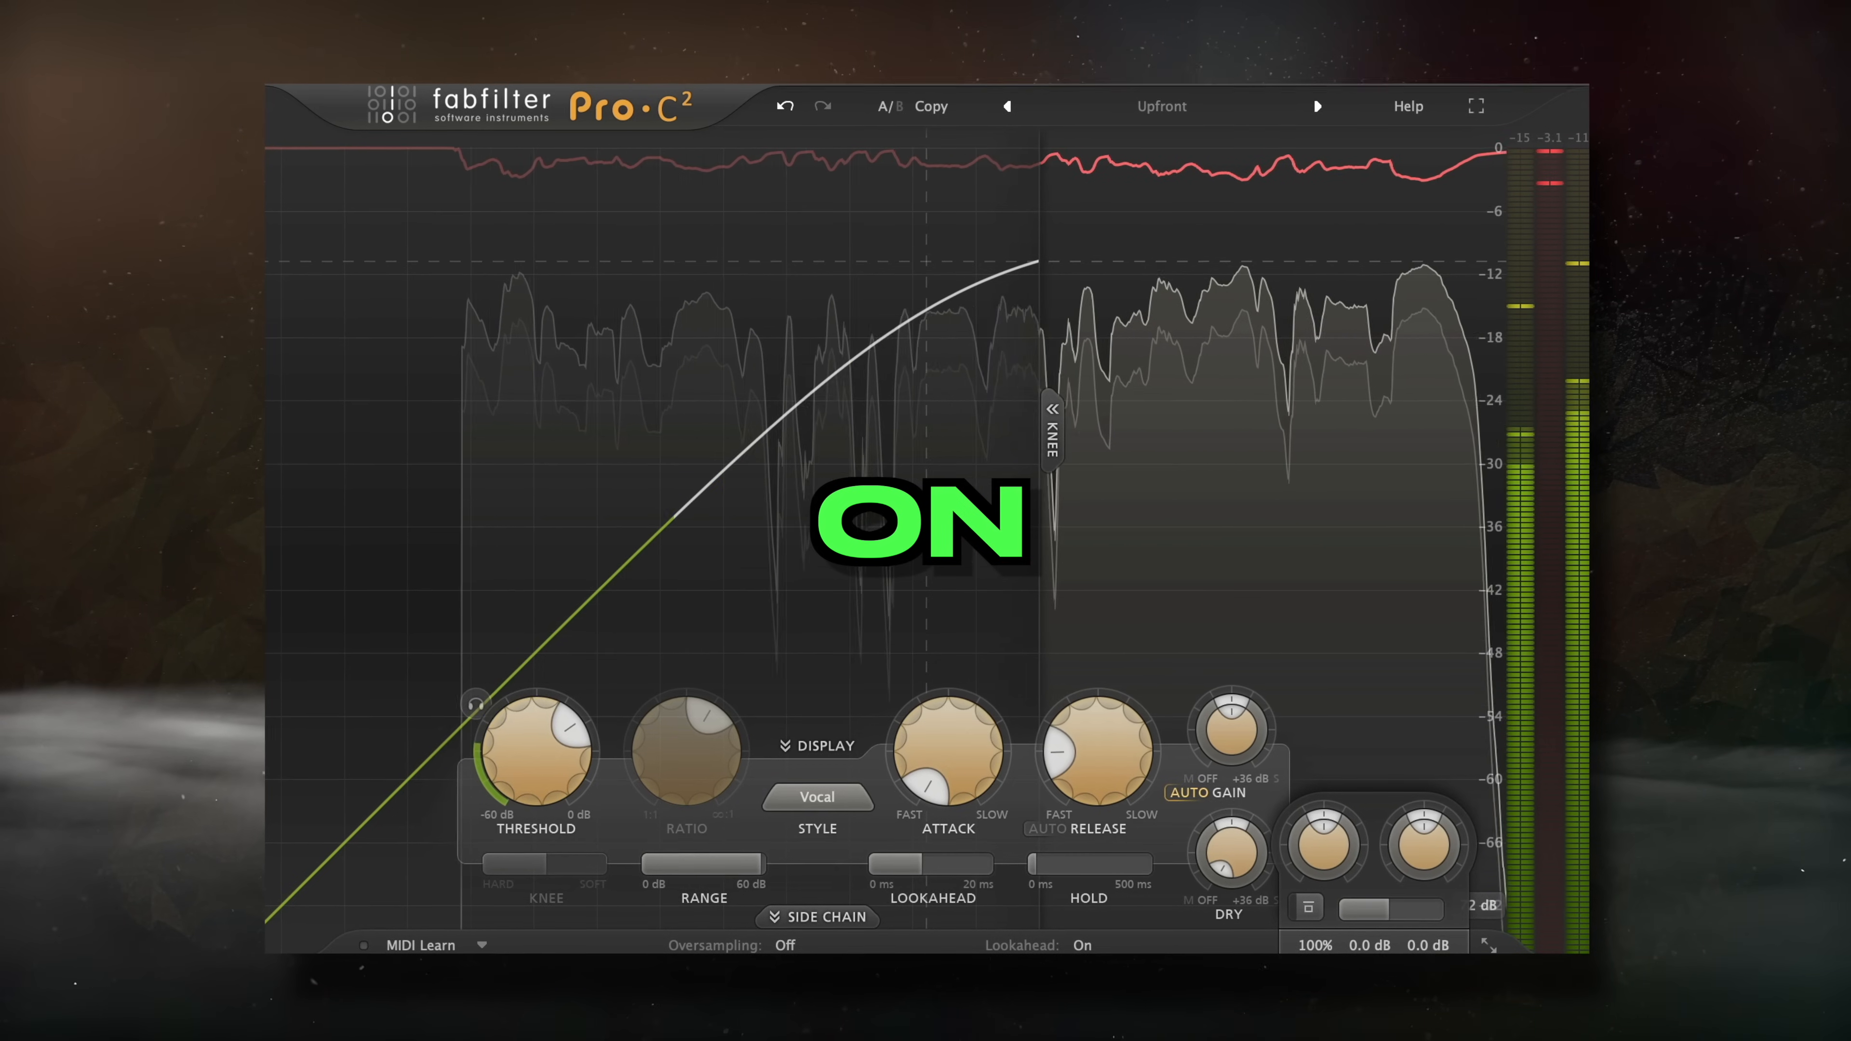
click(1310, 910)
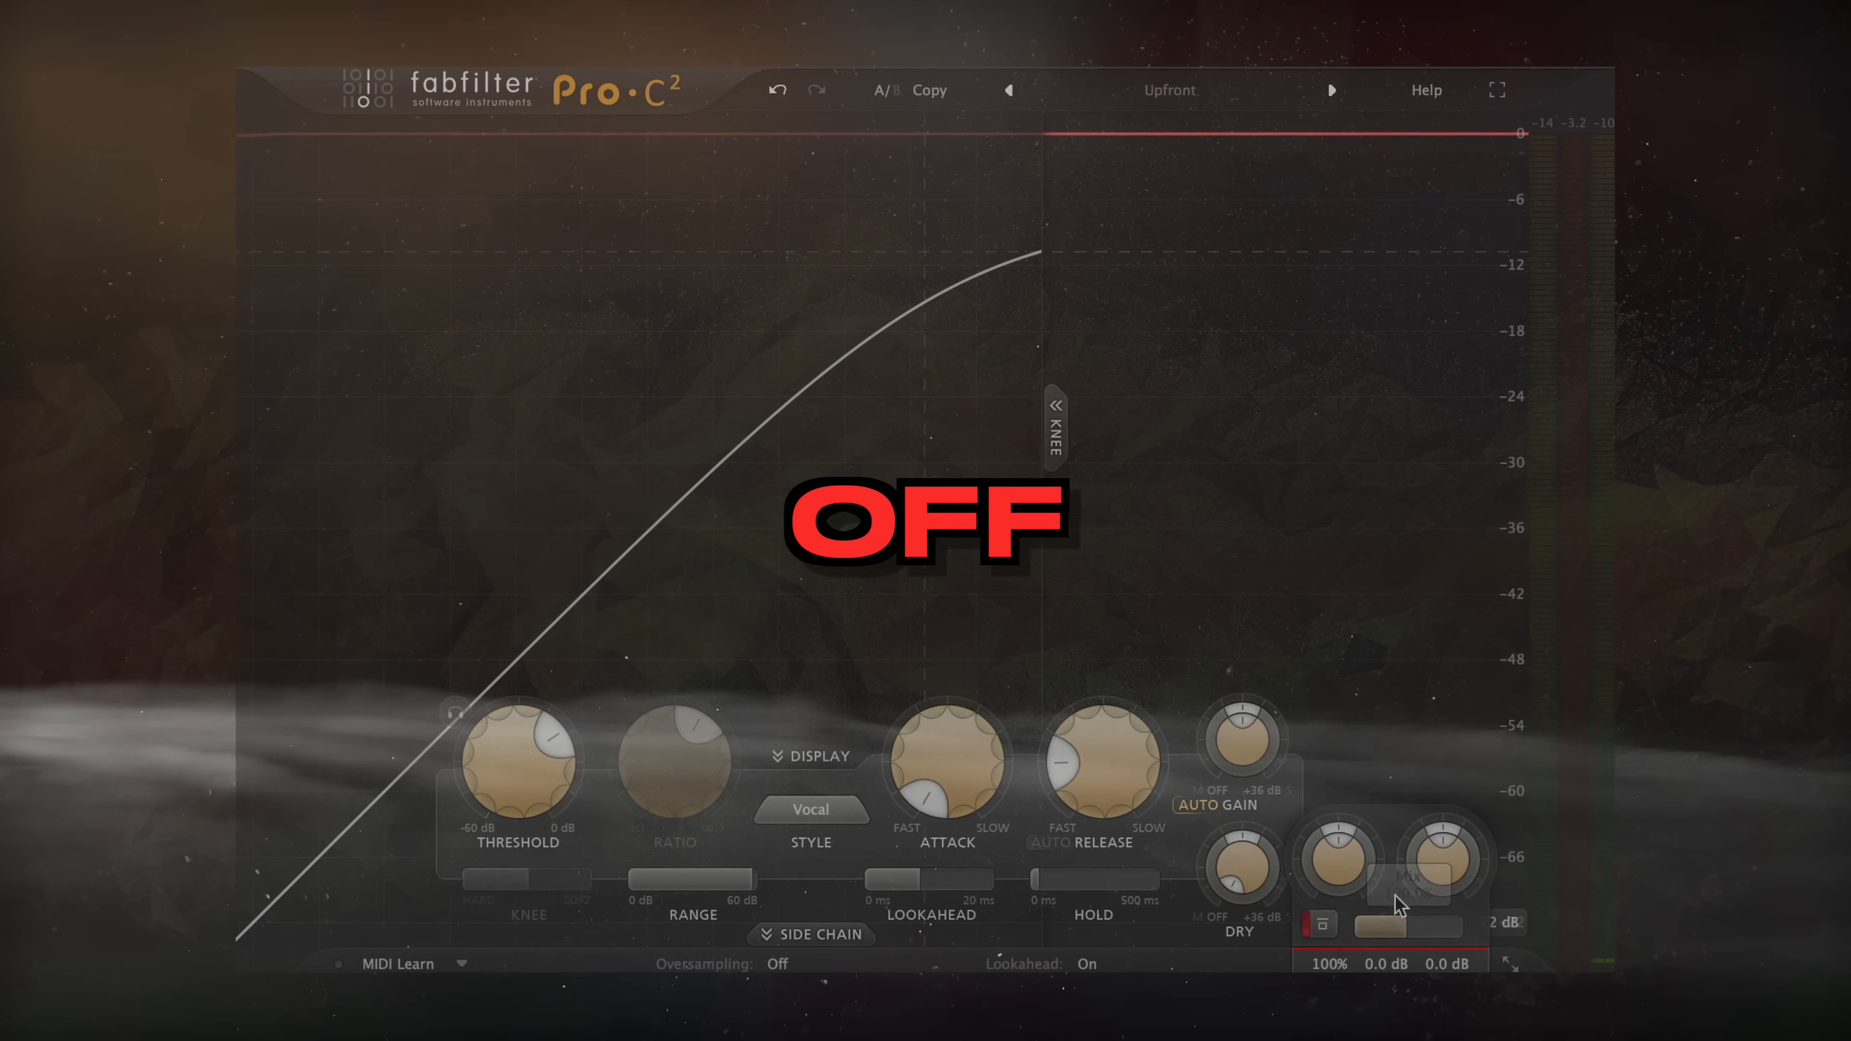
click(1324, 925)
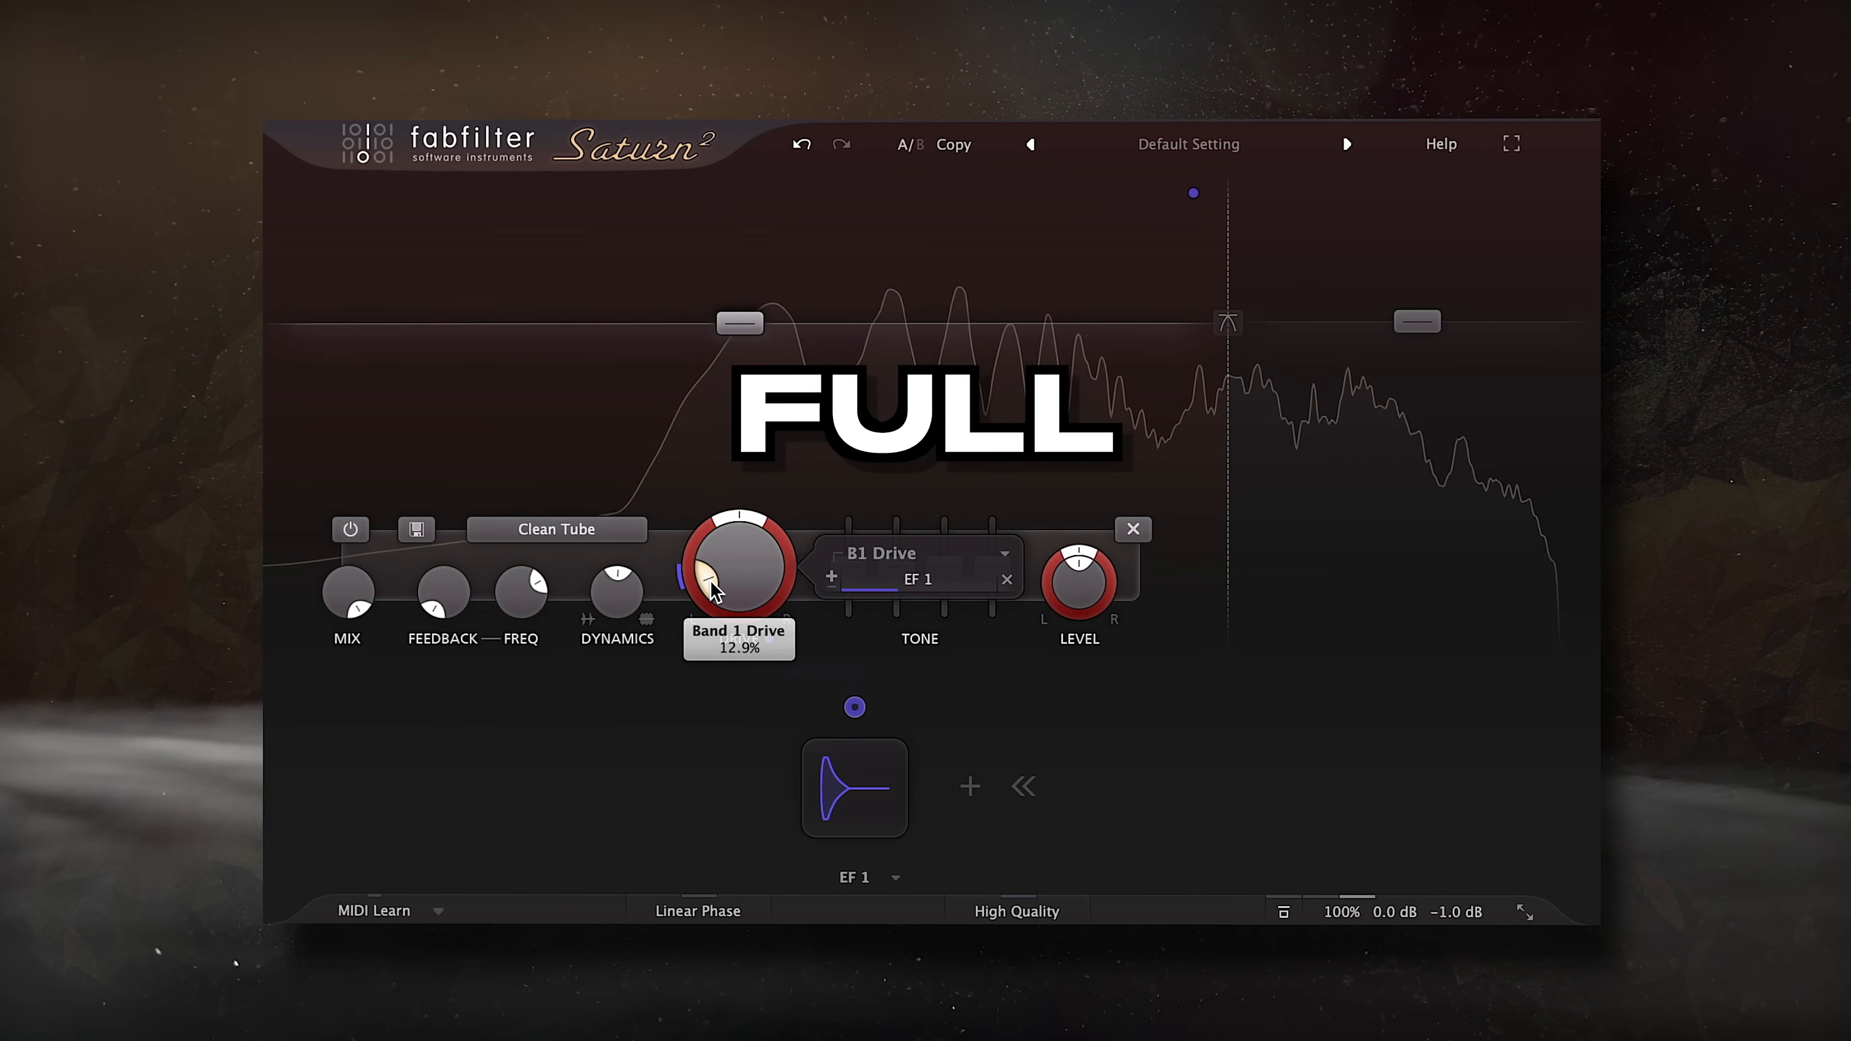
Step: Switch to Saturn 2 and examine the Clean Tape high band and the Clean Tube low band, including the low band's drive amount
click(1418, 324)
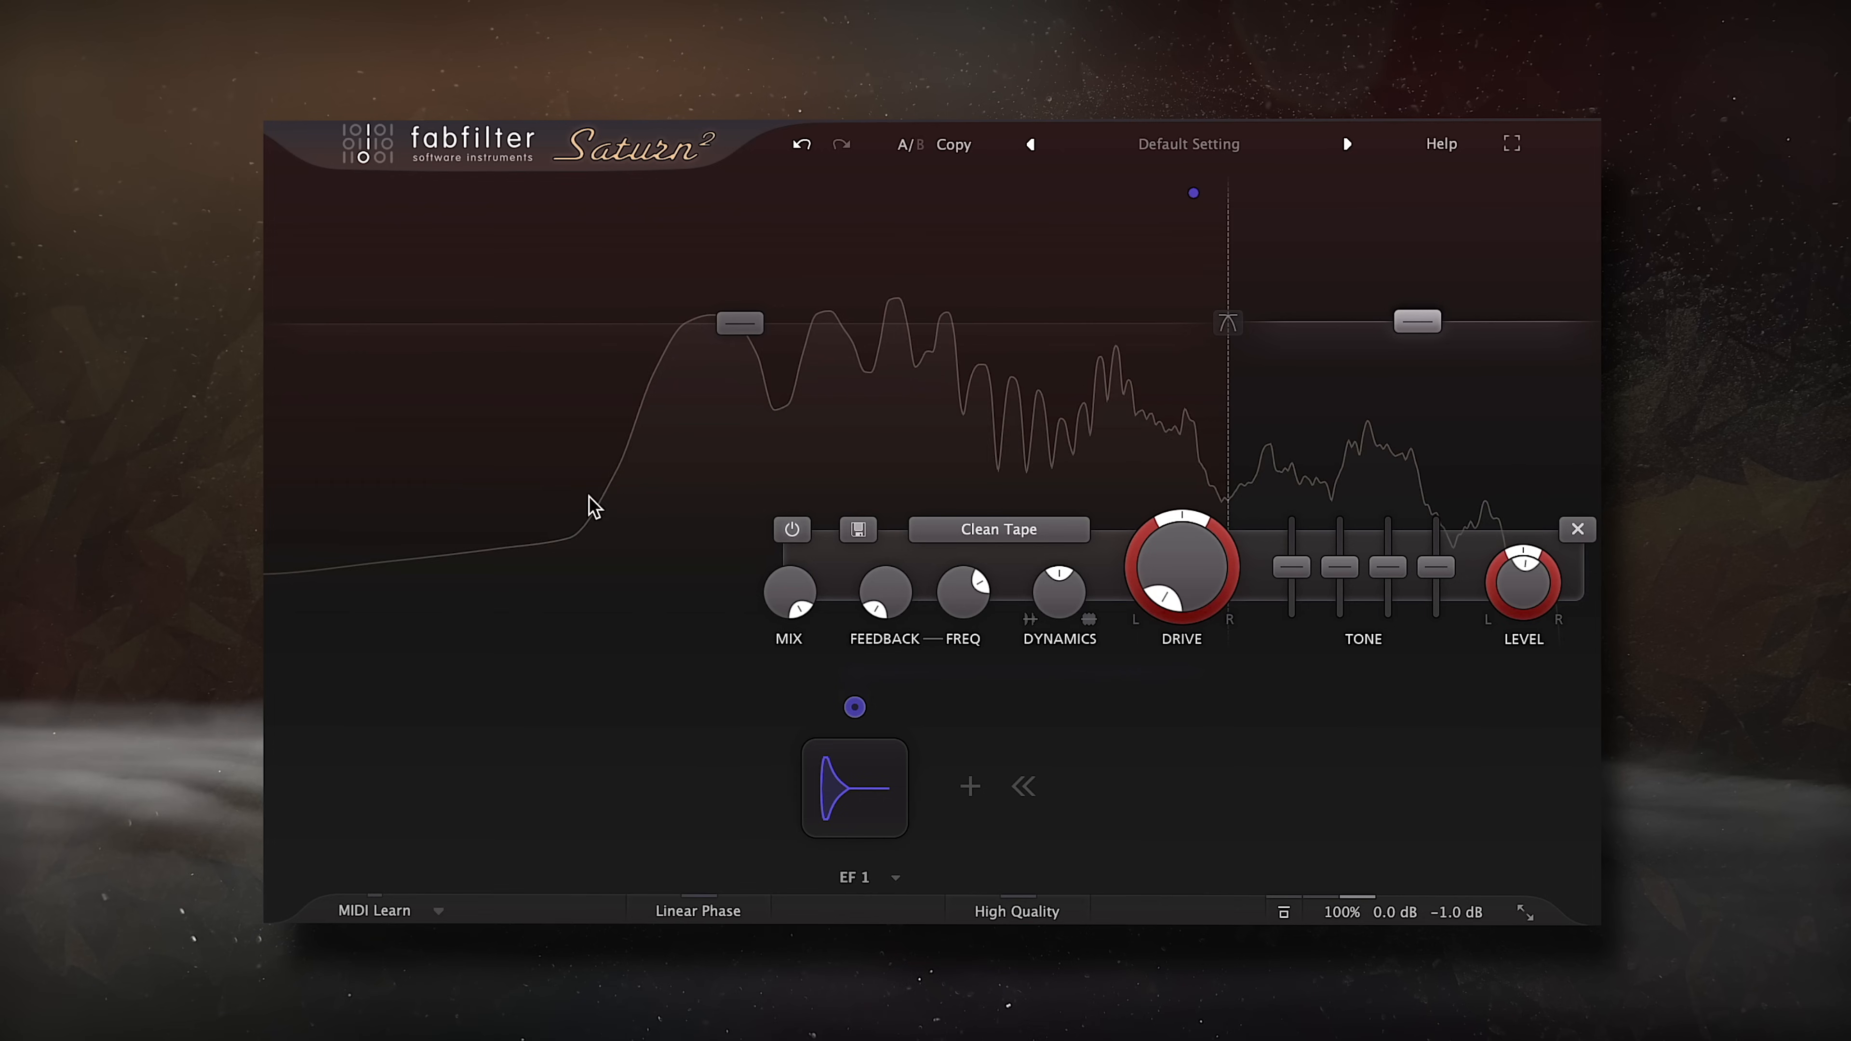
click(852, 277)
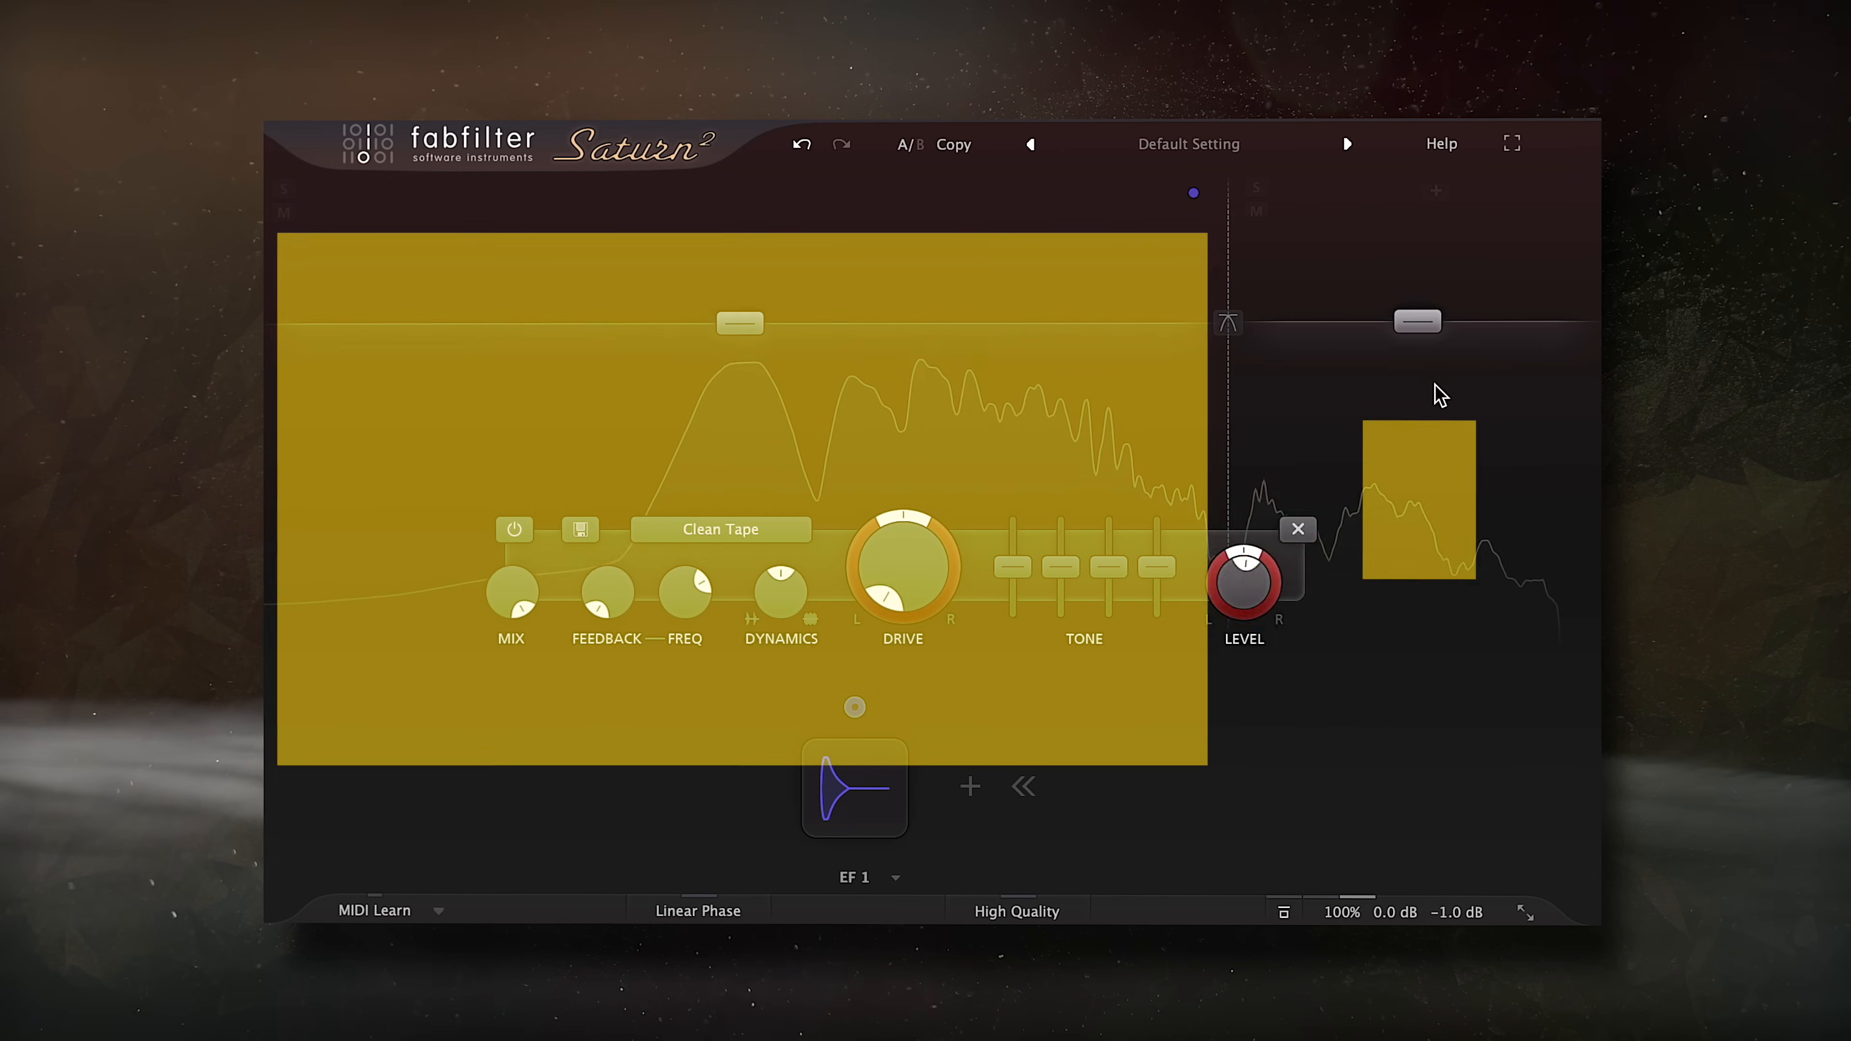
mouse_move(1230, 262)
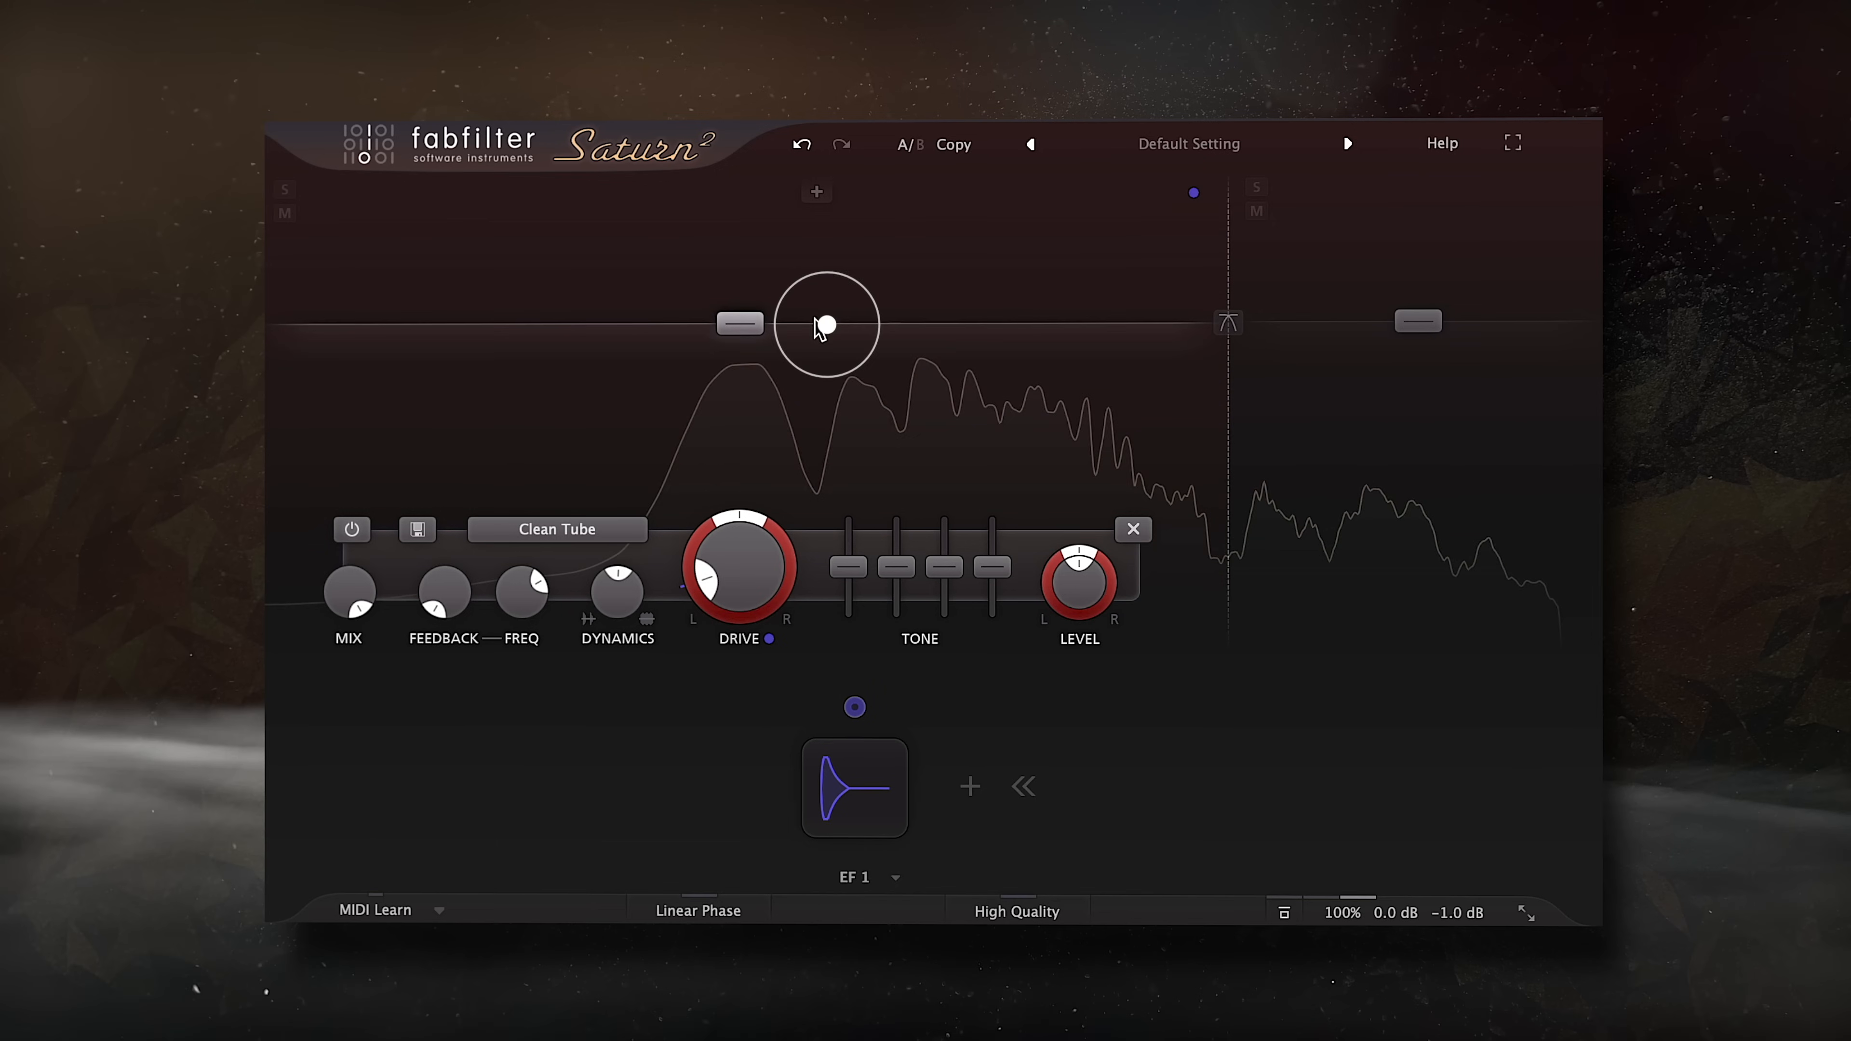
mouse_move(765, 613)
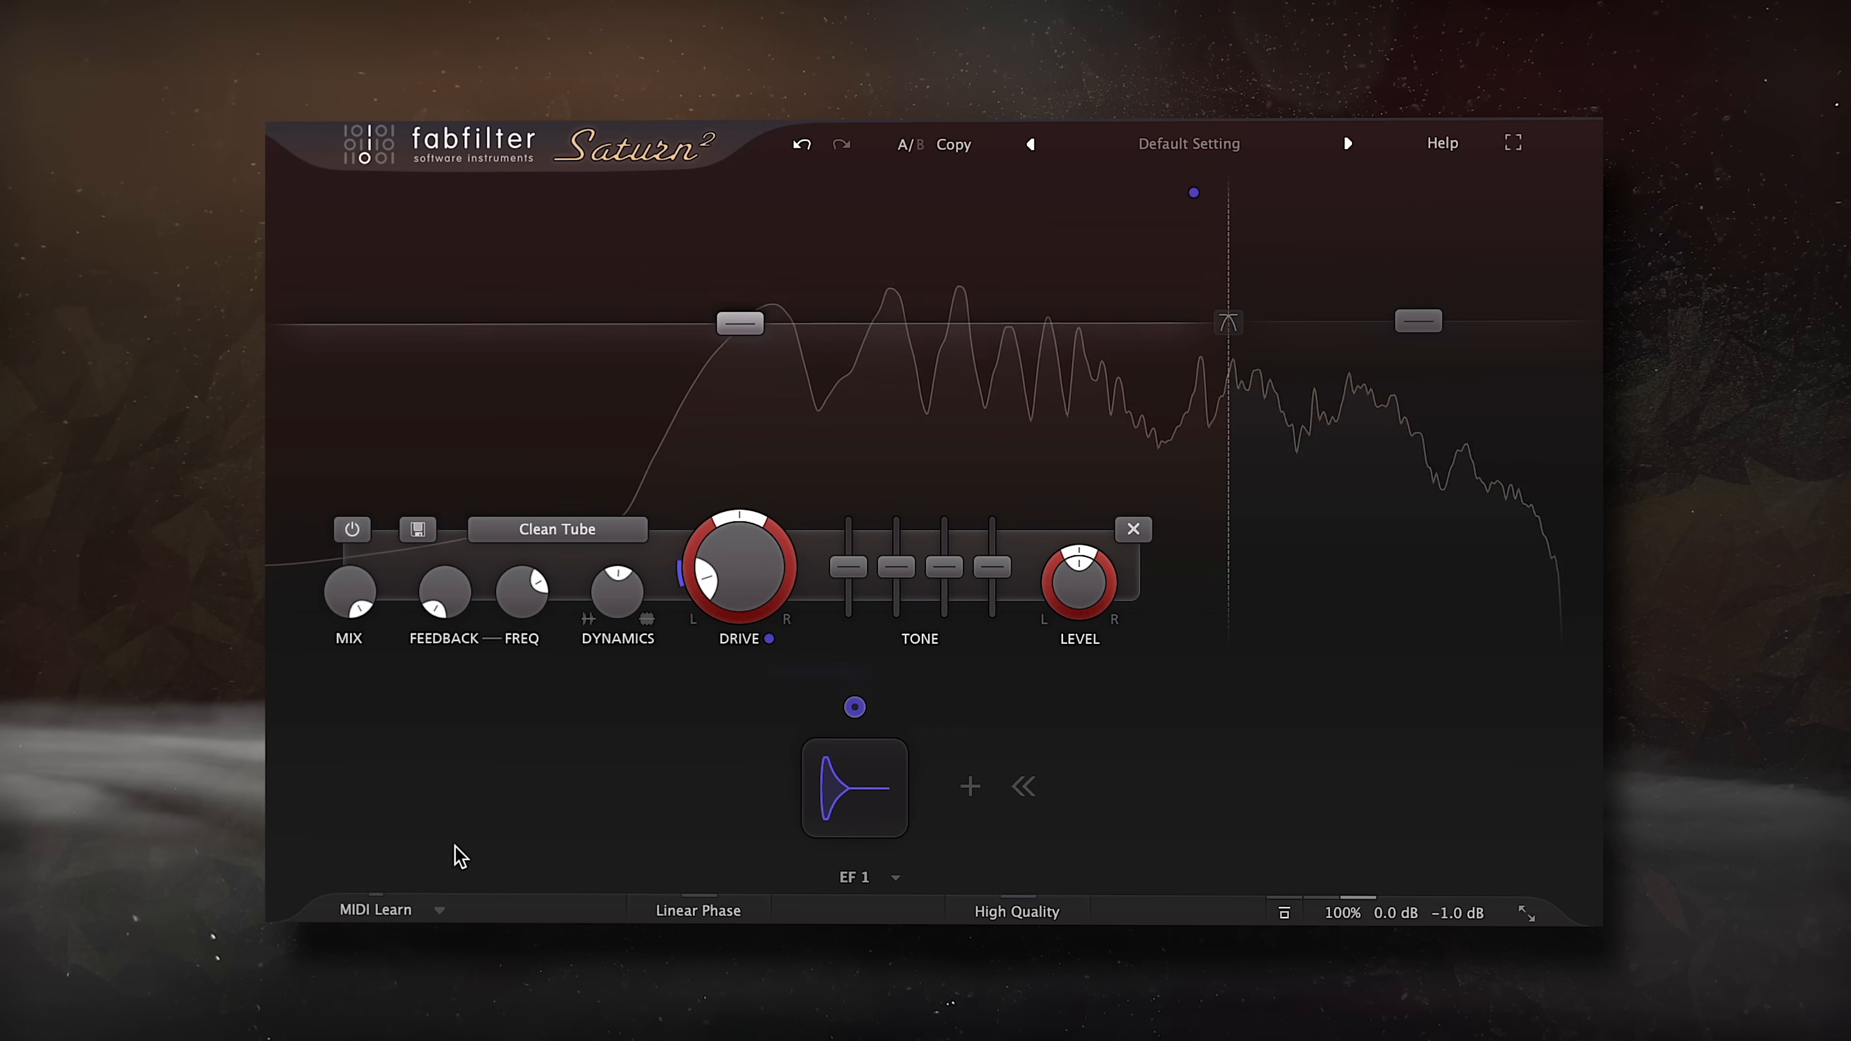
mouse_move(729, 579)
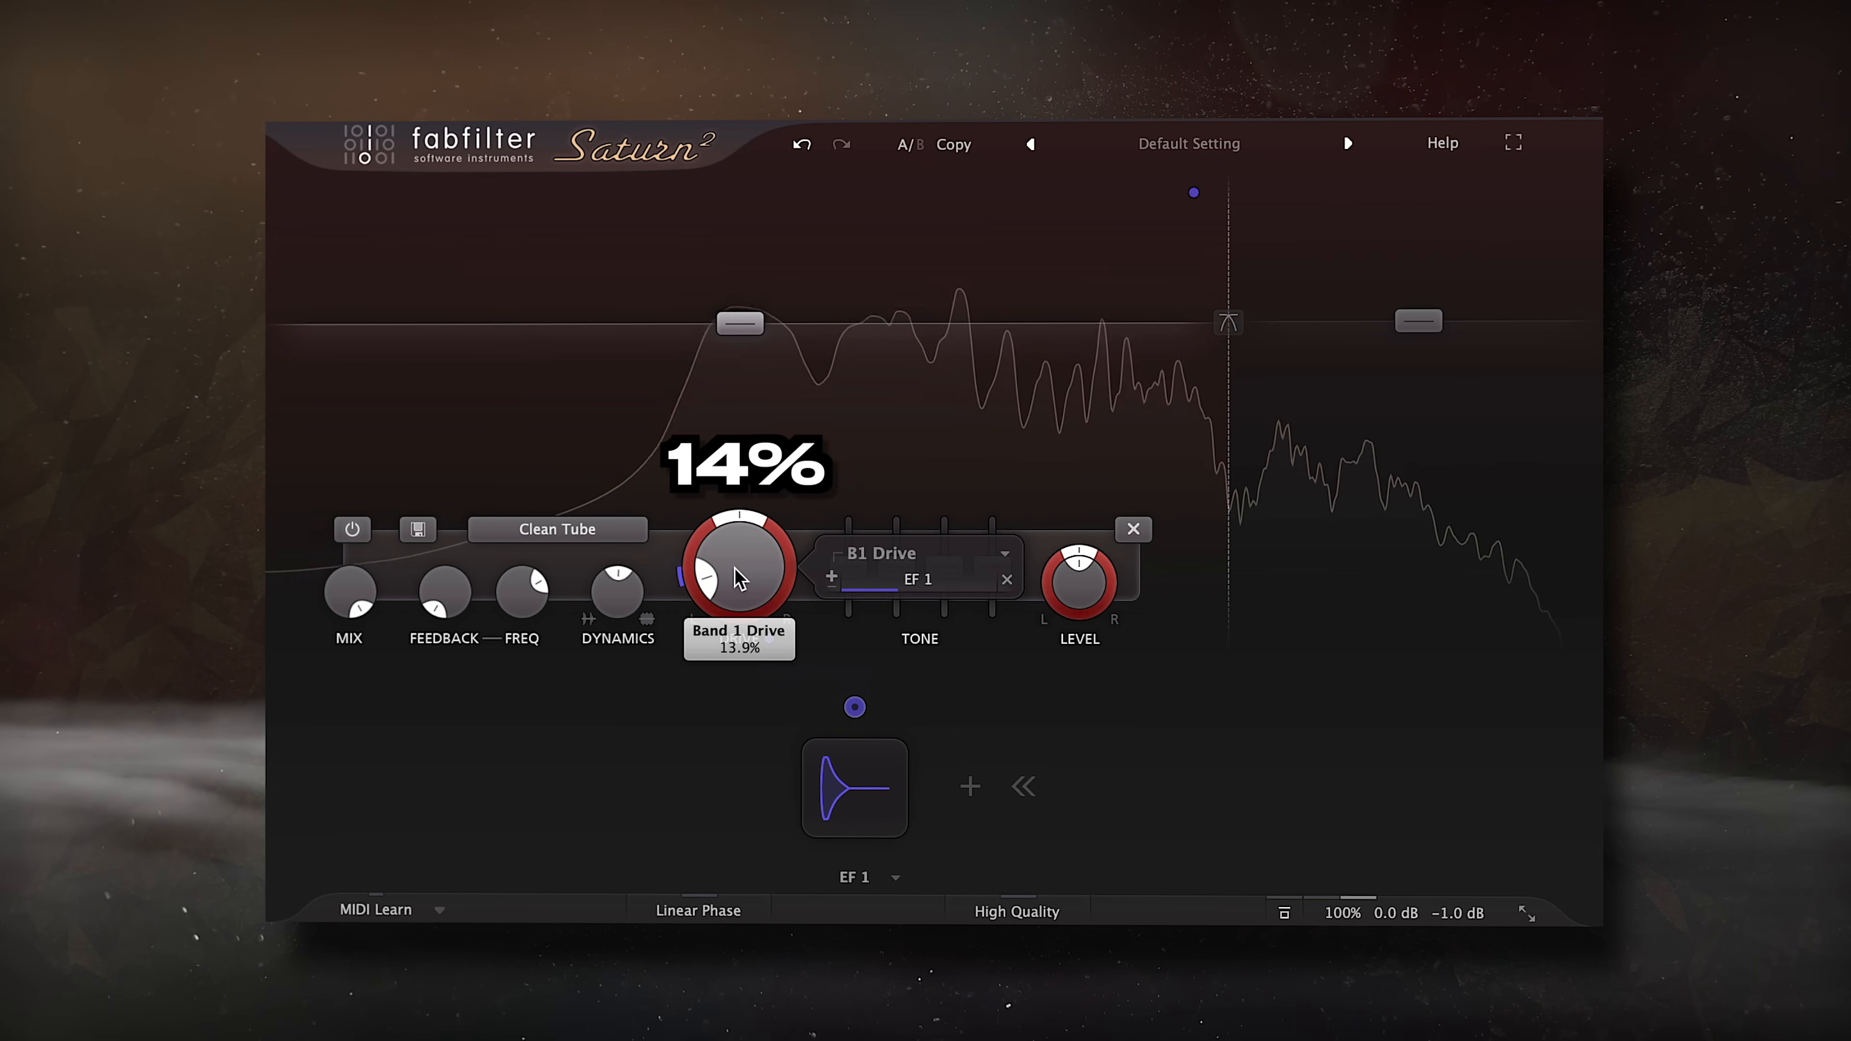
Step: Expand the EF 1 envelope follower and examine its attack and release handles and how it modulates the low band's drive
click(1024, 786)
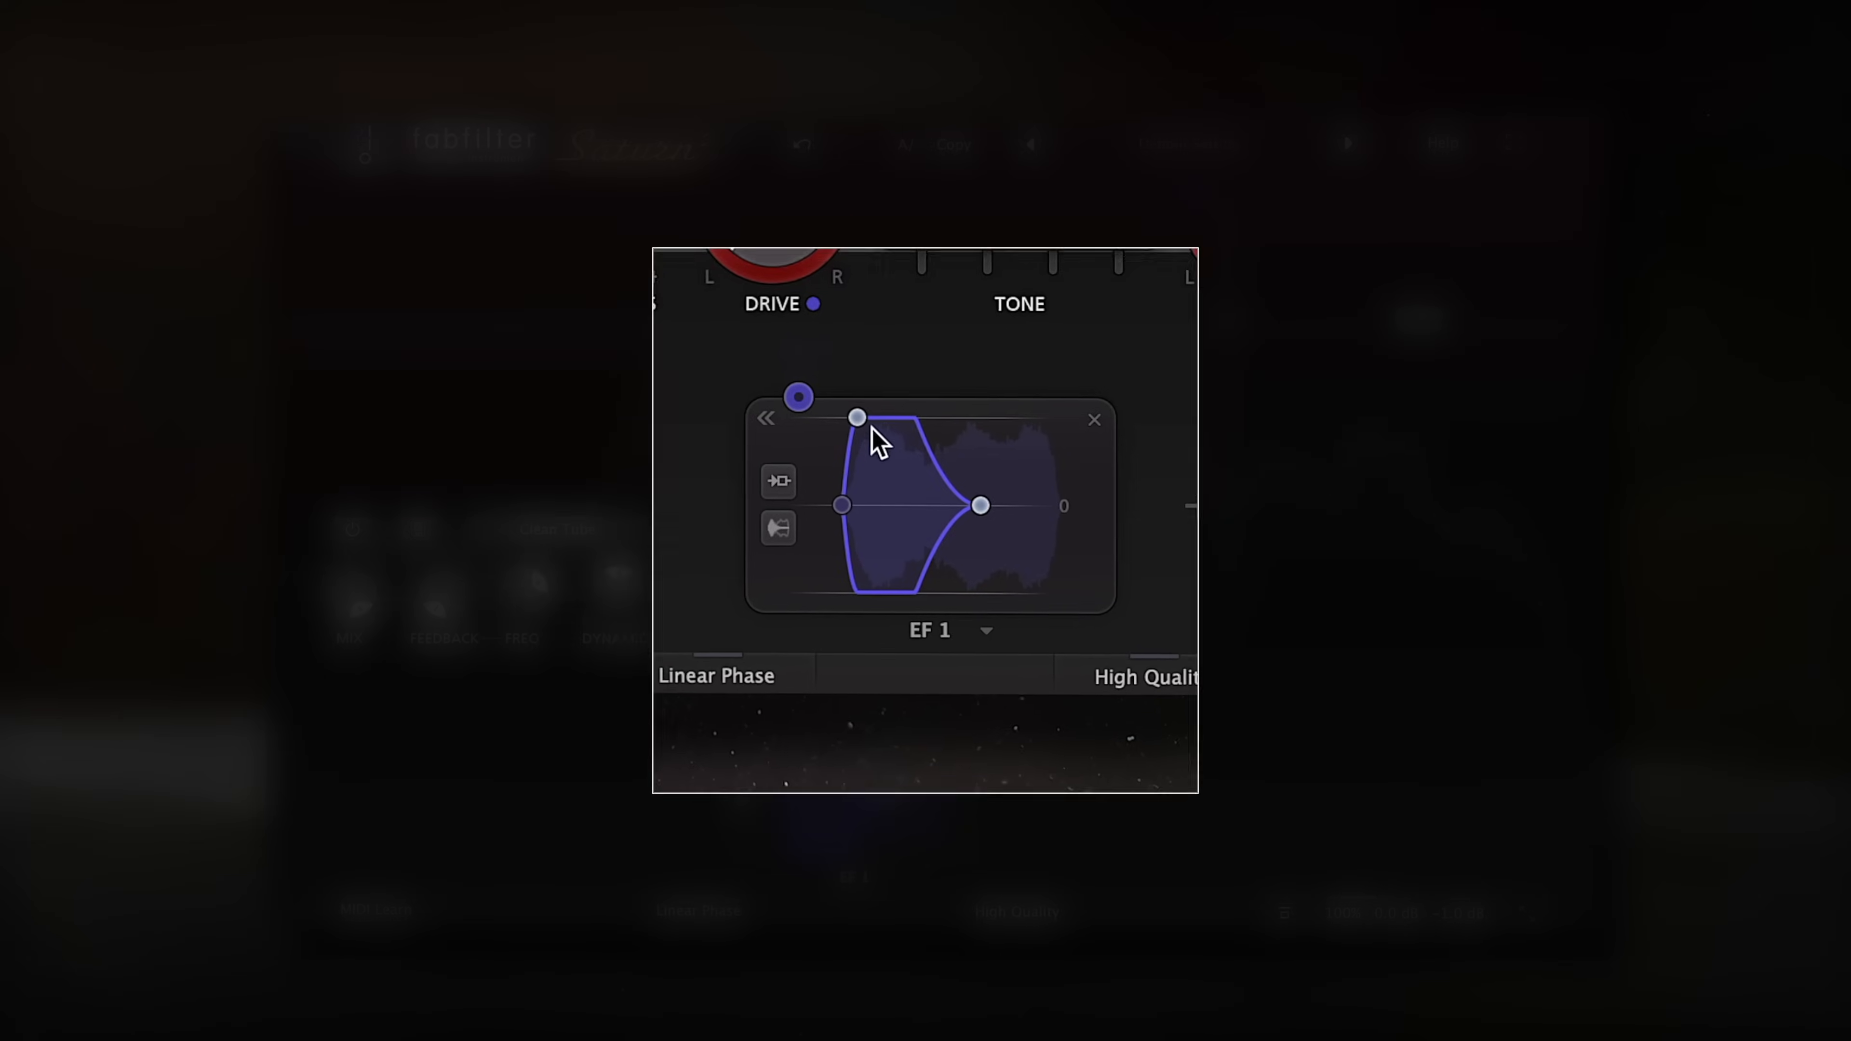
mouse_move(982, 517)
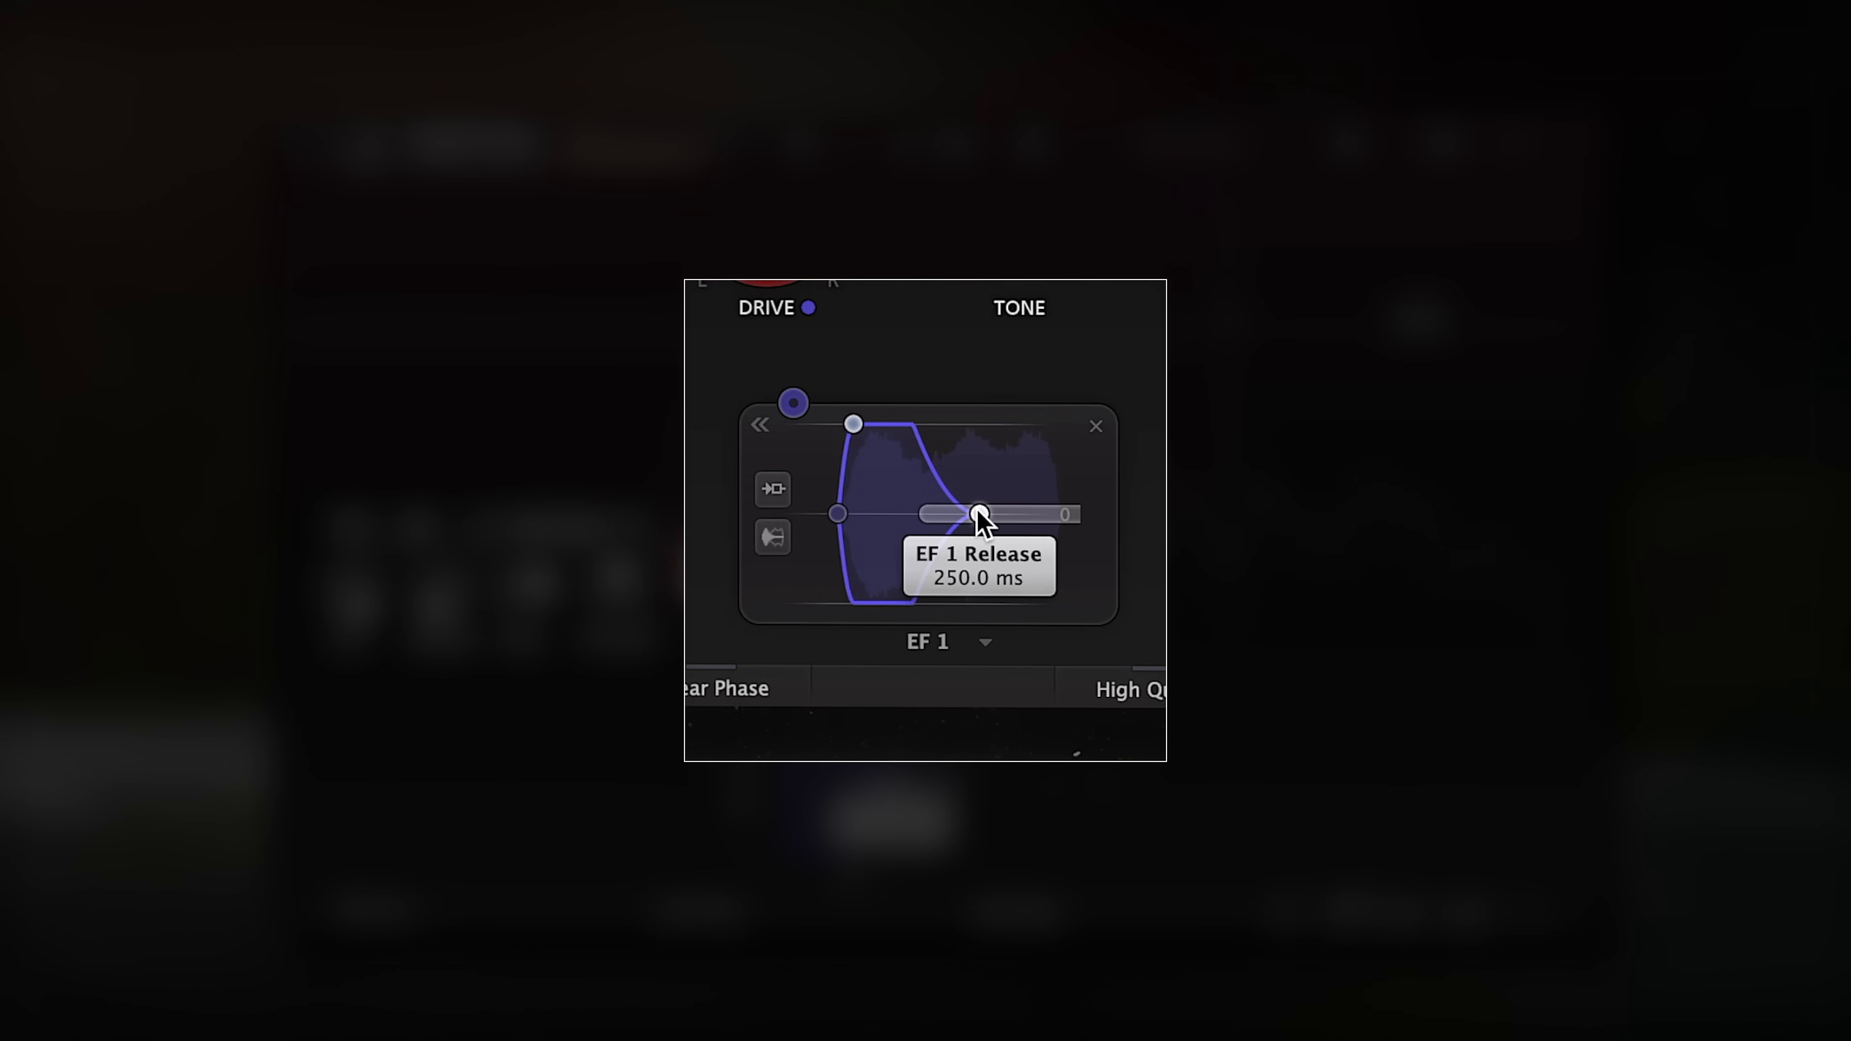
mouse_move(926, 536)
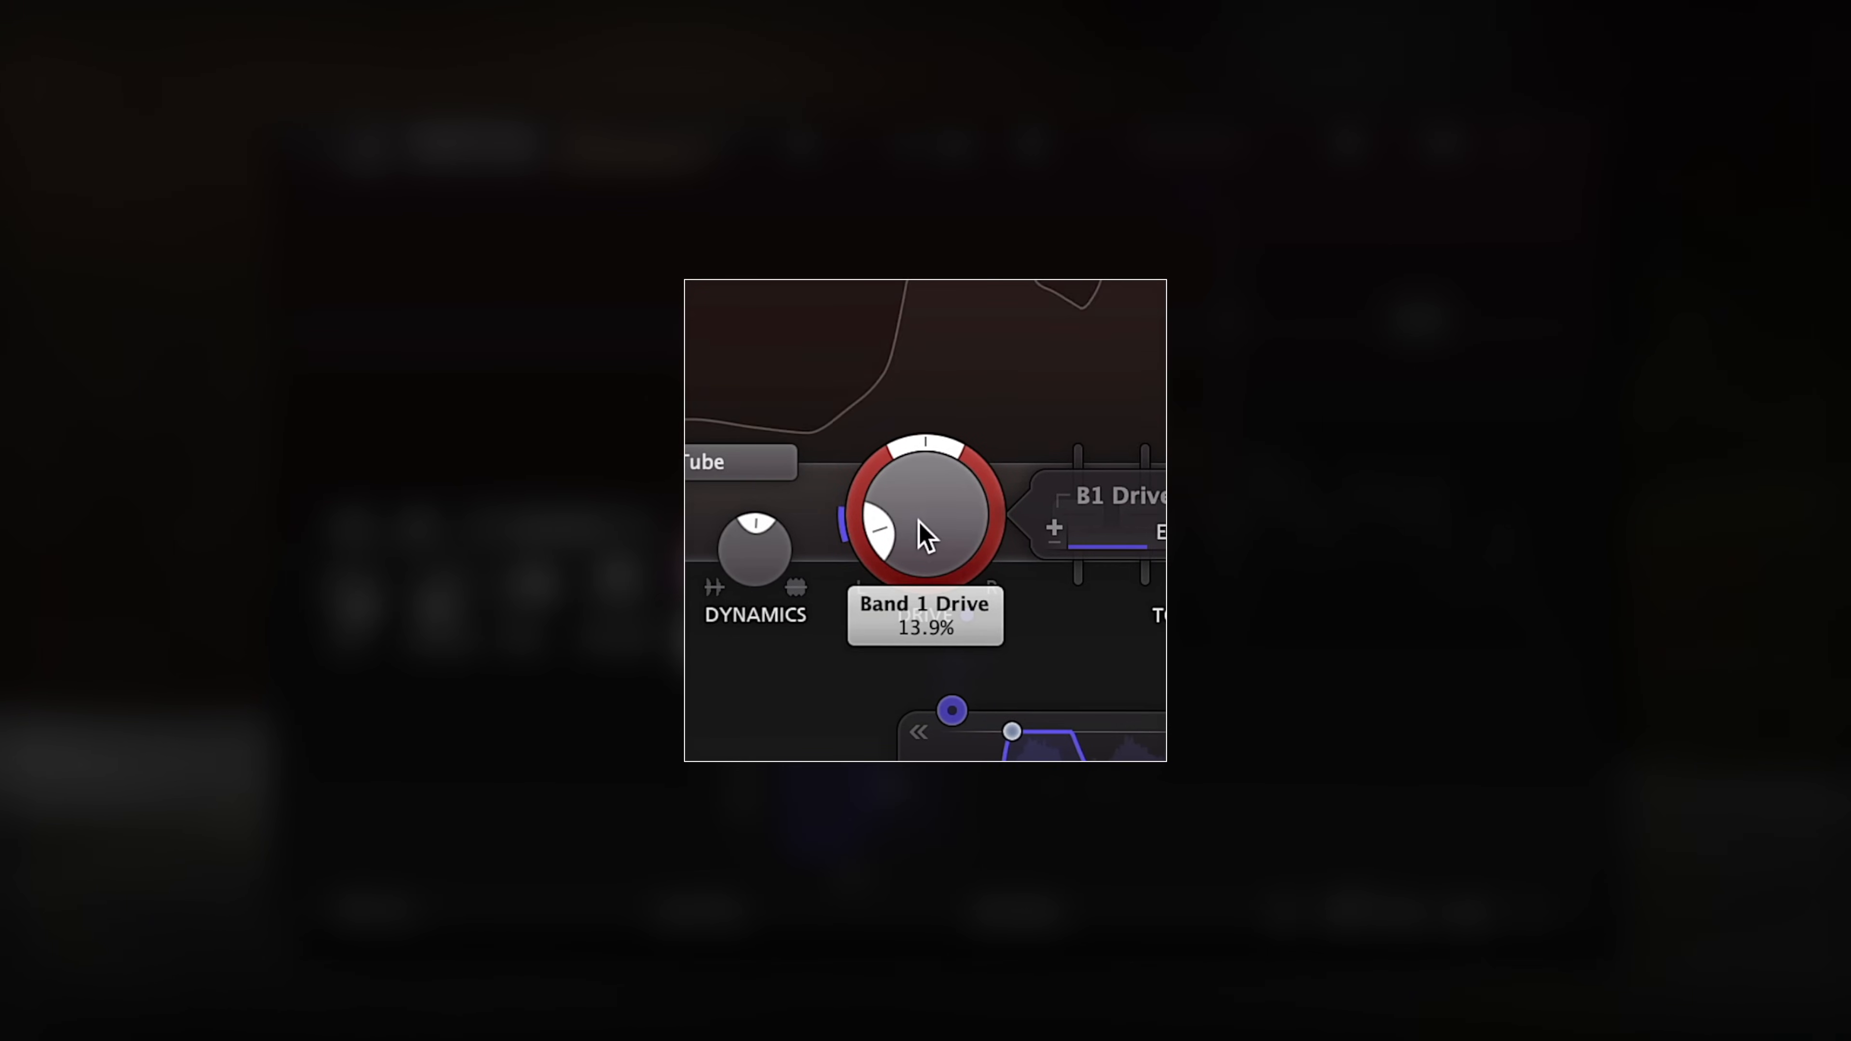
mouse_move(1148, 541)
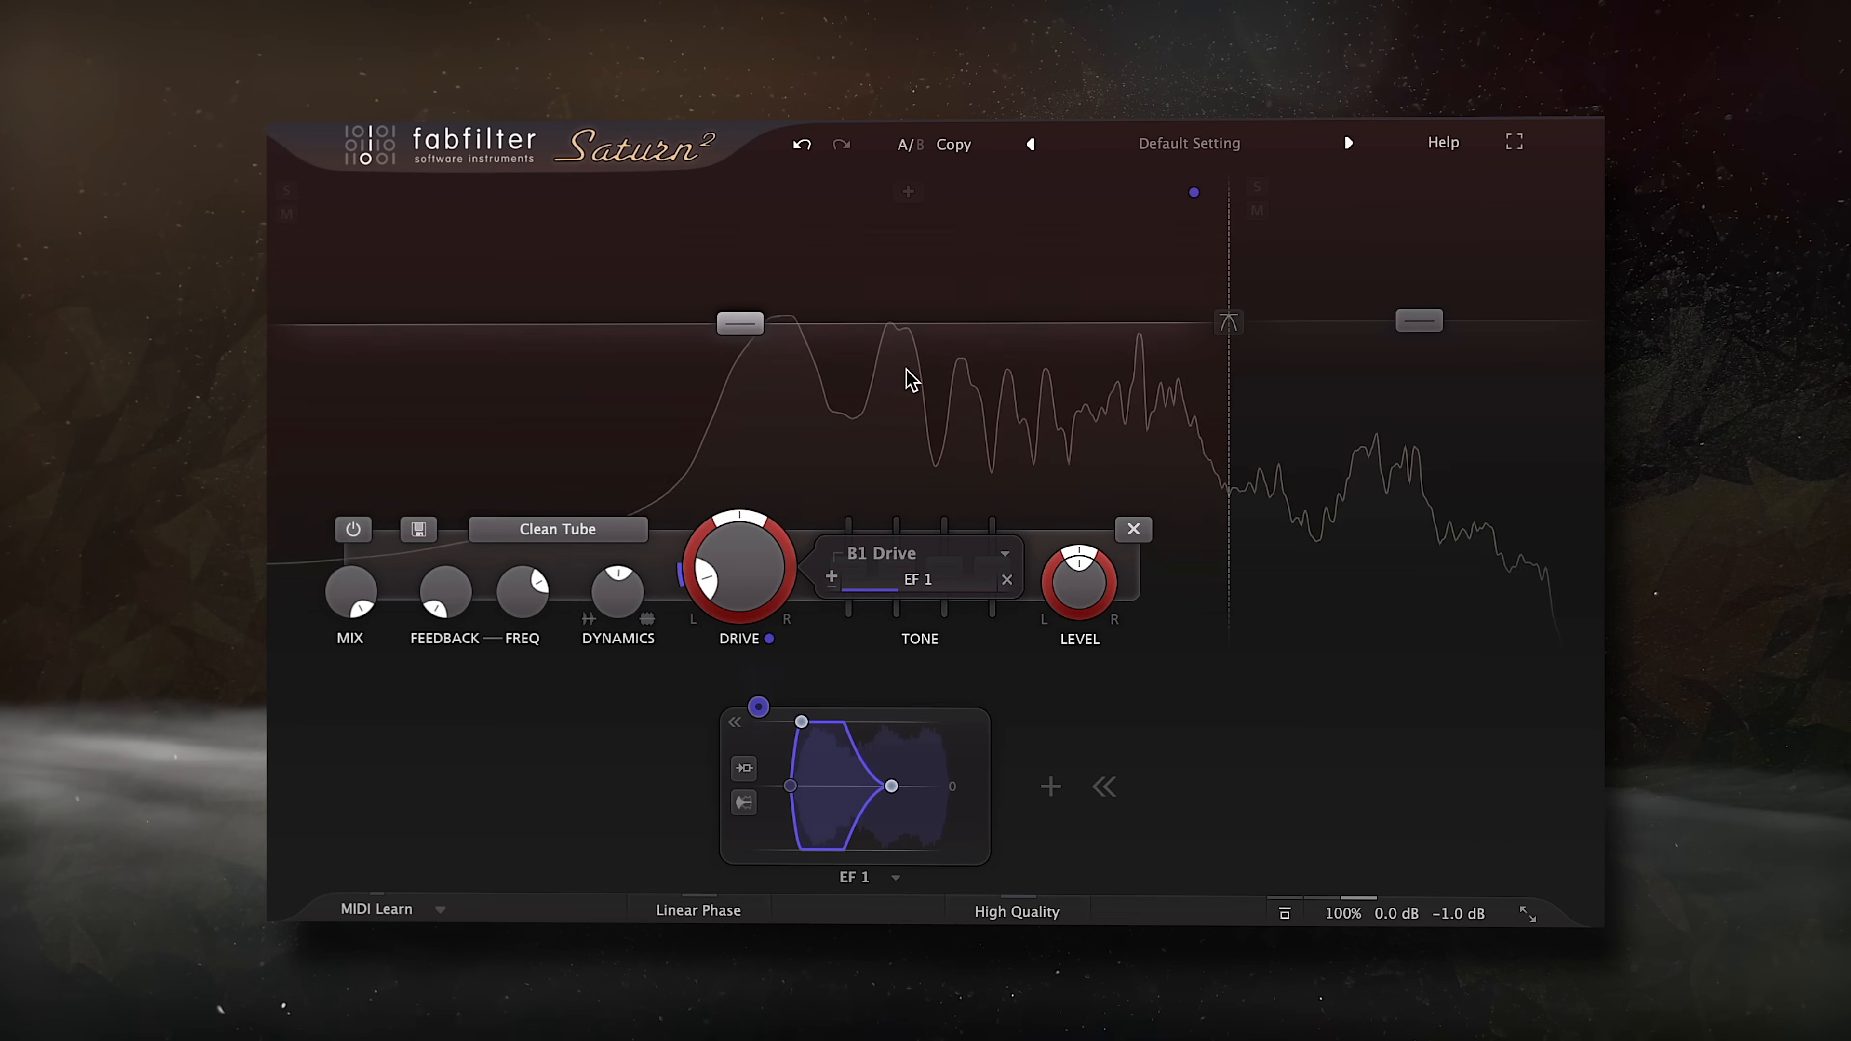
mouse_move(690, 555)
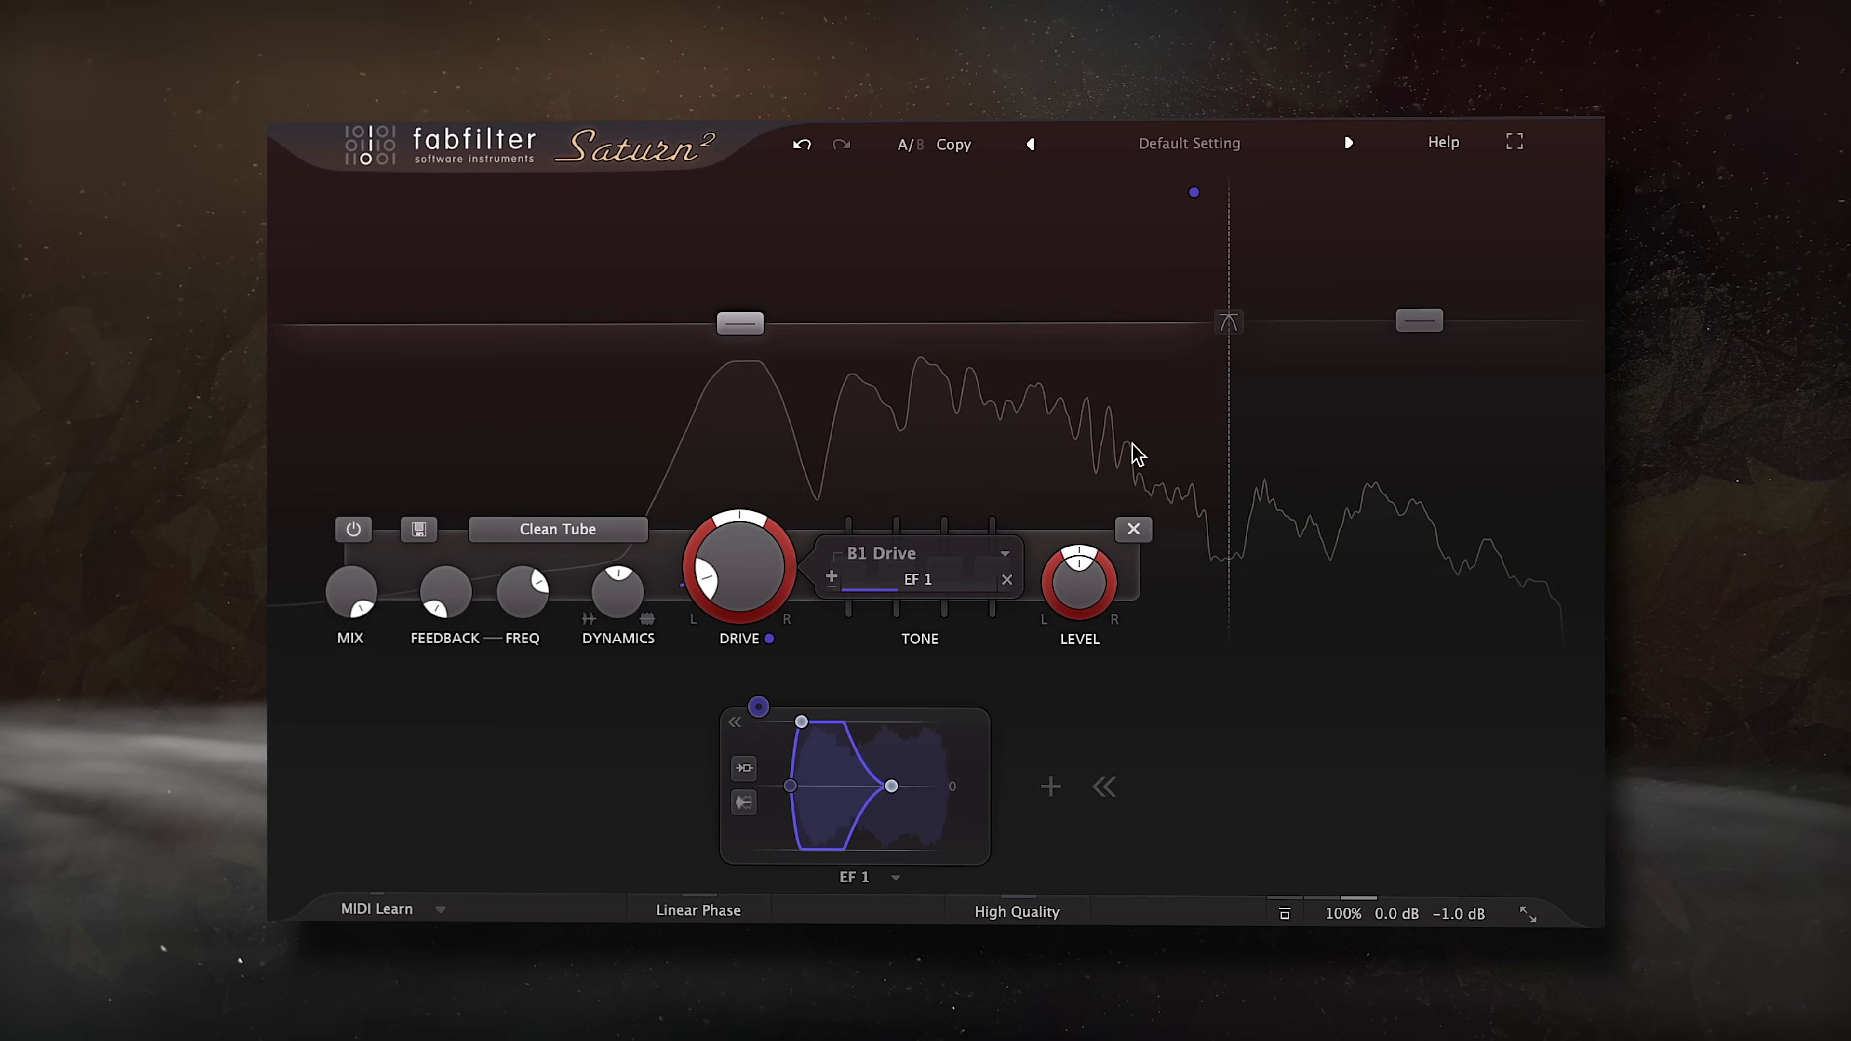
click(1434, 394)
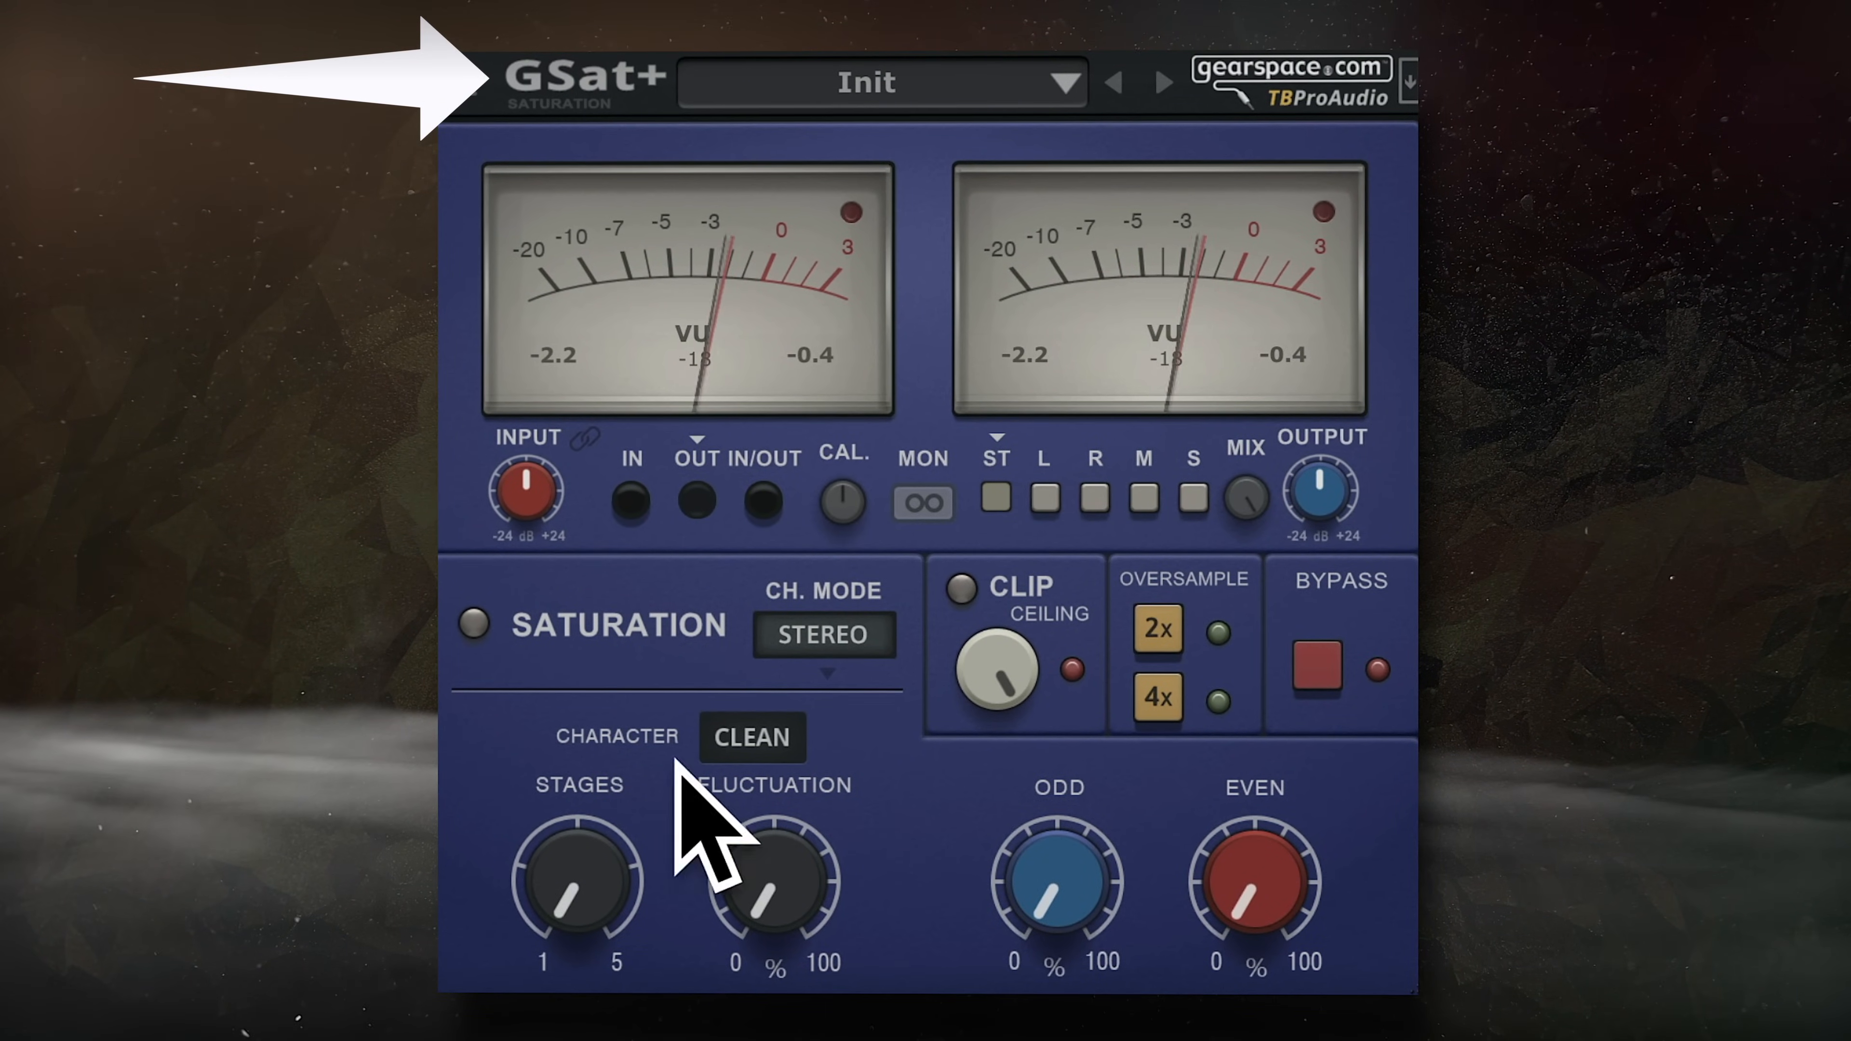
Step: In GSat+, enable saturation with a small amount of odd and even harmonics and choose the crisp character
drag(1057, 886, 1057, 872)
drag(1255, 887, 1250, 879)
click(762, 744)
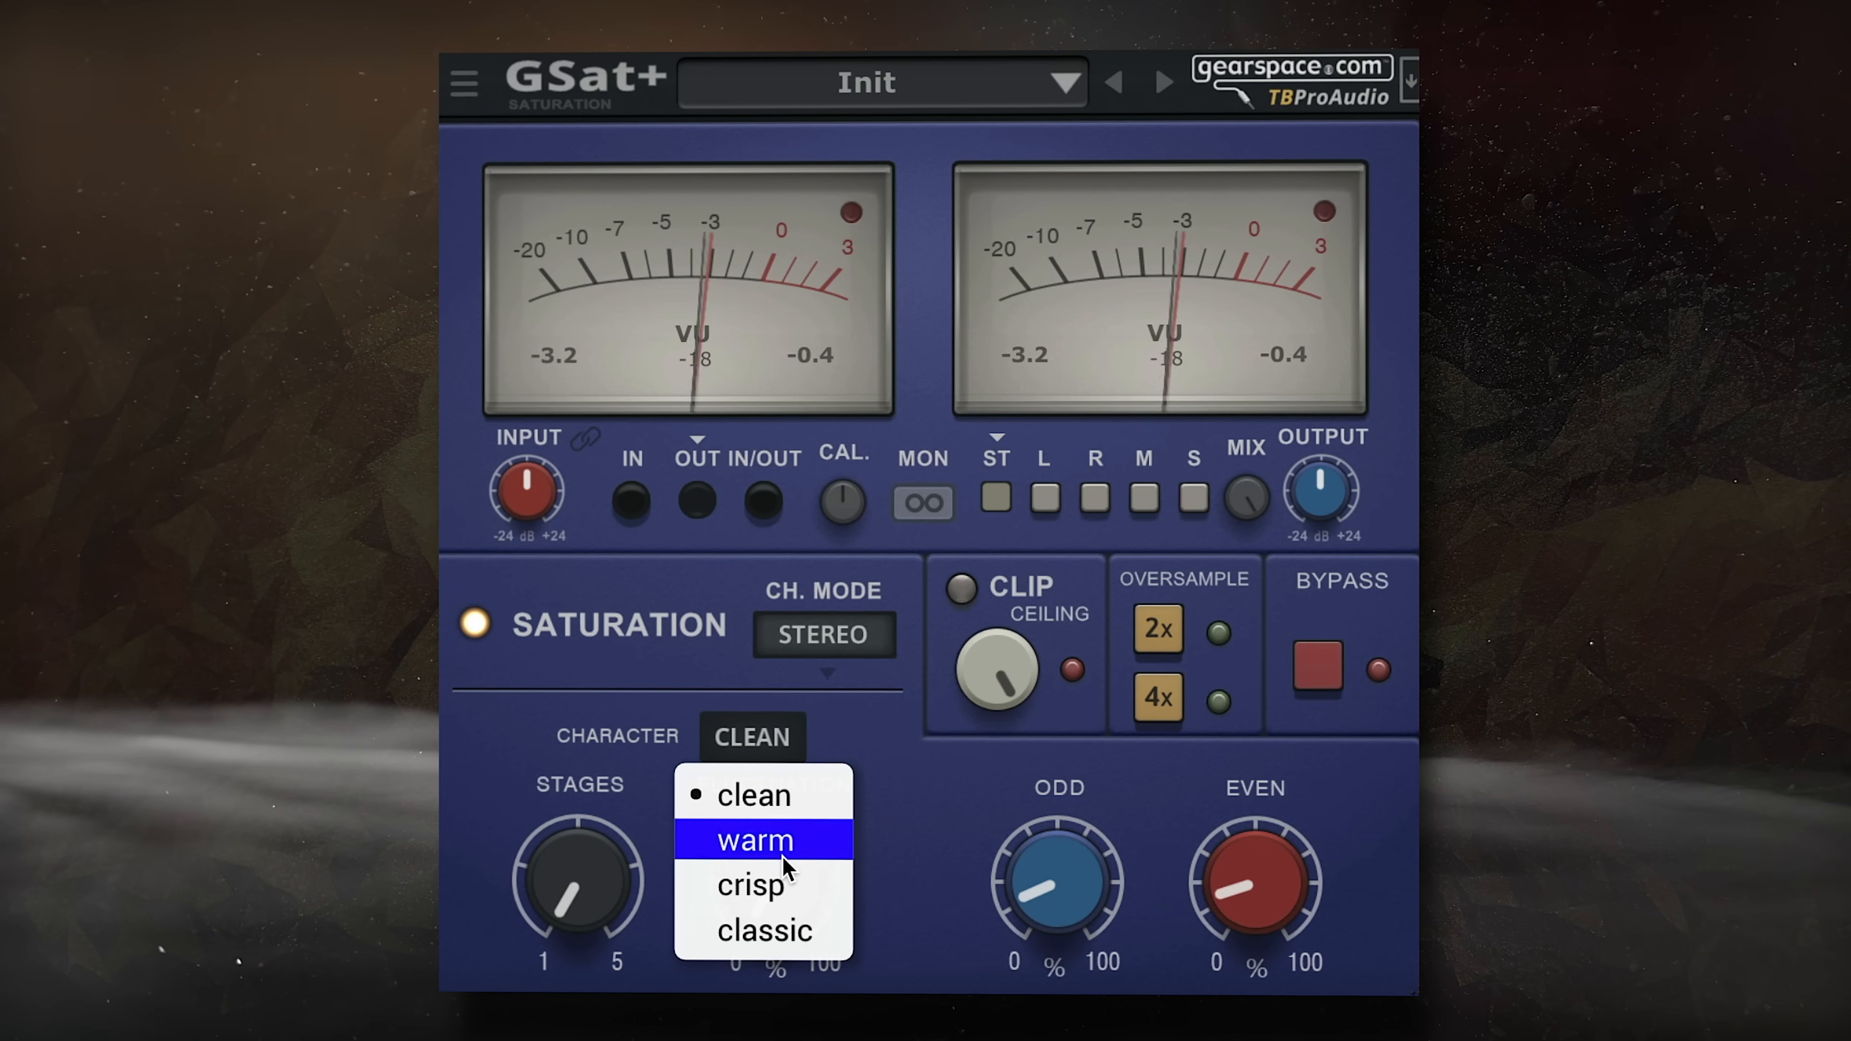
click(778, 884)
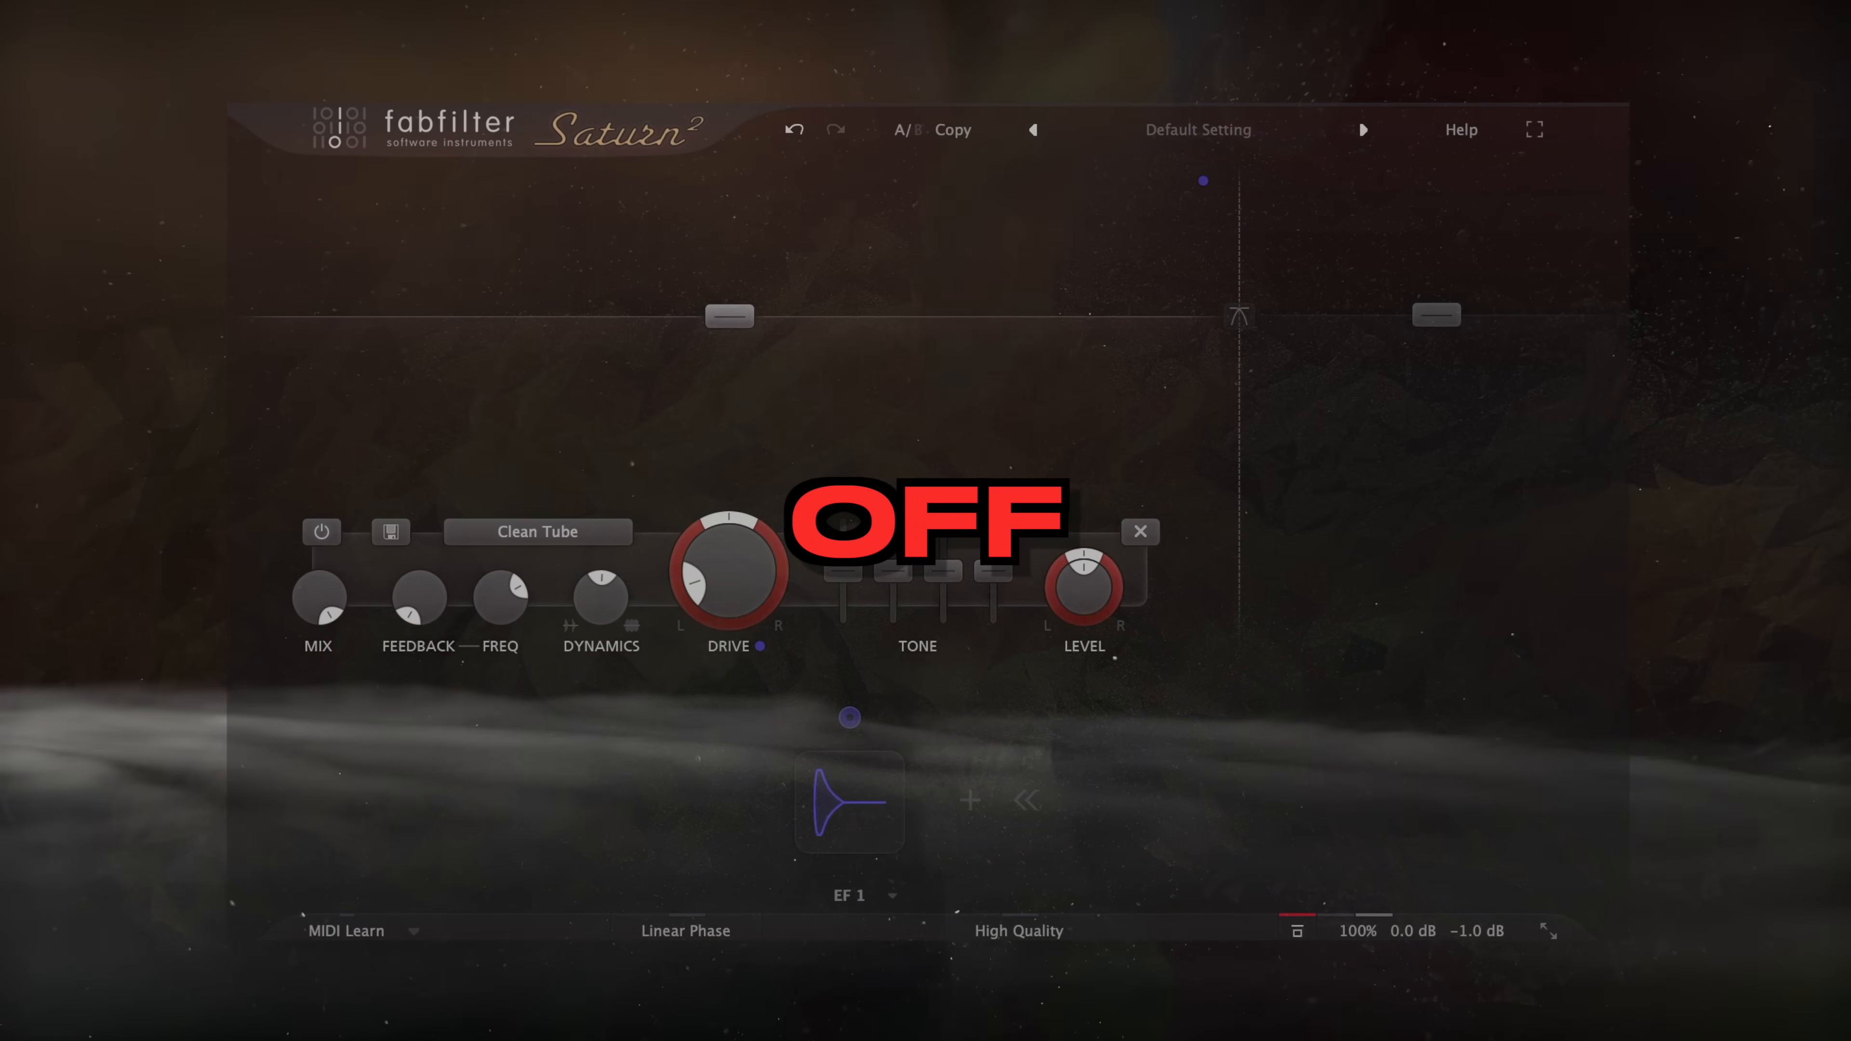
Step: Return to Saturn 2 and toggle its bypass to compare the vocal with and without saturation
click(1297, 931)
click(1302, 935)
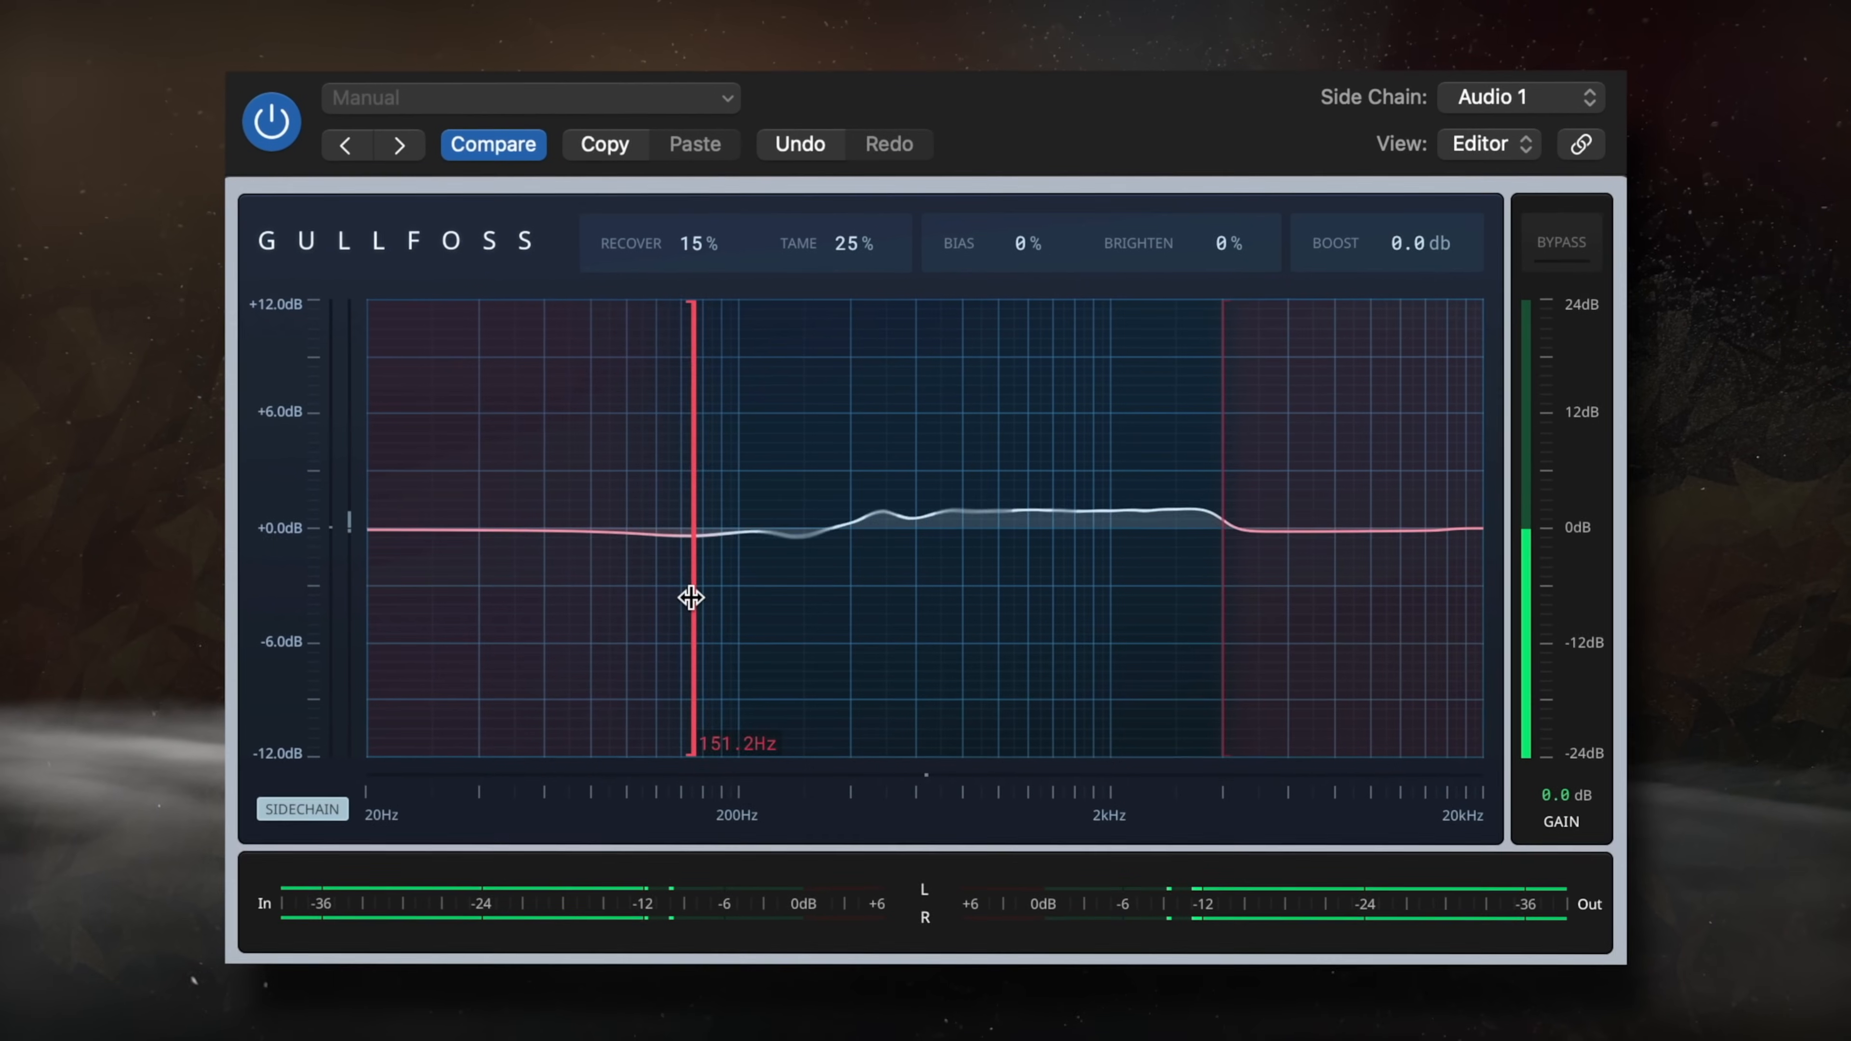
Step: In Gullfoss, set the lower frequency limit of the processing range to about 151 Hz
drag(679, 598, 692, 598)
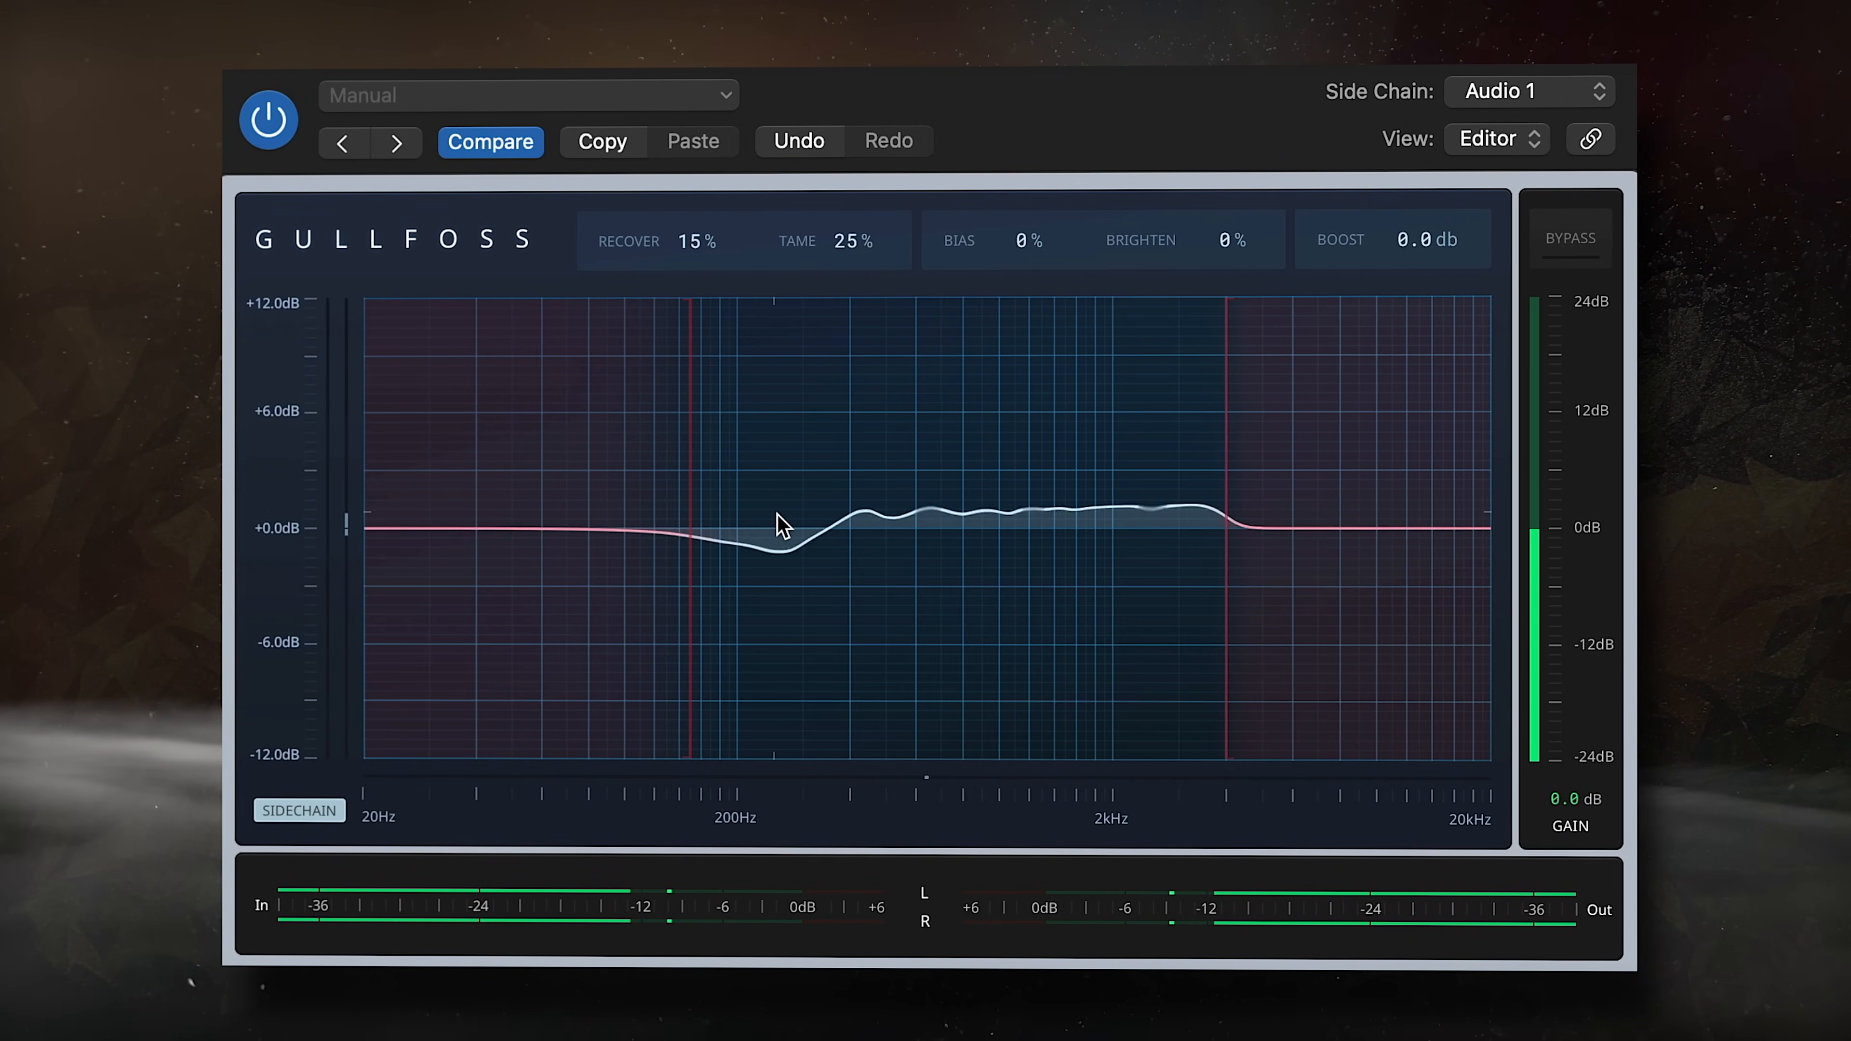
drag(681, 512, 693, 512)
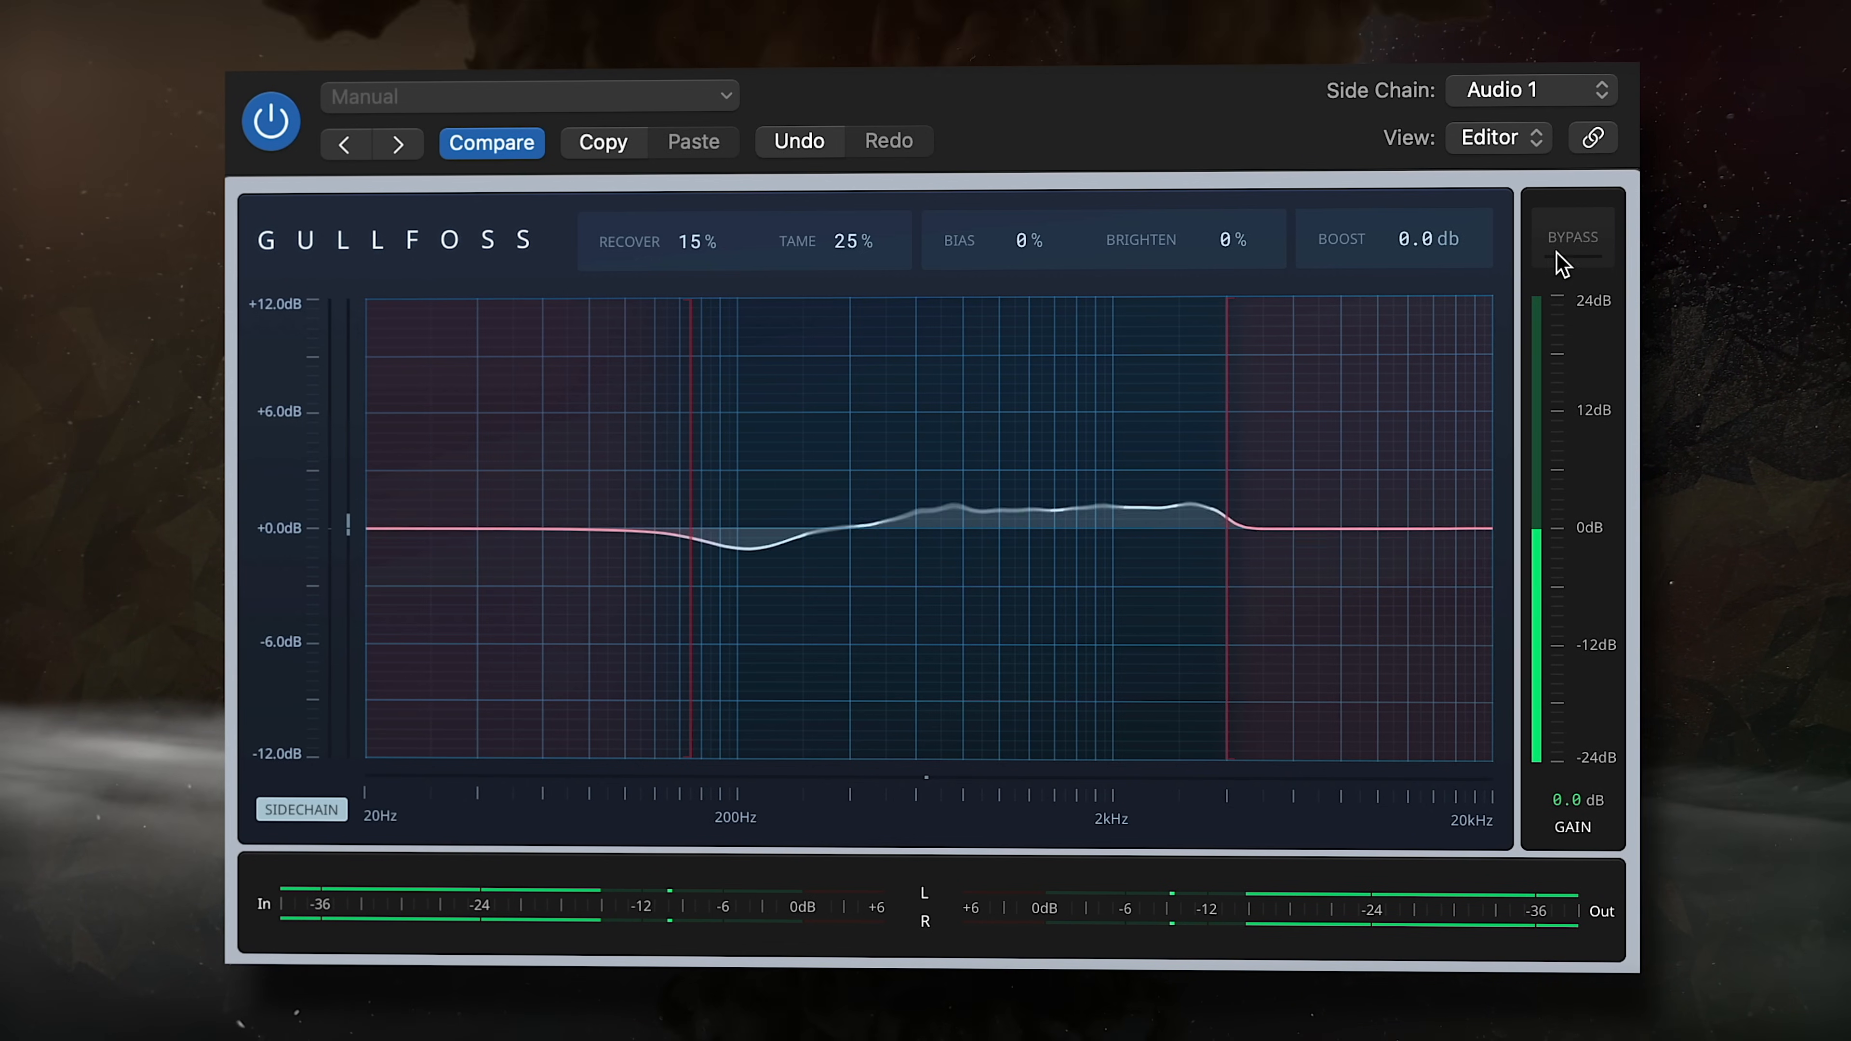
Step: Toggle Gullfoss's bypass repeatedly to compare the vocal with and without its automatic equalization
click(1575, 238)
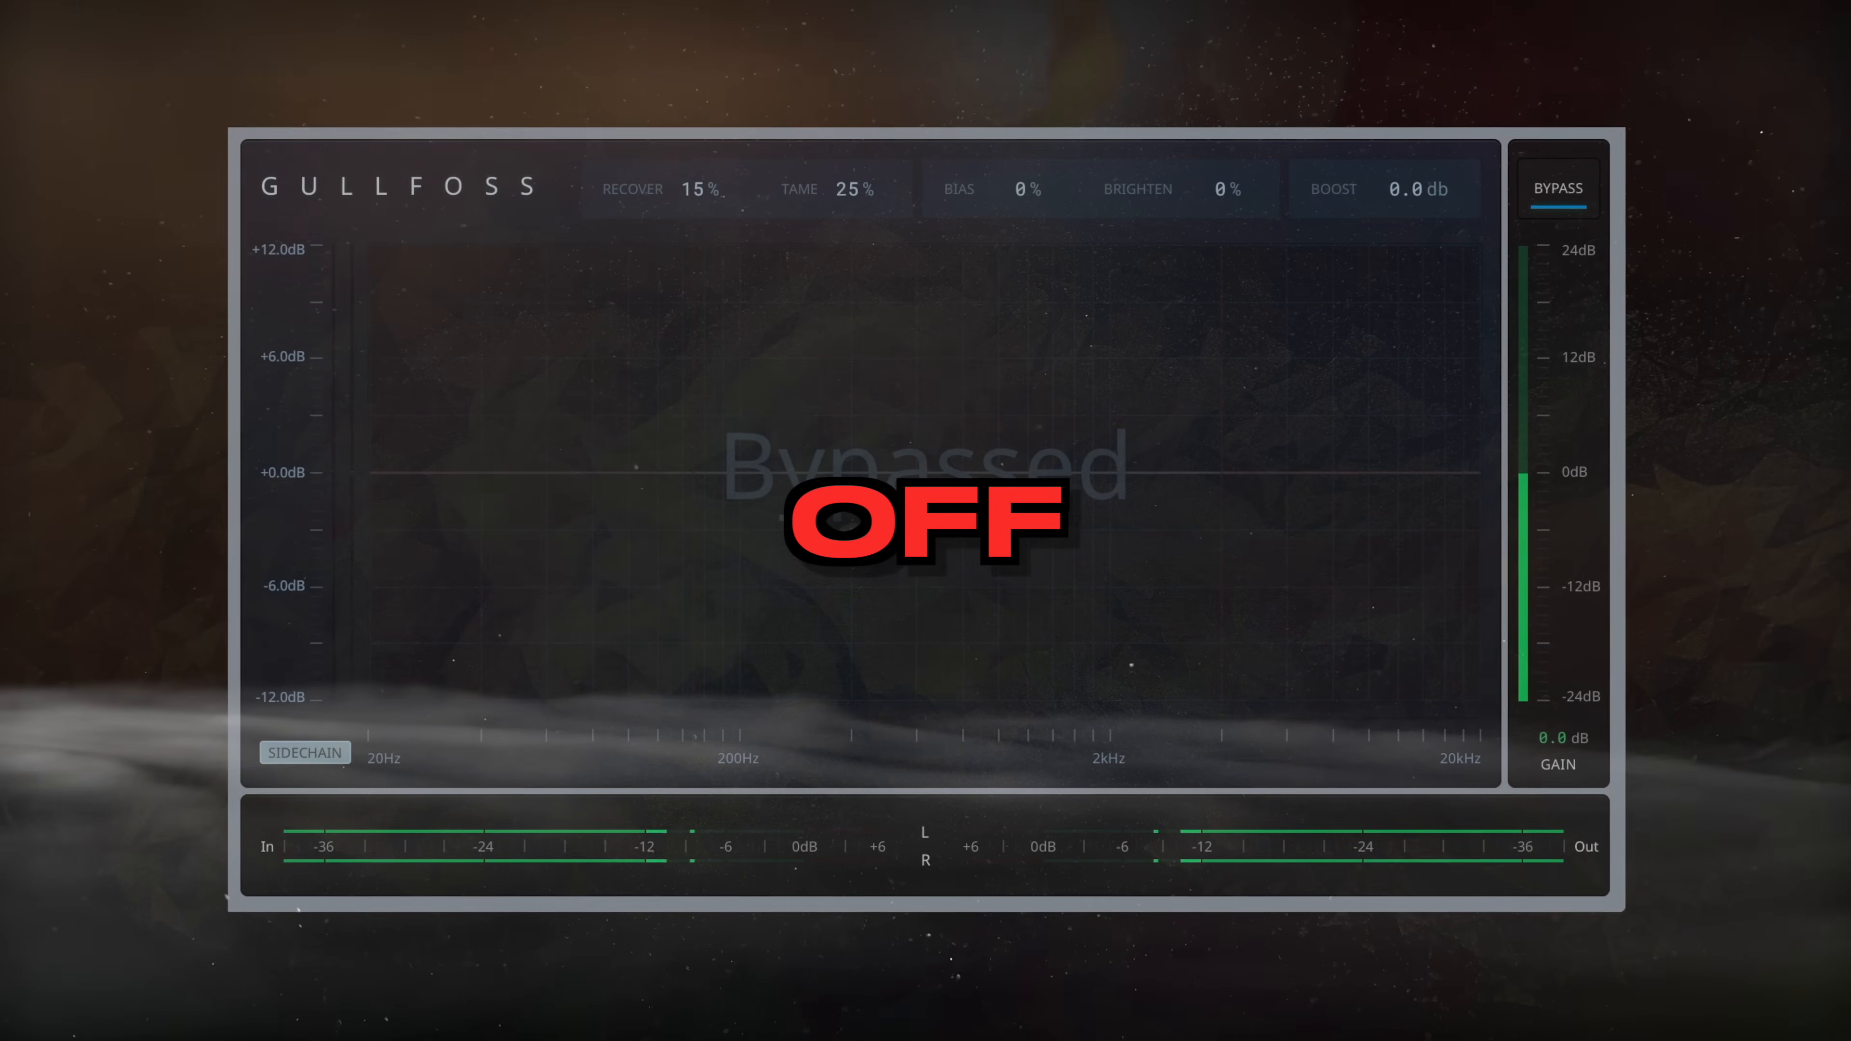
click(1564, 188)
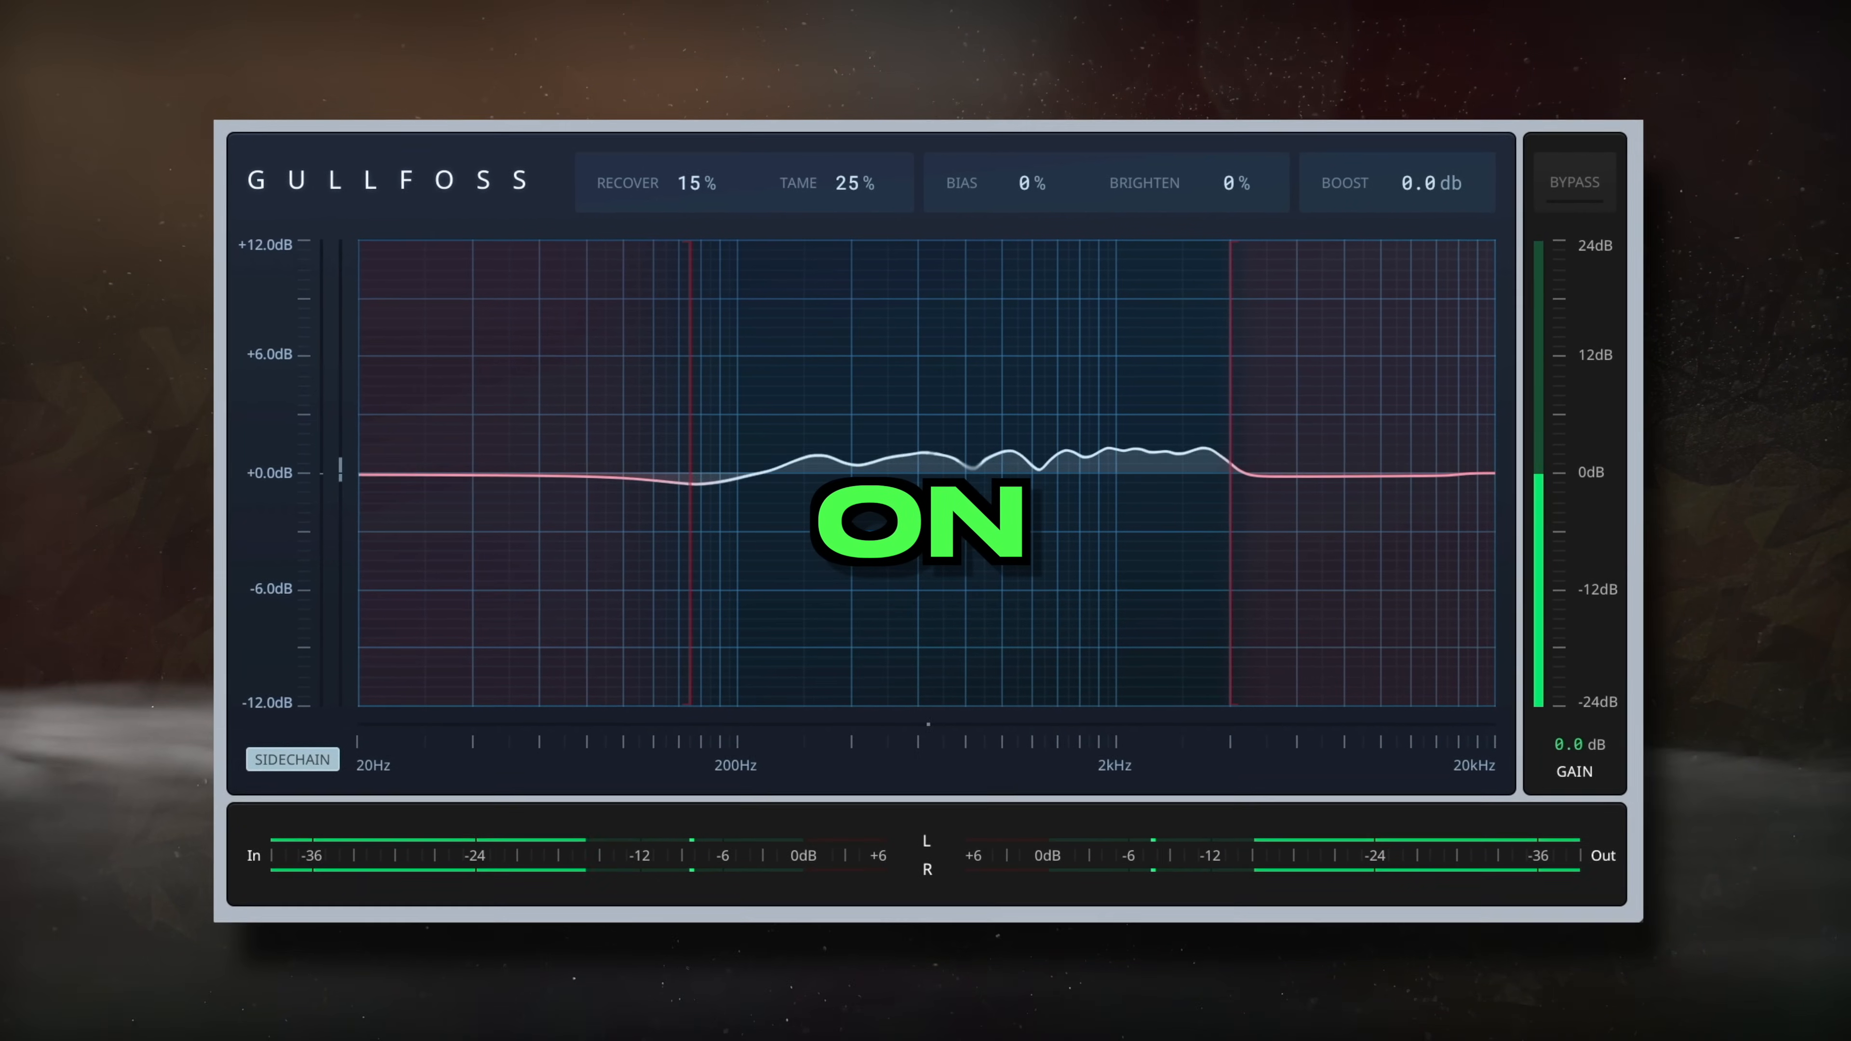
click(1582, 188)
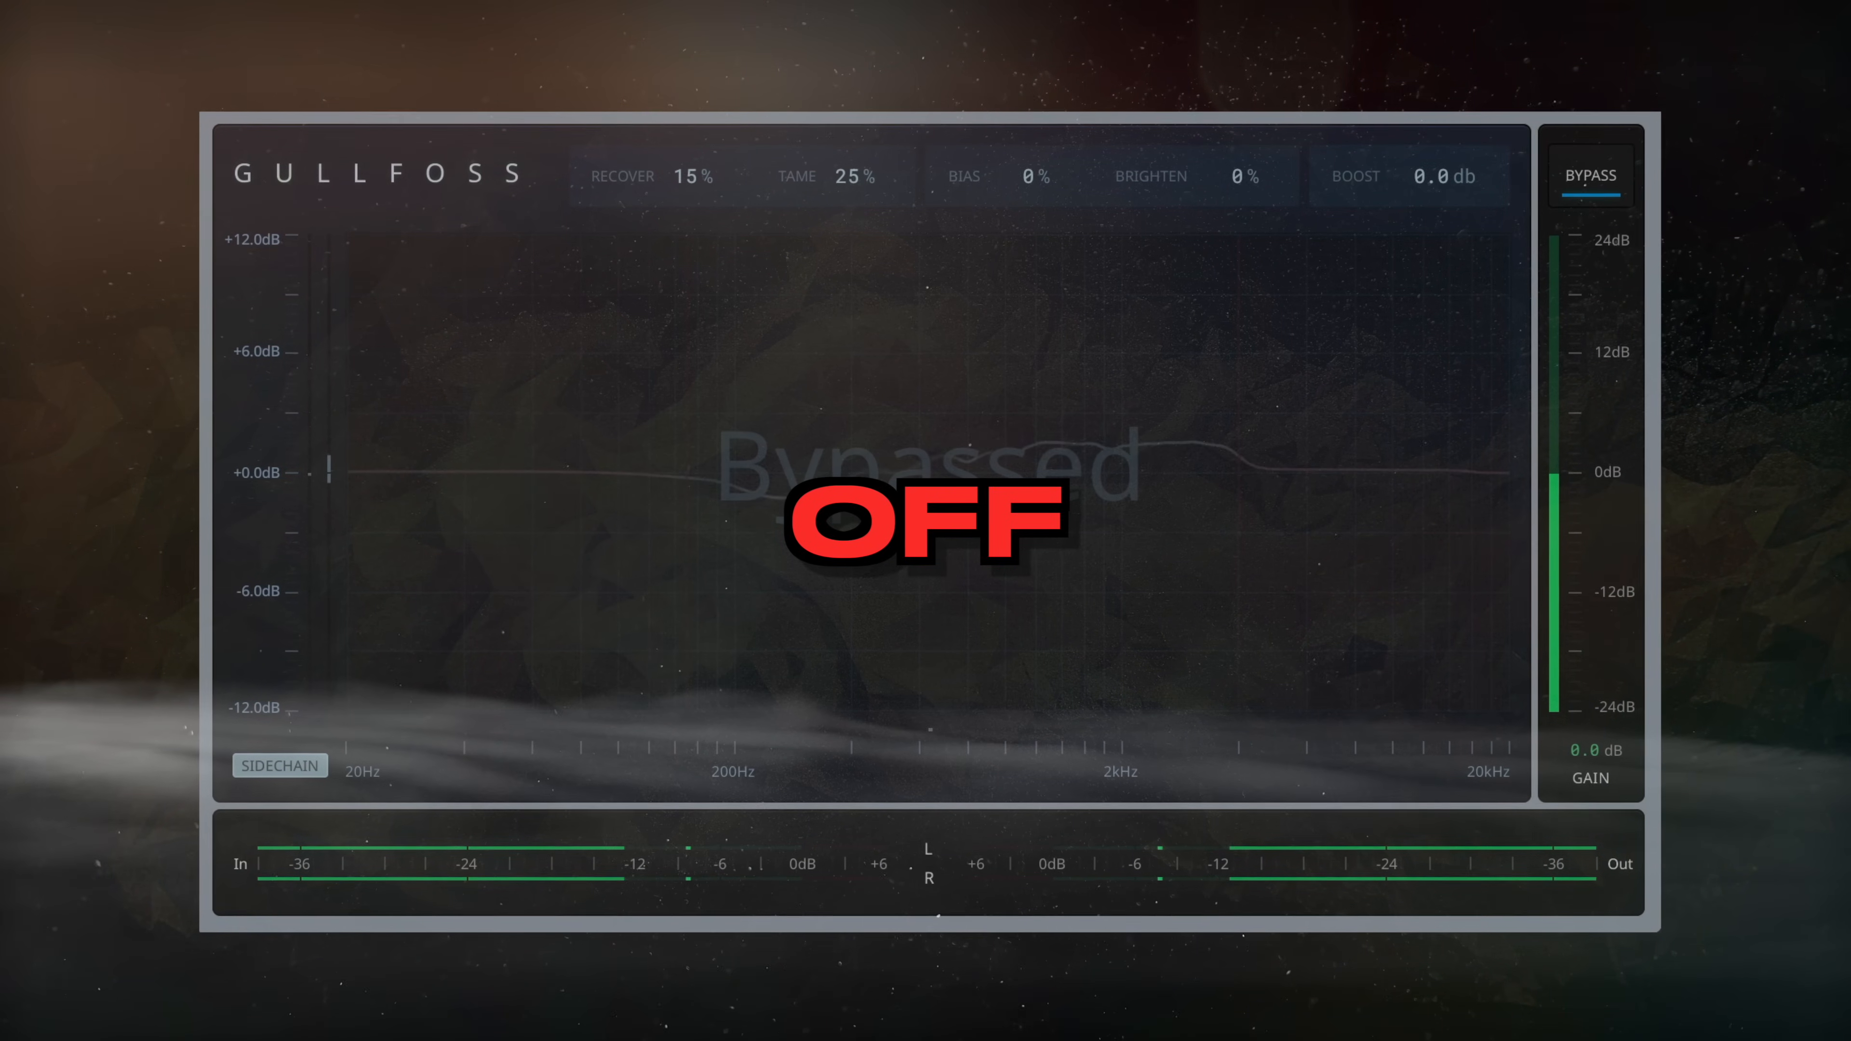
click(1608, 155)
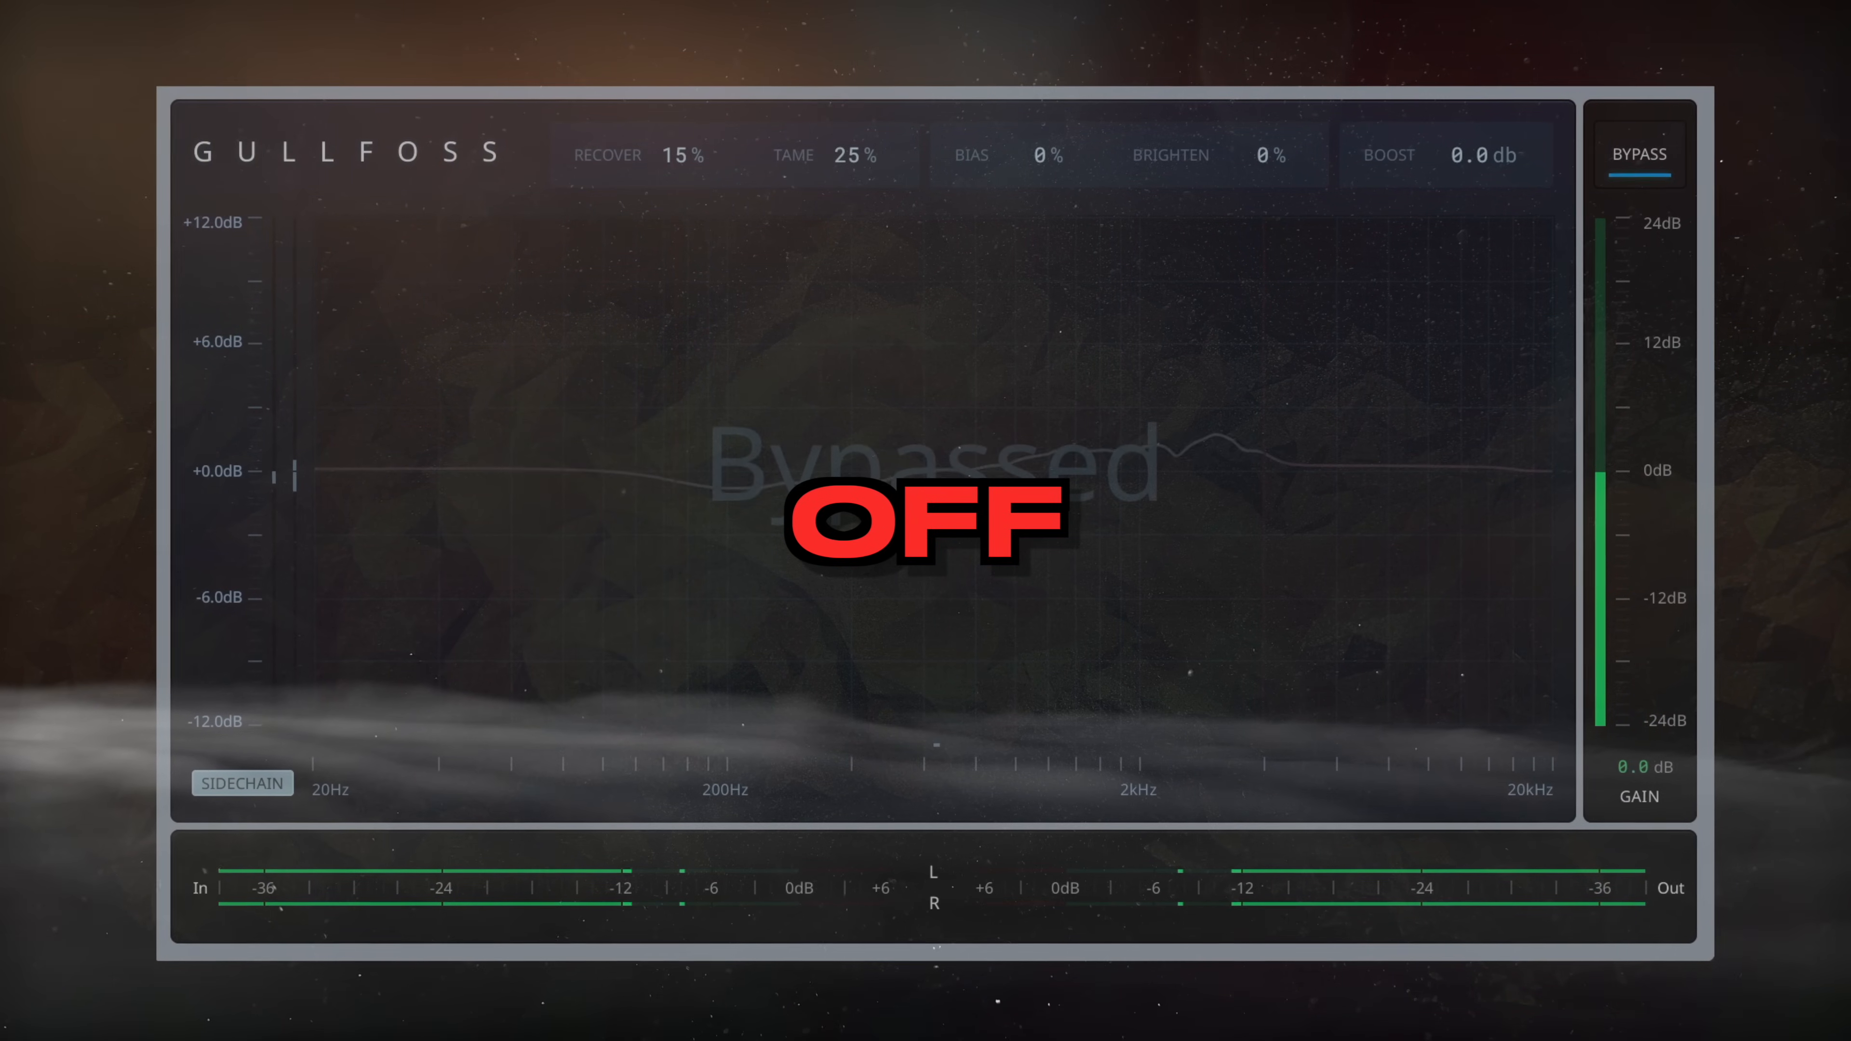
click(1649, 152)
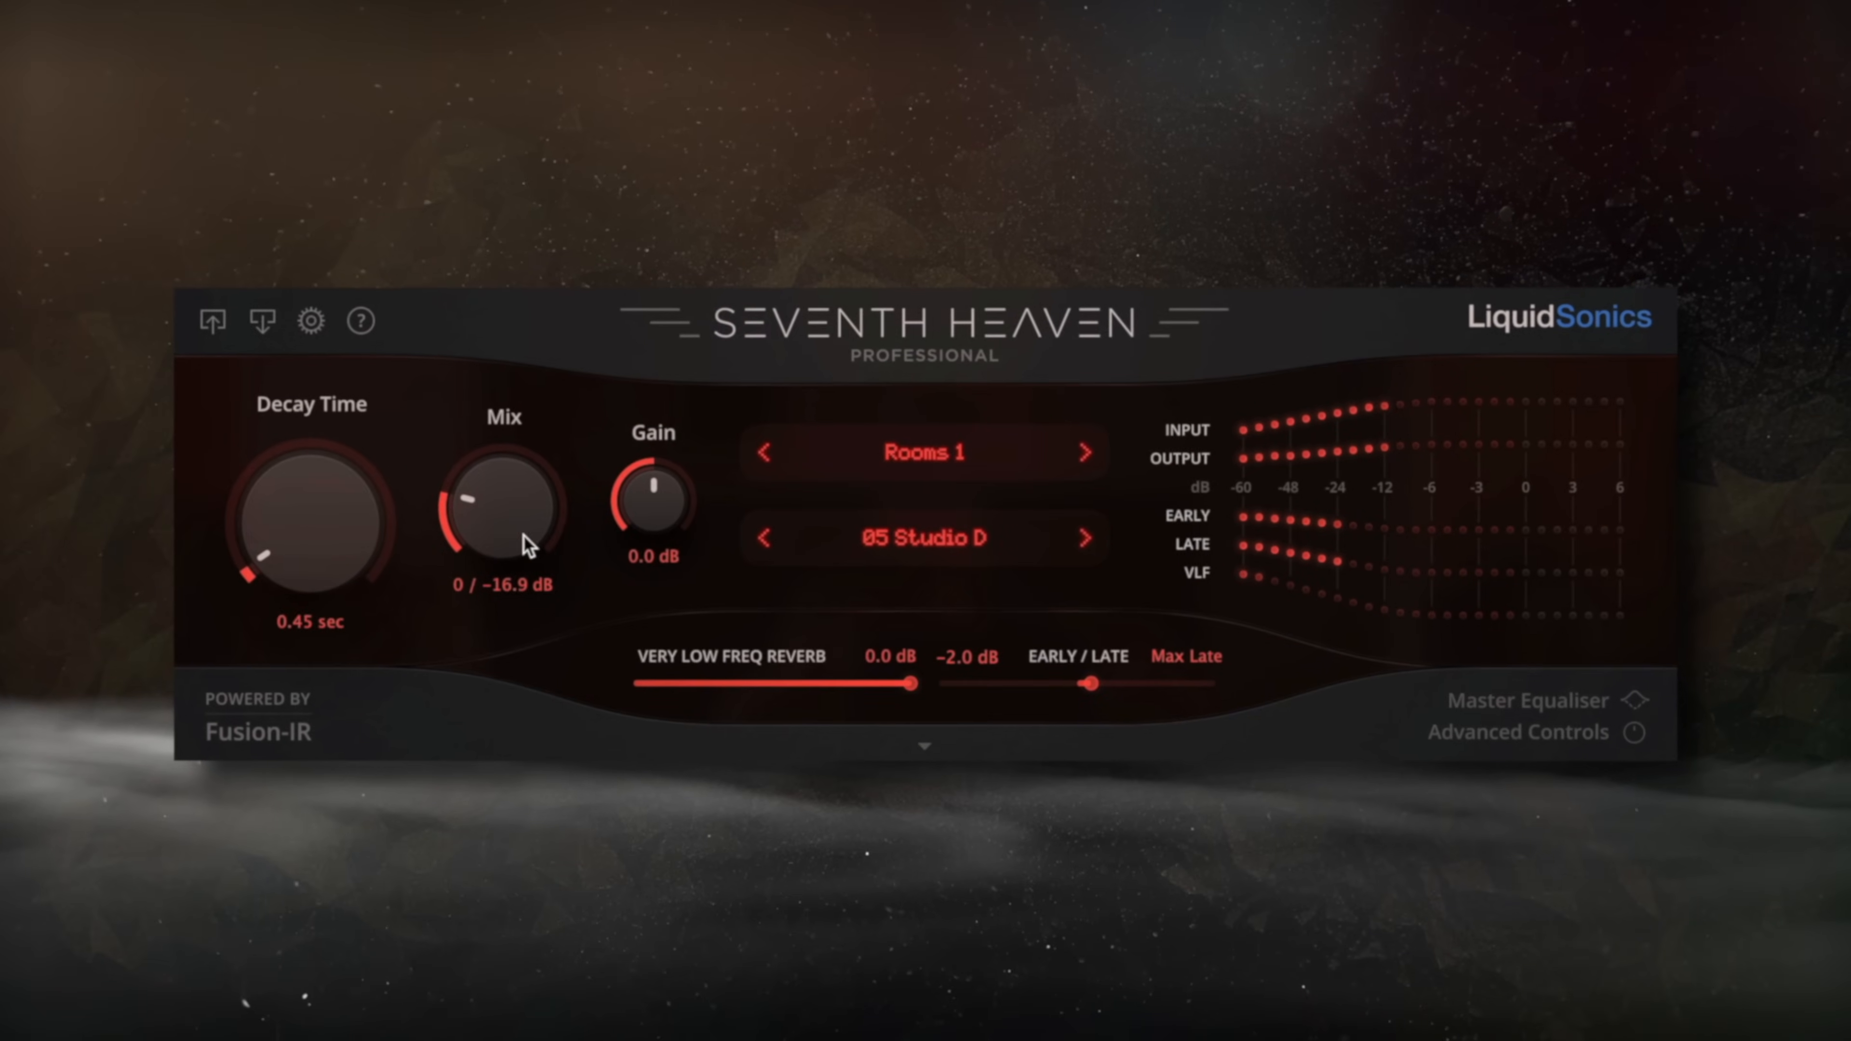
Step: In Seventh Heaven Professional, fine-tune the reverb mix to -17.0 dB
drag(527, 522, 527, 539)
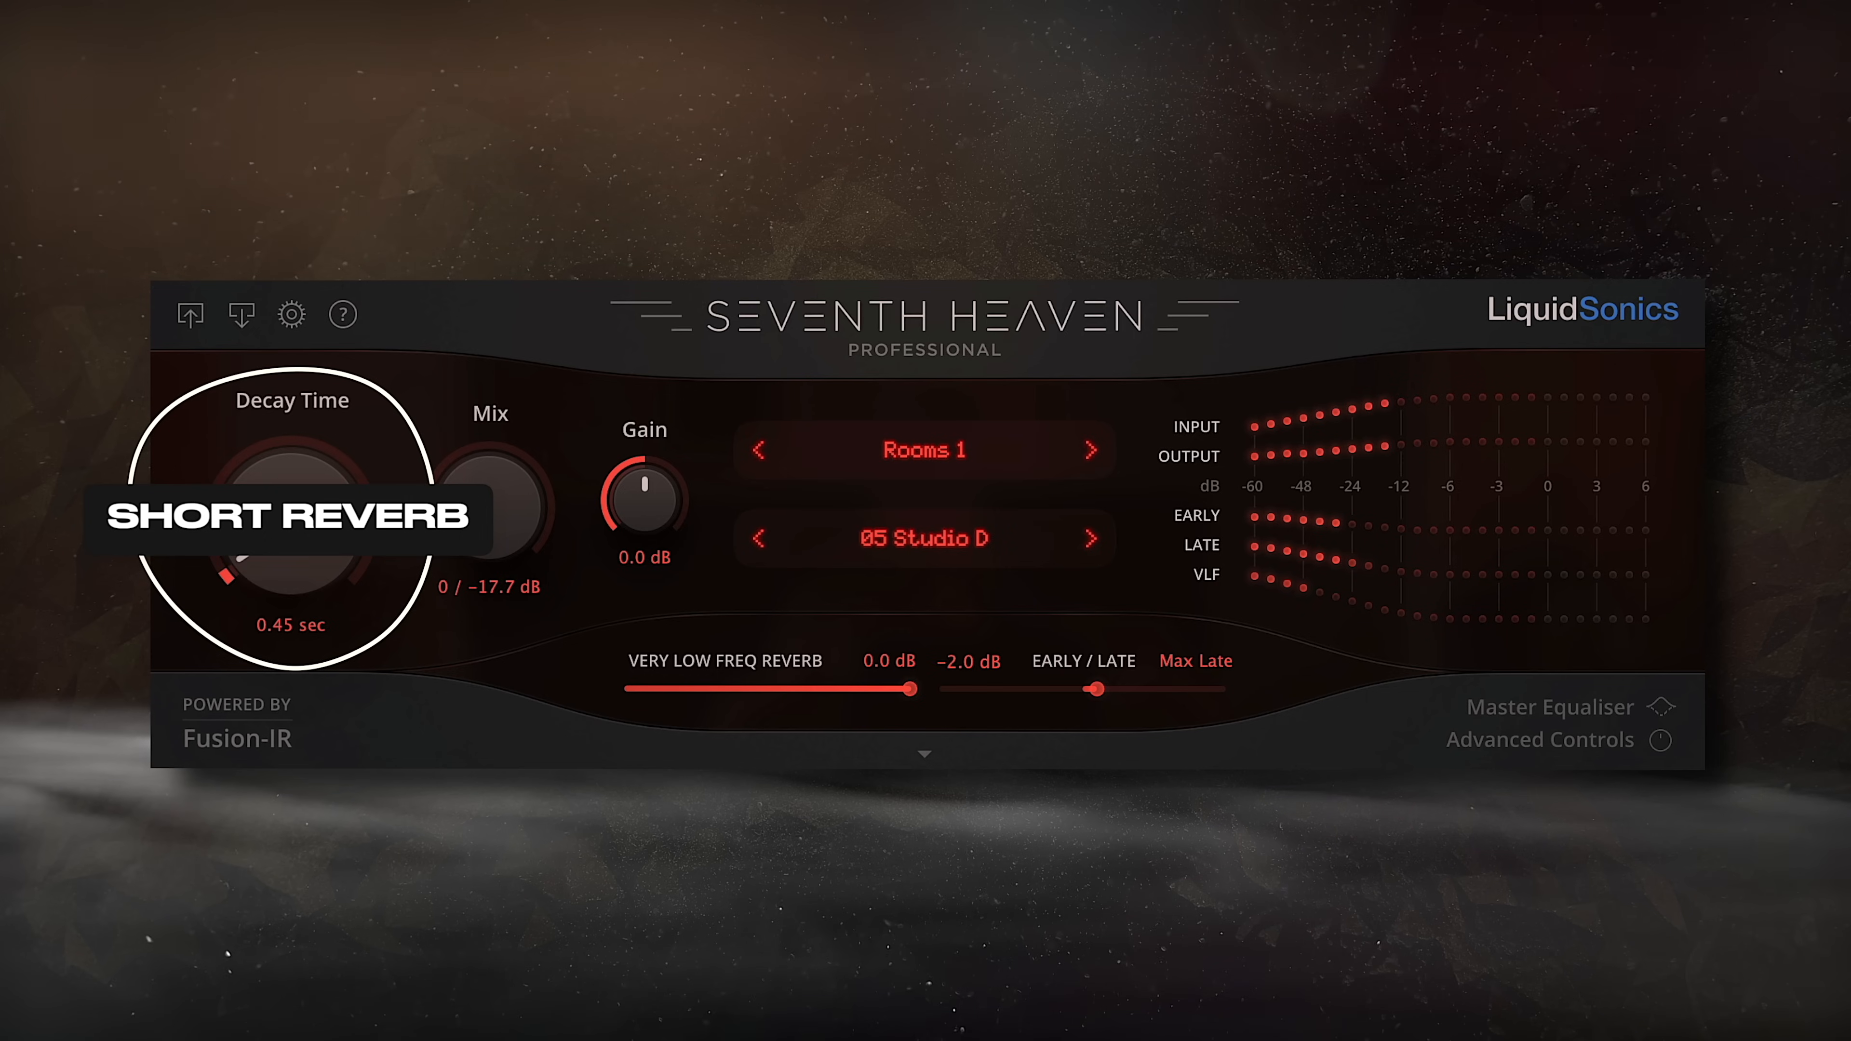
drag(498, 558, 508, 548)
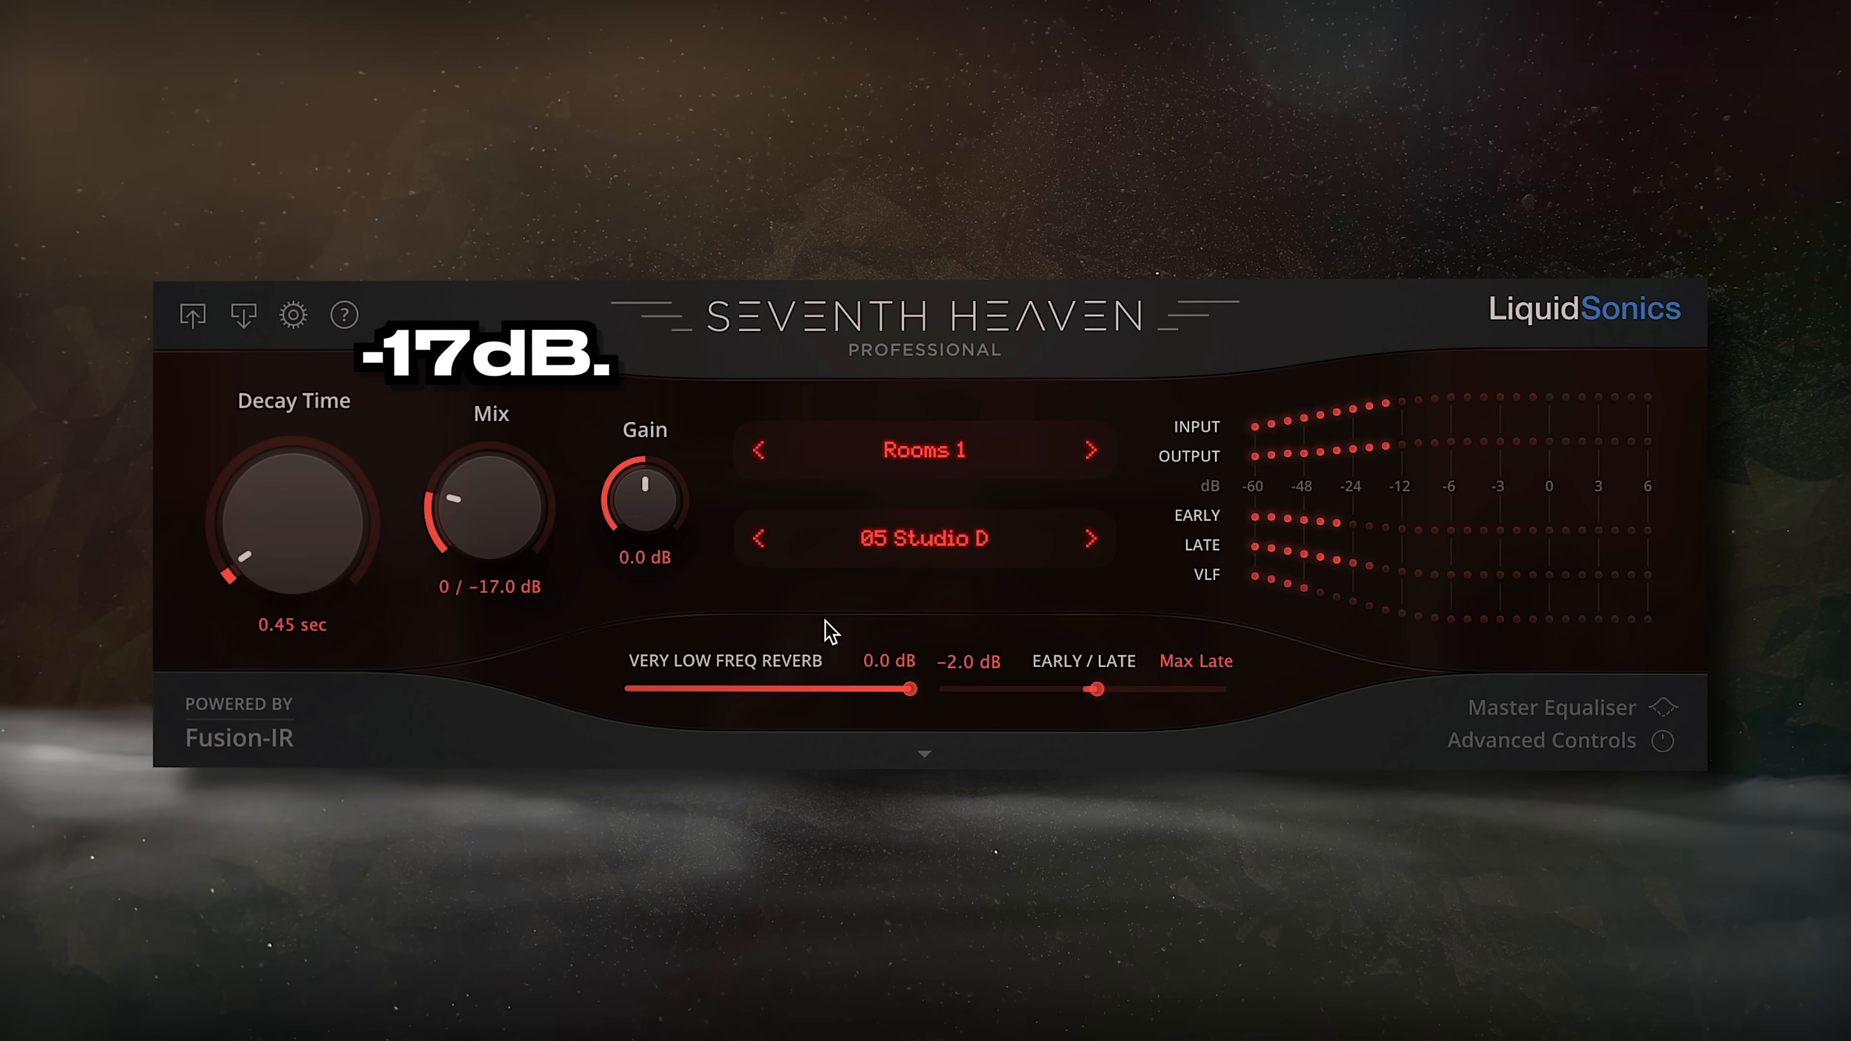
Step: Audition the Rooms 1 reverb presets up to 11 Small Wooden and return to 05 Studio D, keeping the mix at -17.0 dB
click(1091, 539)
click(1091, 540)
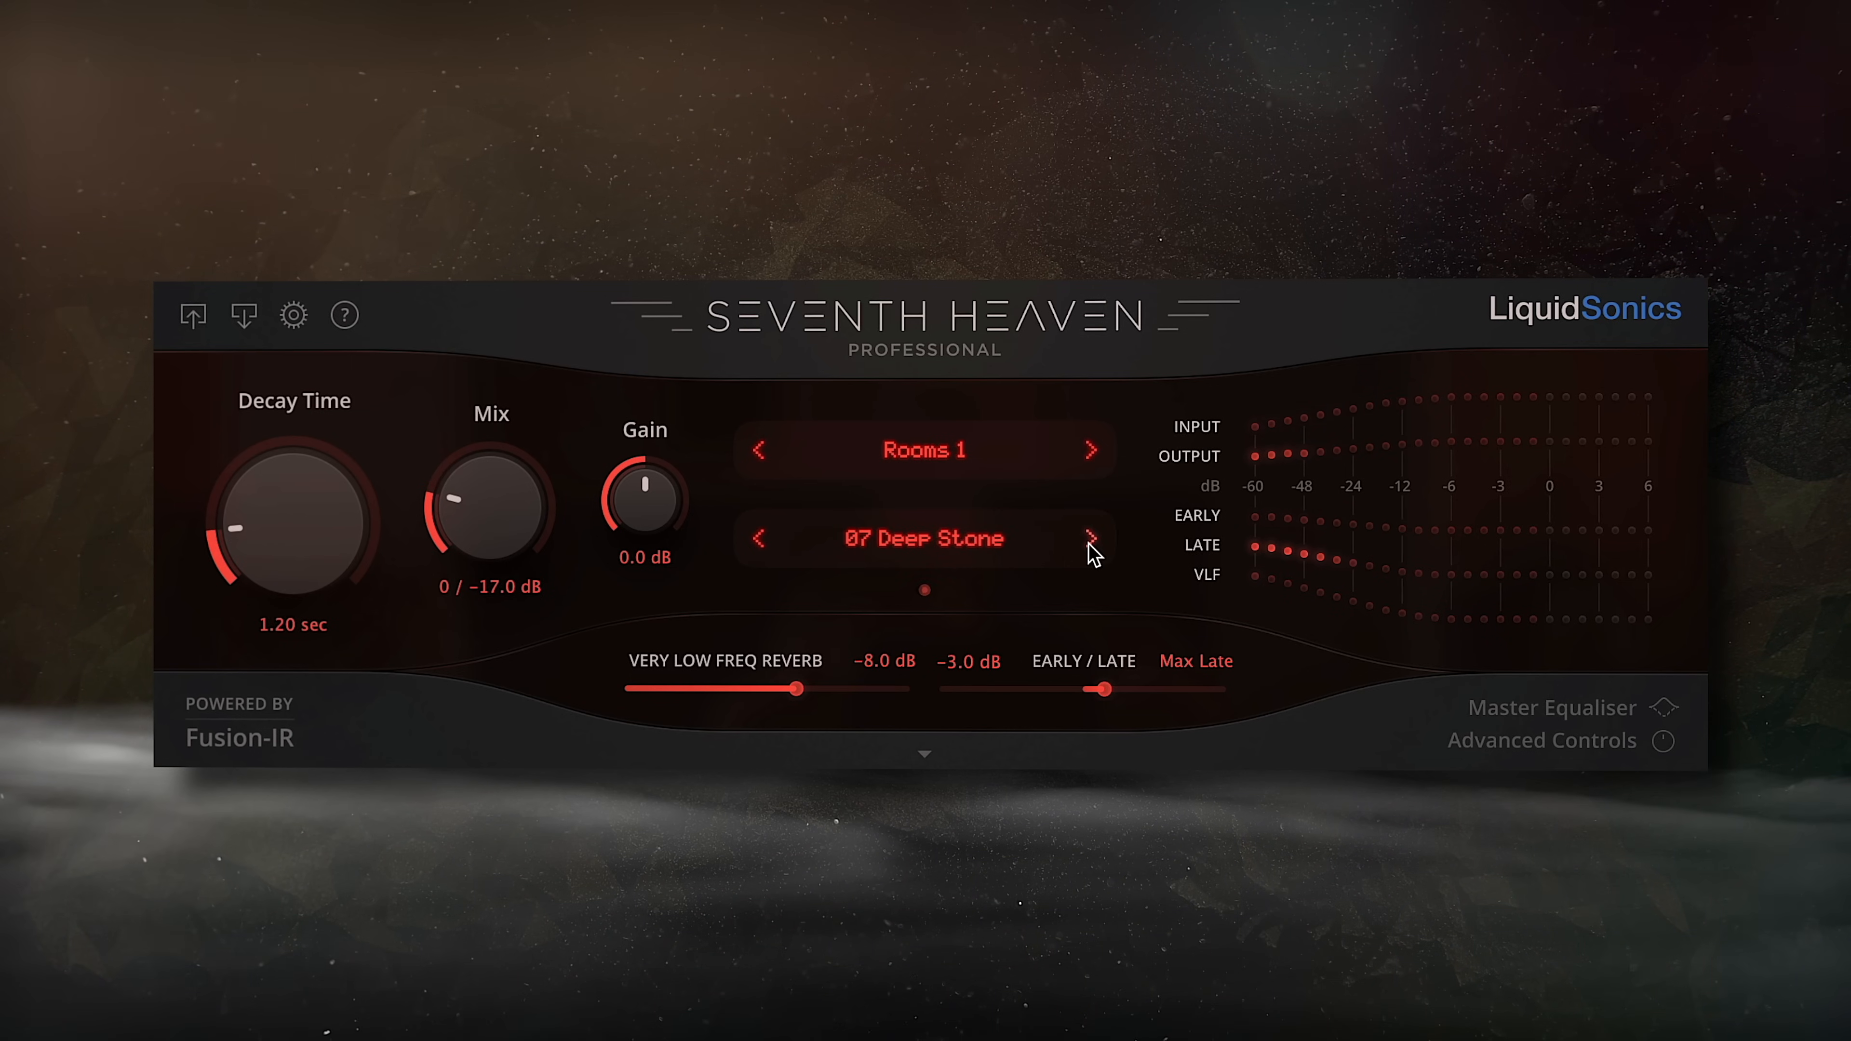
click(1092, 540)
click(1092, 539)
click(1091, 540)
click(1092, 540)
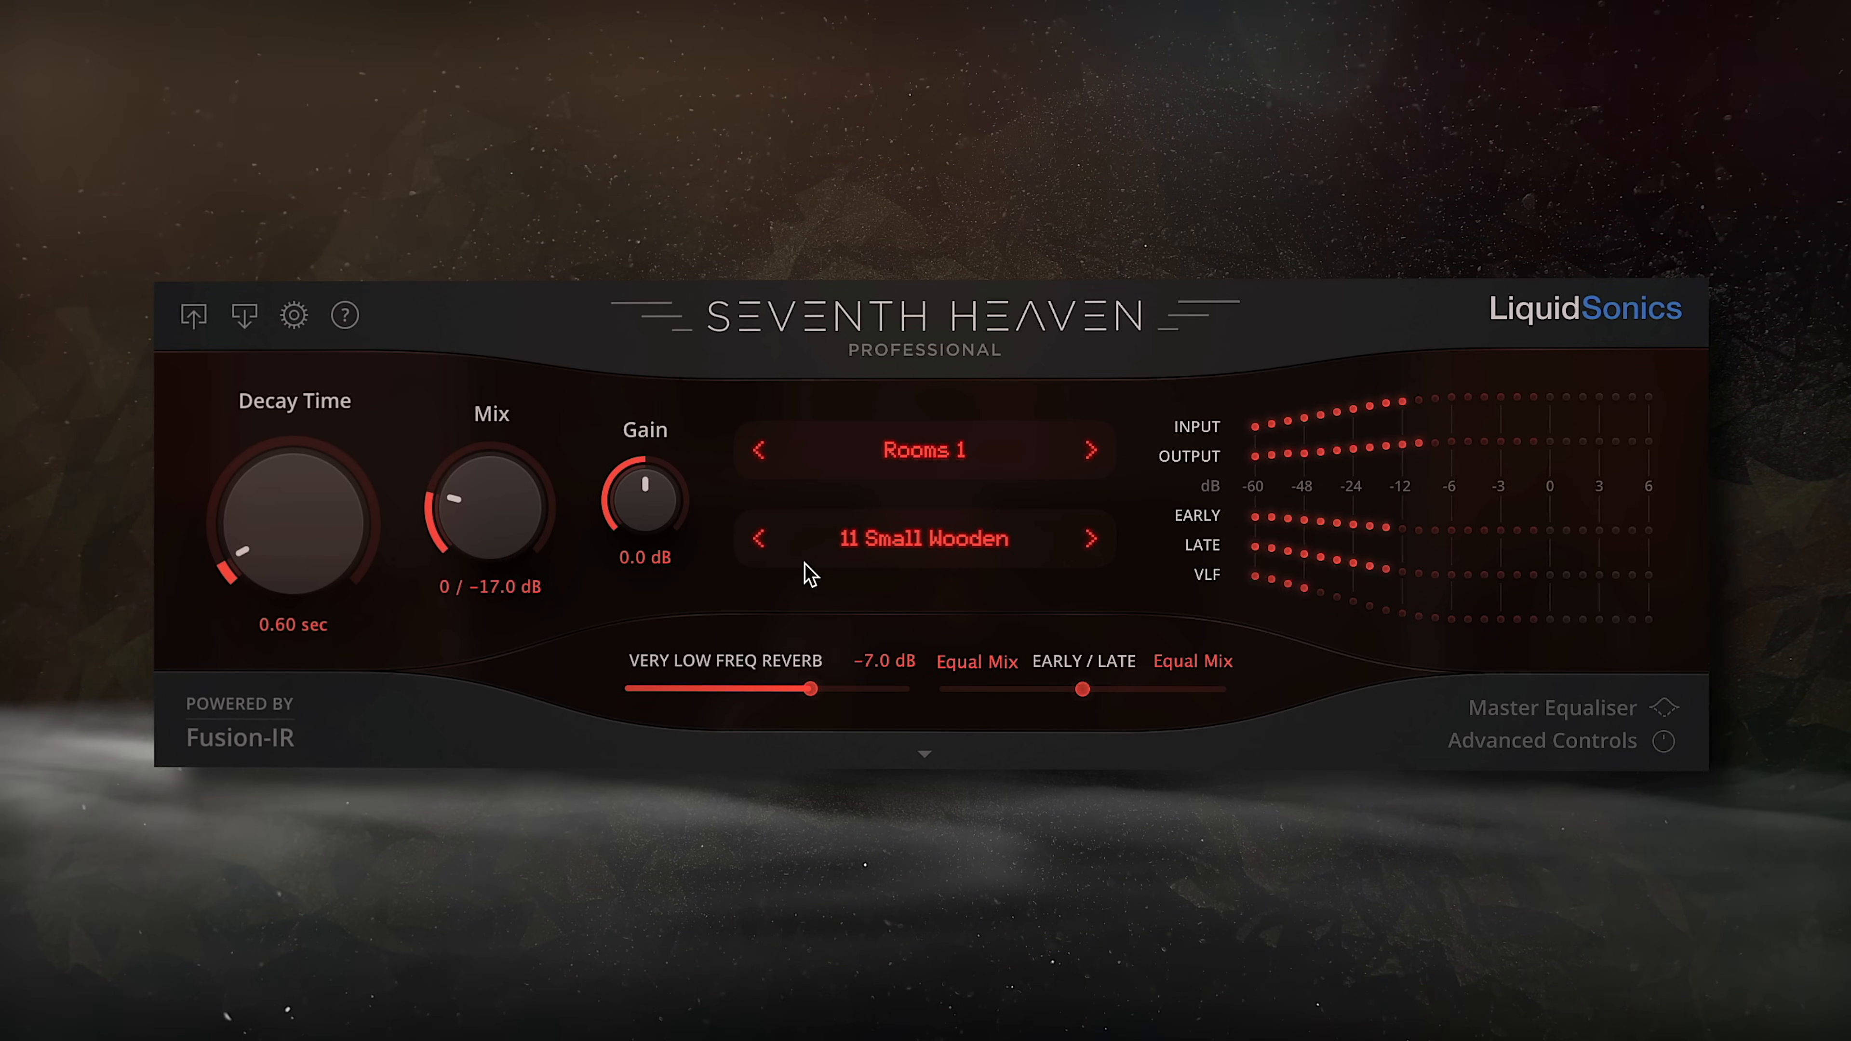
click(760, 538)
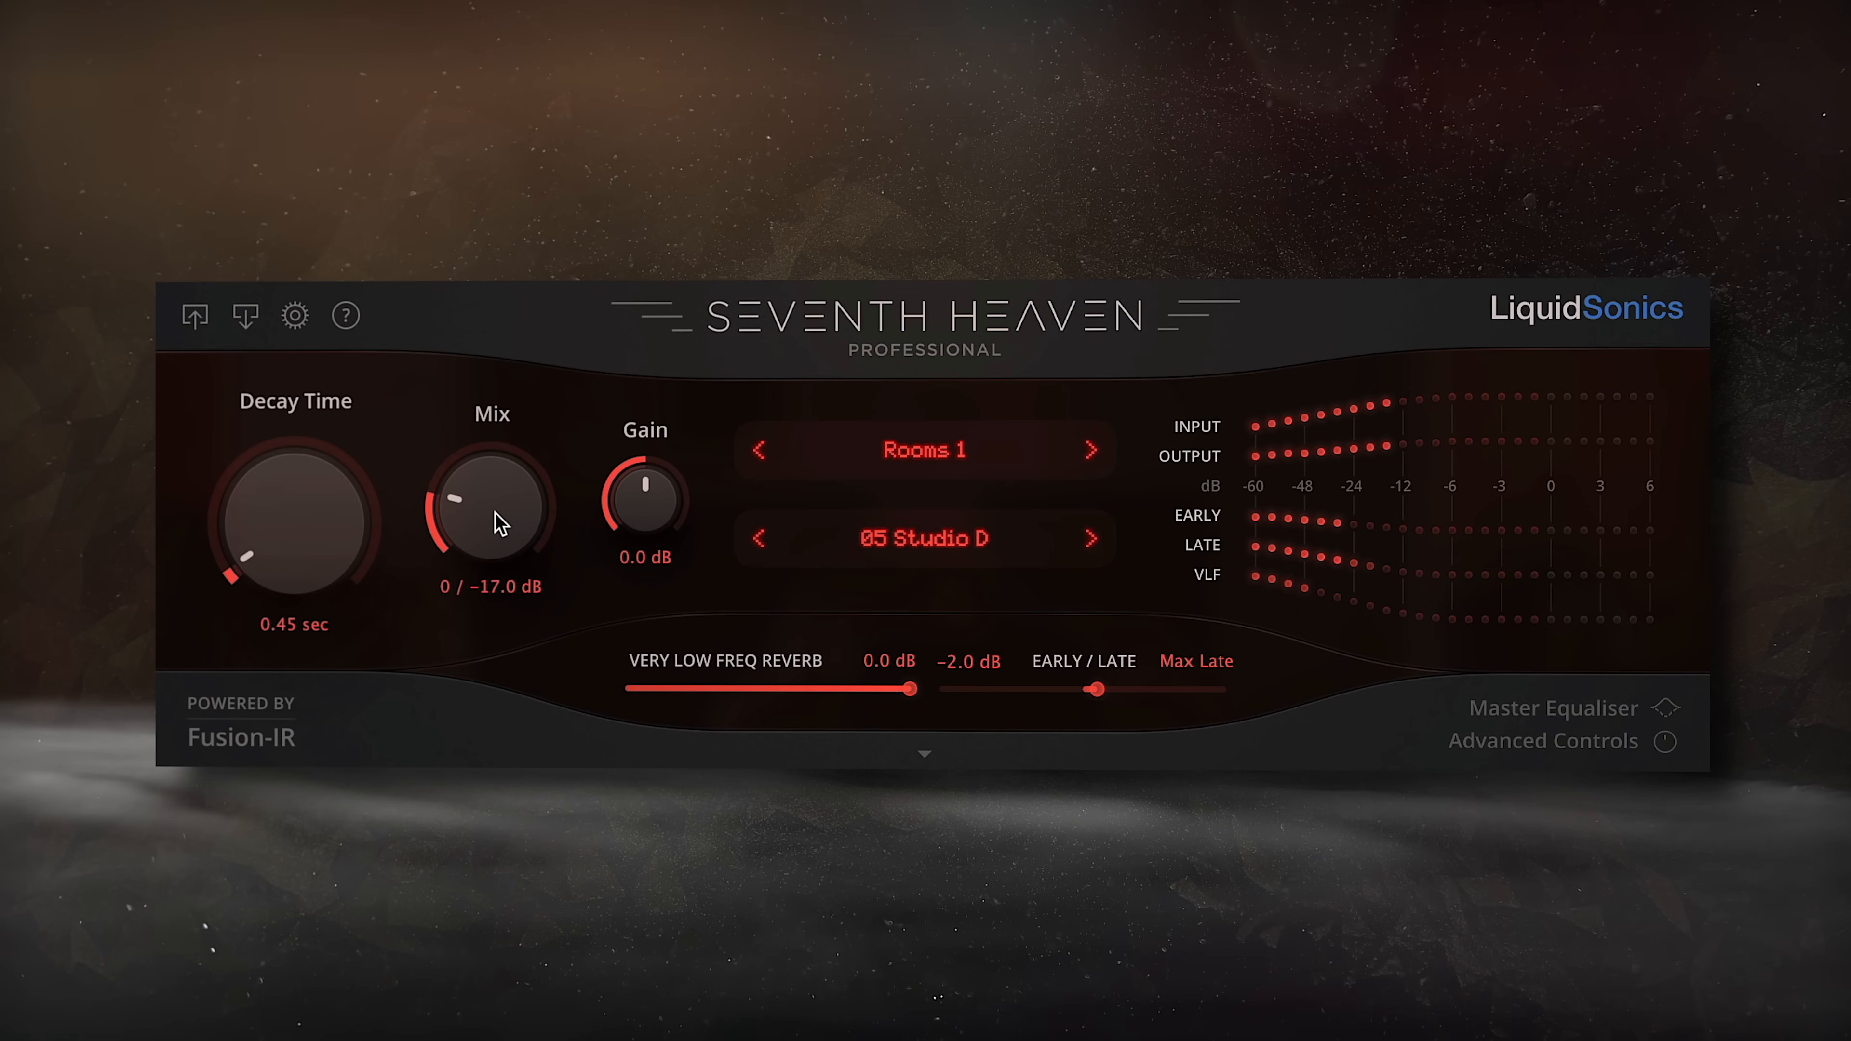
drag(500, 522, 500, 524)
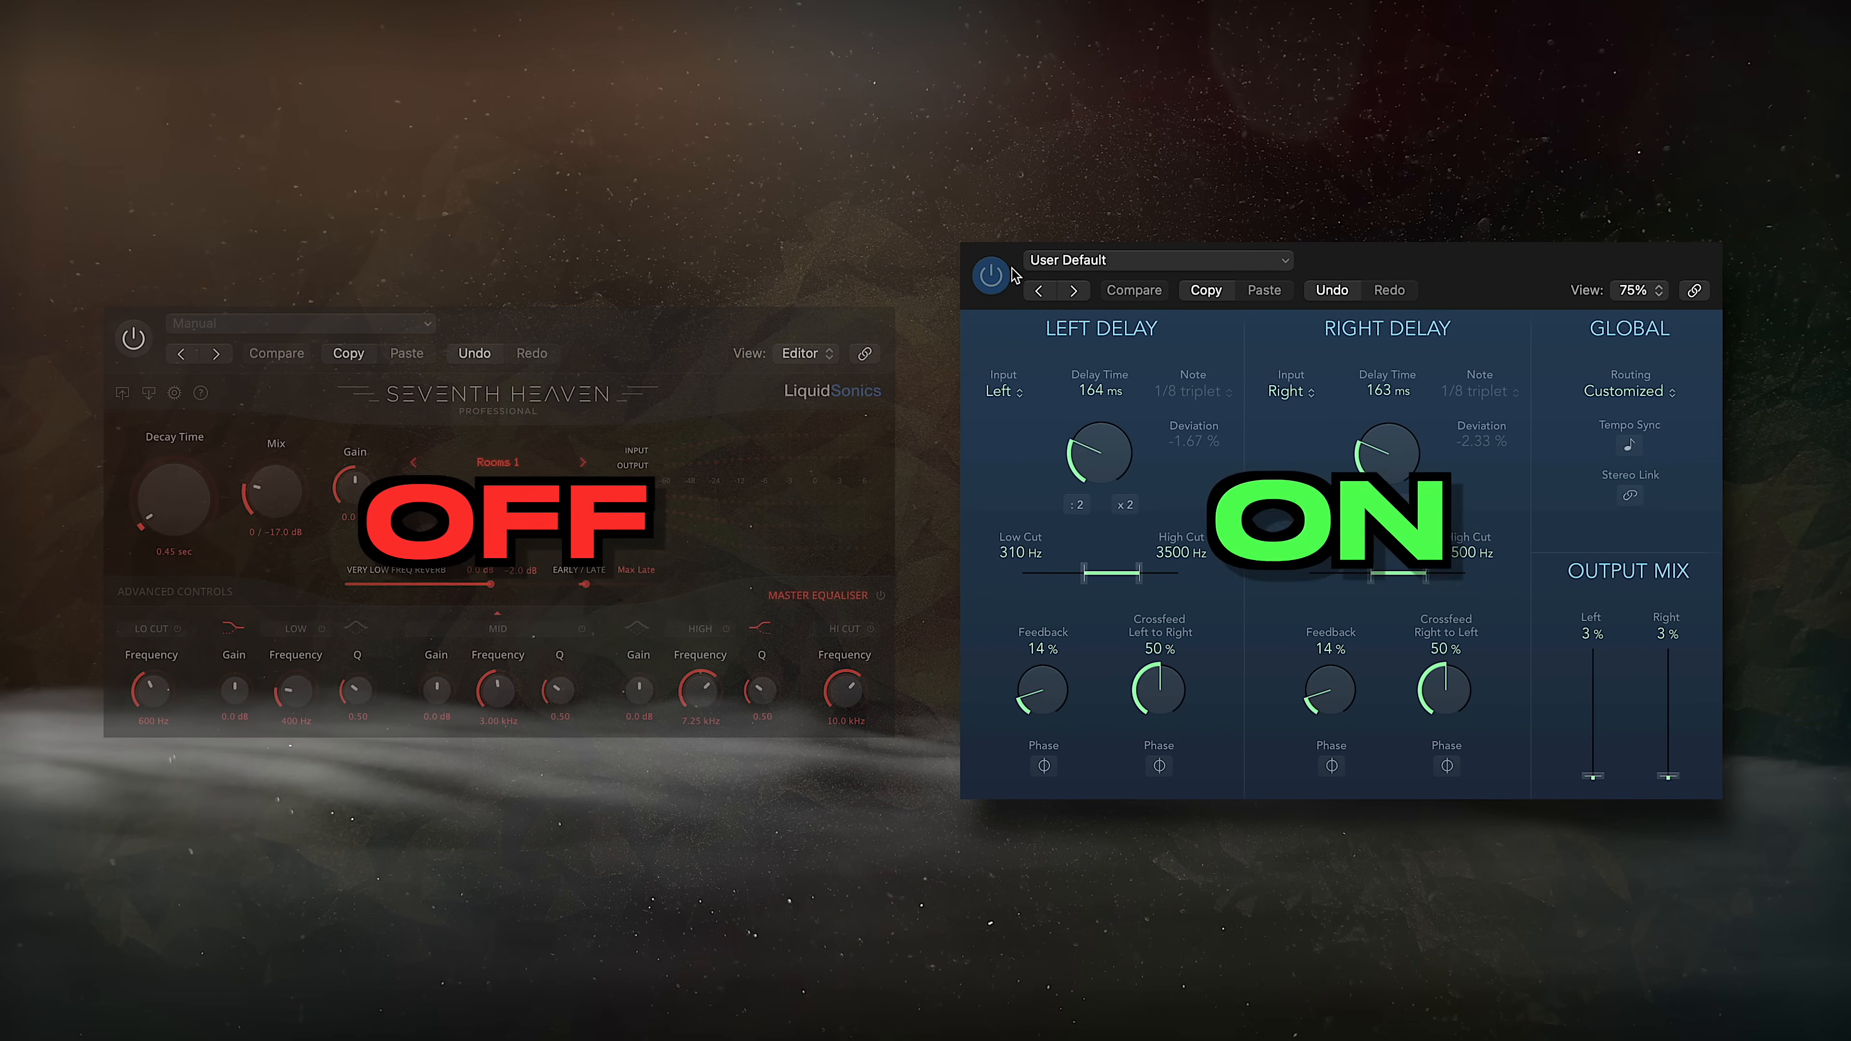
Step: Switch the Seventh Heaven reverb and the stereo delay on and off to compare the vocal with each one and both together
click(131, 340)
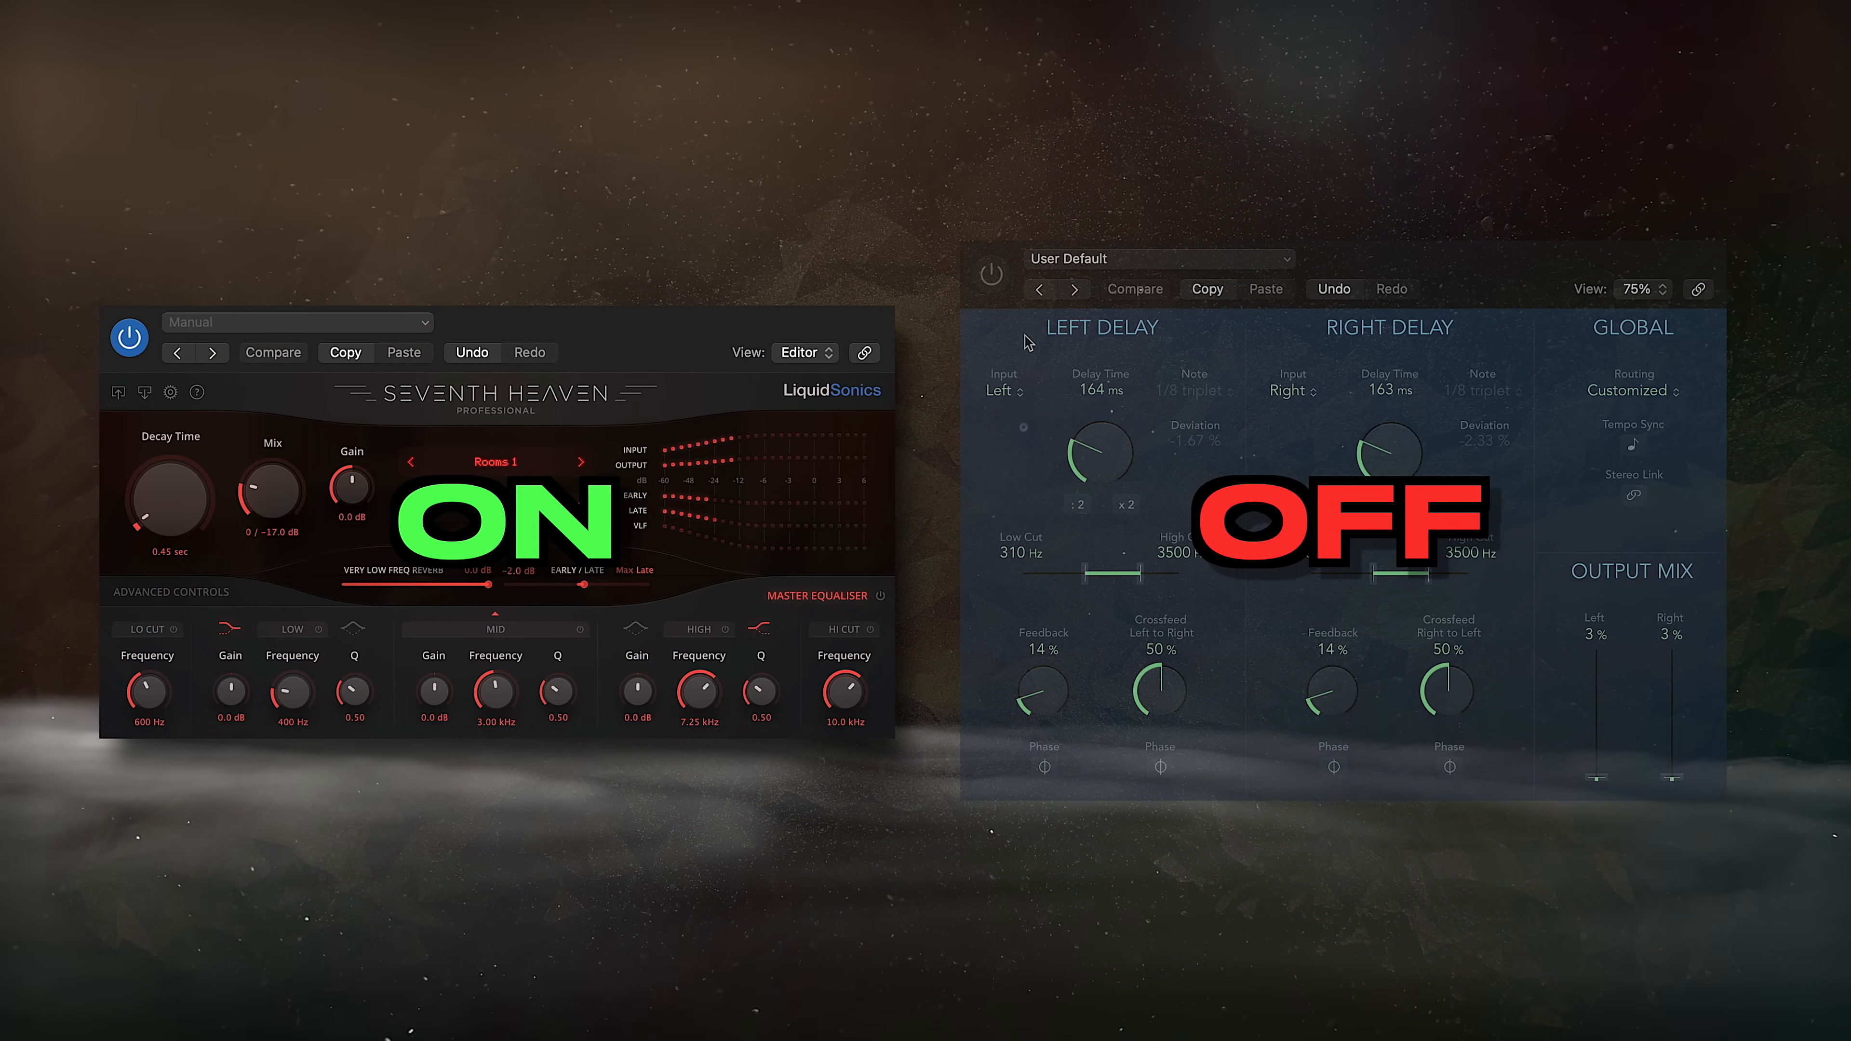
click(993, 275)
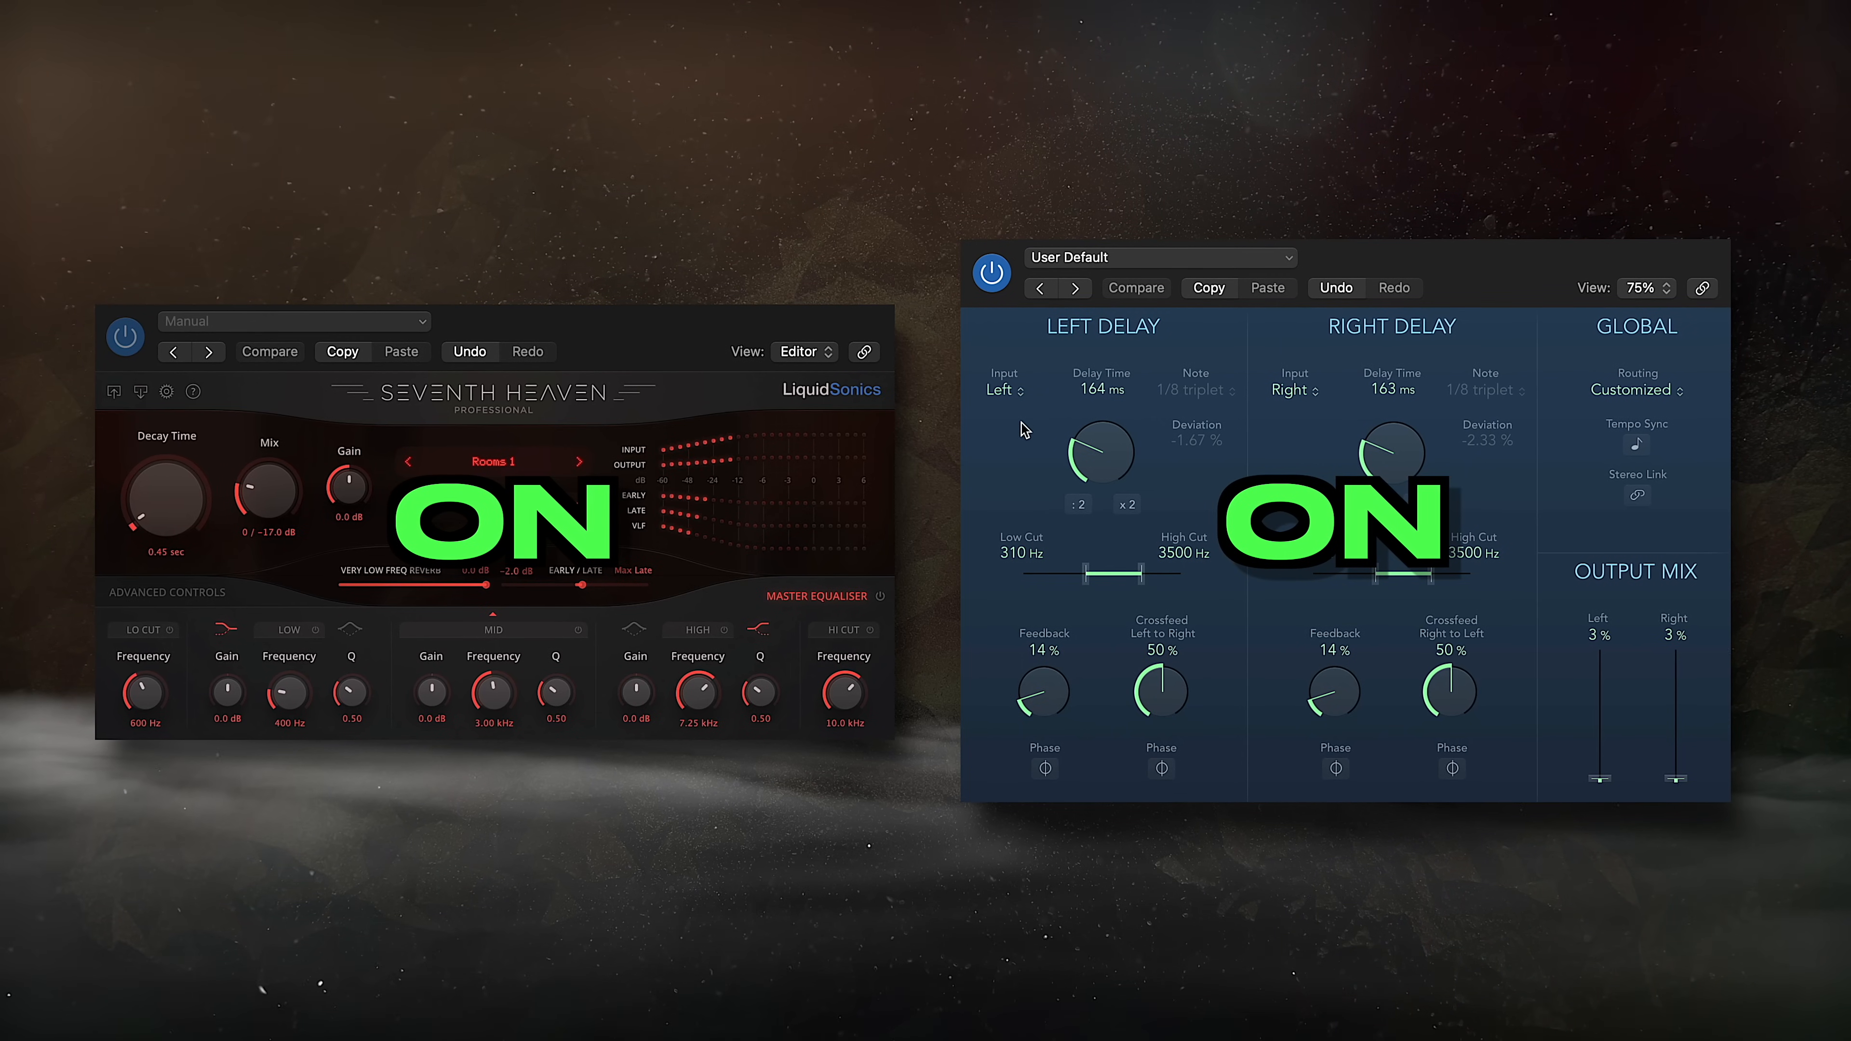
click(993, 276)
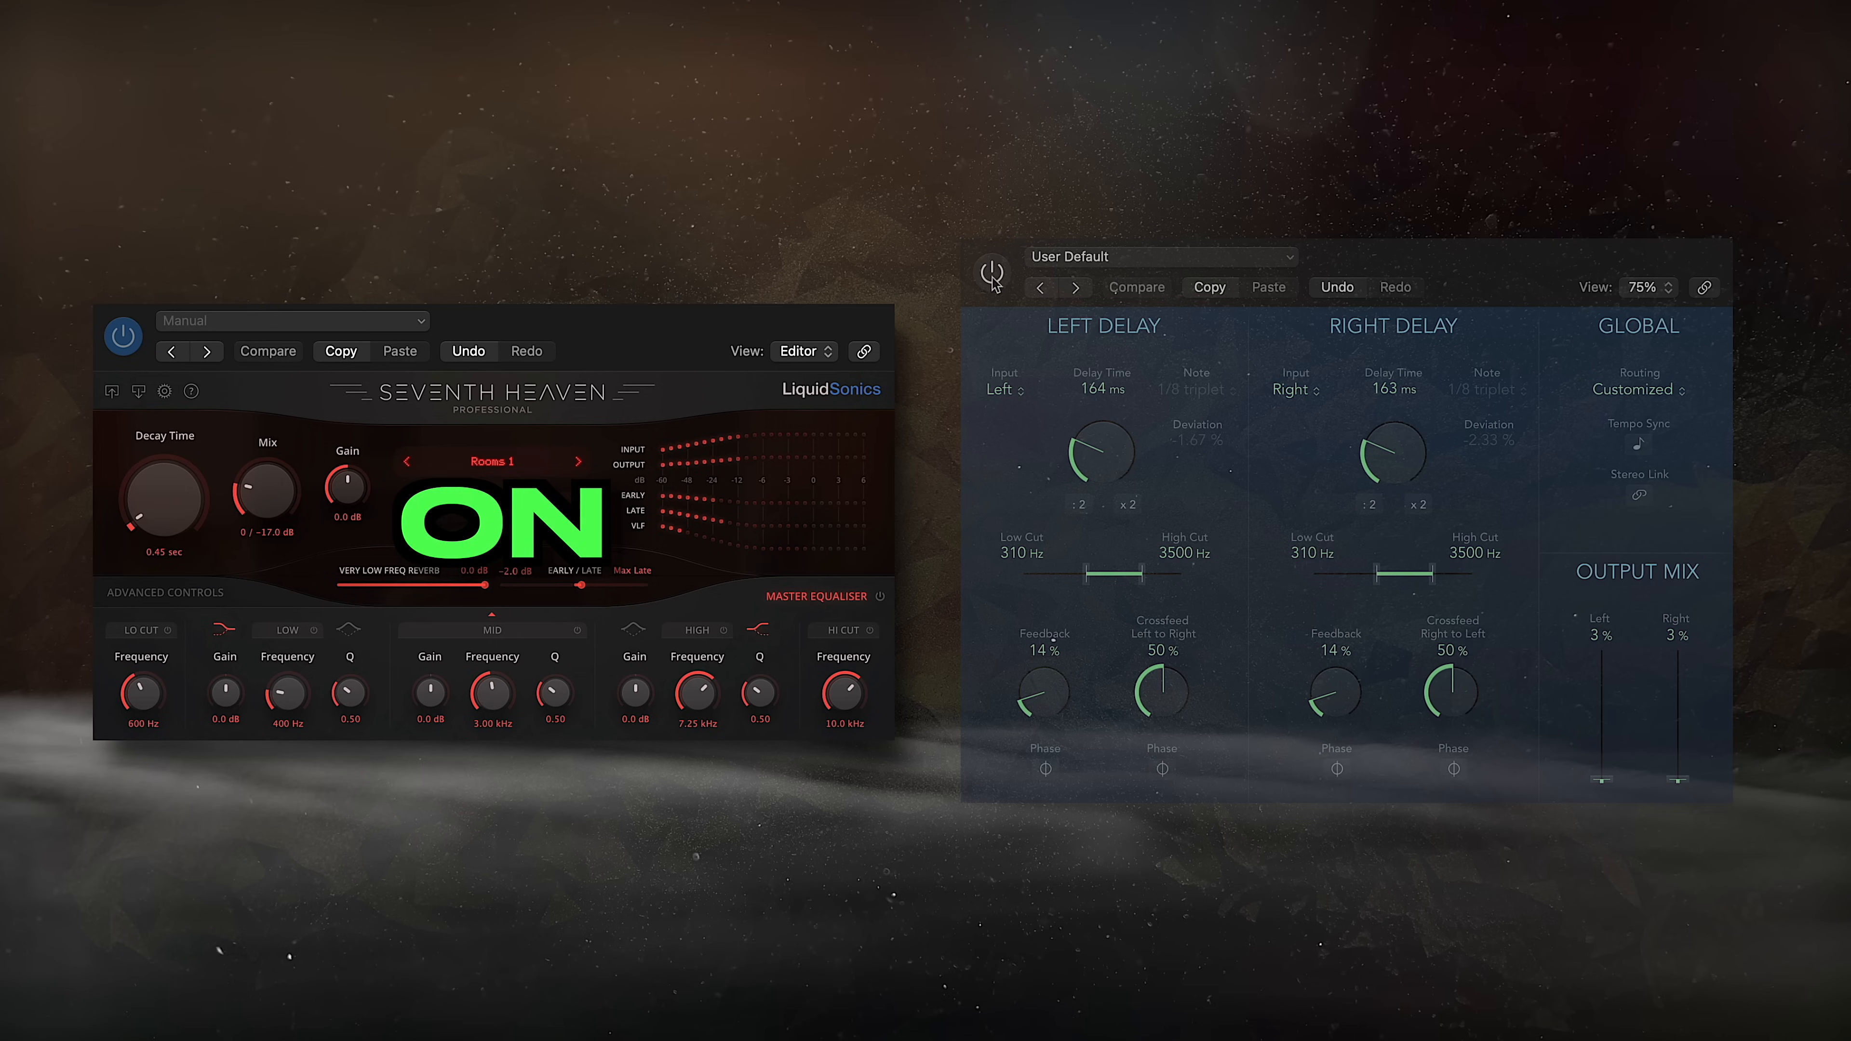
Step: Bypass and re-enable the Seventh Heaven reverb for comparison, and switch the stereo delay back on
click(123, 336)
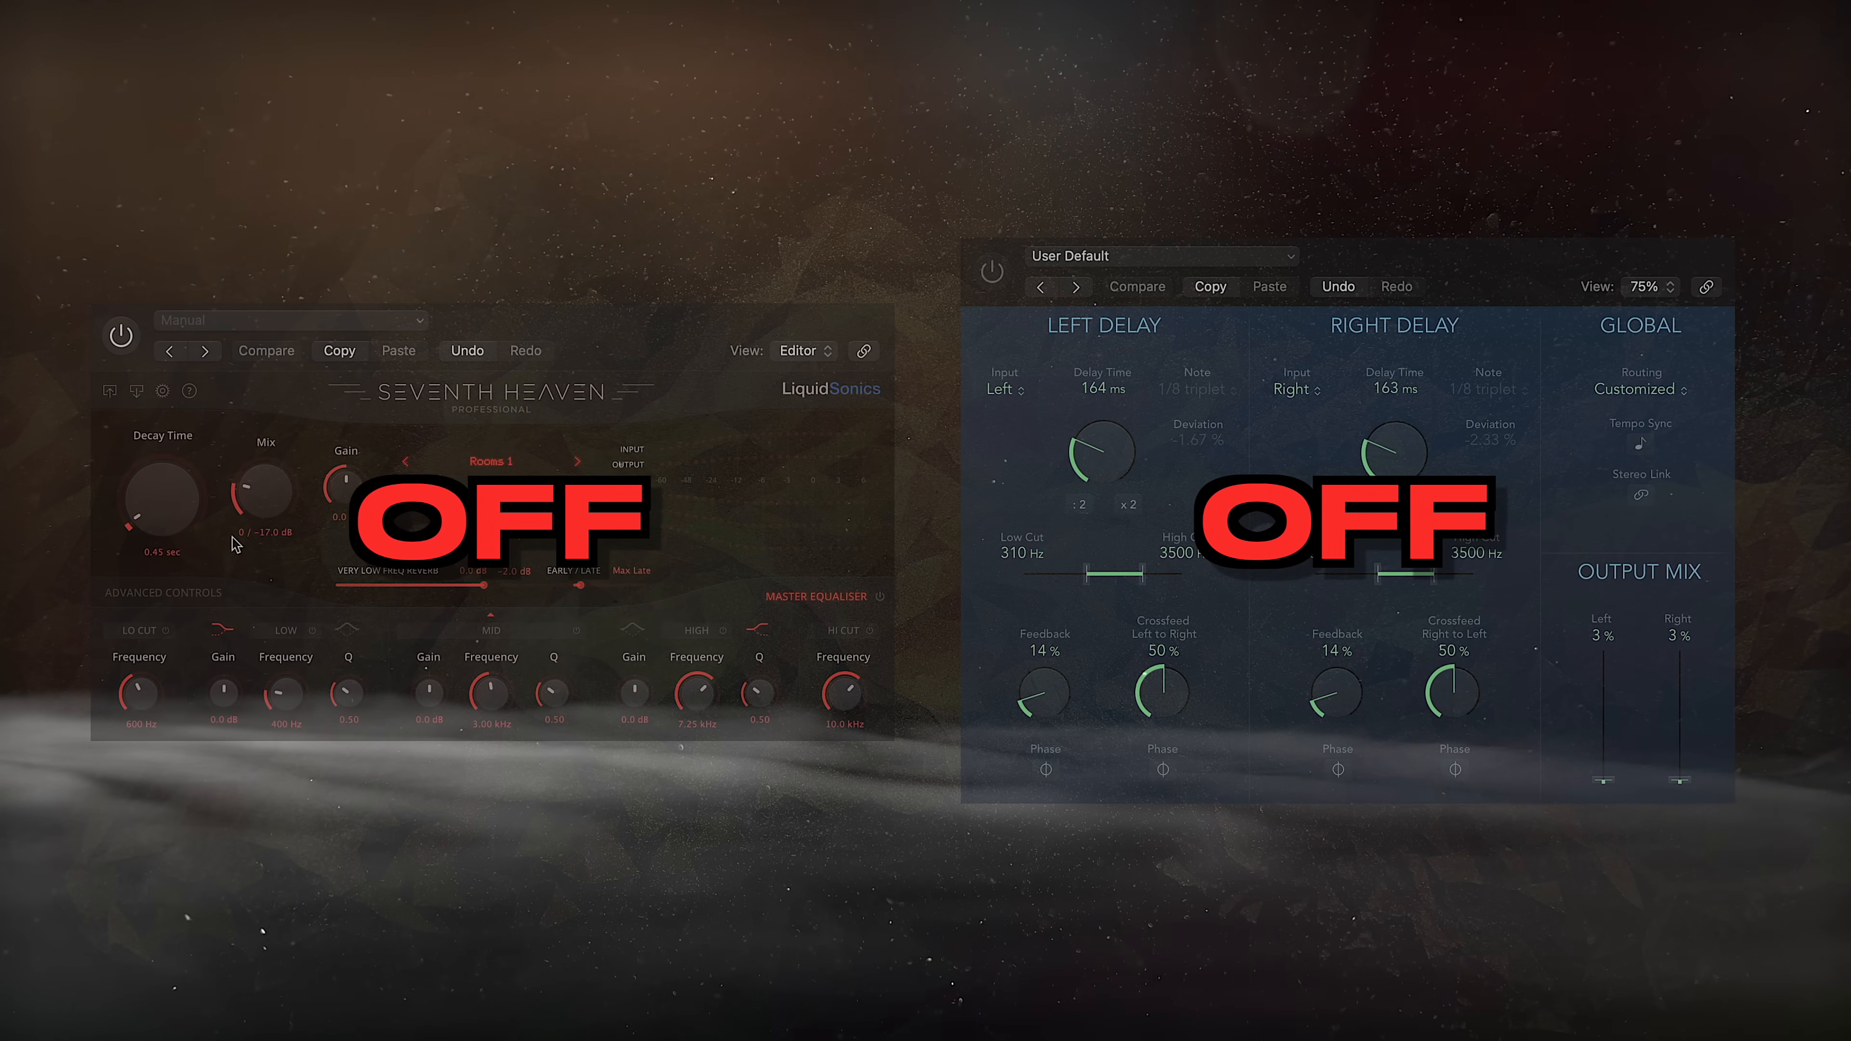
click(119, 336)
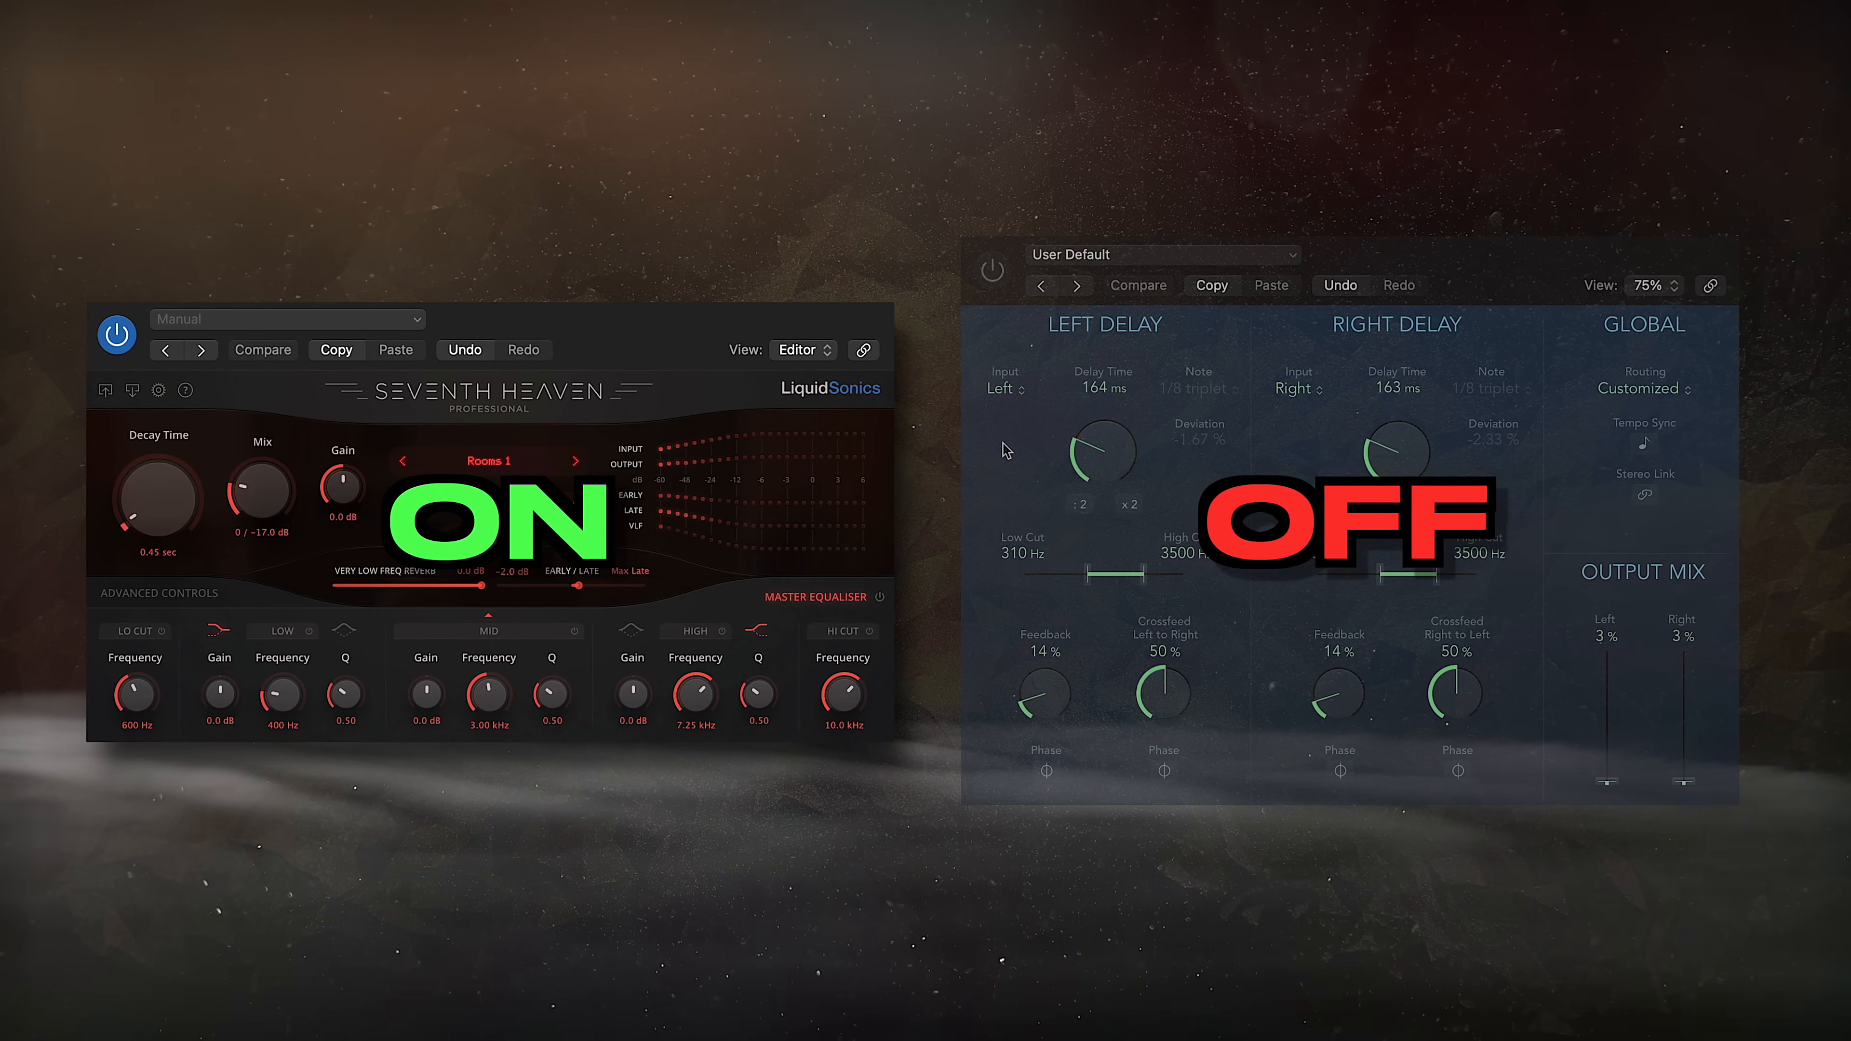
click(993, 270)
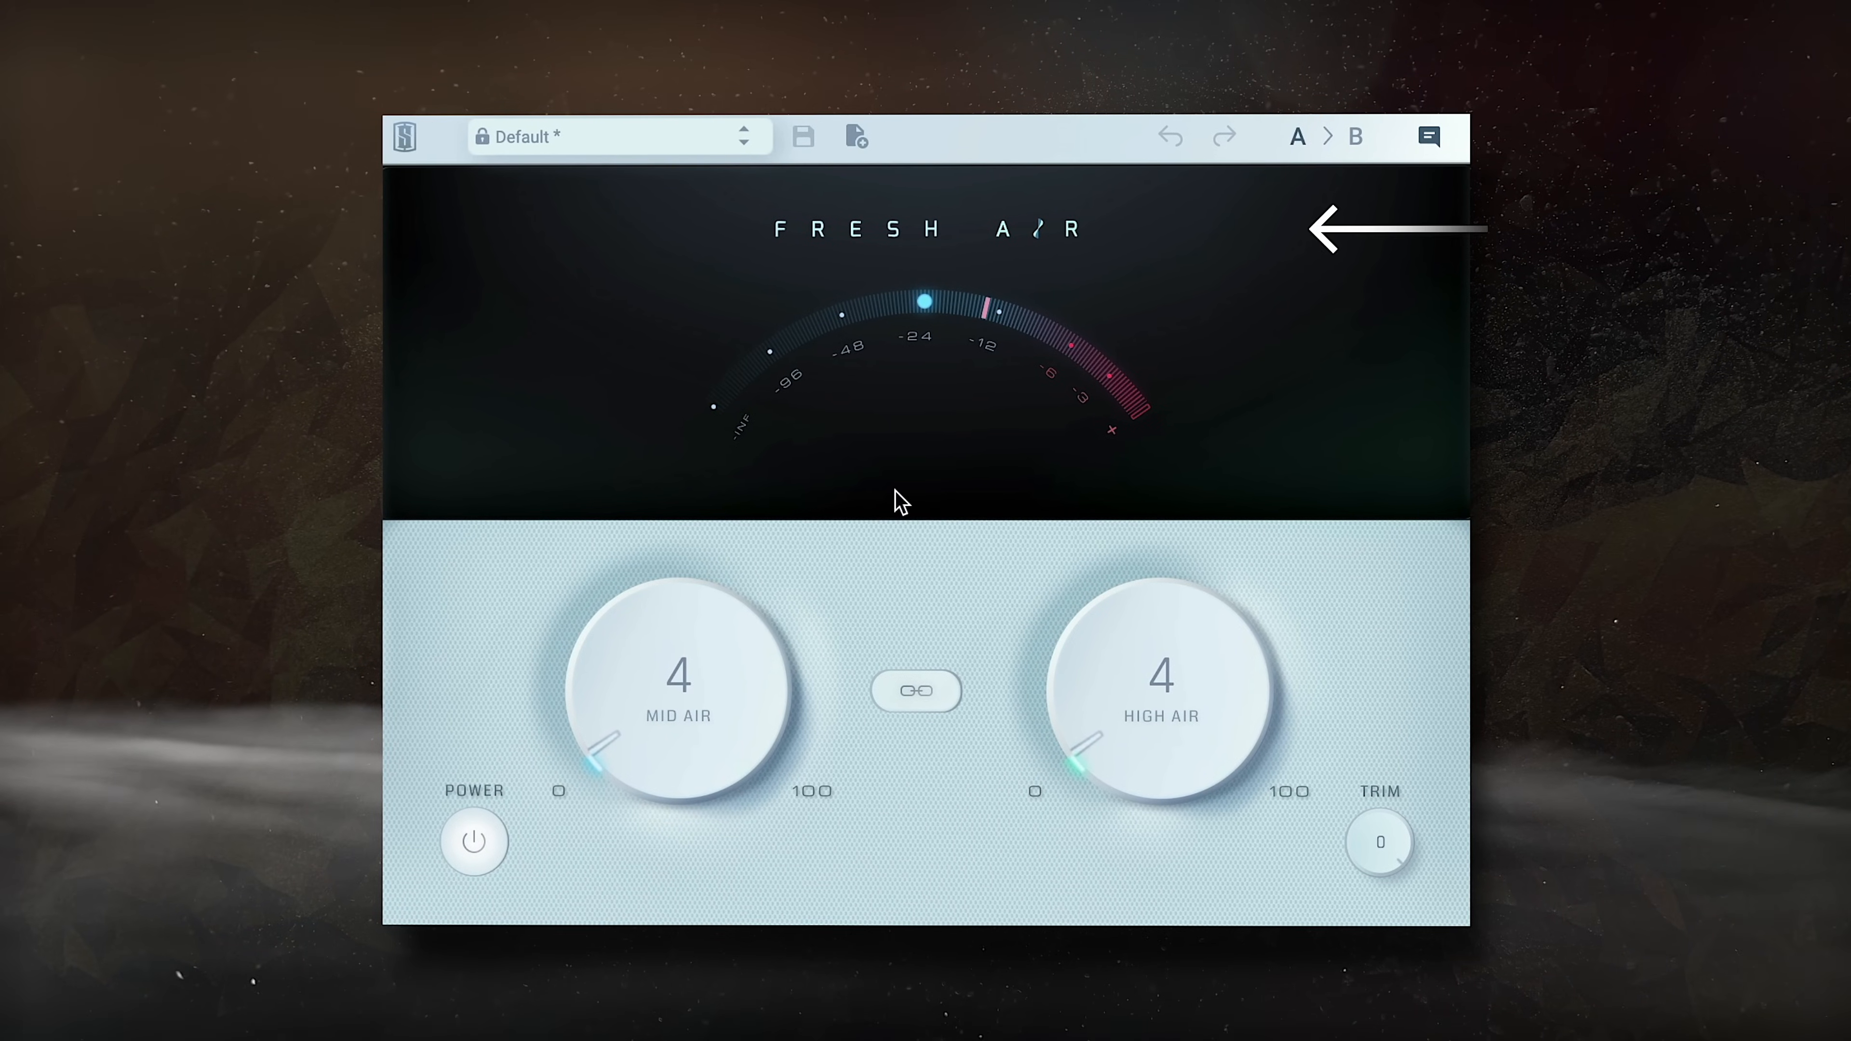
Step: Fine-tune Fresh Air's Mid Air amount to 4 to match High Air
mouse_move(830, 264)
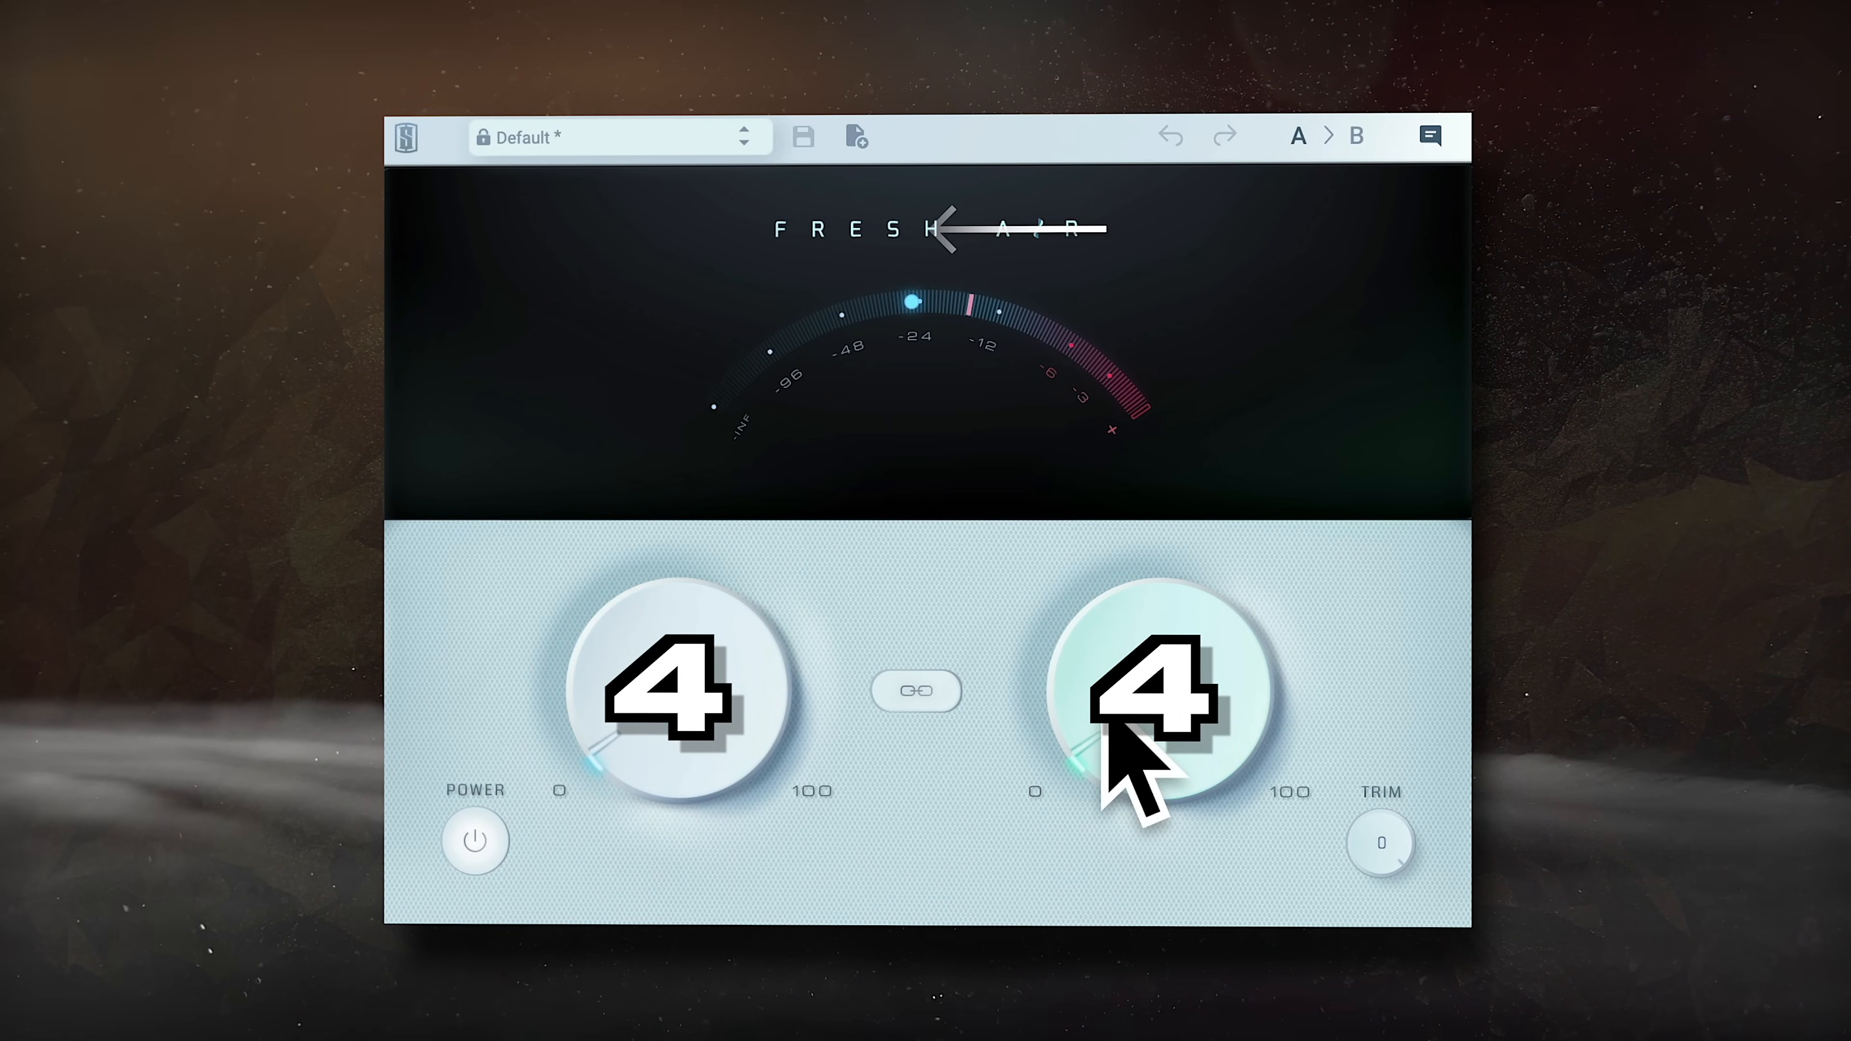
mouse_move(612, 729)
drag(612, 730, 612, 724)
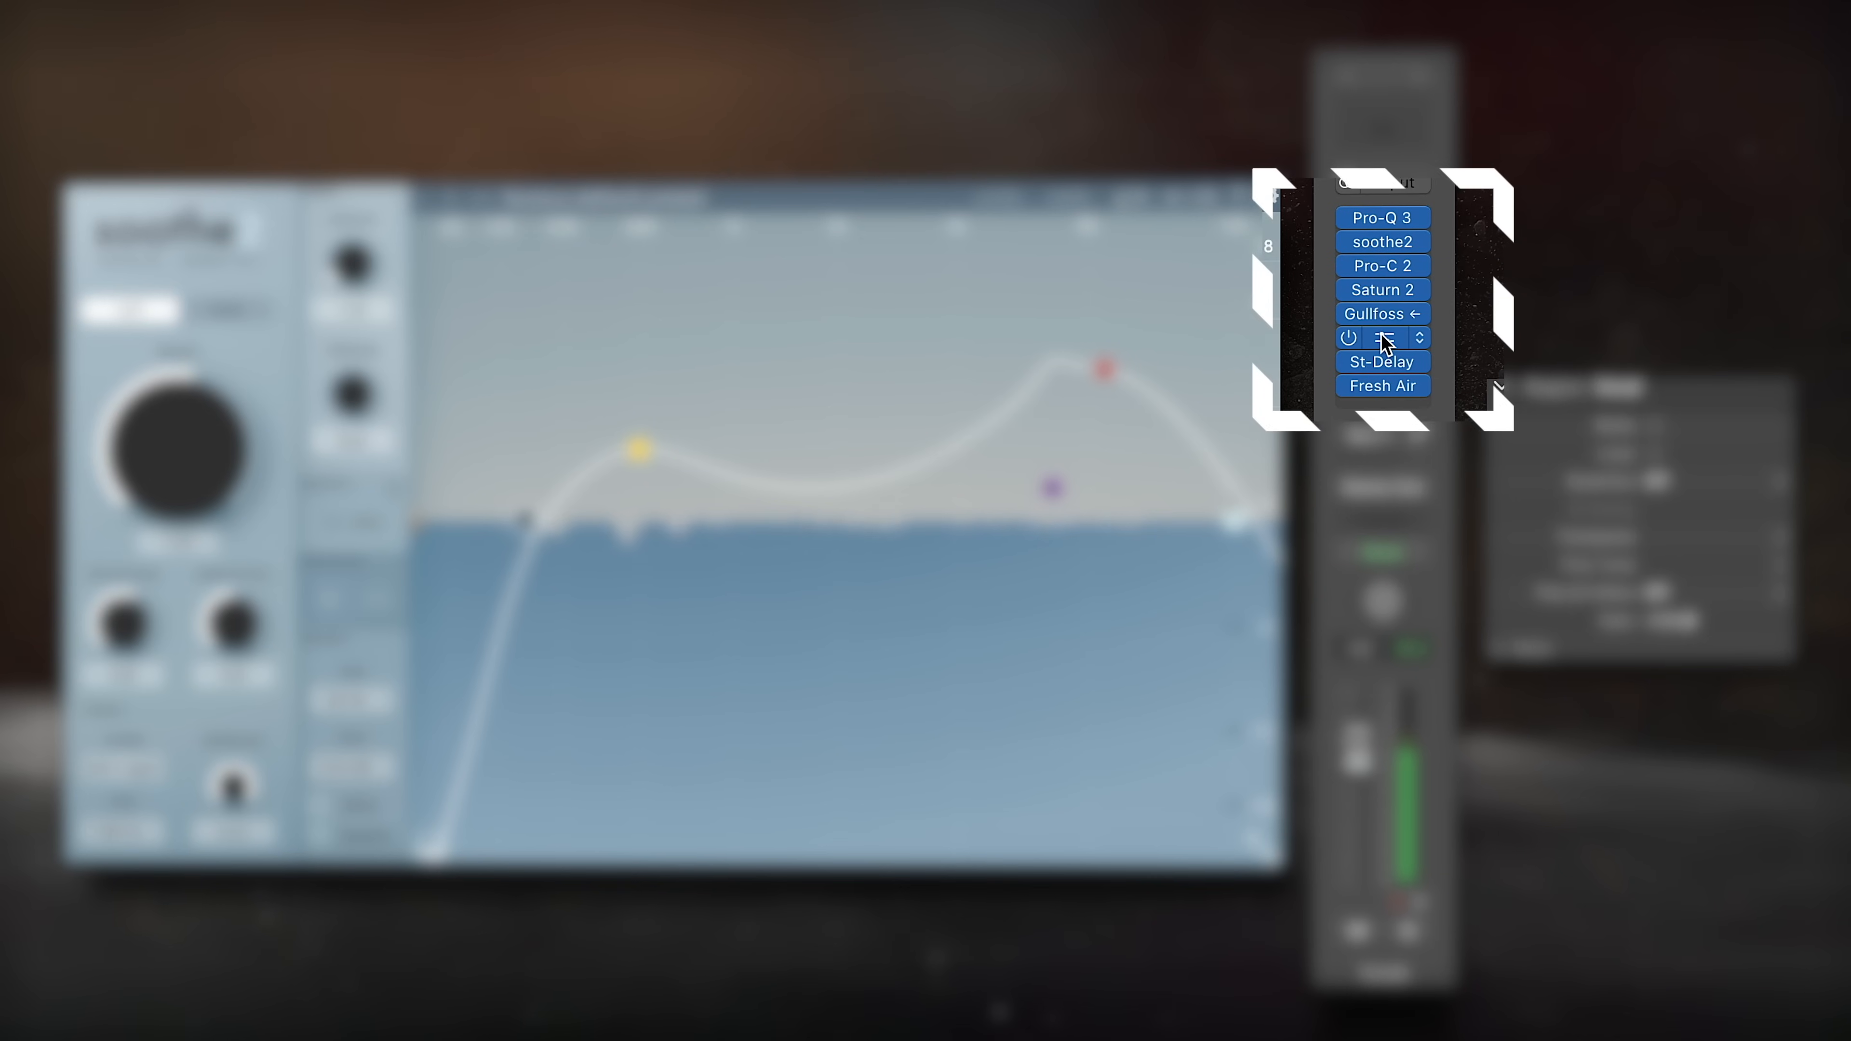
Step: Fine-tune the gain of the Vocal region
mouse_move(1389, 362)
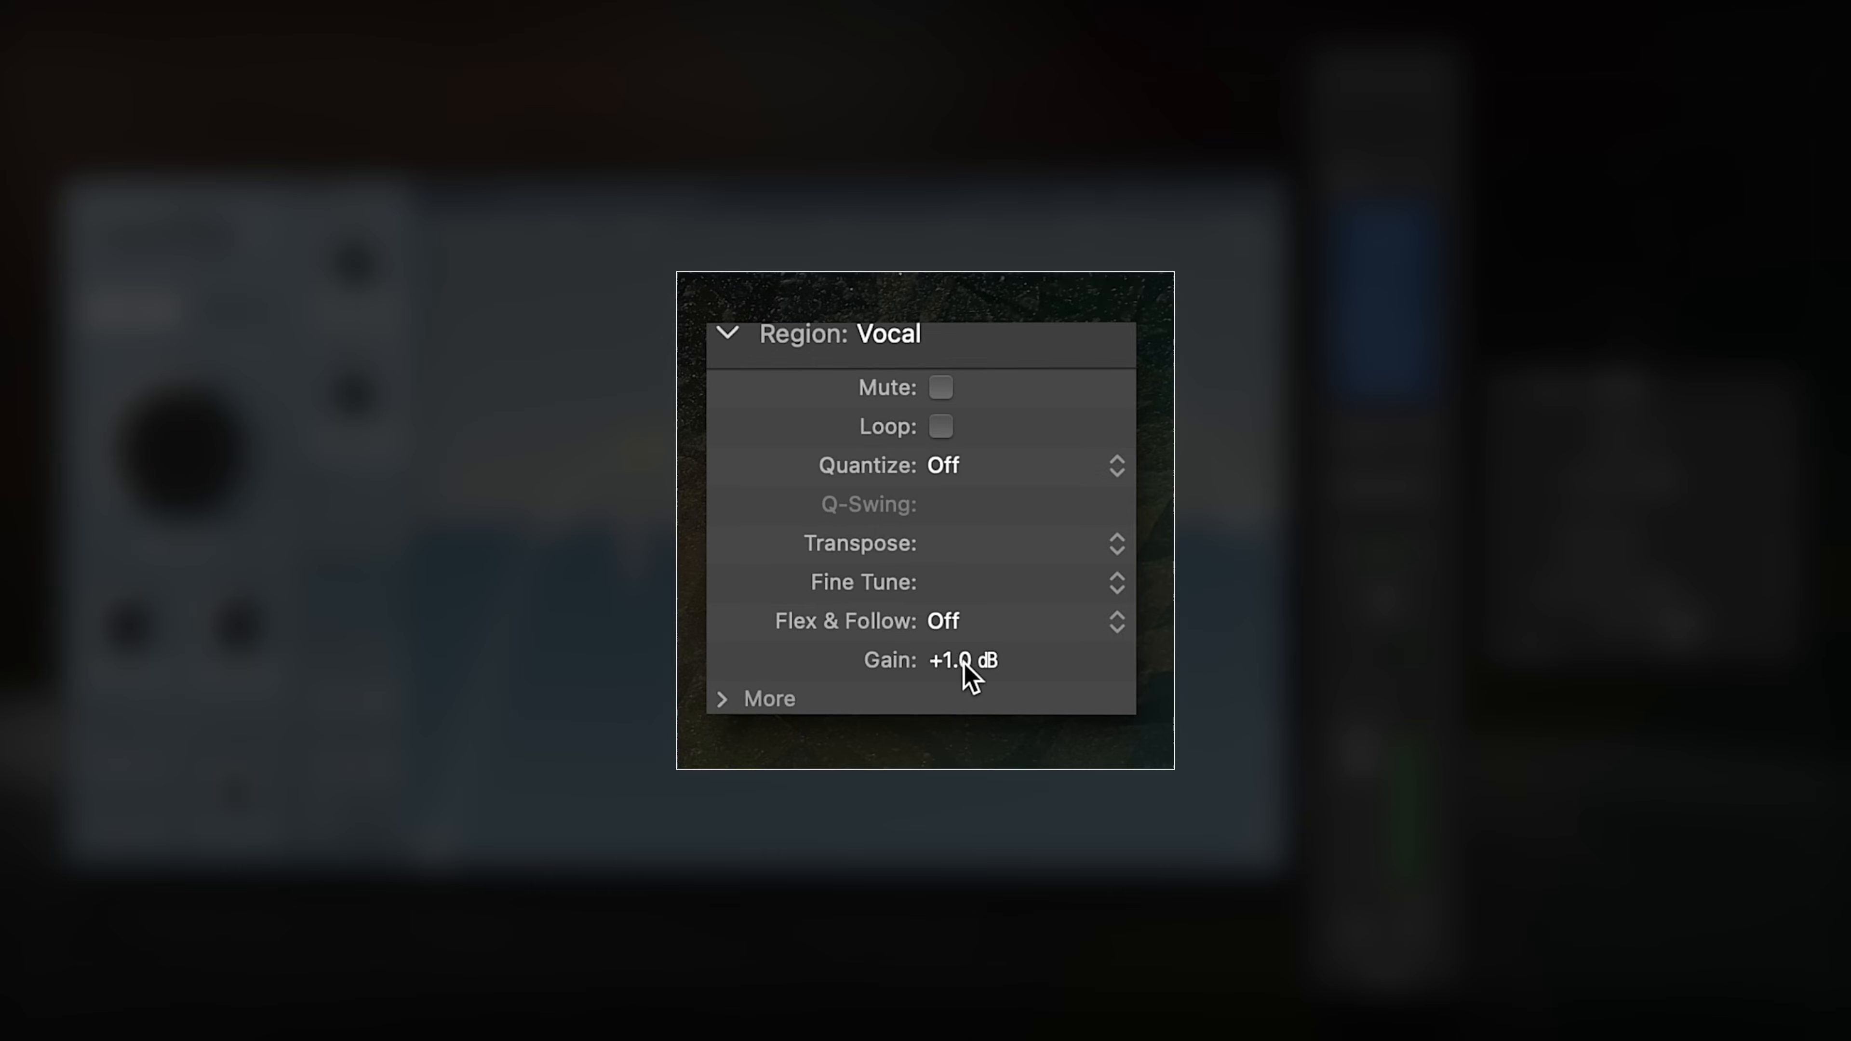
drag(716, 636, 716, 642)
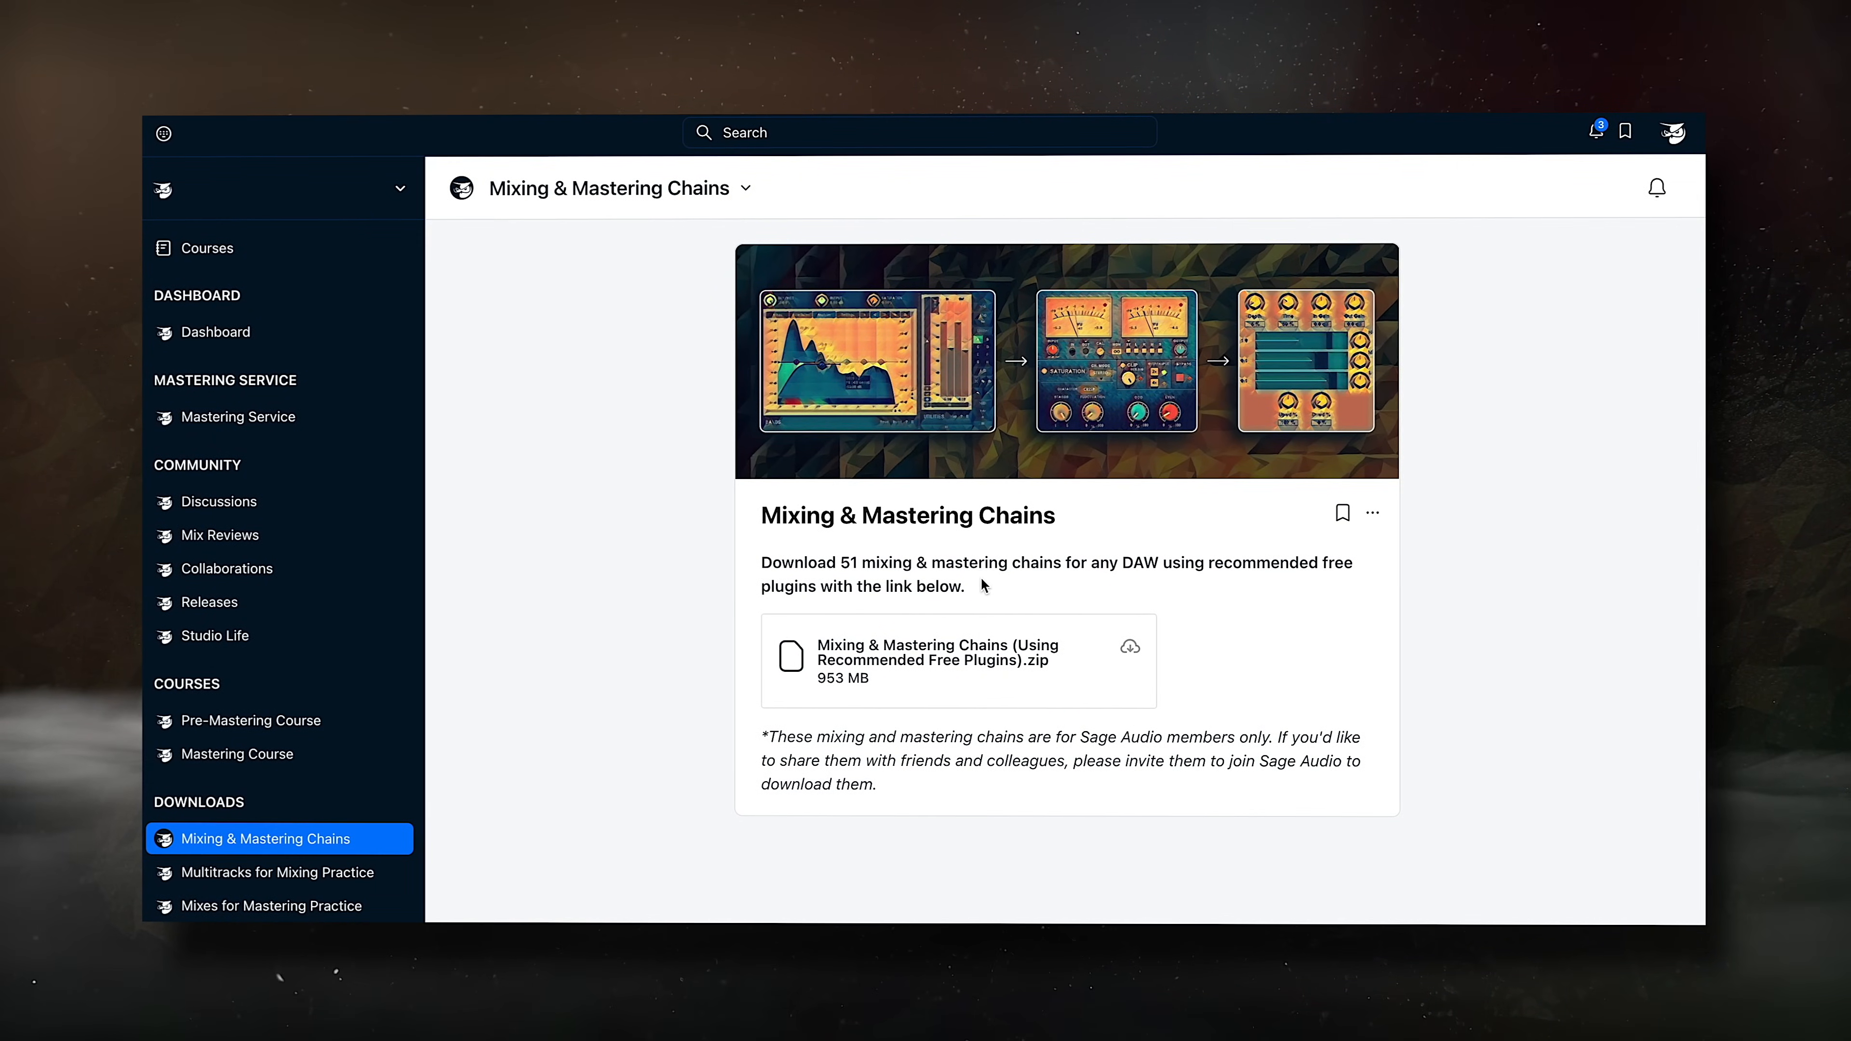
drag(981, 586, 758, 562)
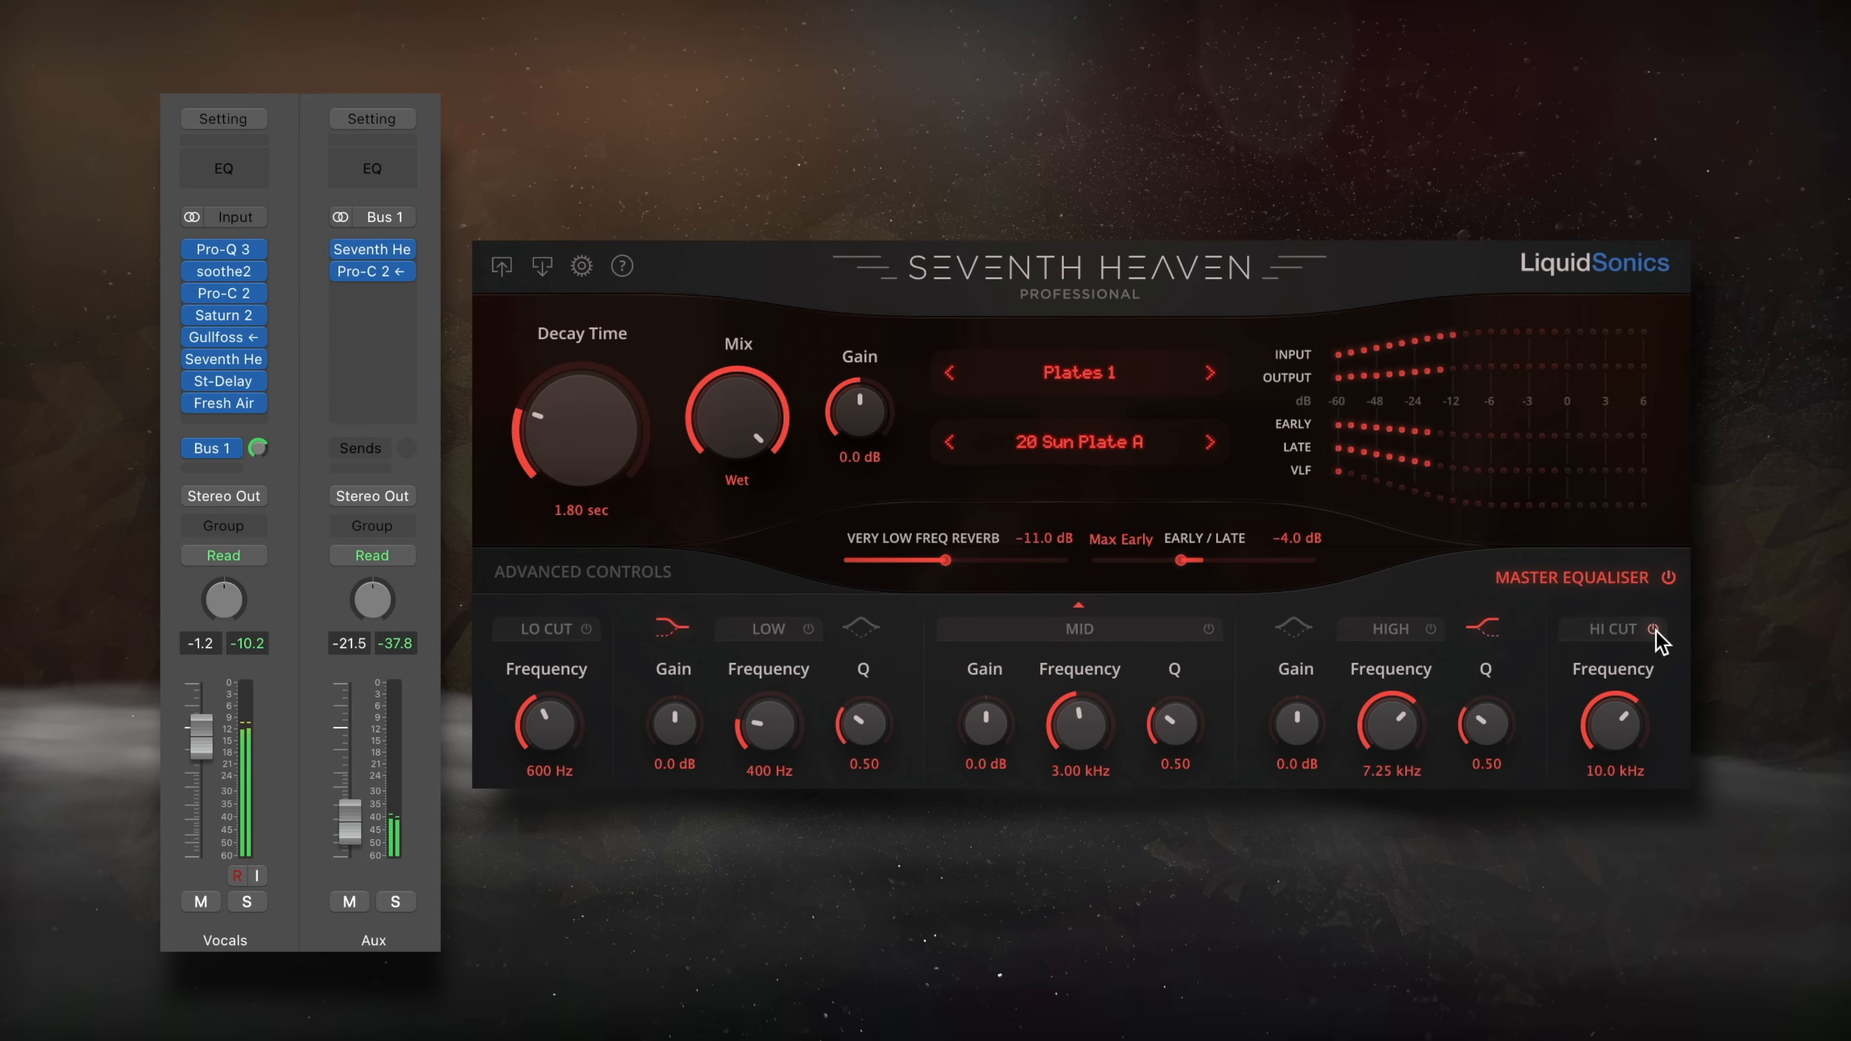
Step: Enable the send reverb's 10.0 kHz high cut and use the 20 Sun Plate A preset with a 1.80 sec decay time
click(1654, 629)
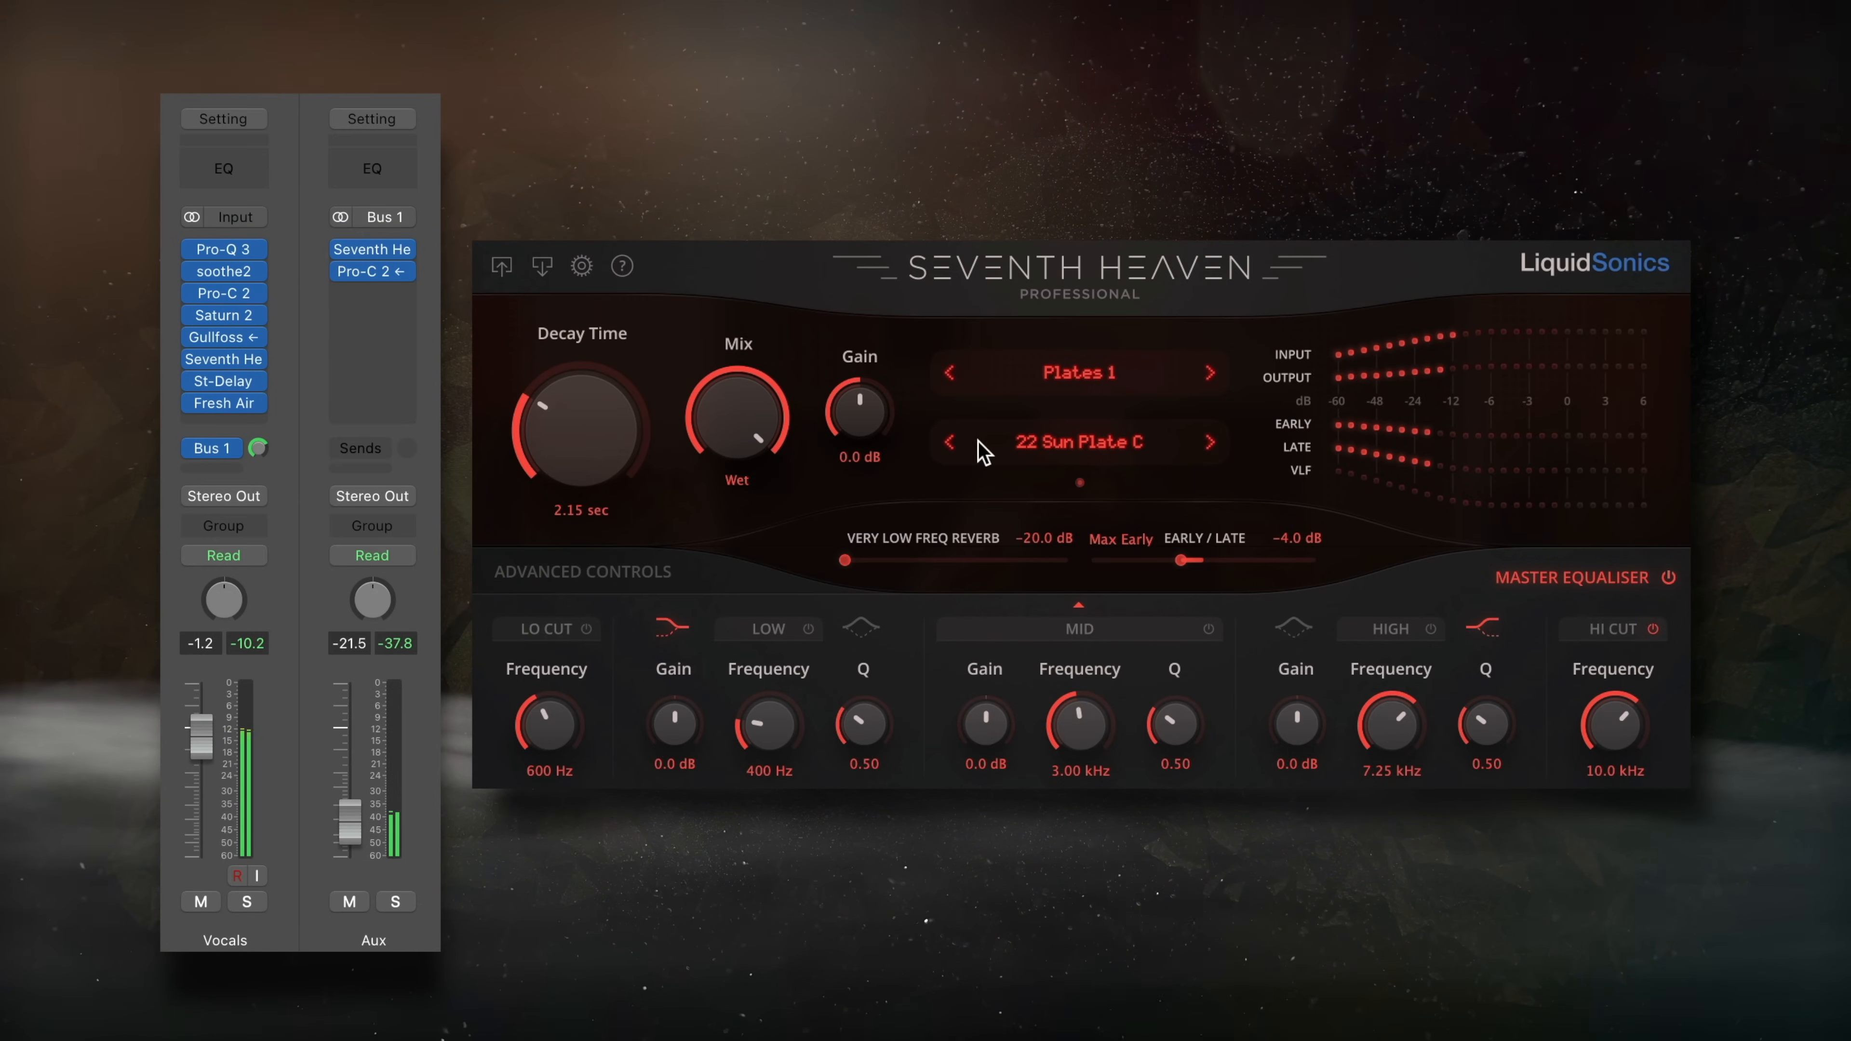
click(953, 443)
click(953, 443)
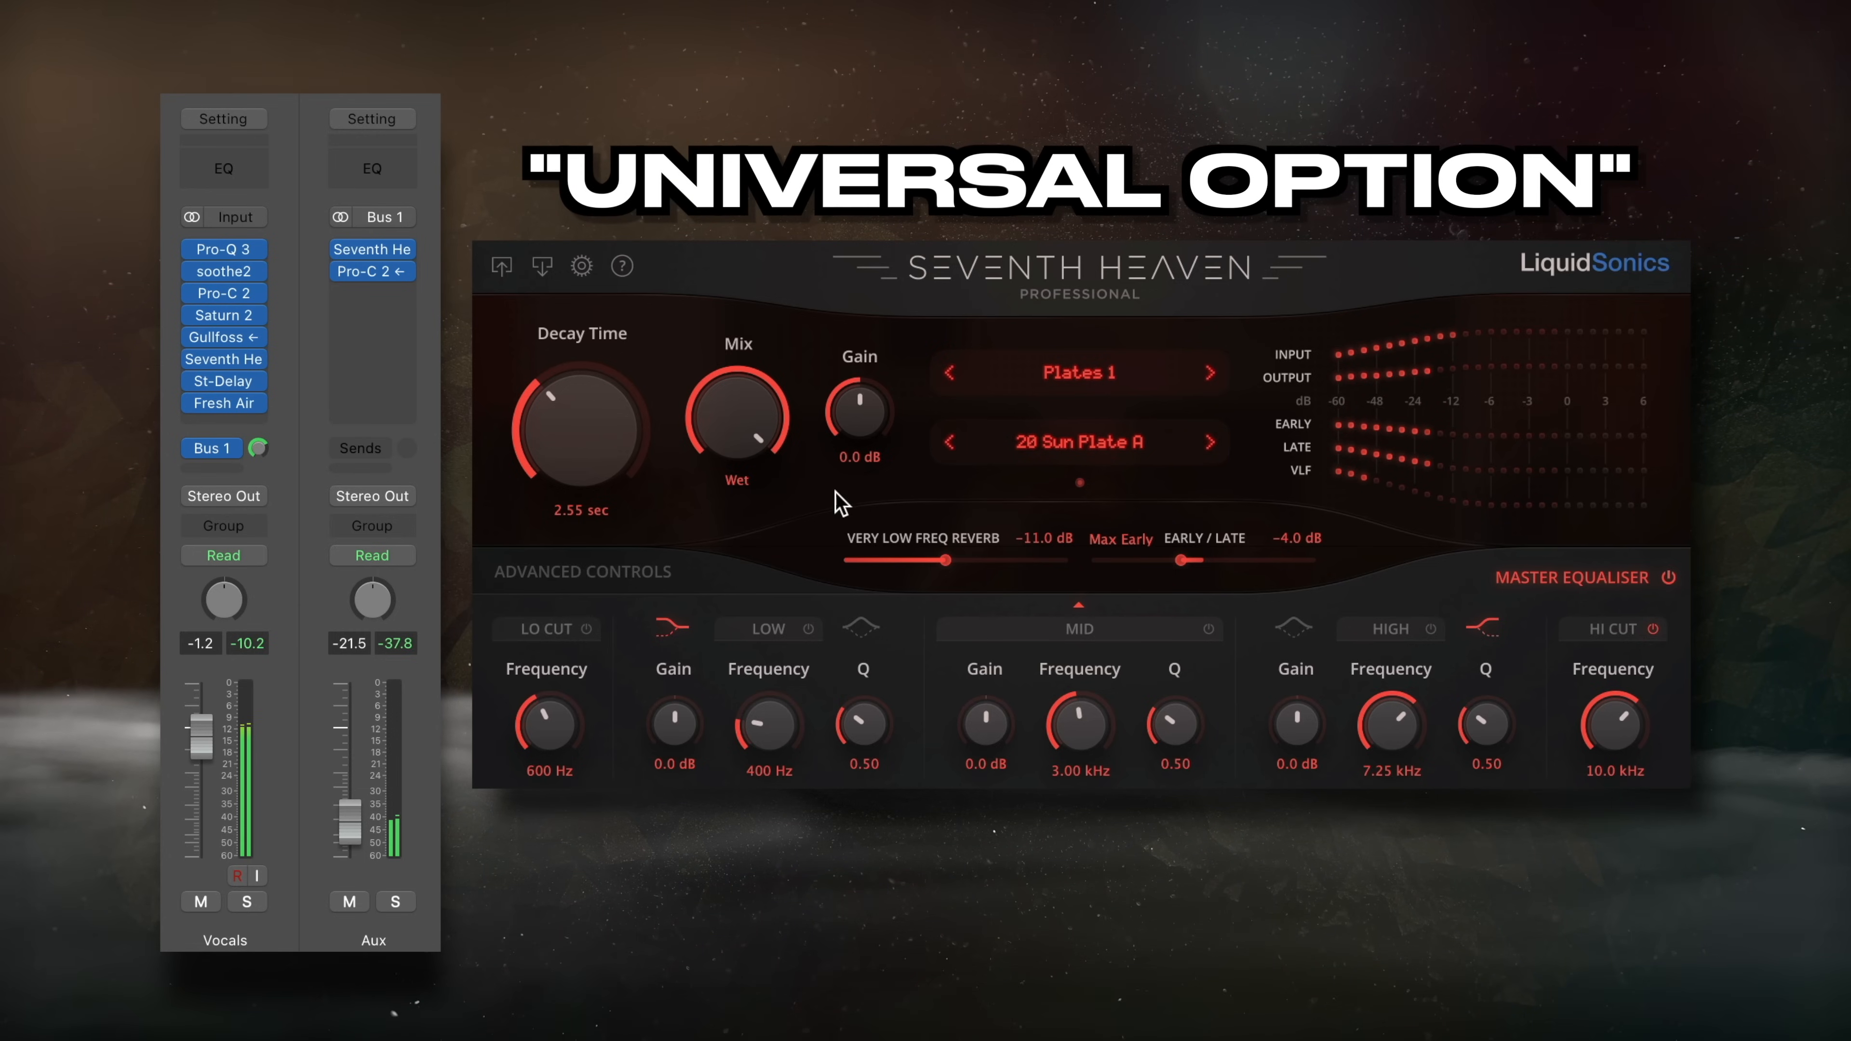
drag(539, 434, 542, 464)
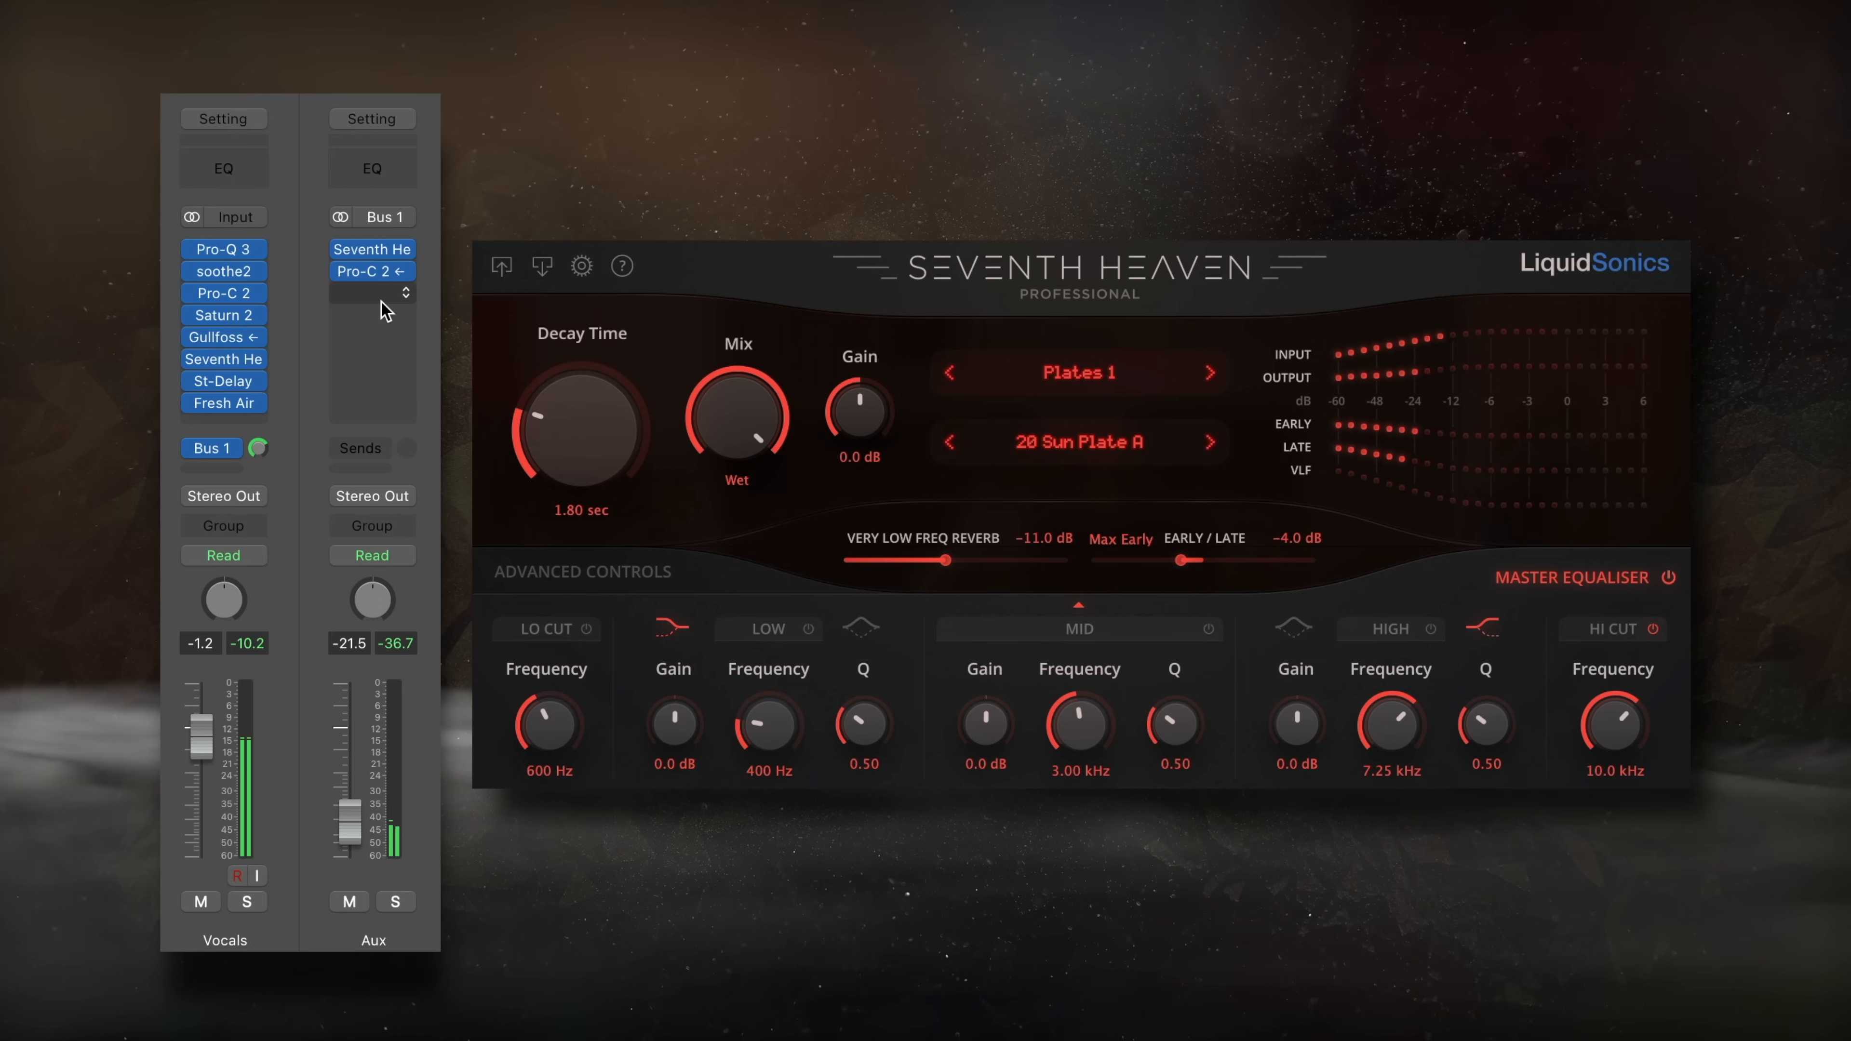
Step: Open Pro-C 2 on the Aux reverb channel and fine-tune the release of its externally side-chained compression
click(379, 270)
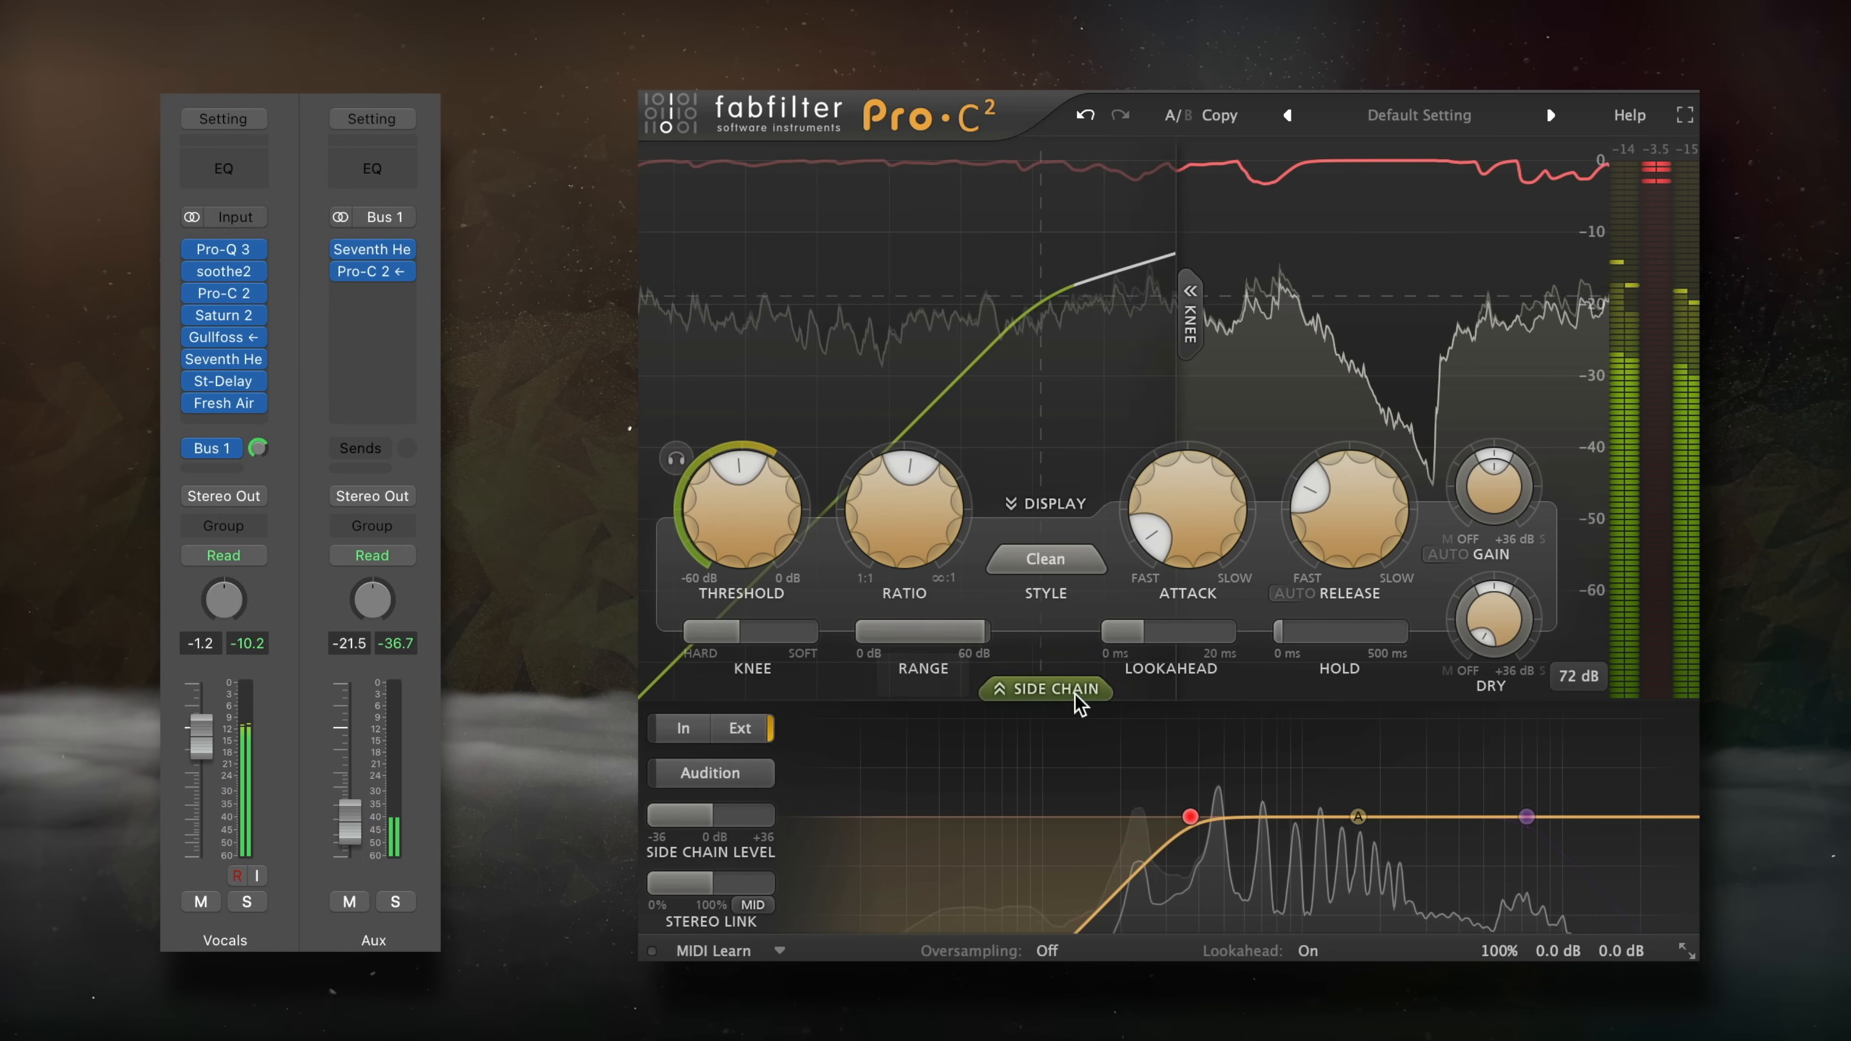
mouse_move(1354, 551)
drag(1354, 551, 1352, 530)
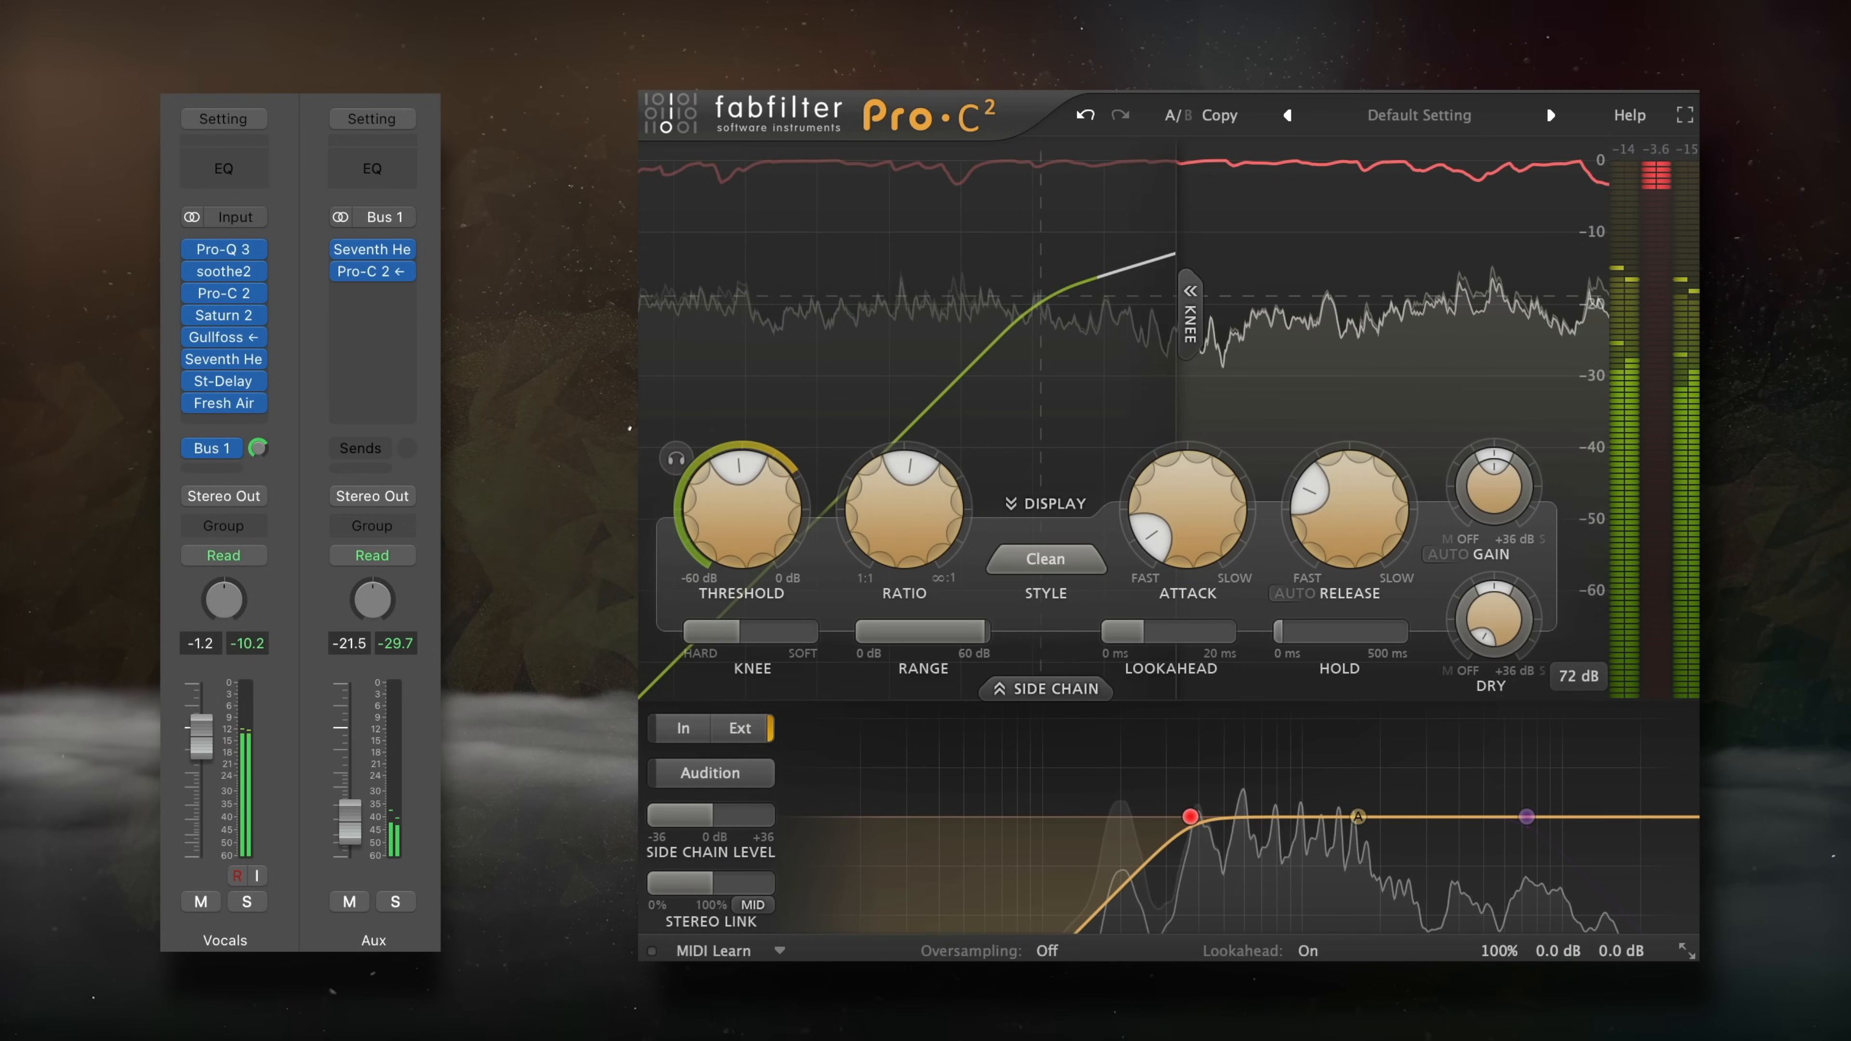
Step: Toggle Fresh Air and the Aux channel's mute repeatedly to compare the vocal with neither, Fresh Air alone, and both active
click(350, 901)
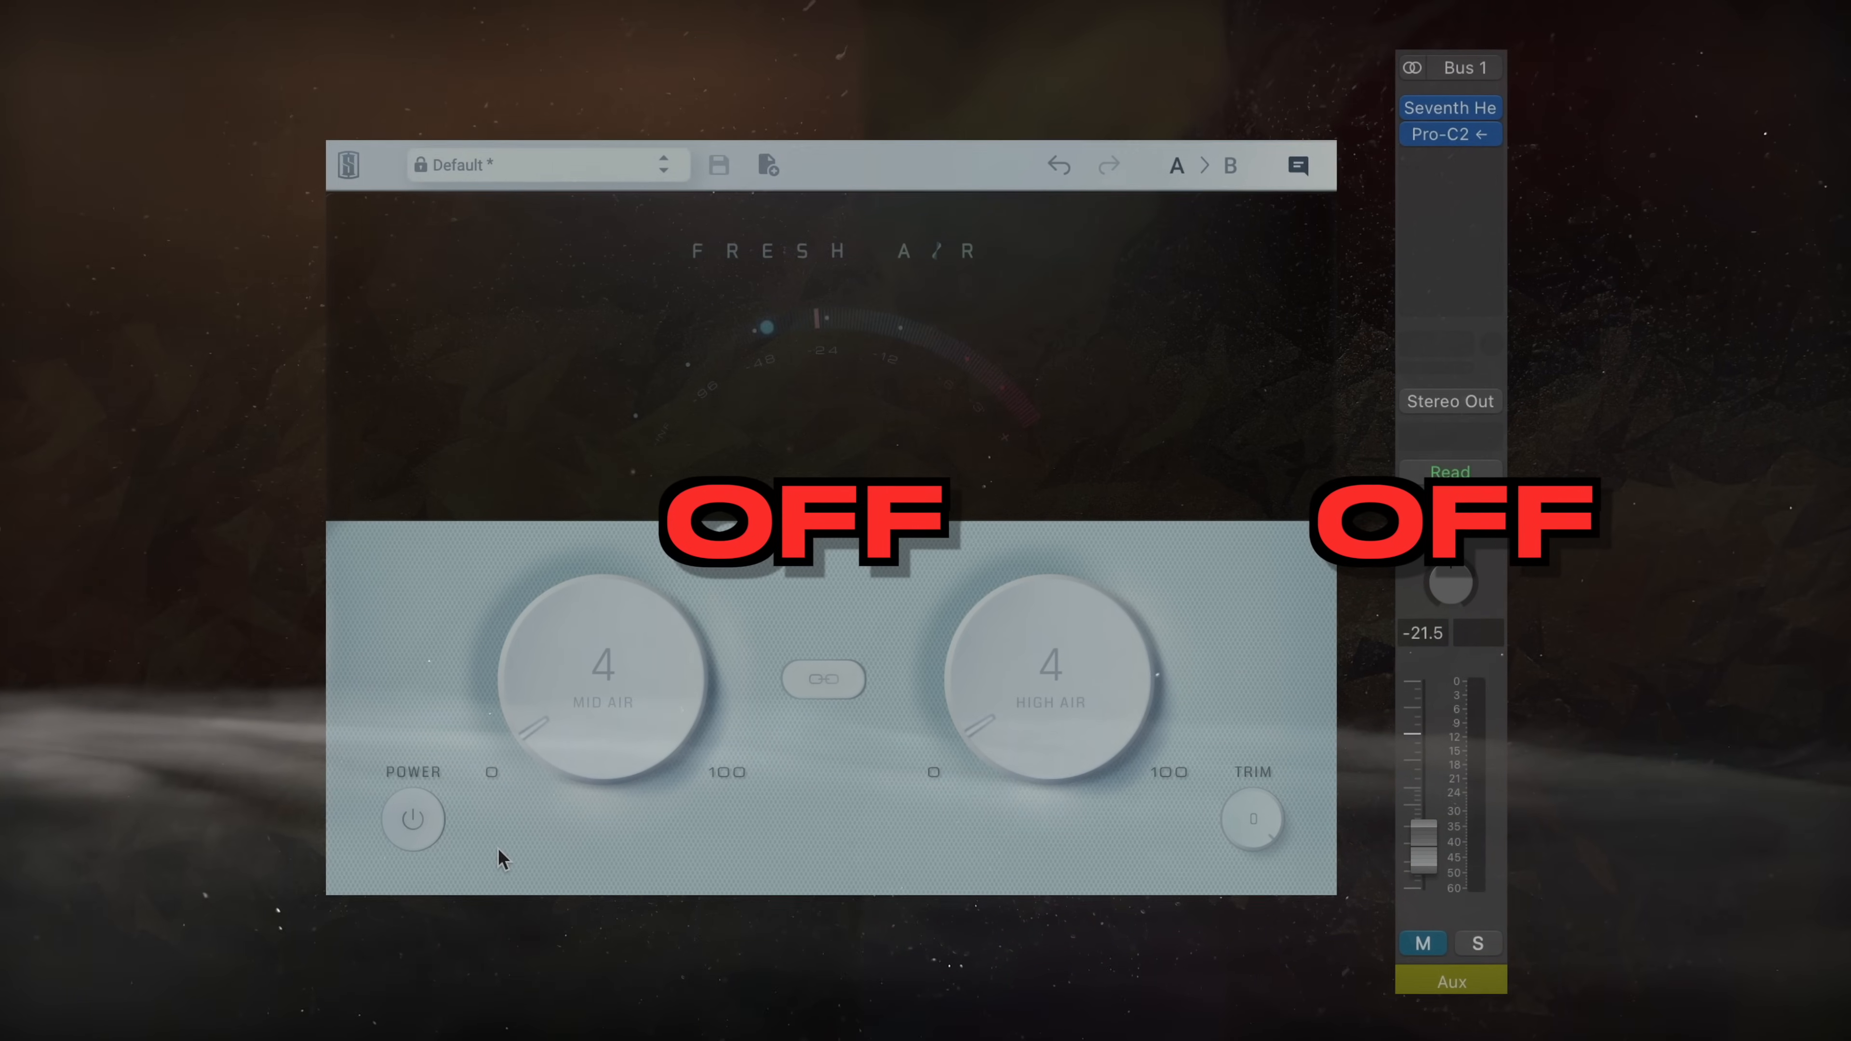
click(423, 814)
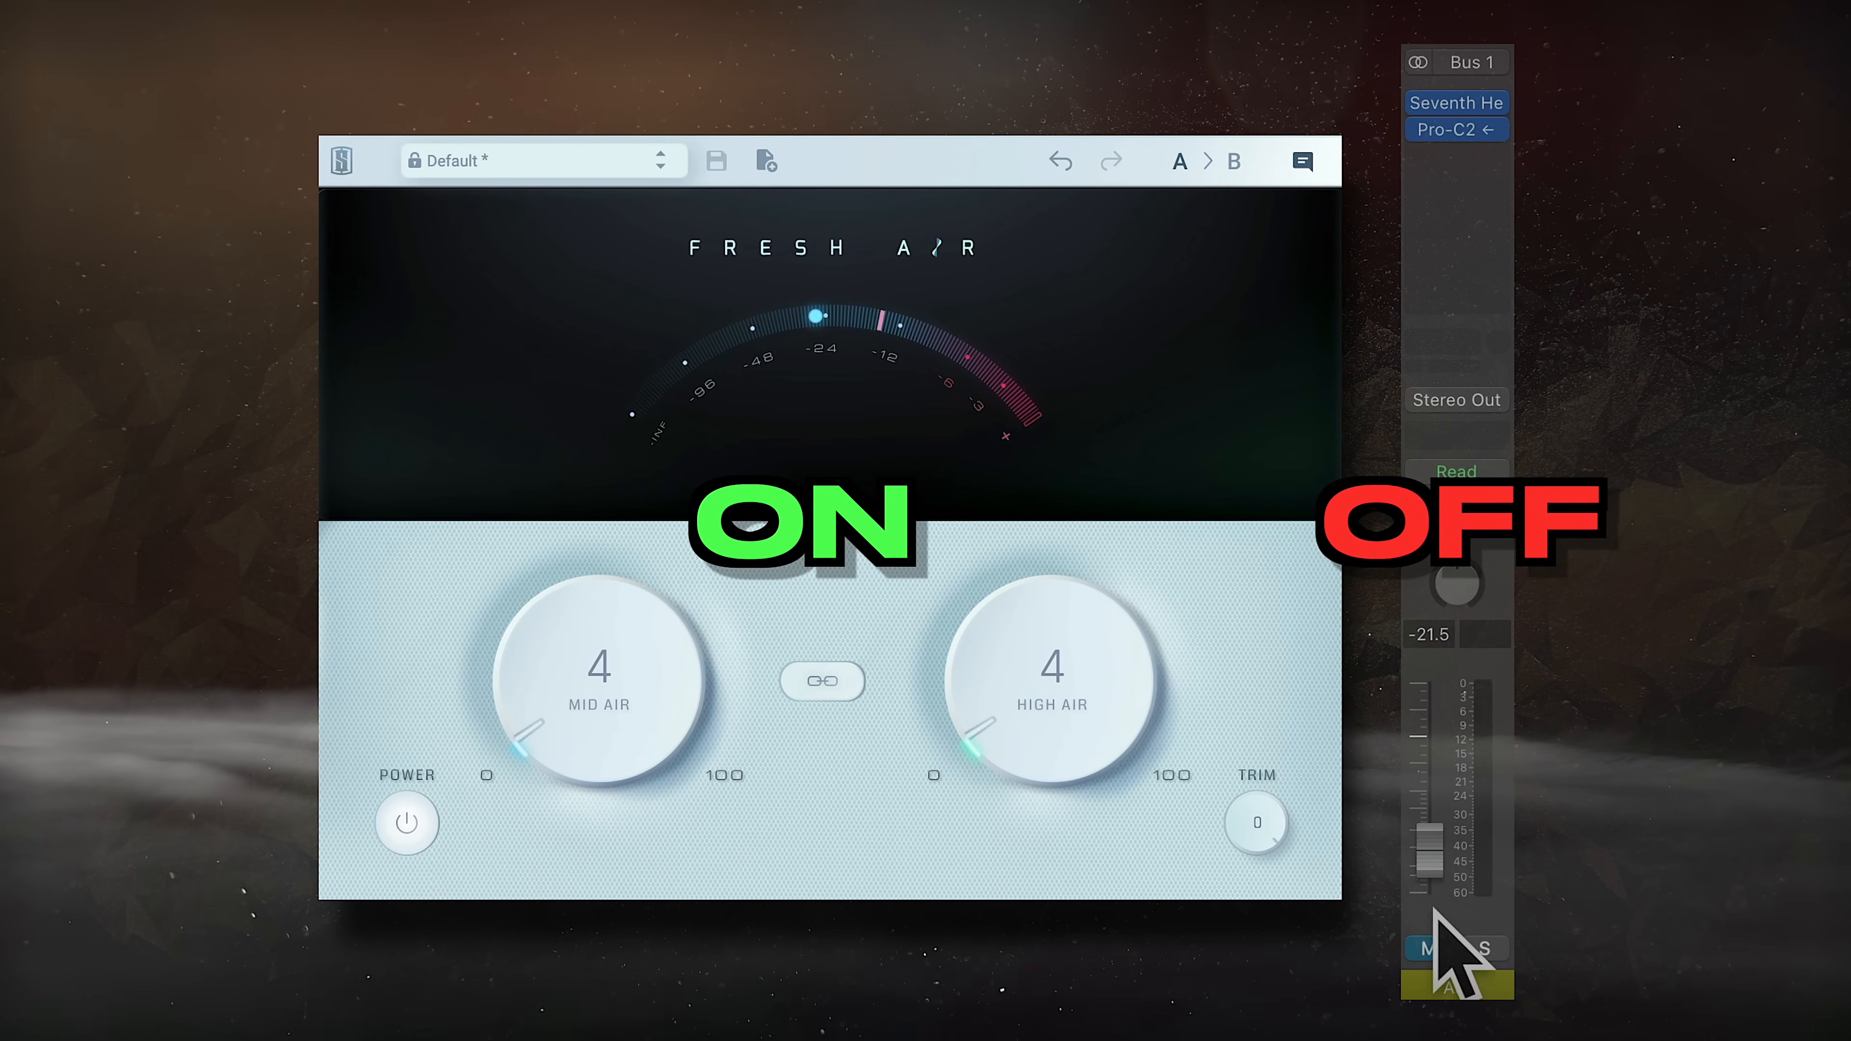
click(1430, 947)
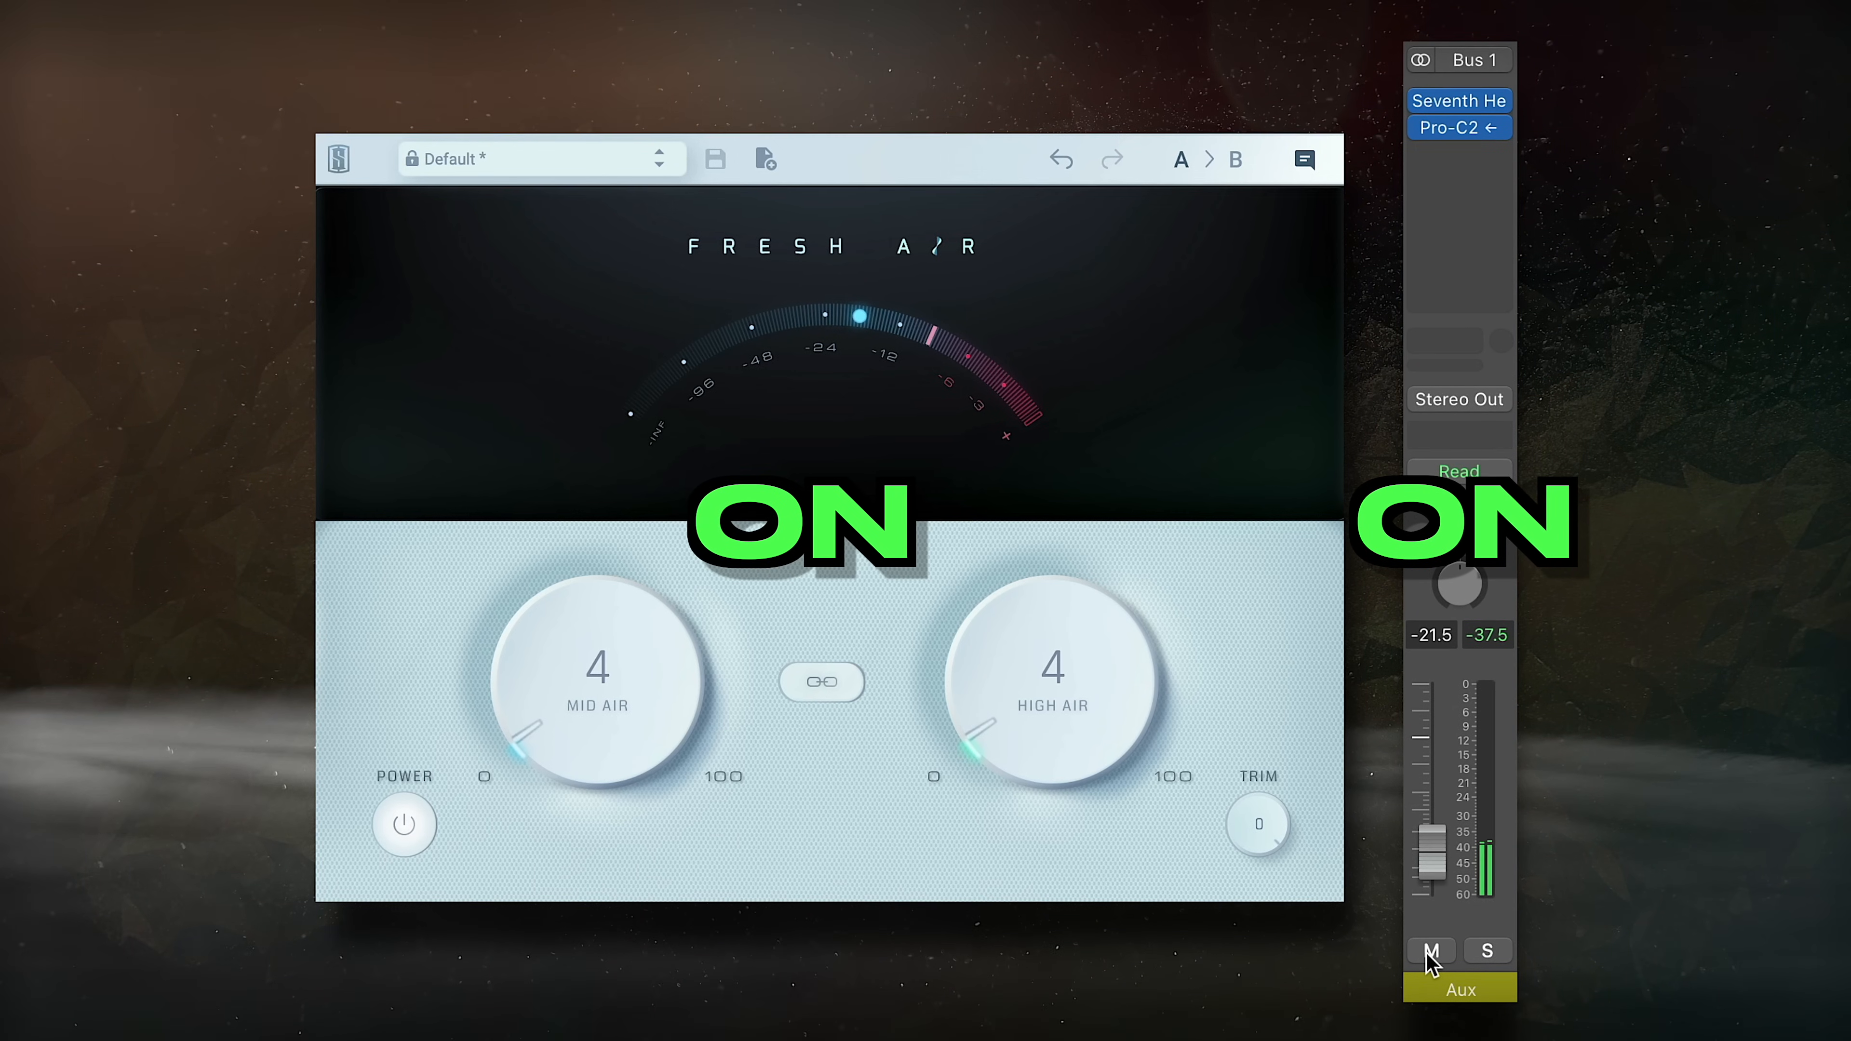
click(1432, 950)
click(403, 824)
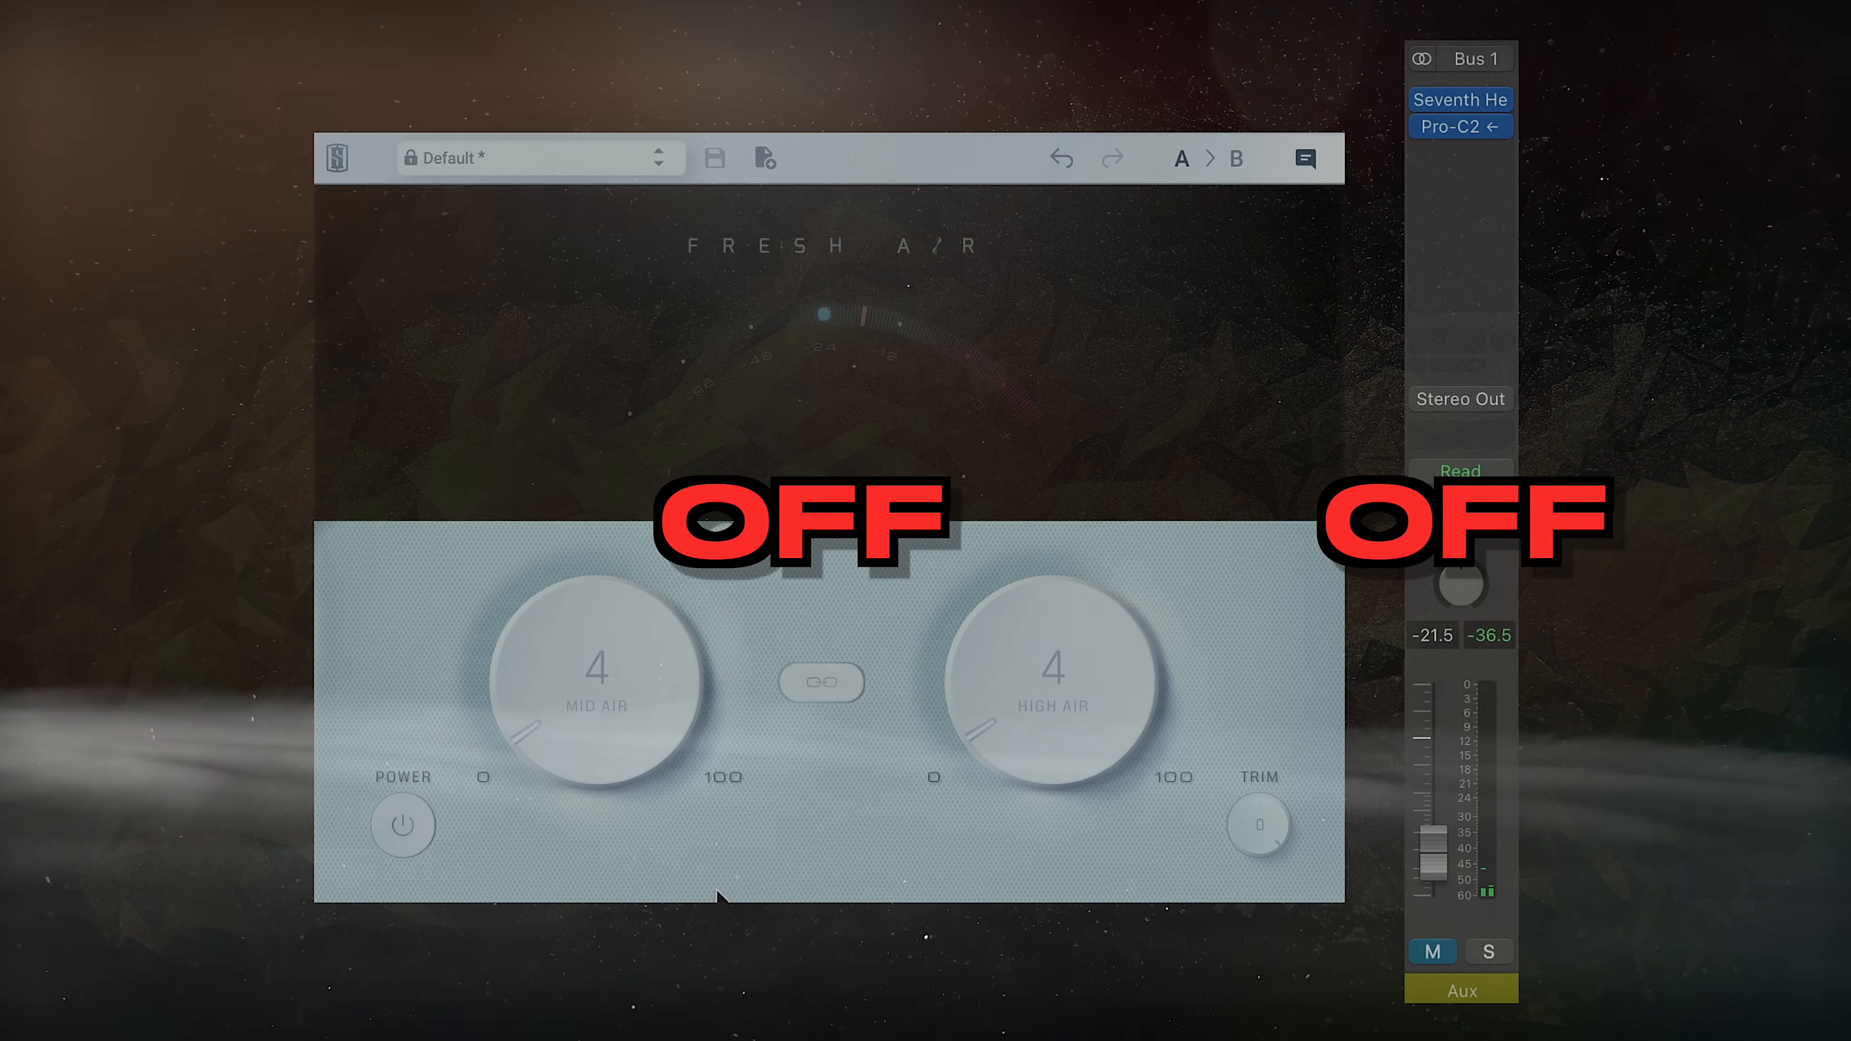
click(409, 837)
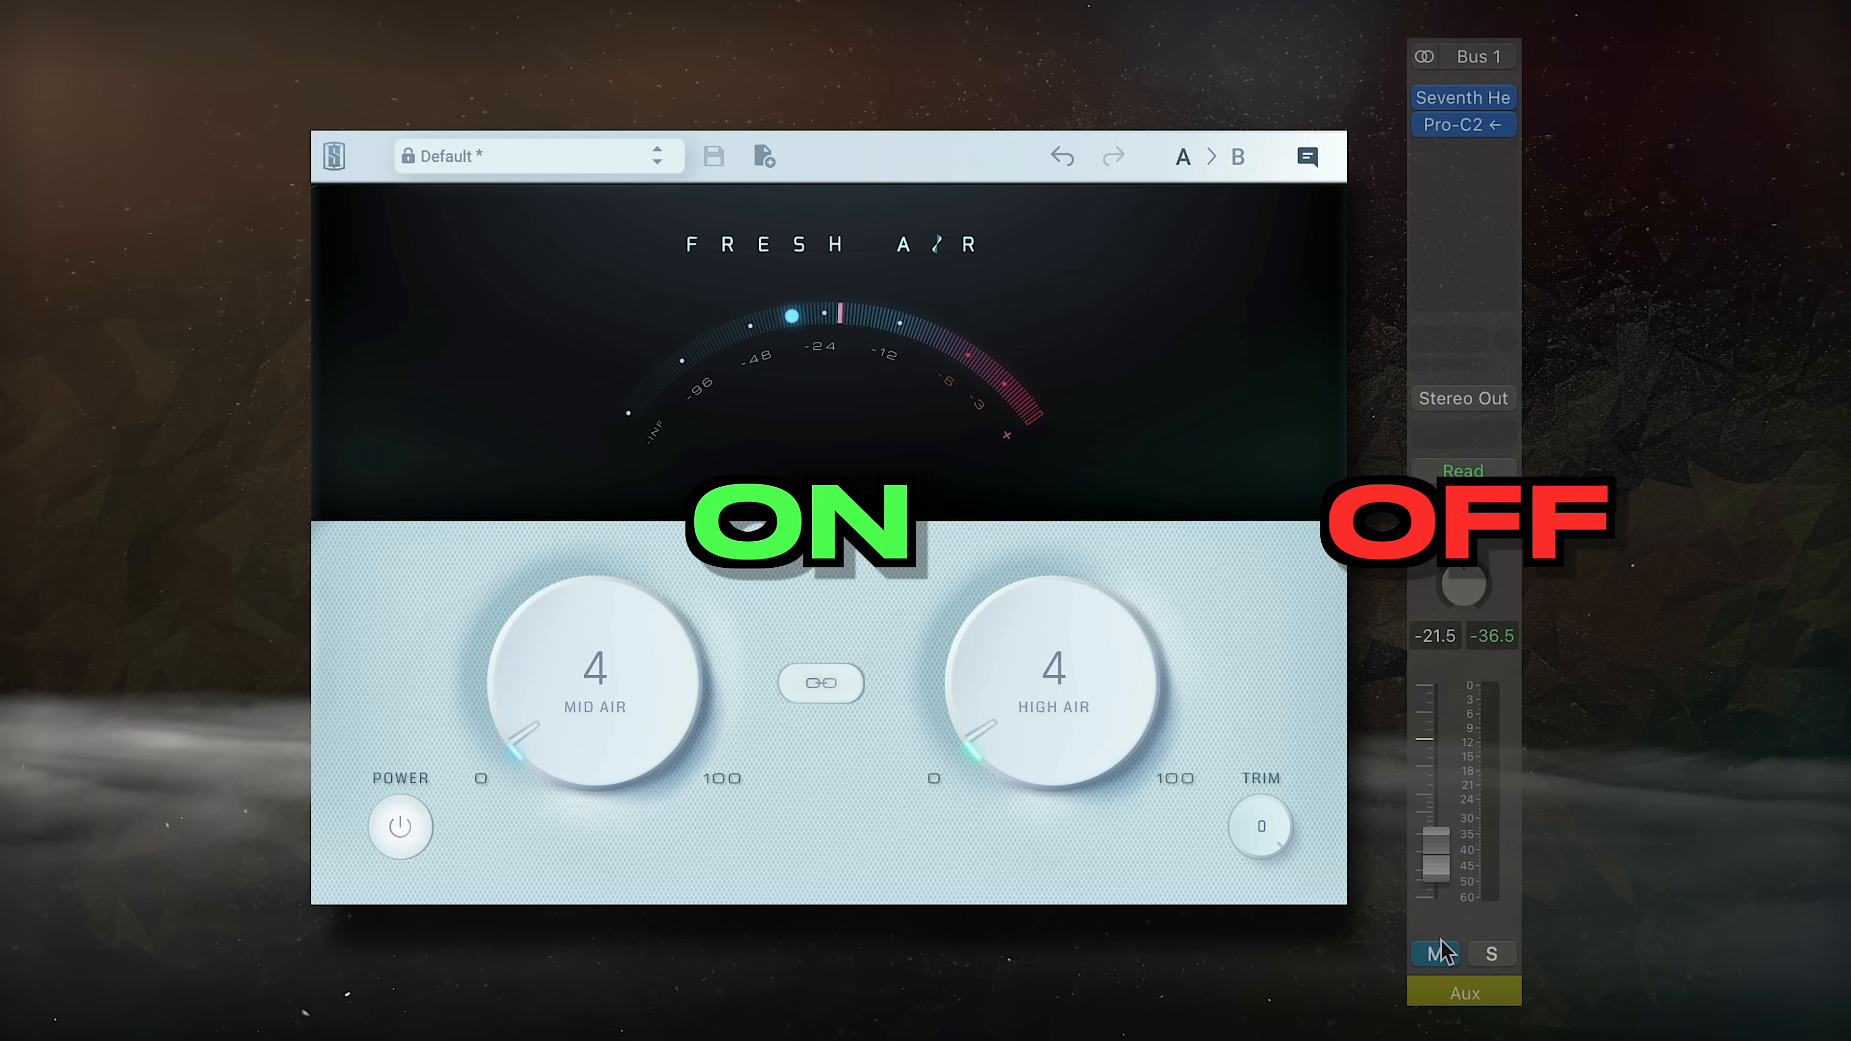
click(1433, 952)
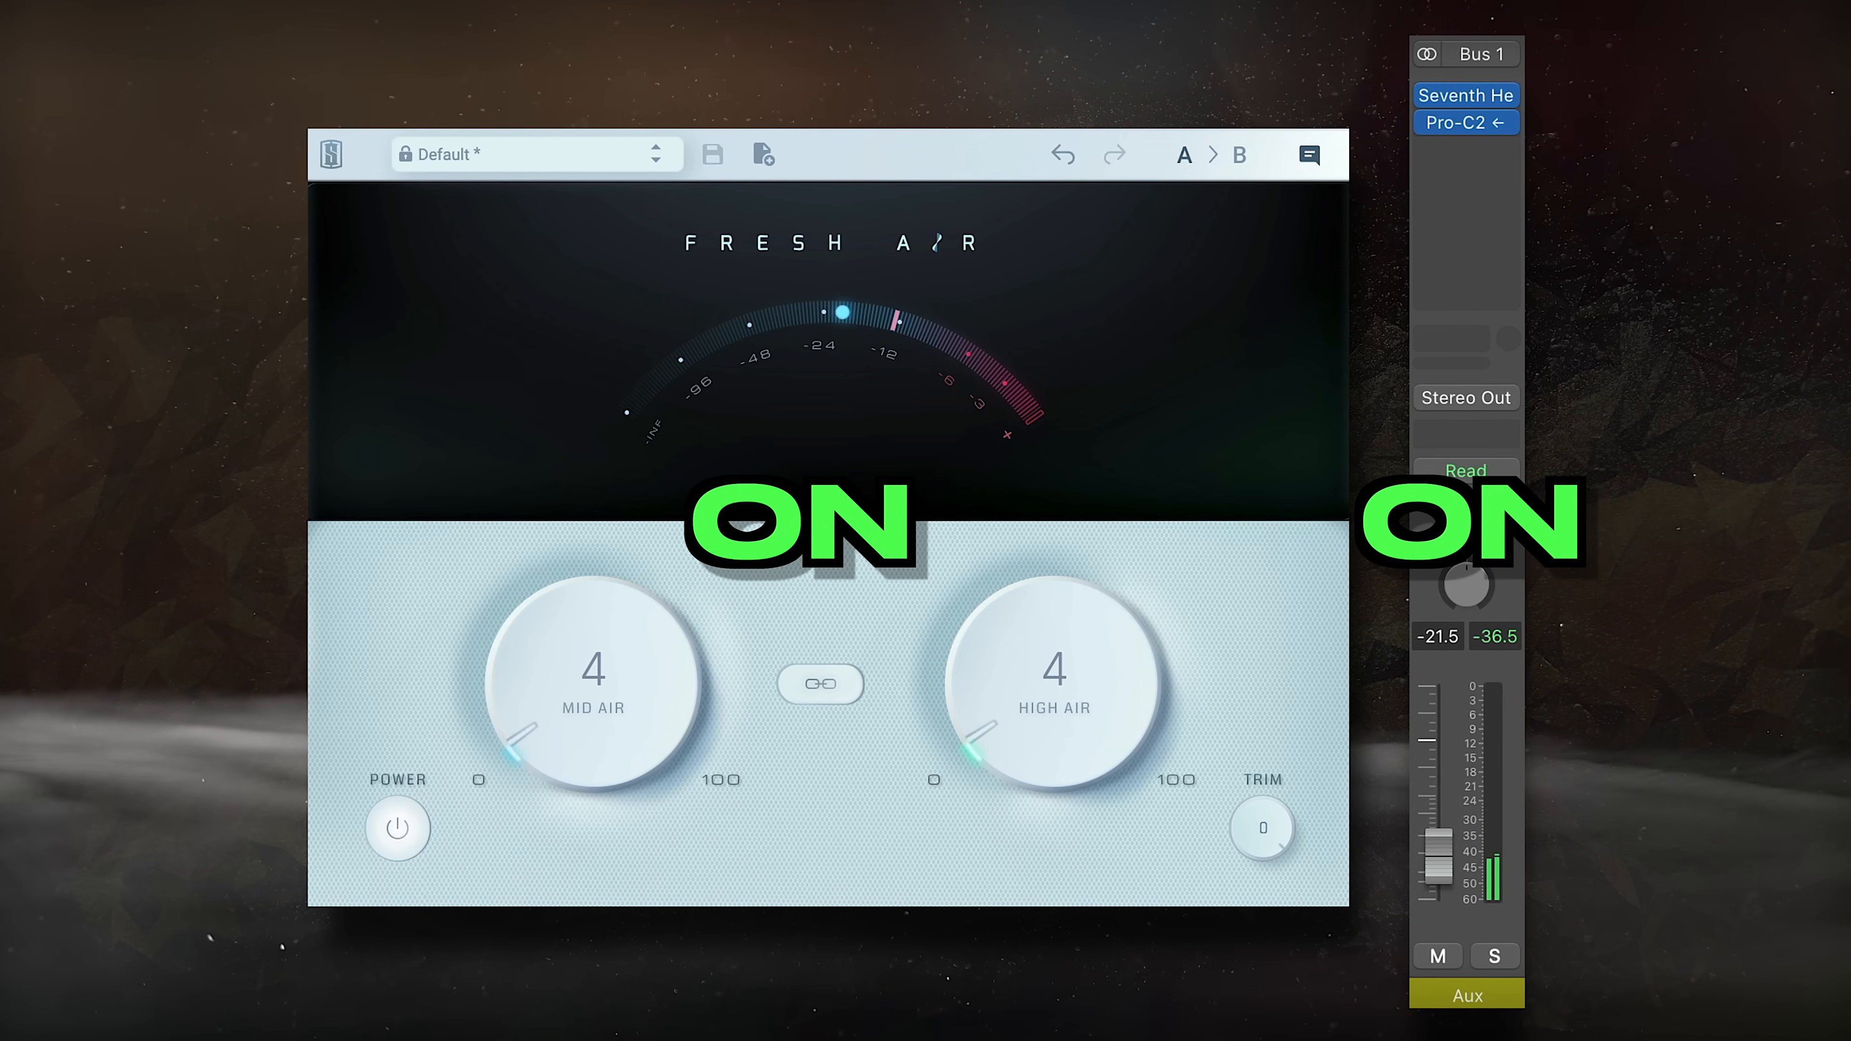
click(1438, 957)
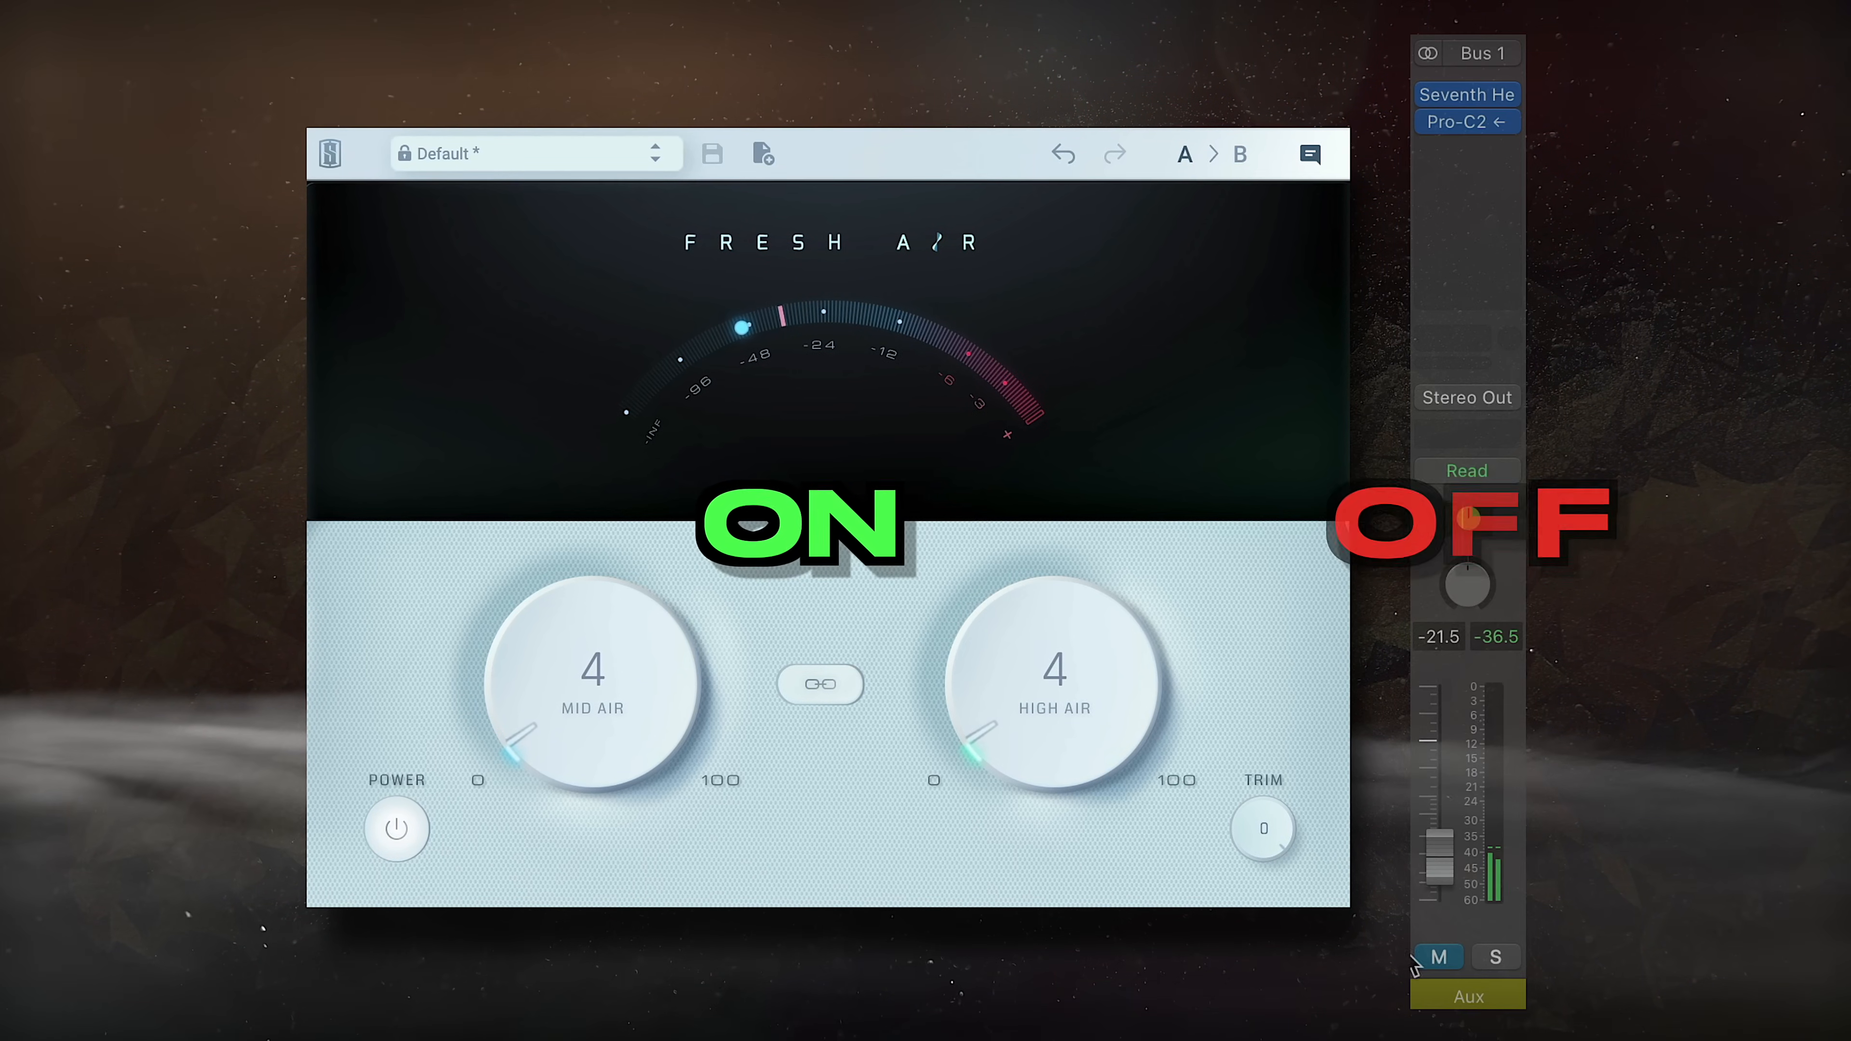
click(396, 829)
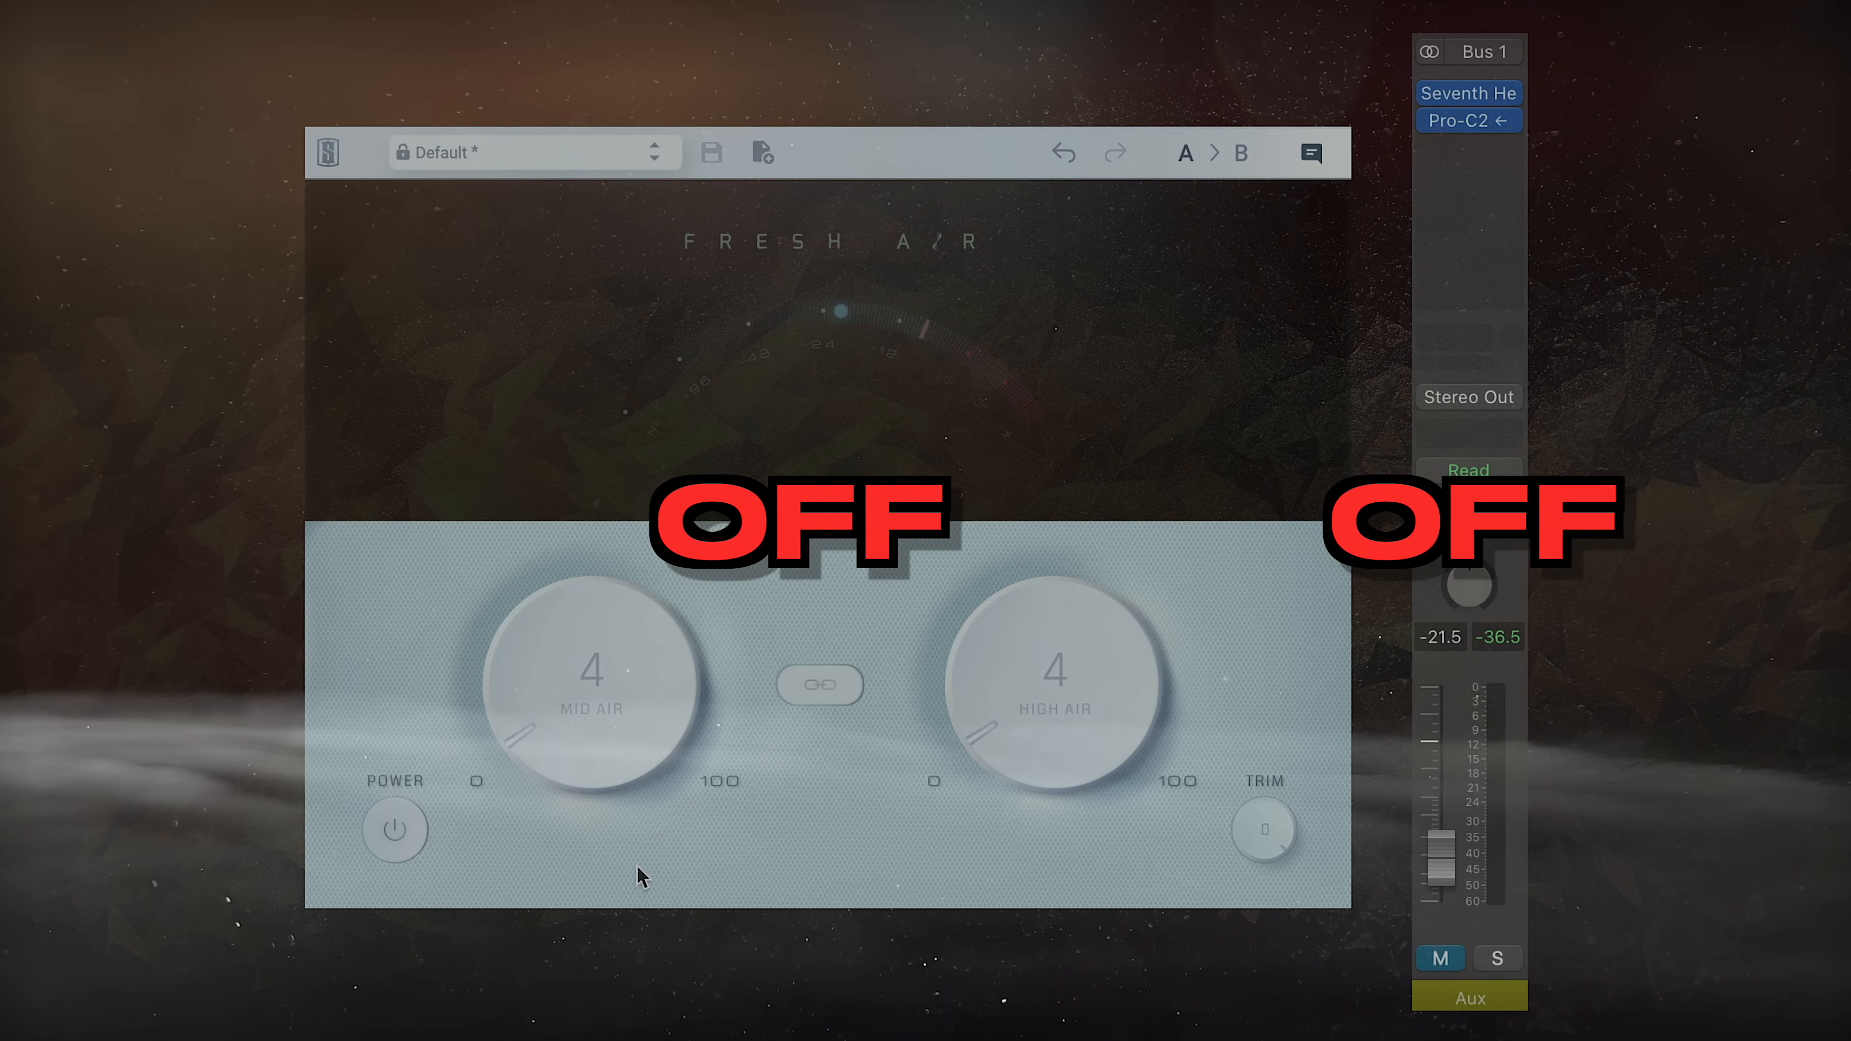
click(394, 829)
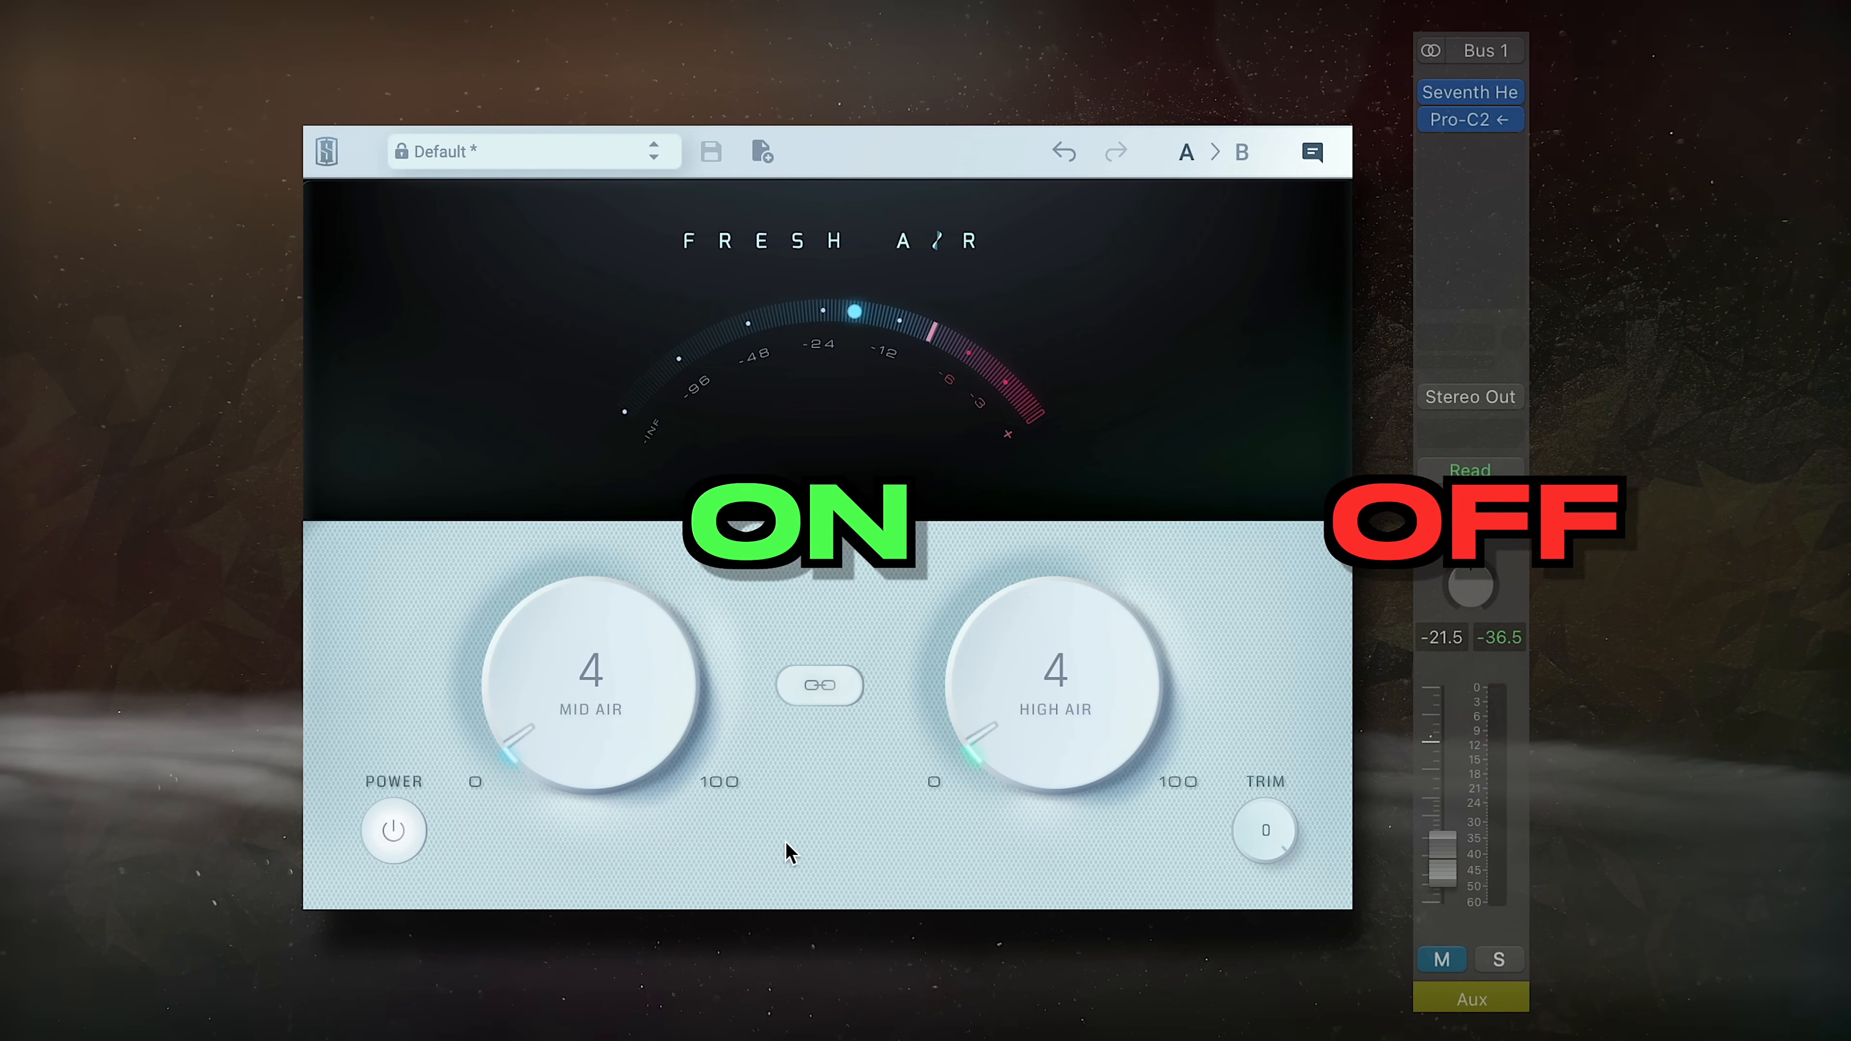
click(1443, 962)
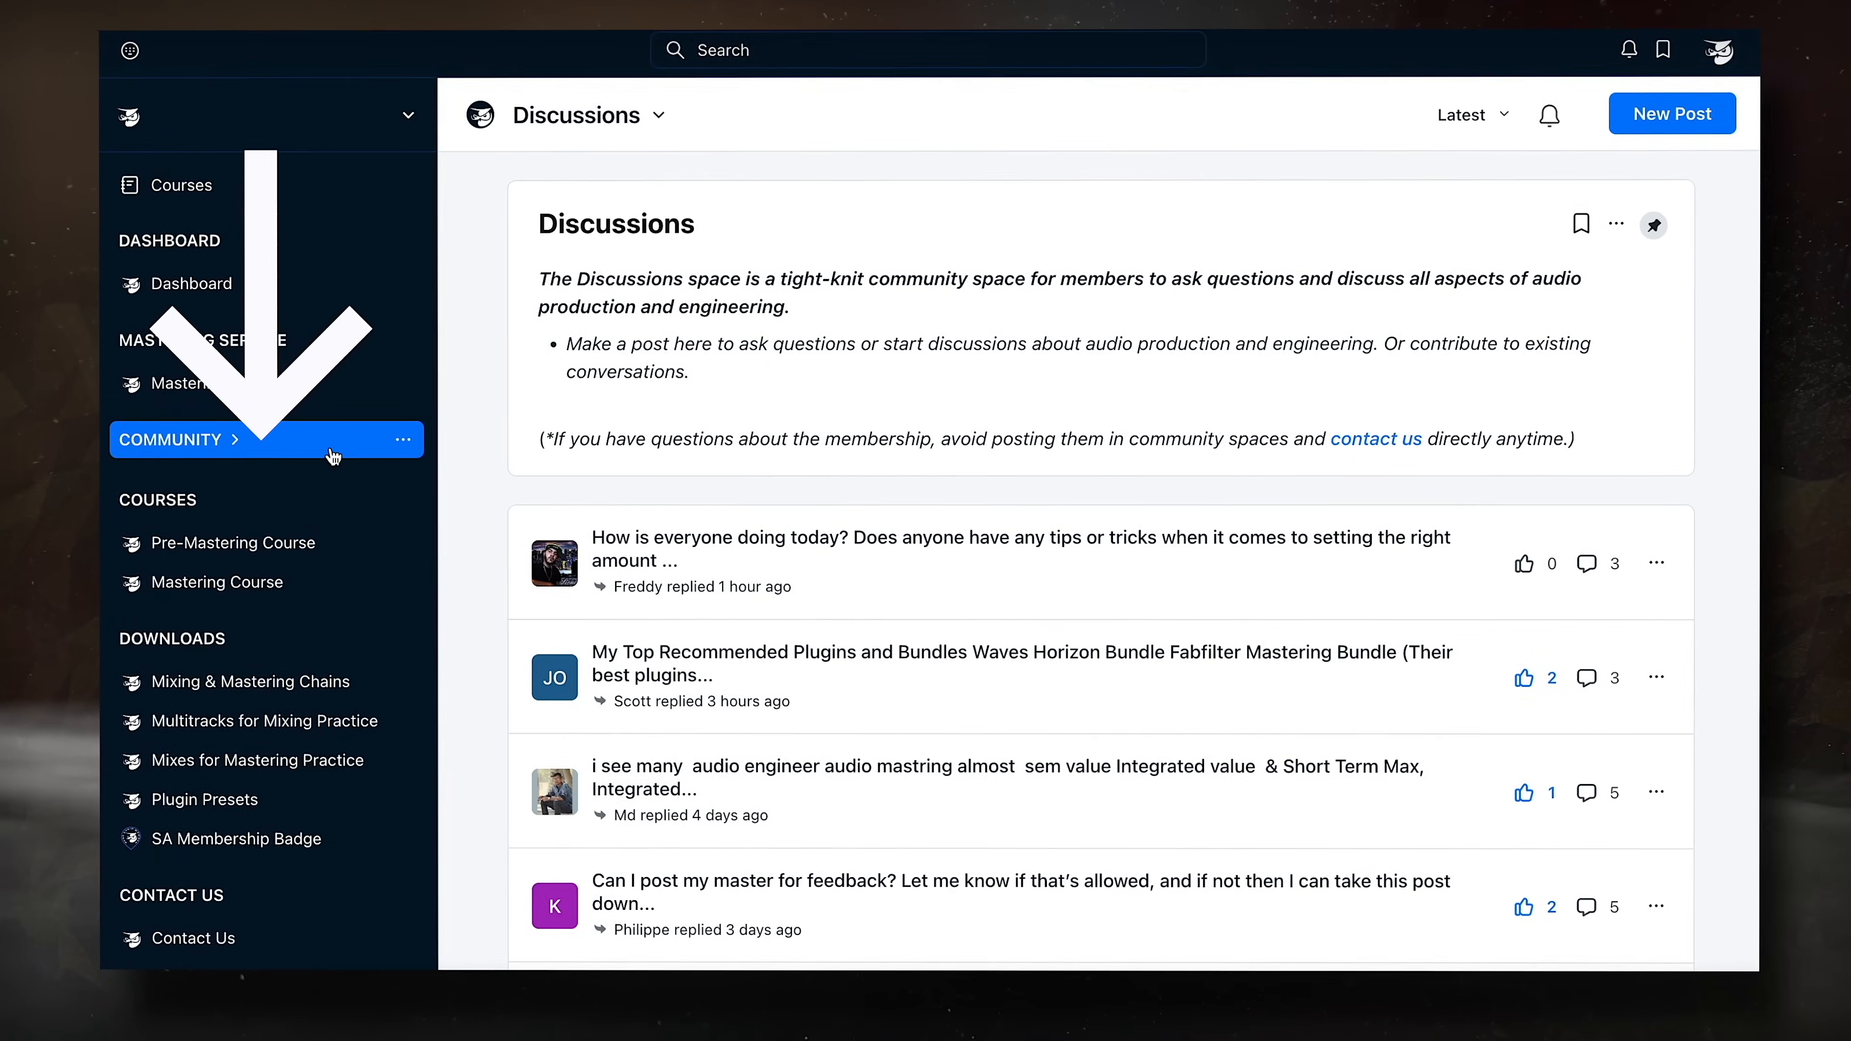
Step: Expand the Community section of the Sage Audio membership site and browse the Mix Reviews posts
click(333, 455)
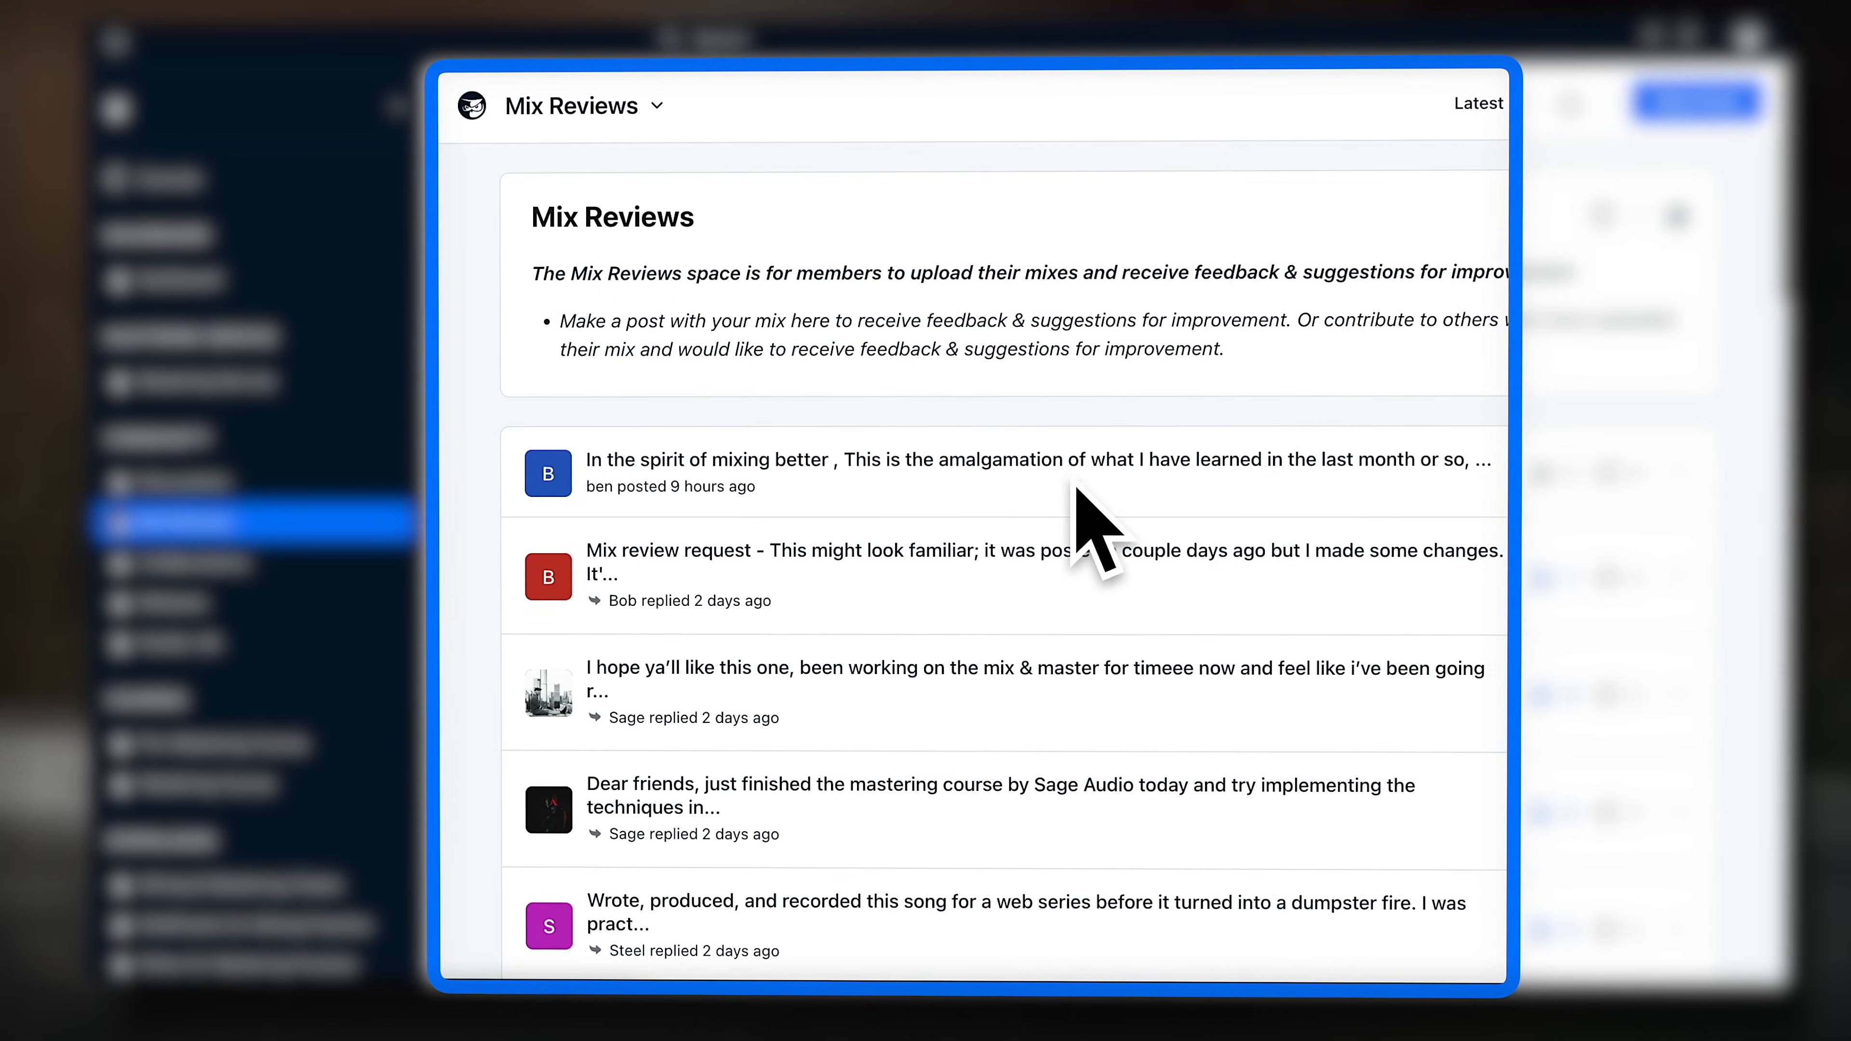
scroll(977, 555, down, 5)
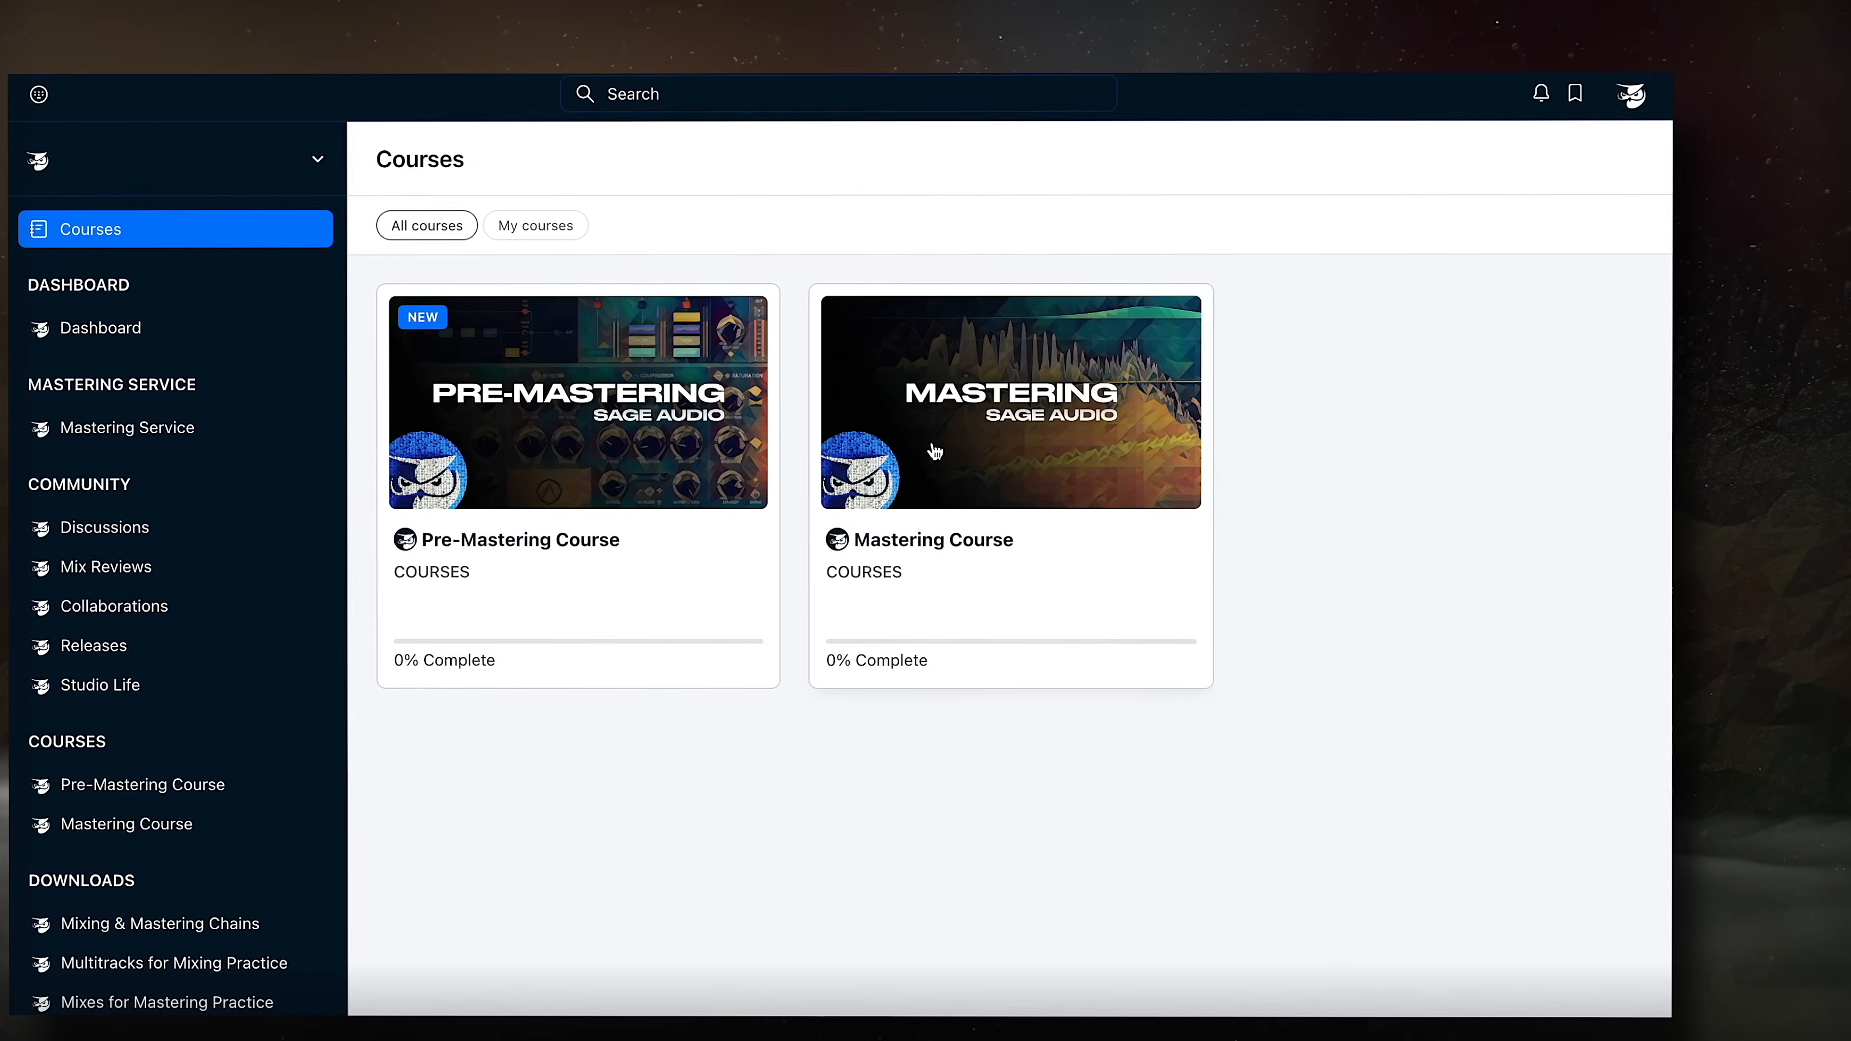
Step: Open the Mastering Course, view lesson 4 on equalization, masking and the low-end, and open lesson 17, the Jazz mastering session
click(938, 455)
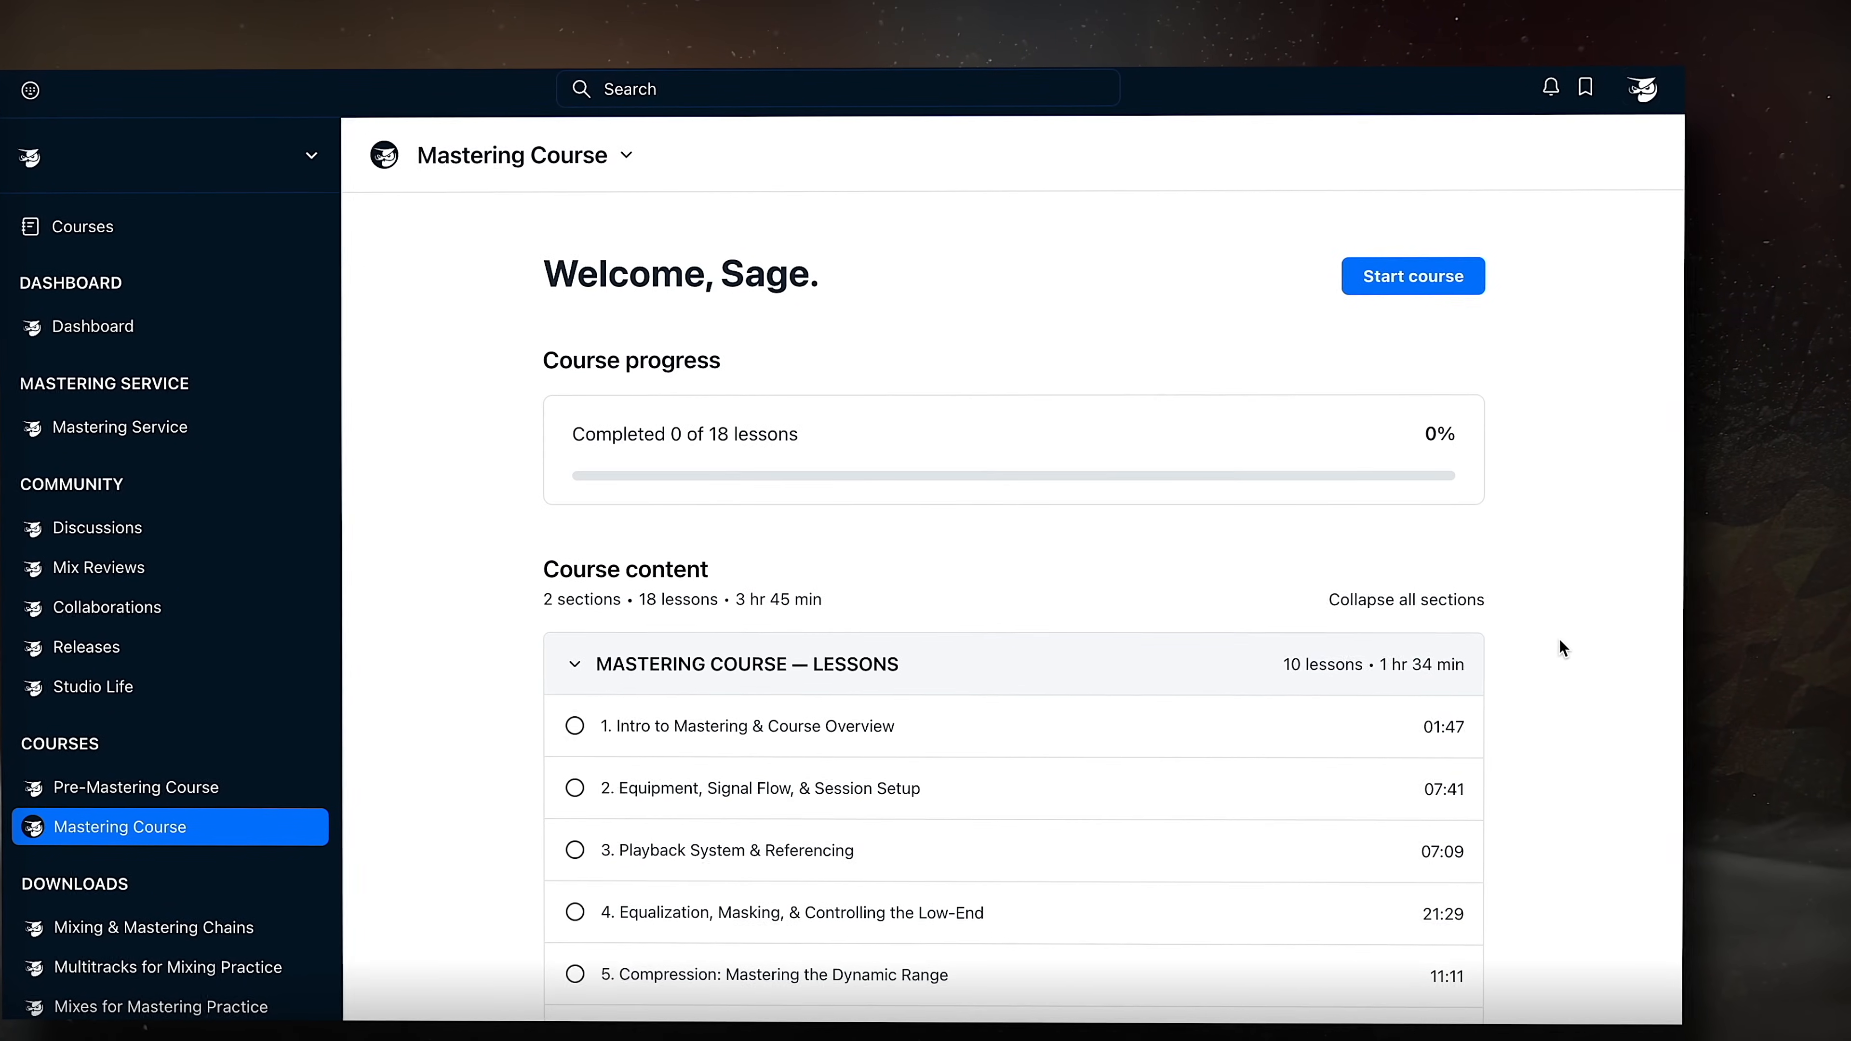
scroll(1560, 641, down, 5)
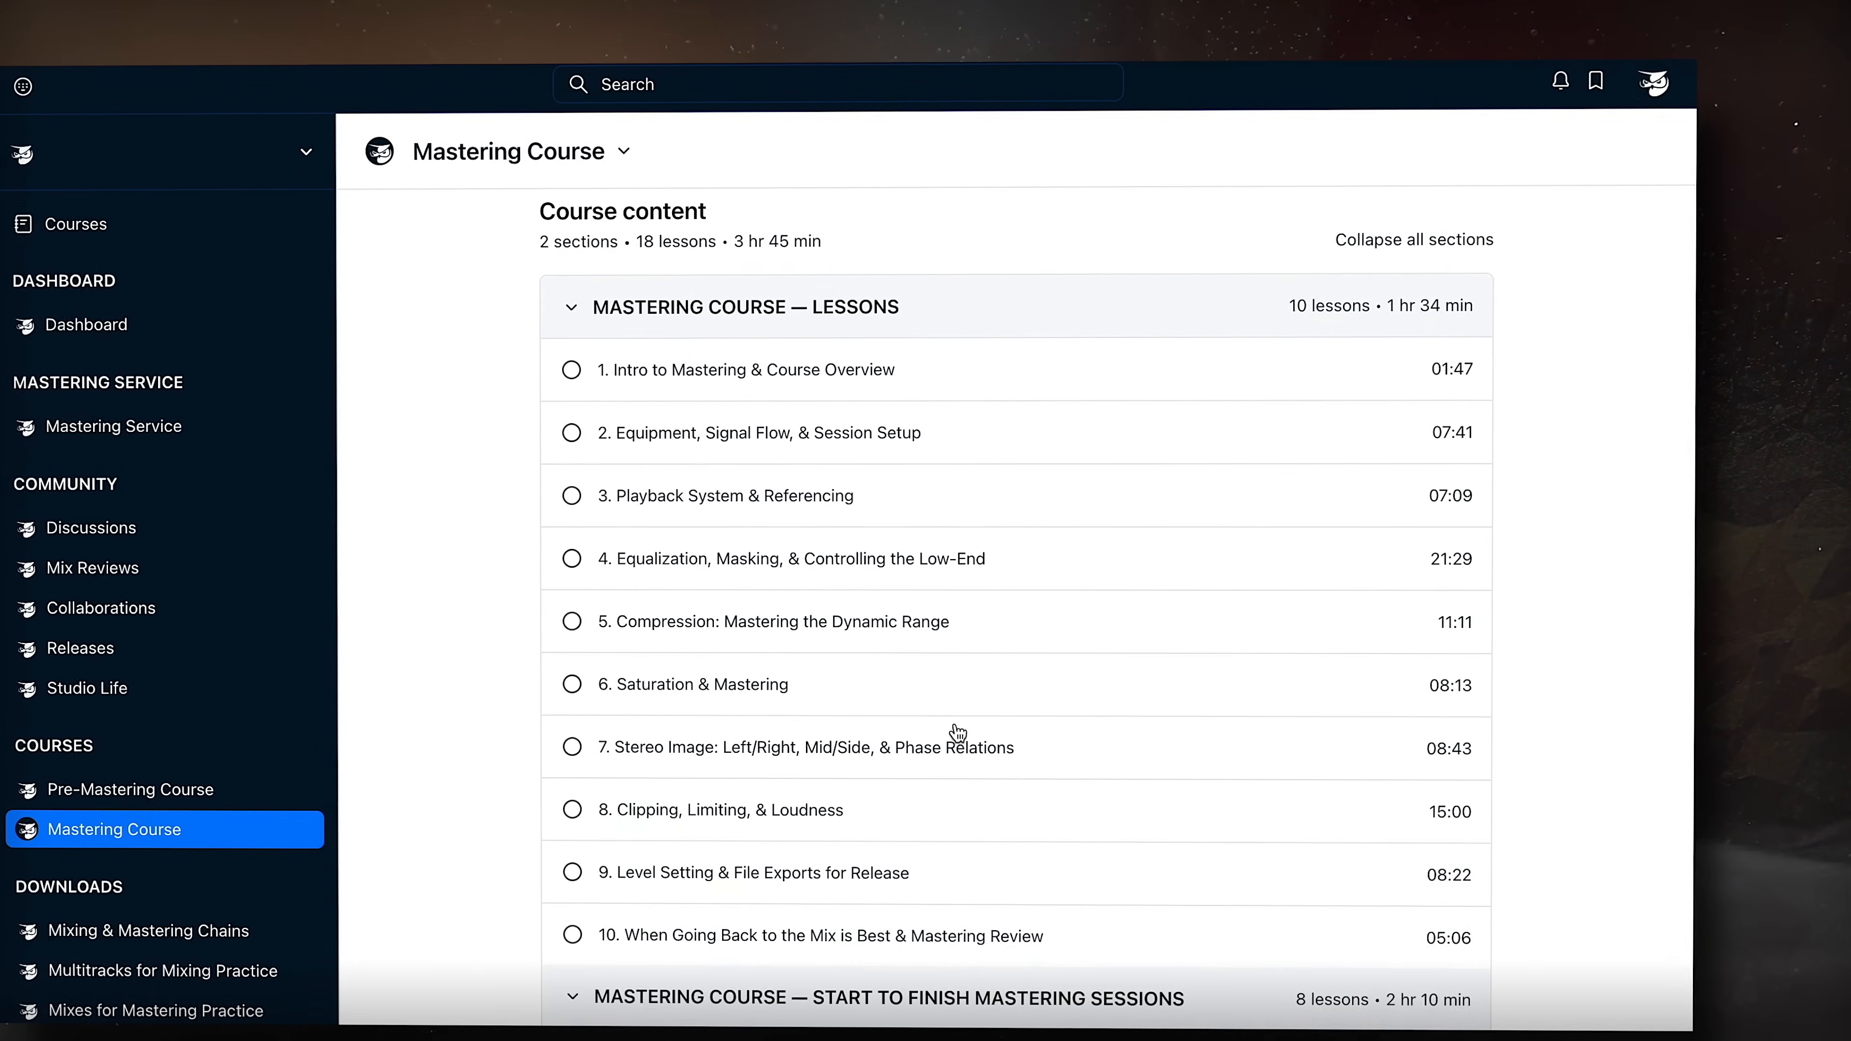
click(895, 562)
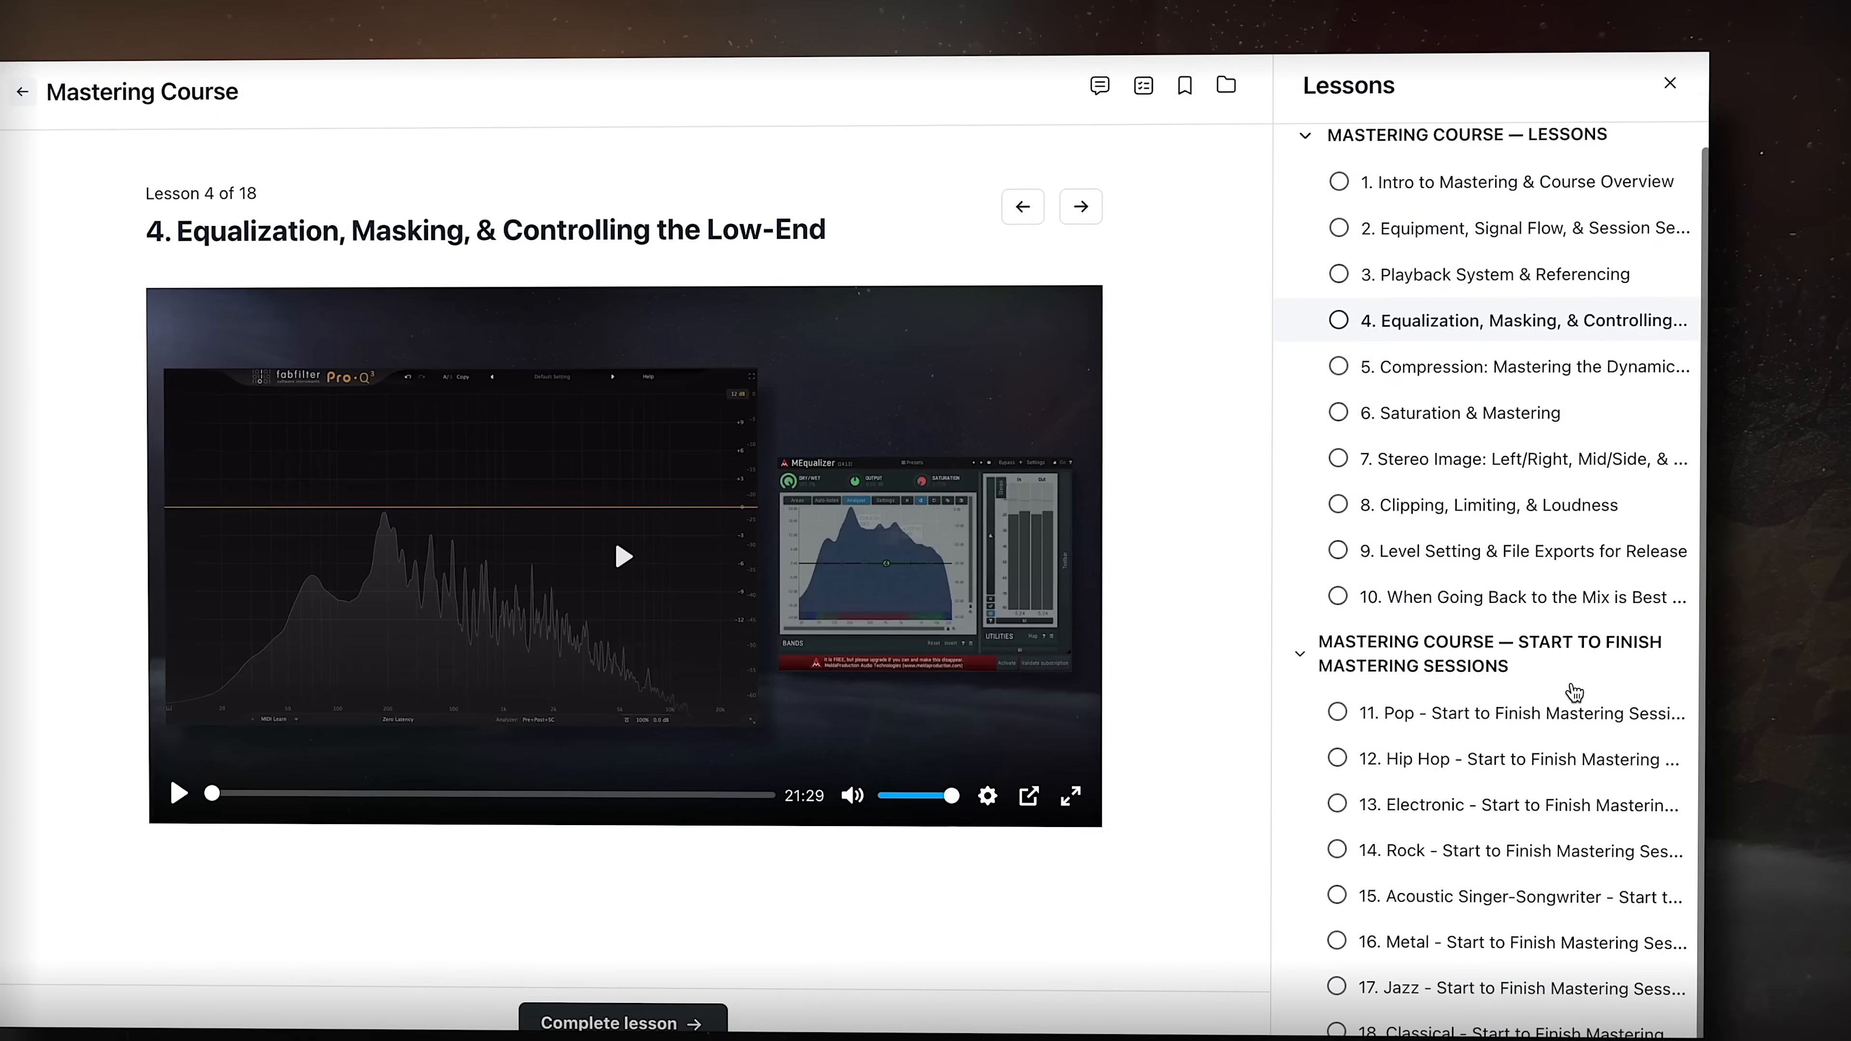
click(1393, 990)
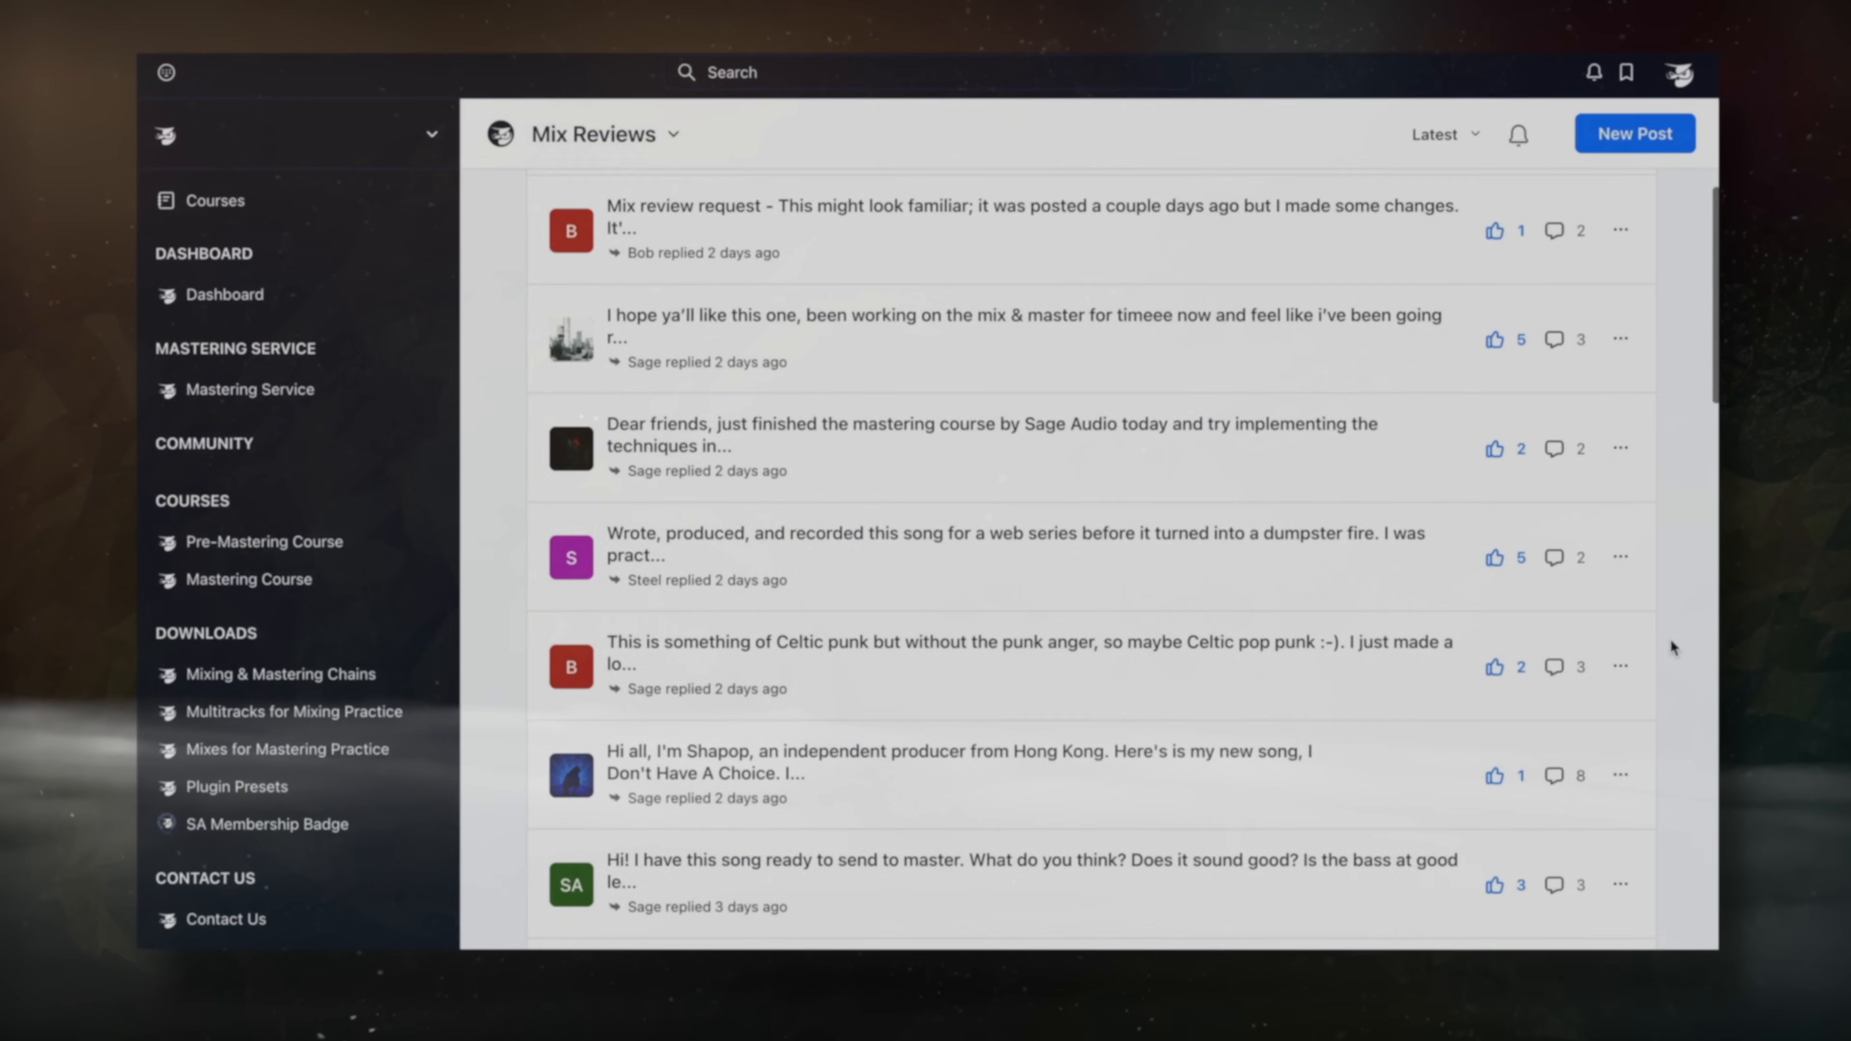
Step: Read through the Mix Reviews discussions and open the Pre-Mastering Course
scroll(1690, 647, down, 3)
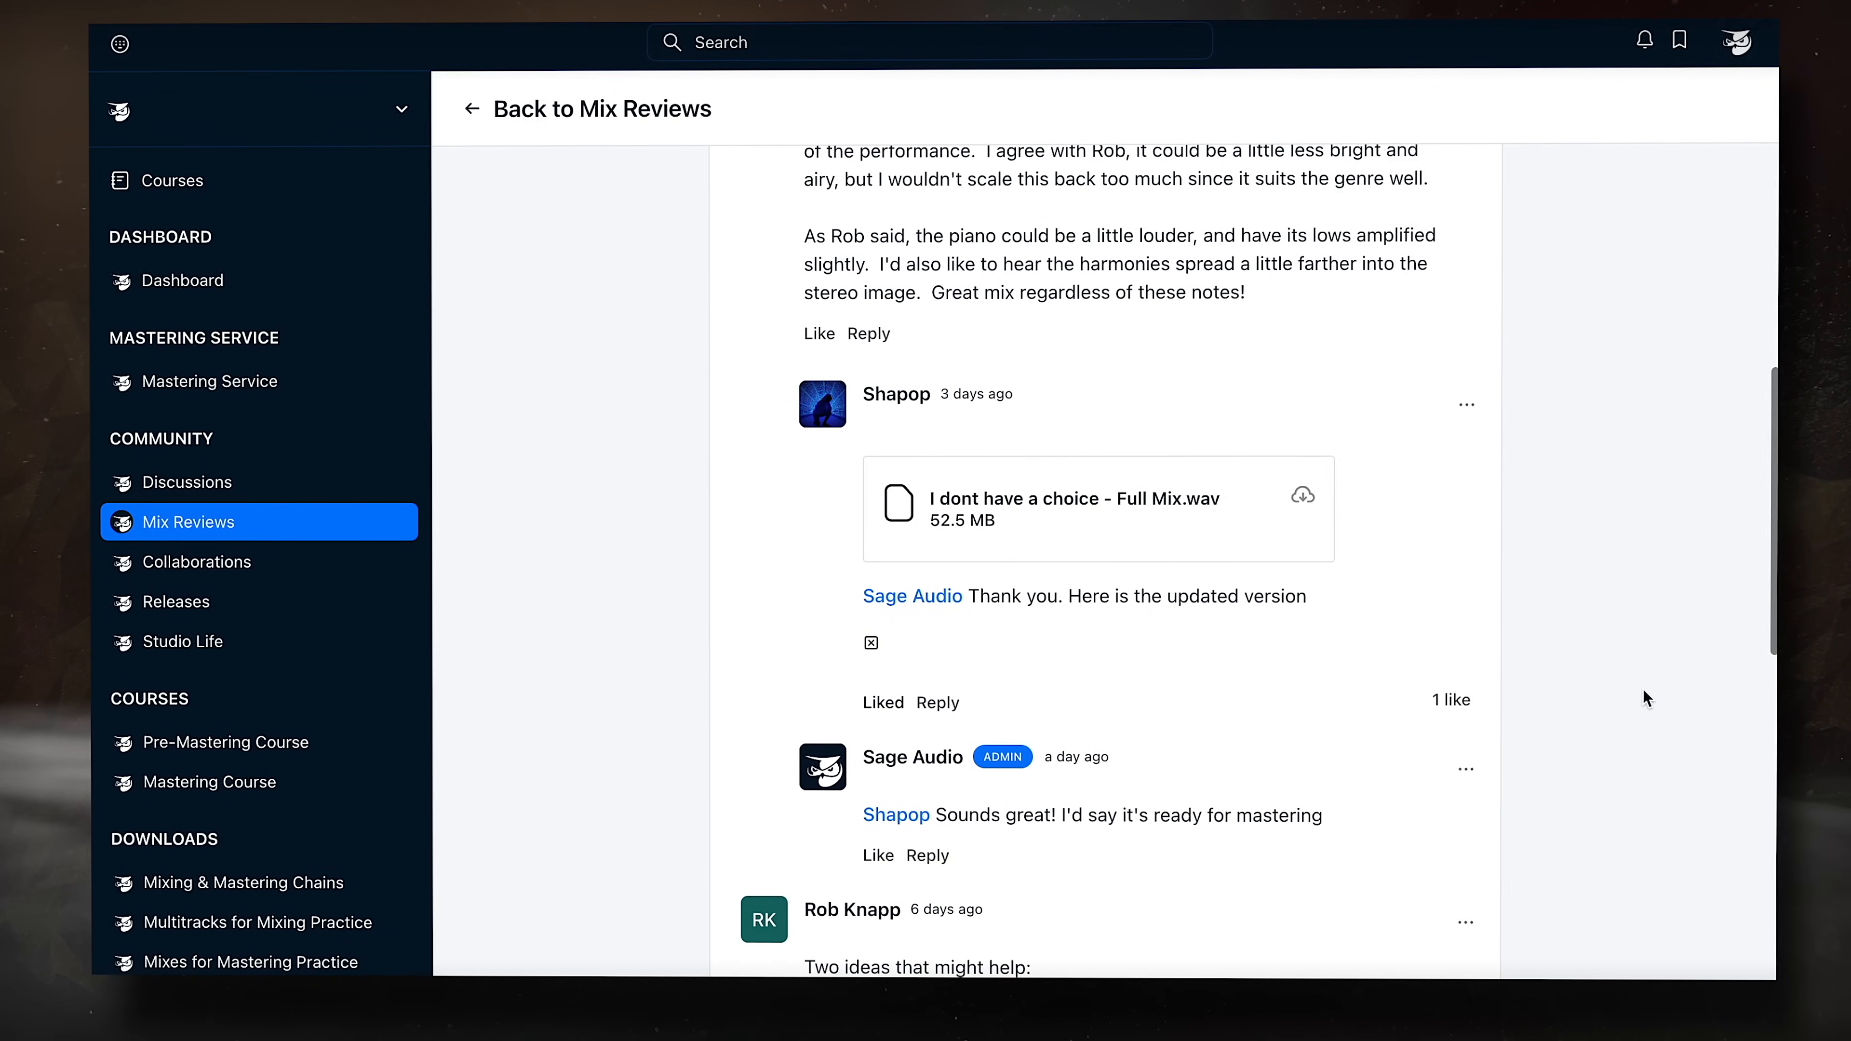
click(297, 754)
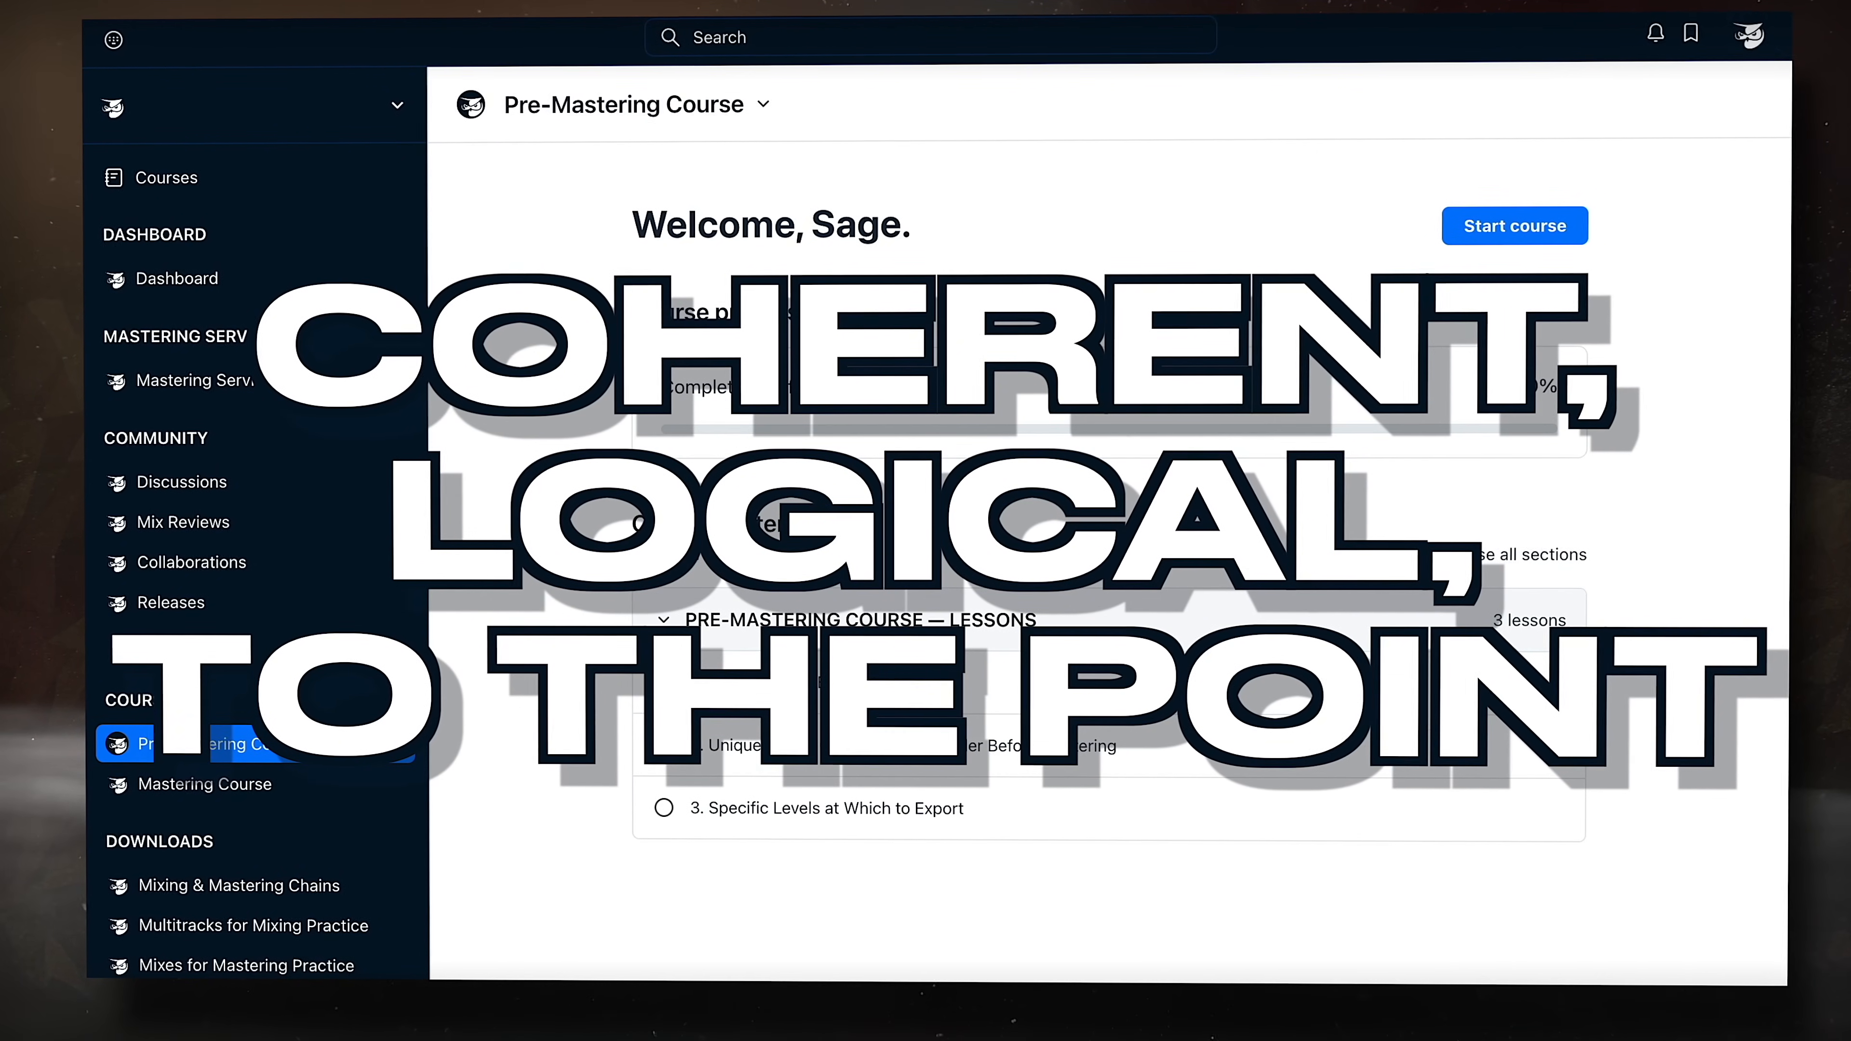
Step: Review the full lesson list of the Mastering Course and open the Mastering Service page
click(279, 784)
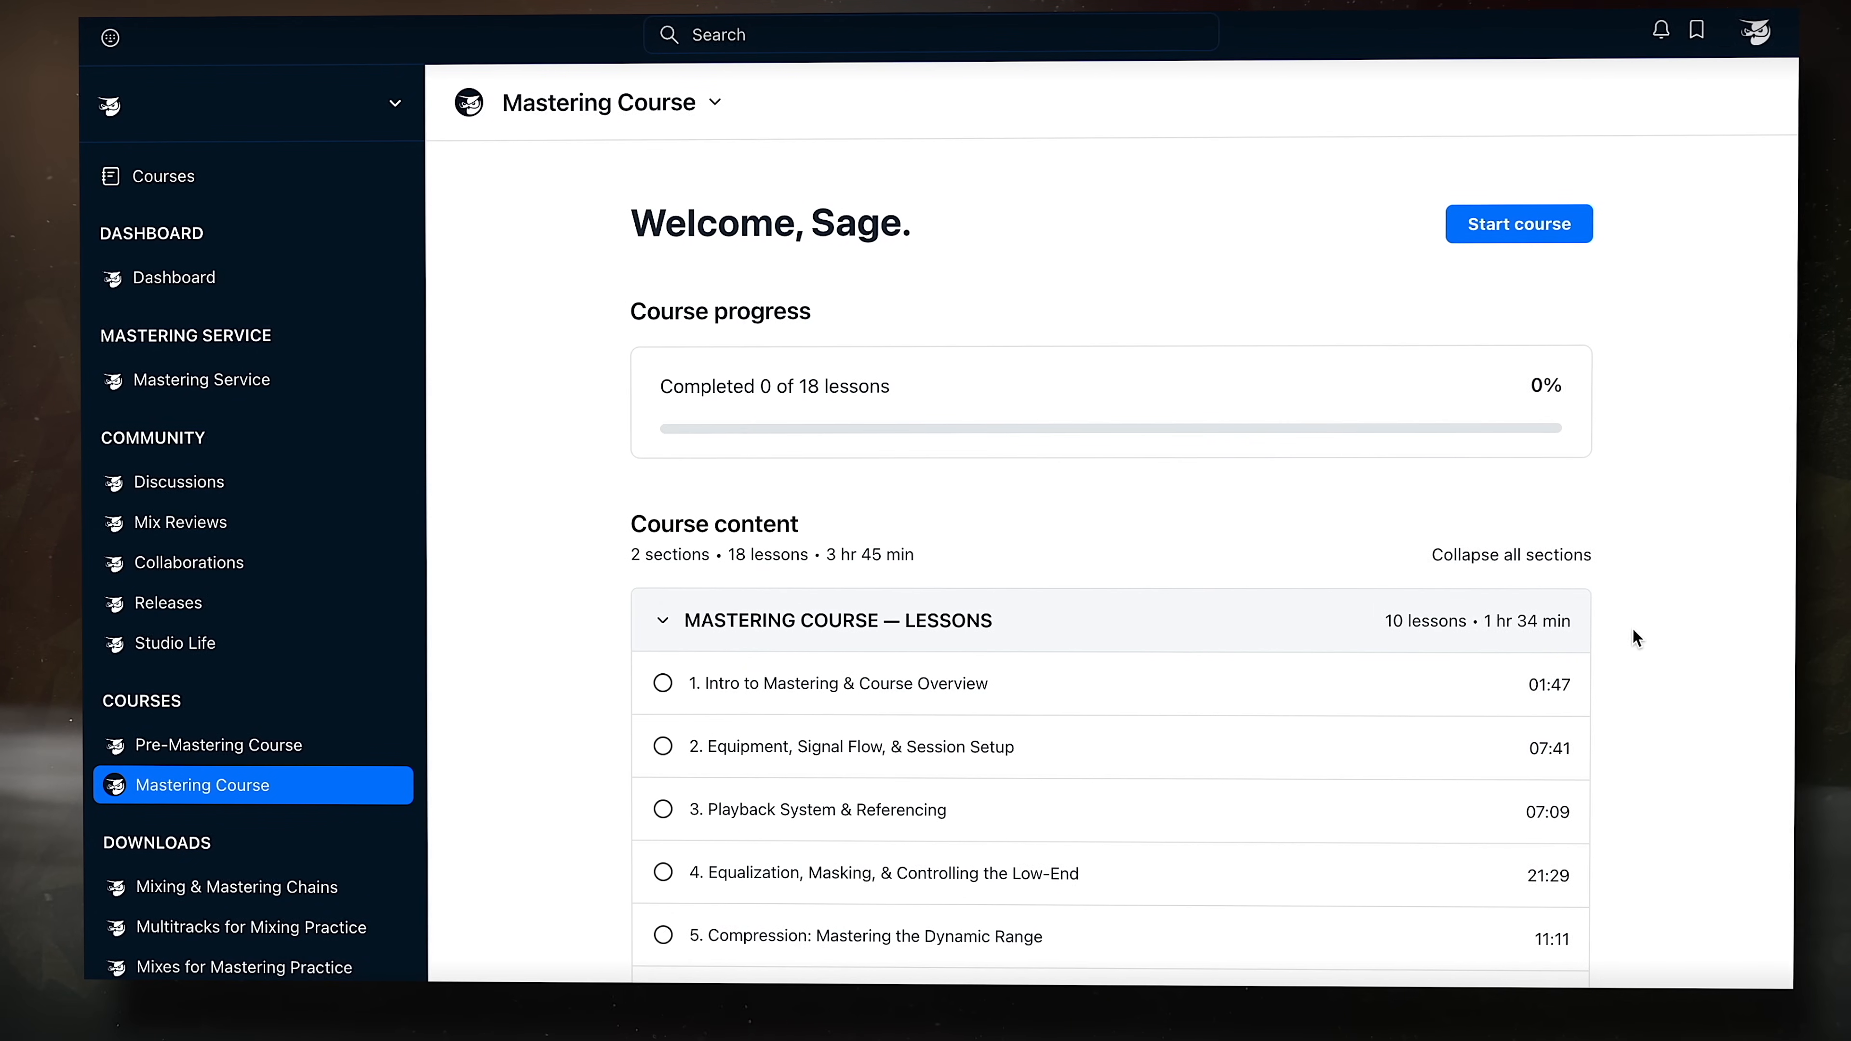
scroll(1636, 638, down, 10)
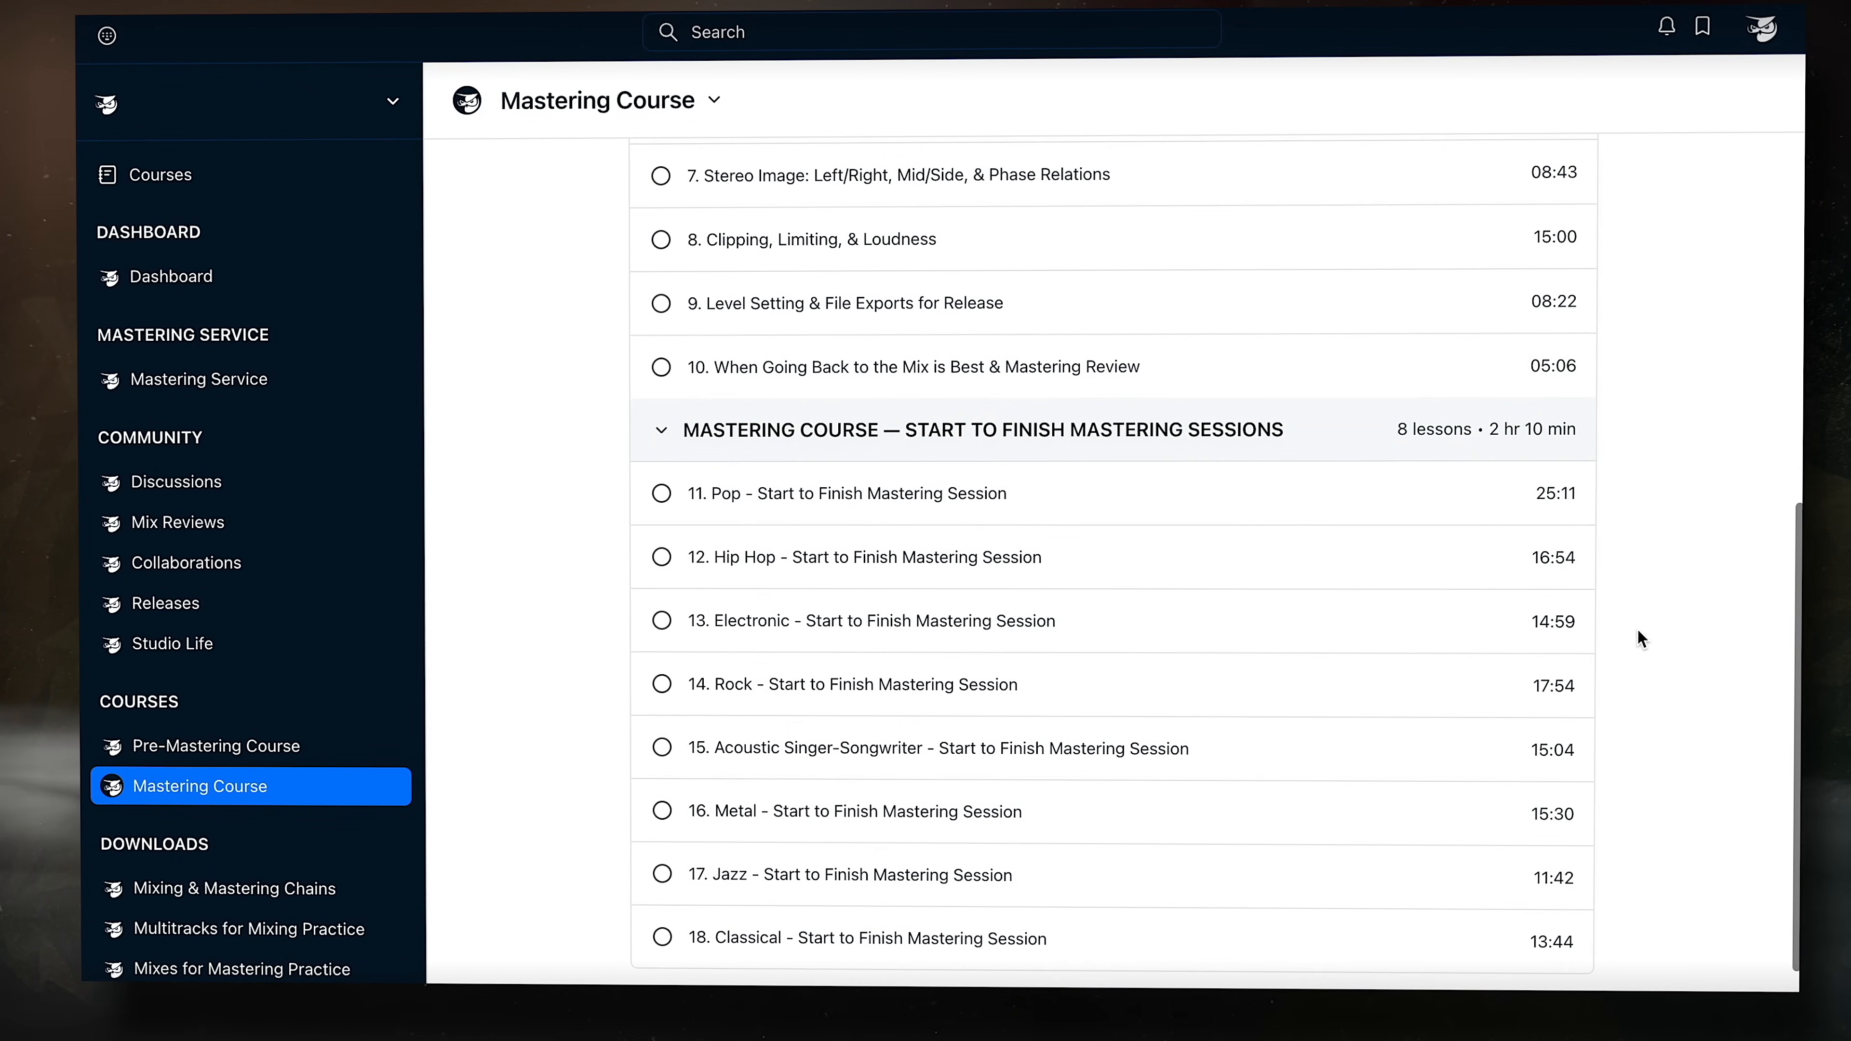
scroll(1641, 639, down, 2)
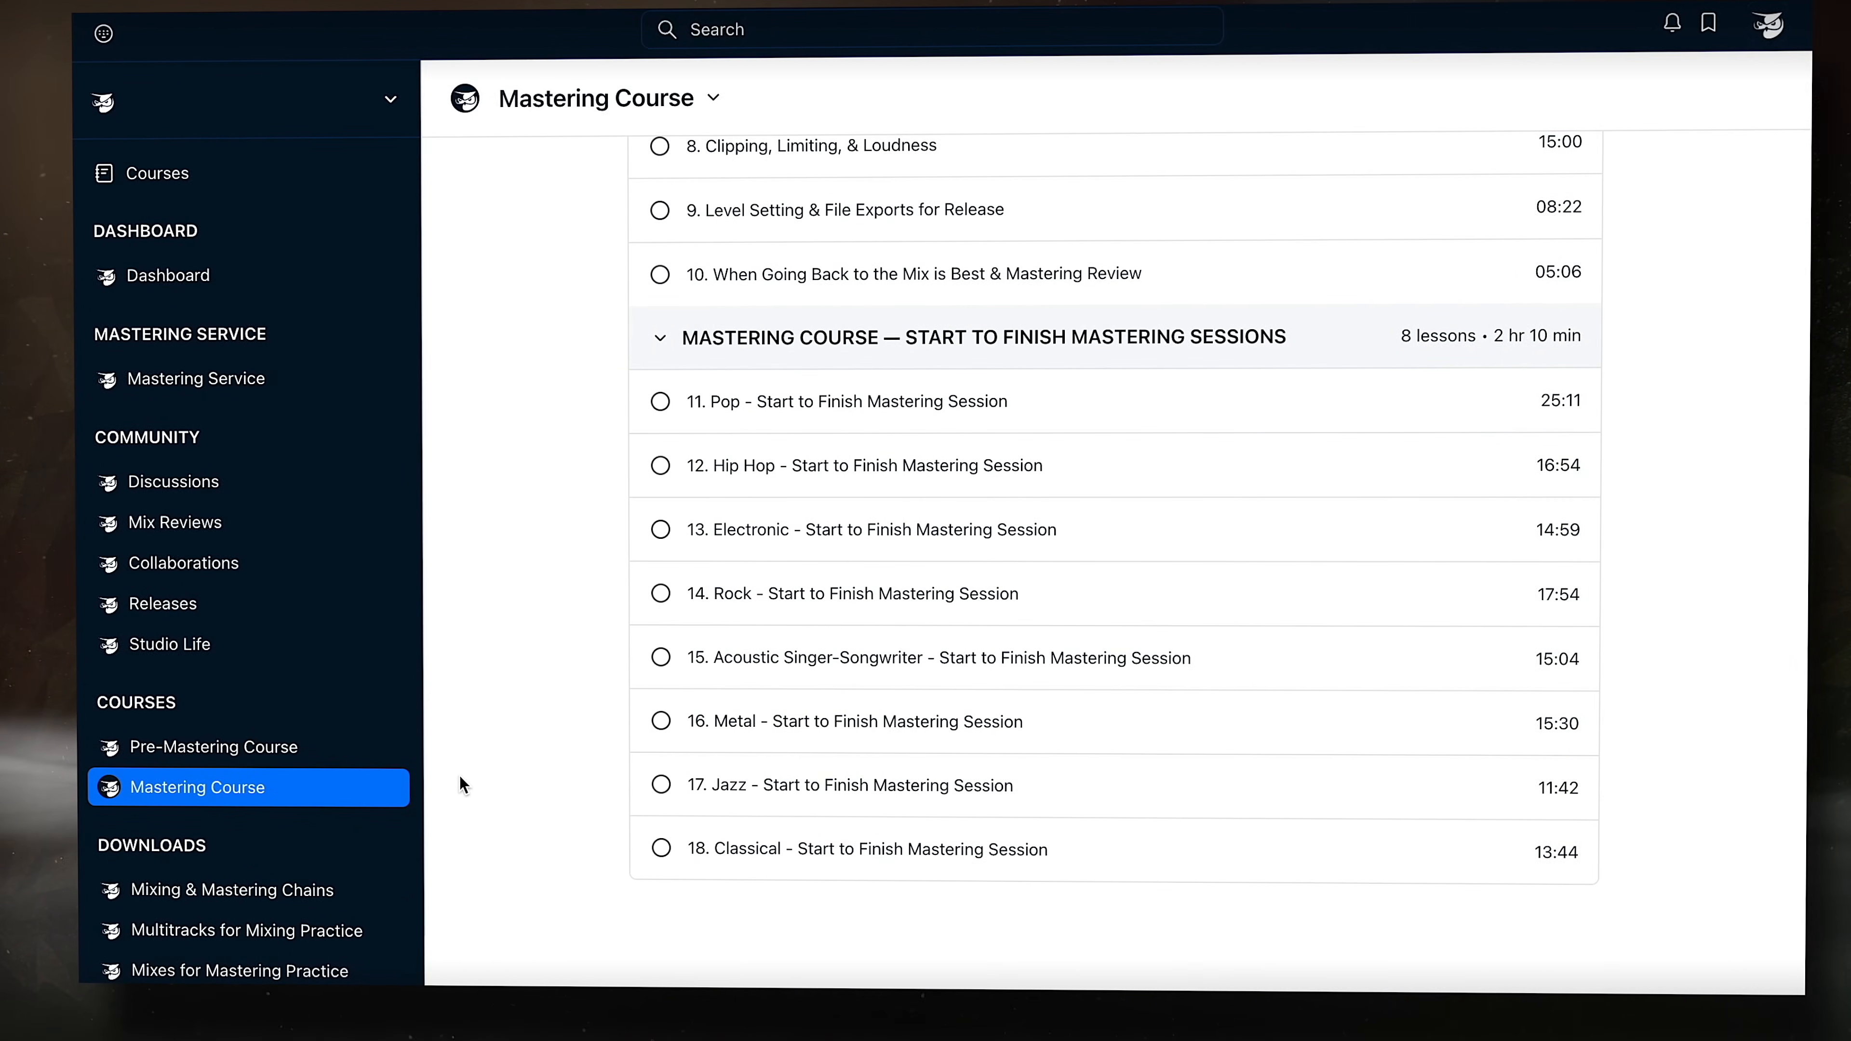
click(262, 379)
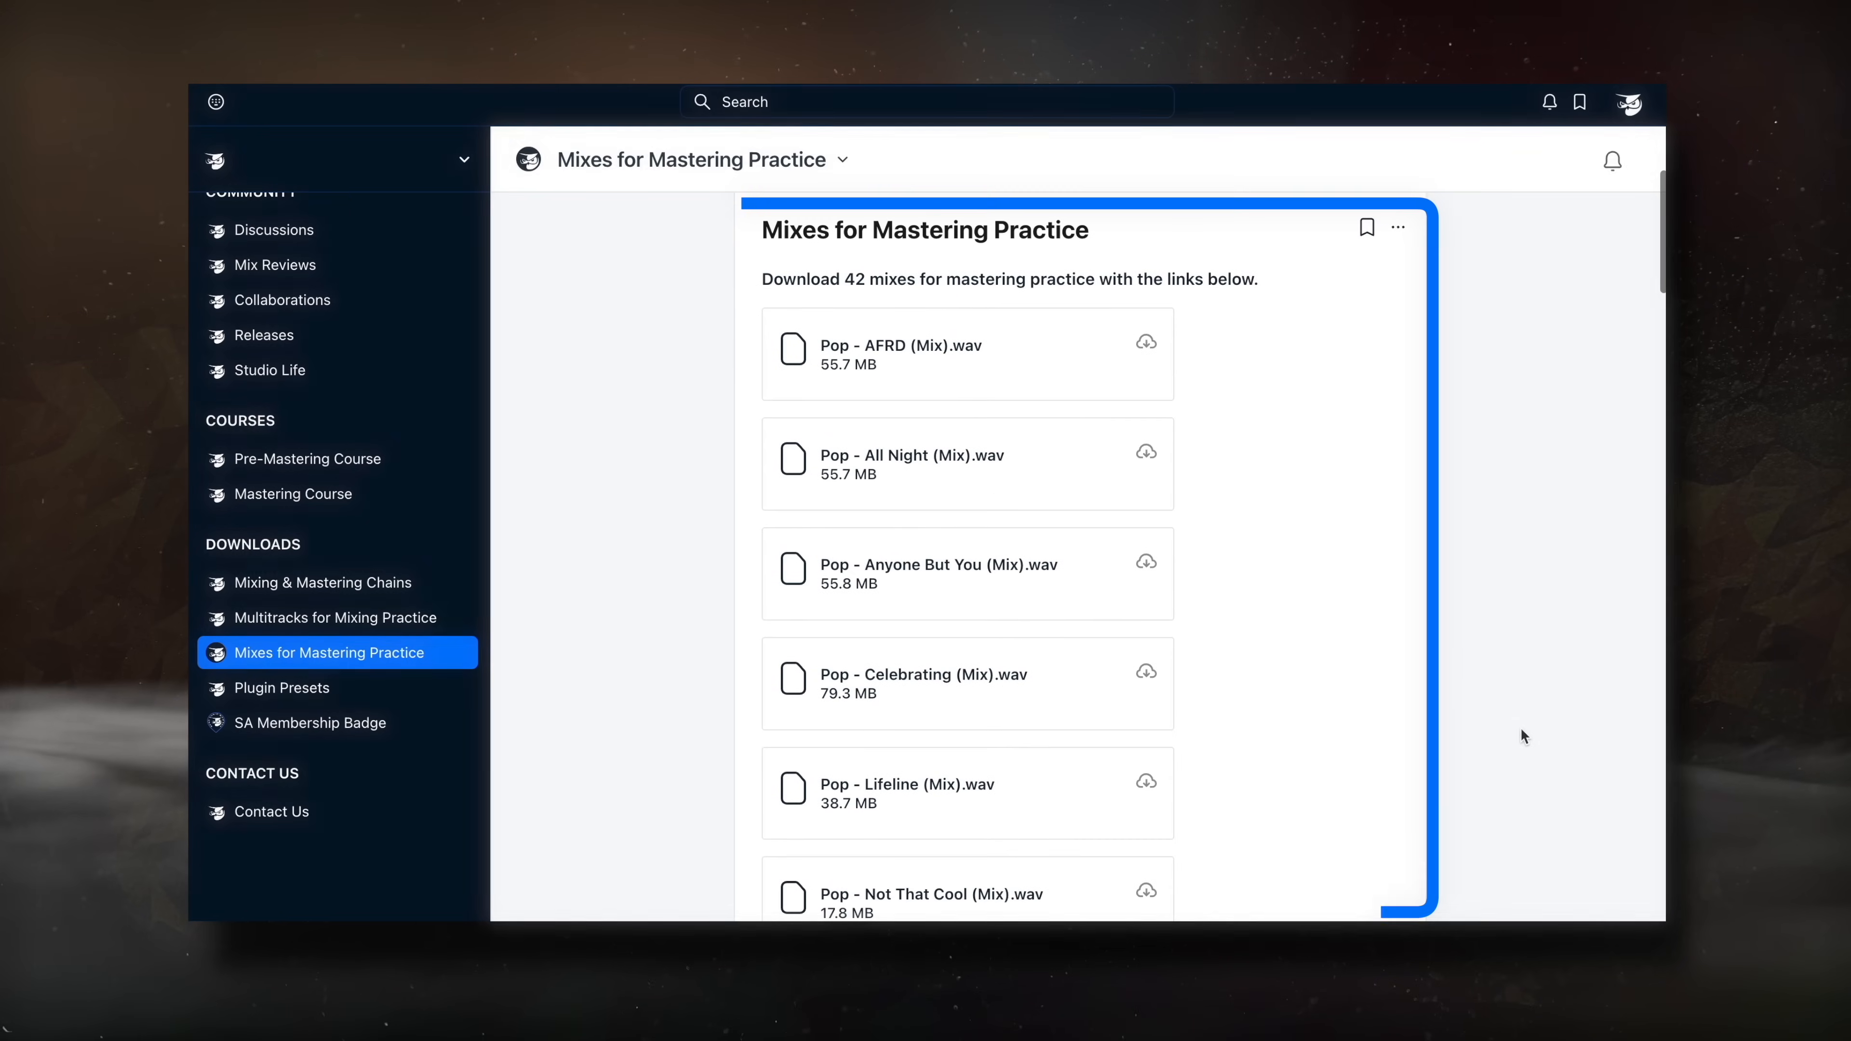
Step: Browse the download pages for Mixes for Mastering Practice, Multitracks for Mixing Practice, Mixing & Mastering Chains, and Plugin Presets
scroll(1523, 733, down, 3)
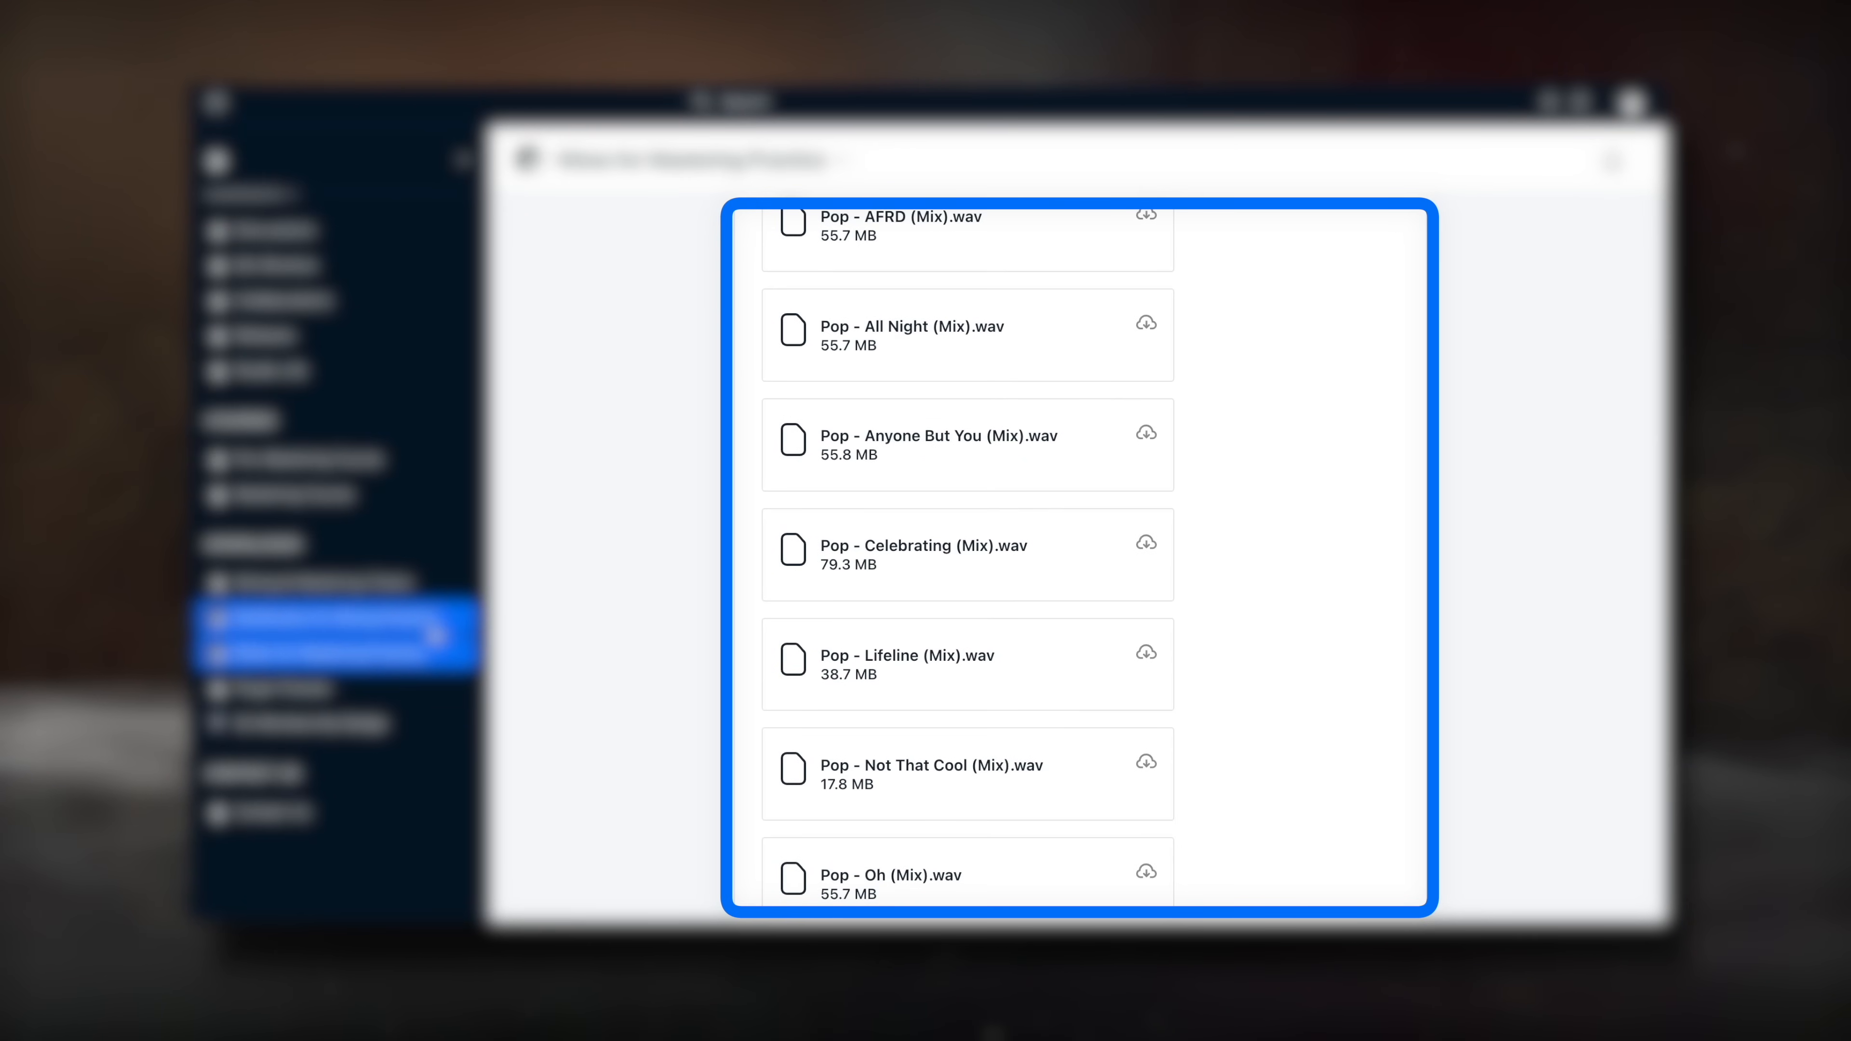
click(445, 619)
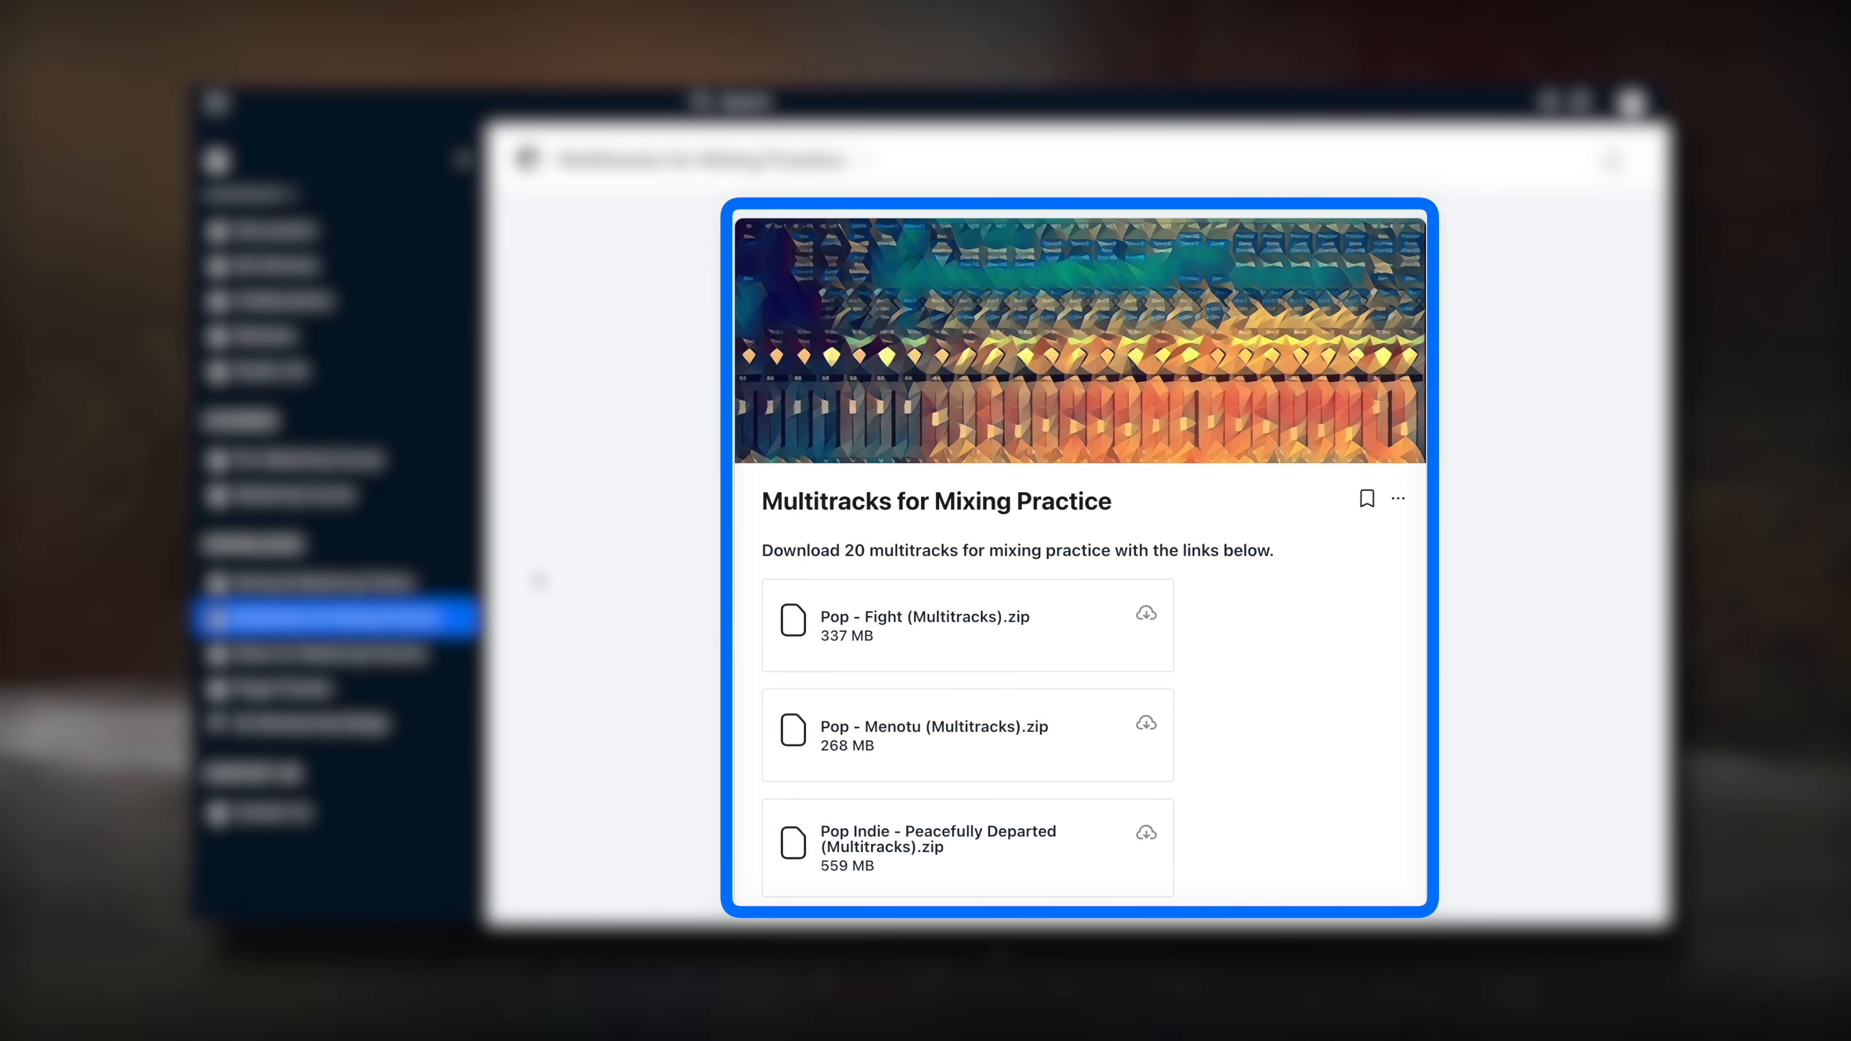
click(437, 583)
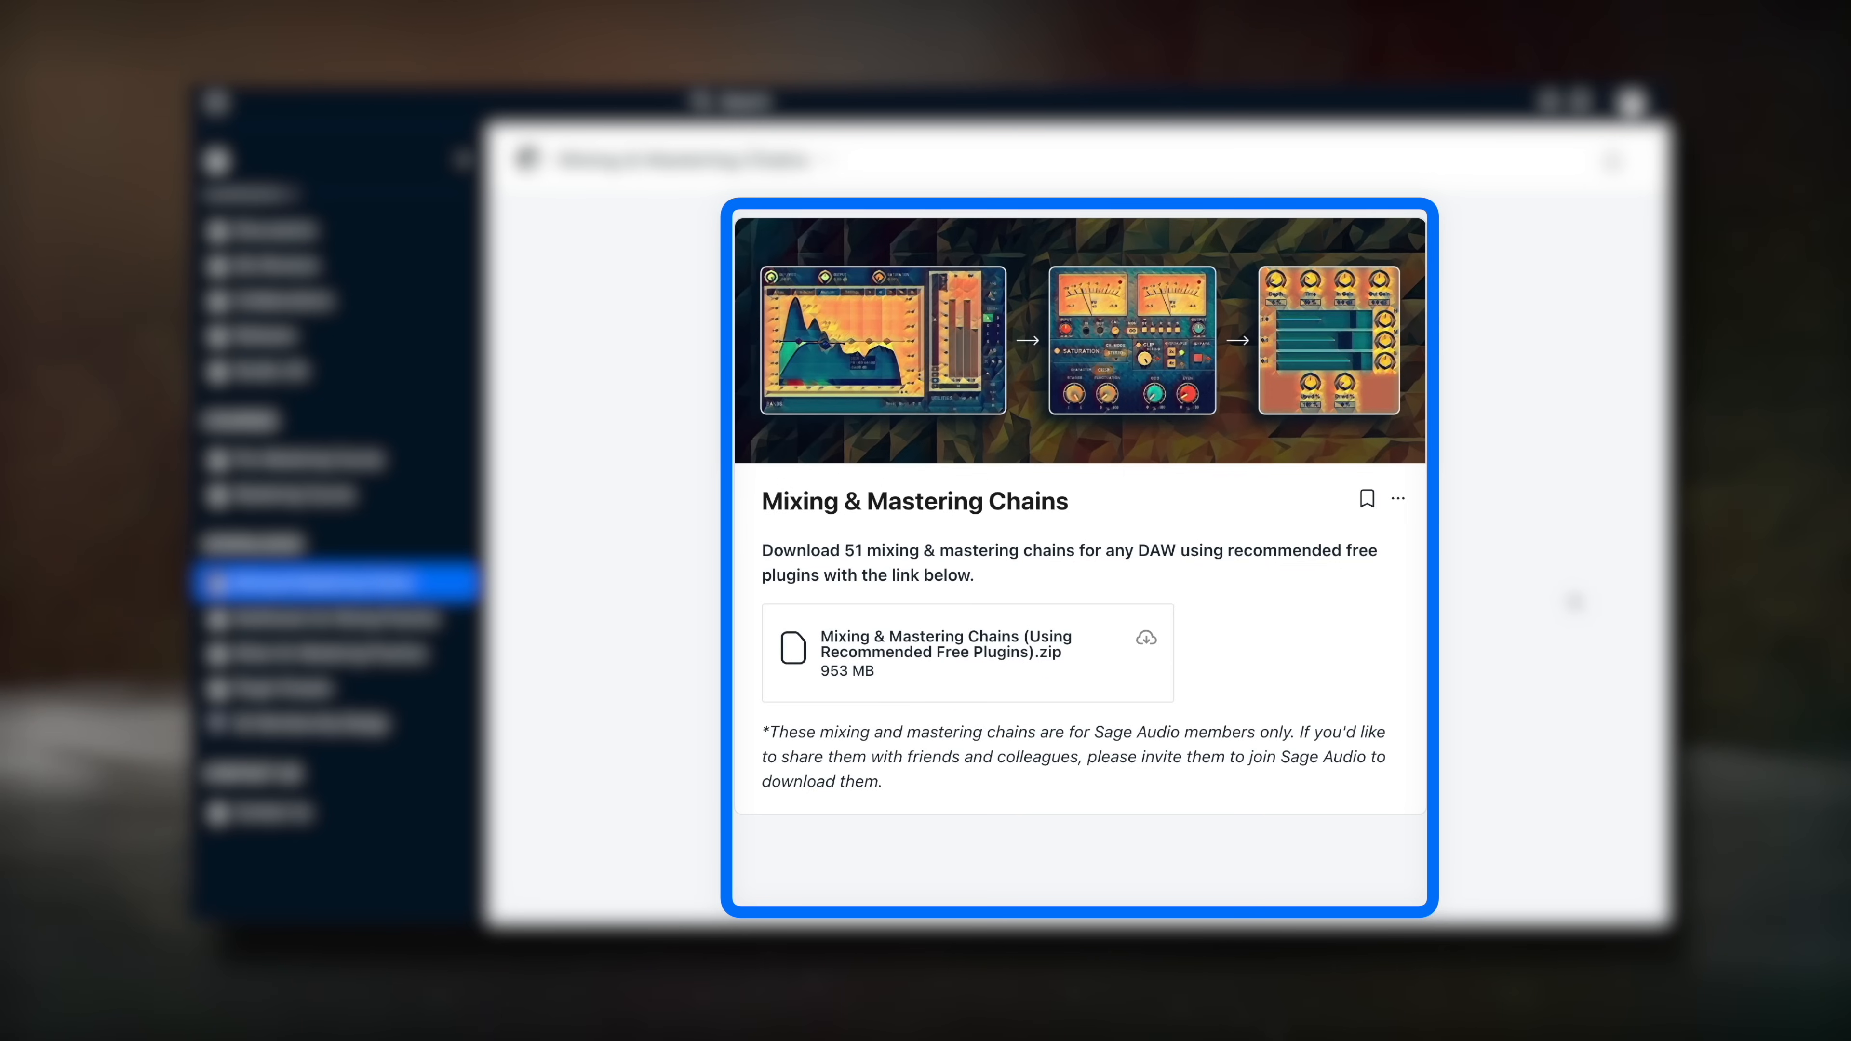
click(368, 689)
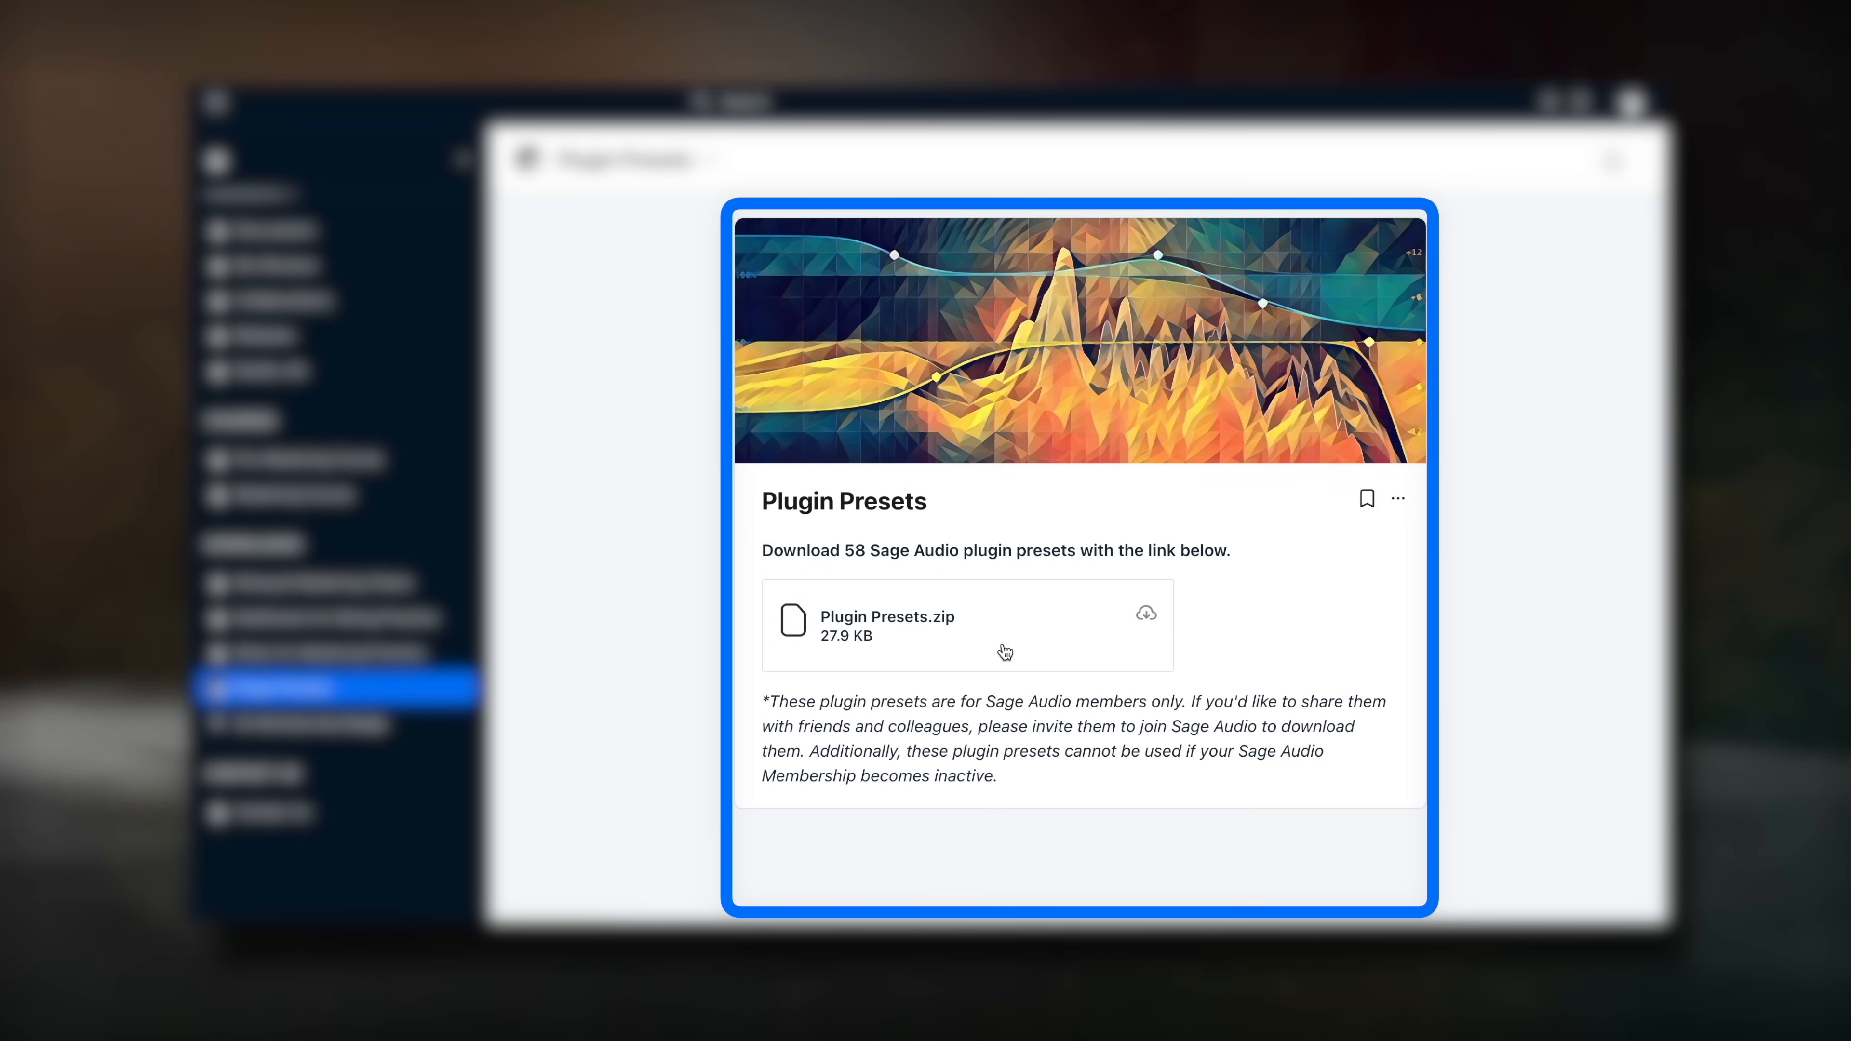